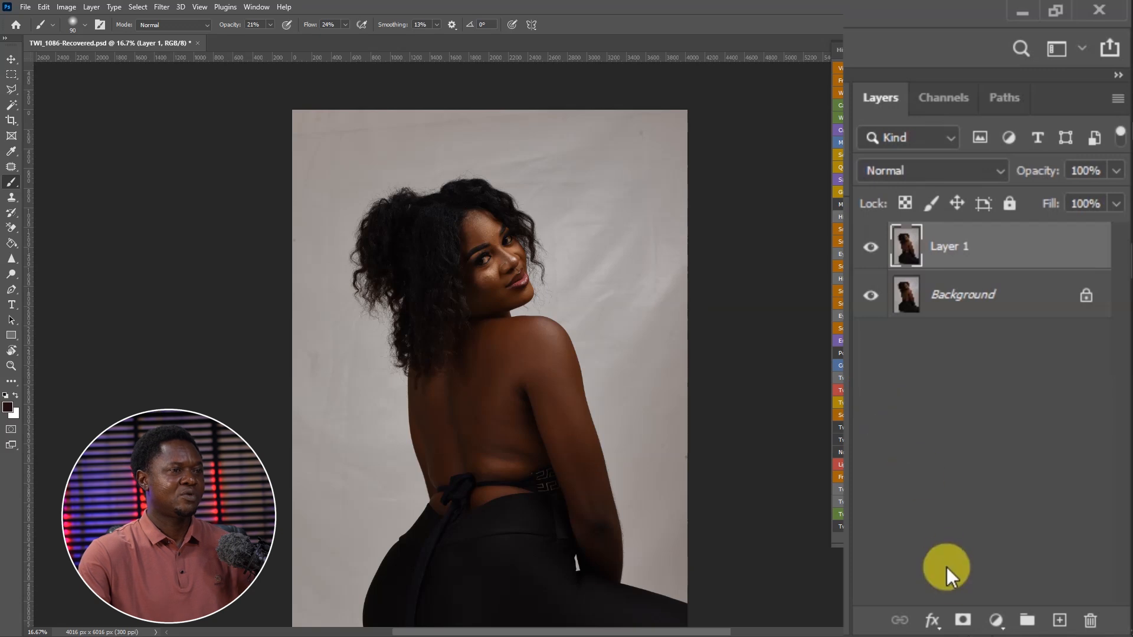
- Add a Levels adjustment layer above Layer 1 with the midtones at 1.72 and the black point at 9
left_click(989, 624)
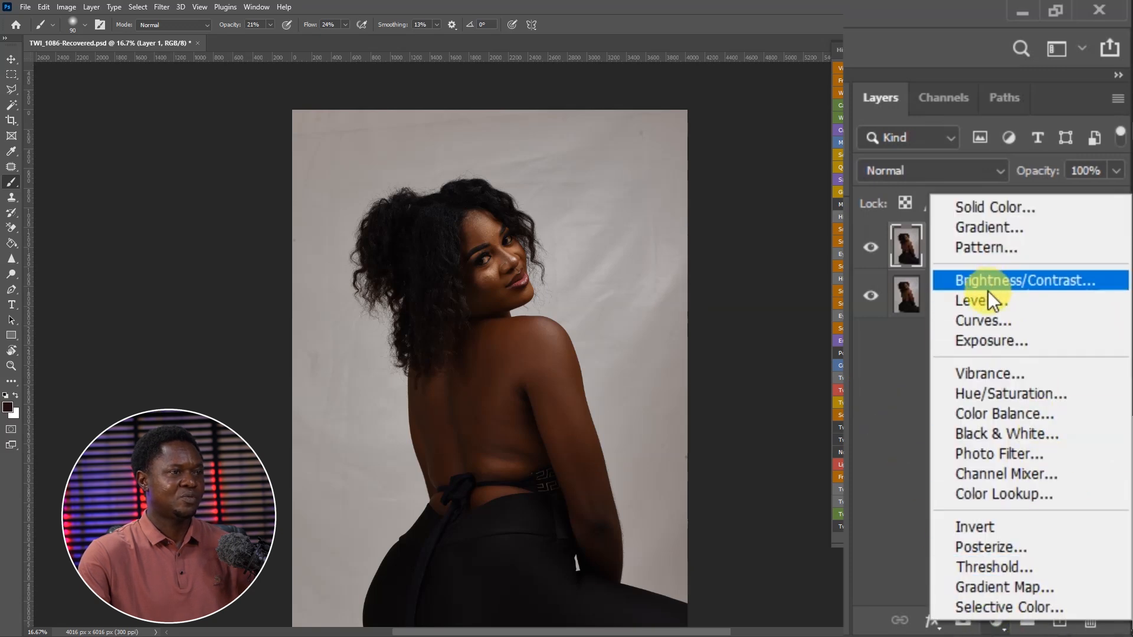
left_click(986, 302)
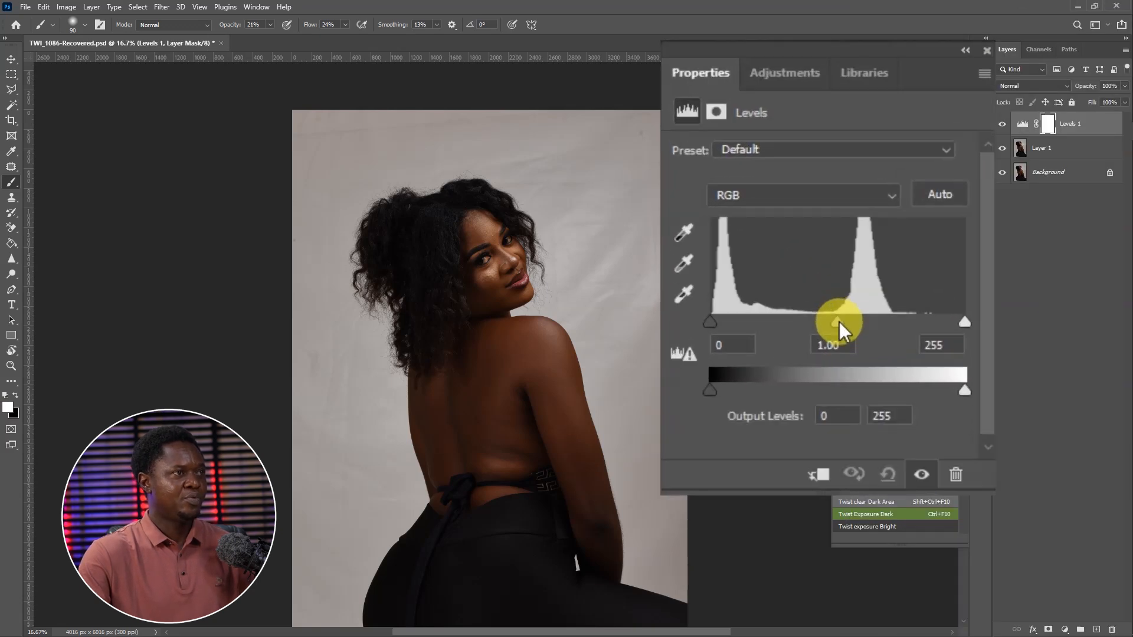
left_click_drag(837, 323, 796, 321)
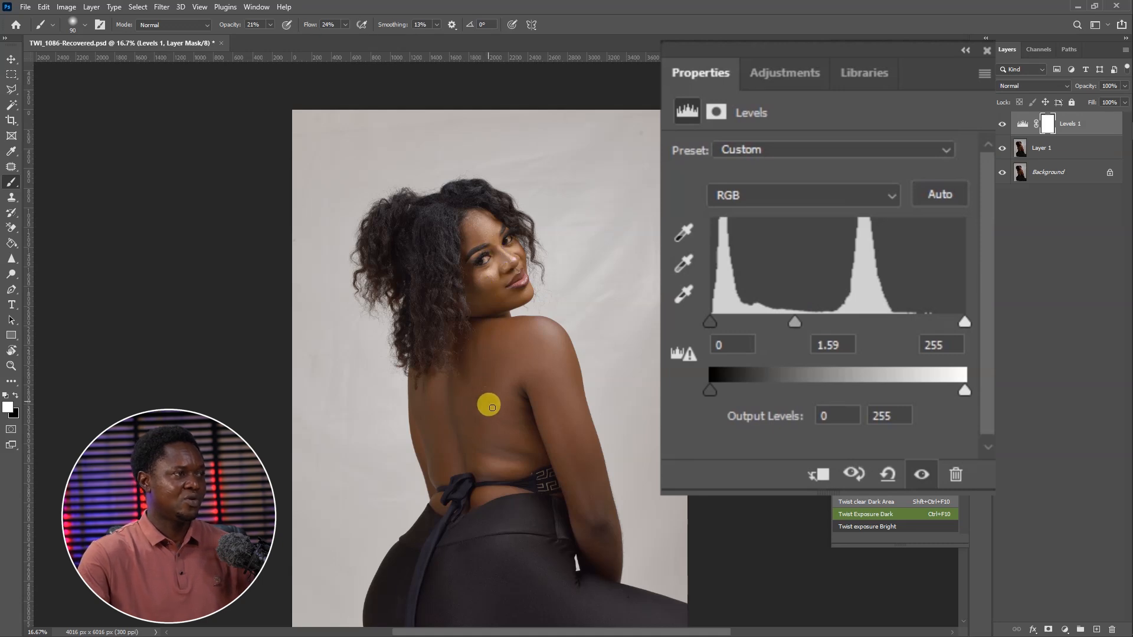
left_click_drag(797, 327, 789, 324)
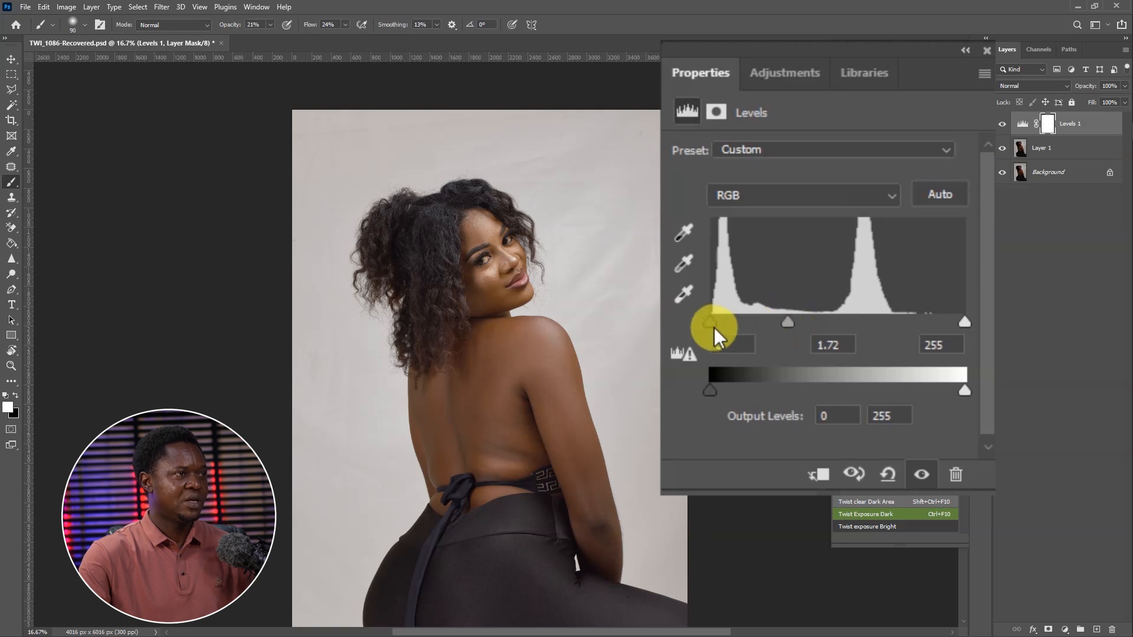
left_click_drag(711, 324, 720, 324)
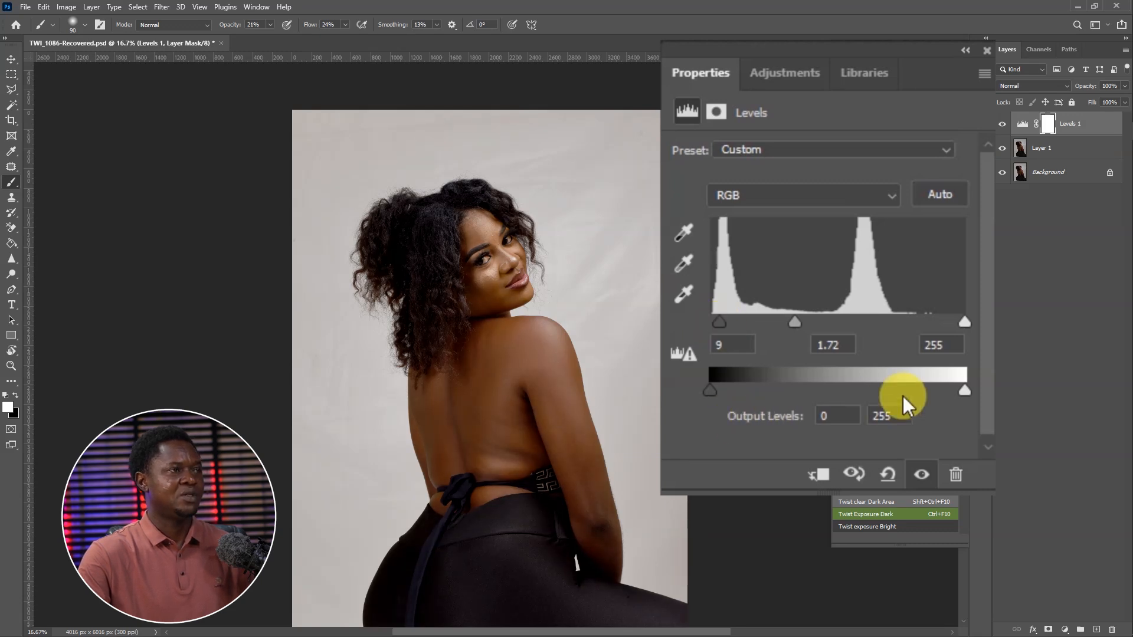
left_click(985, 51)
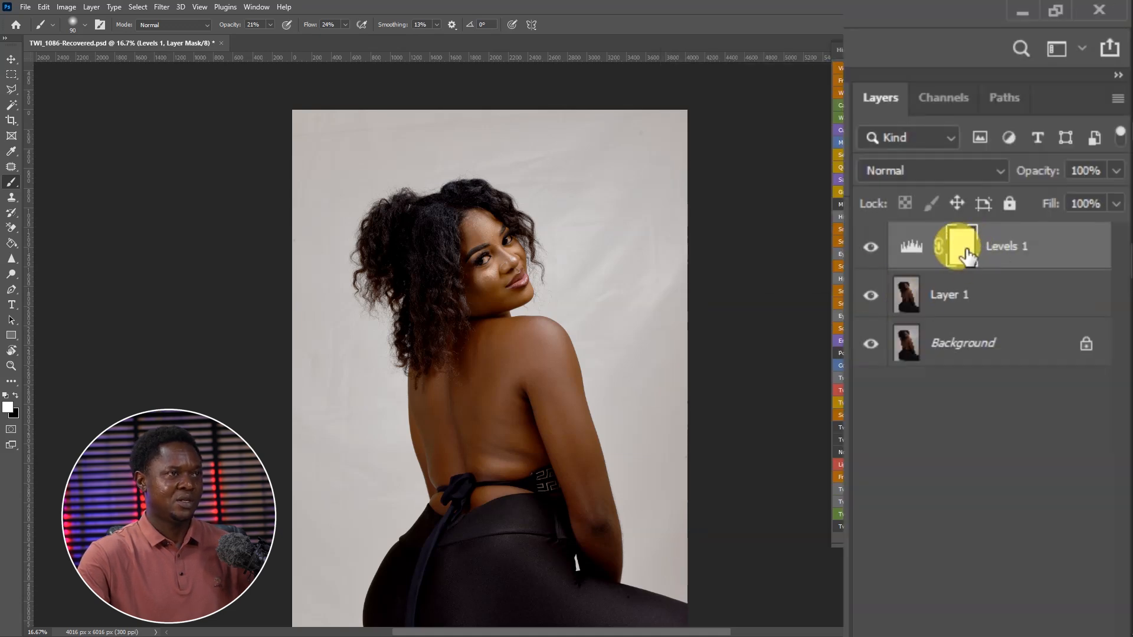
- Invert the Levels 1 mask to black and set the brush hardness to 0%
key("ctrl+i")
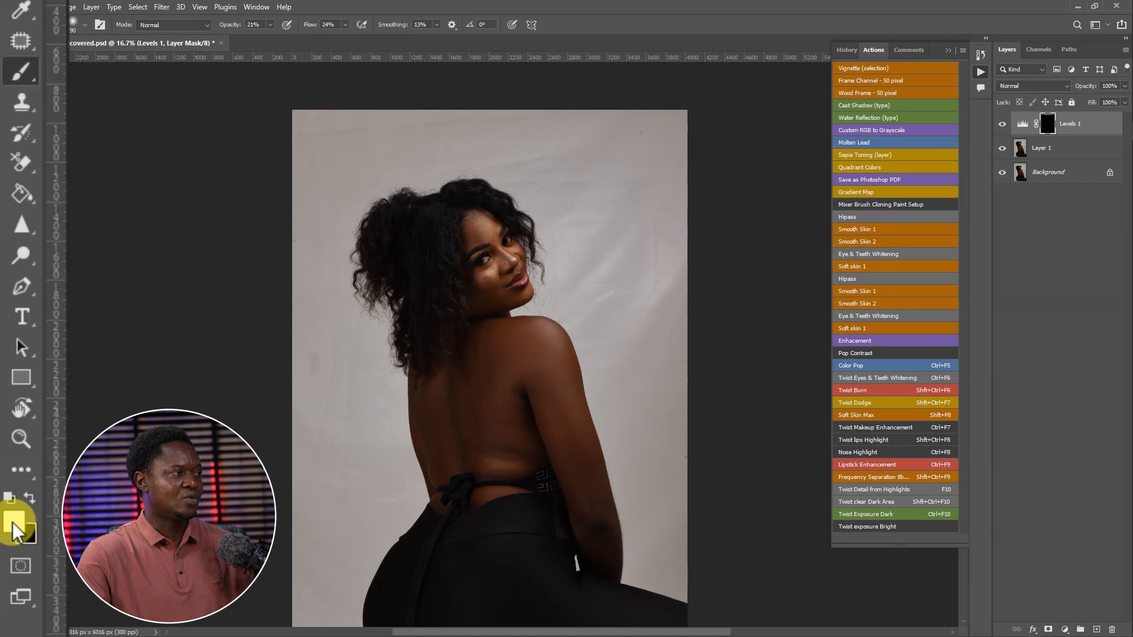
left_click(85, 26)
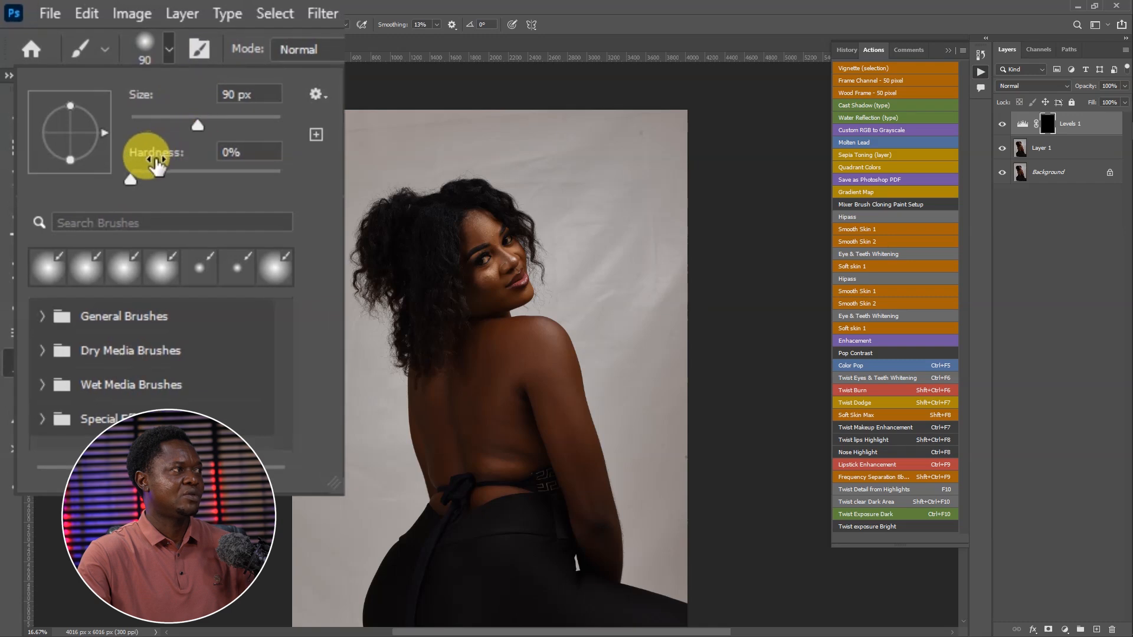
mouse_move(128, 181)
left_mouse_down()
mouse_move(234, 197)
mouse_move(119, 178)
left_mouse_up()
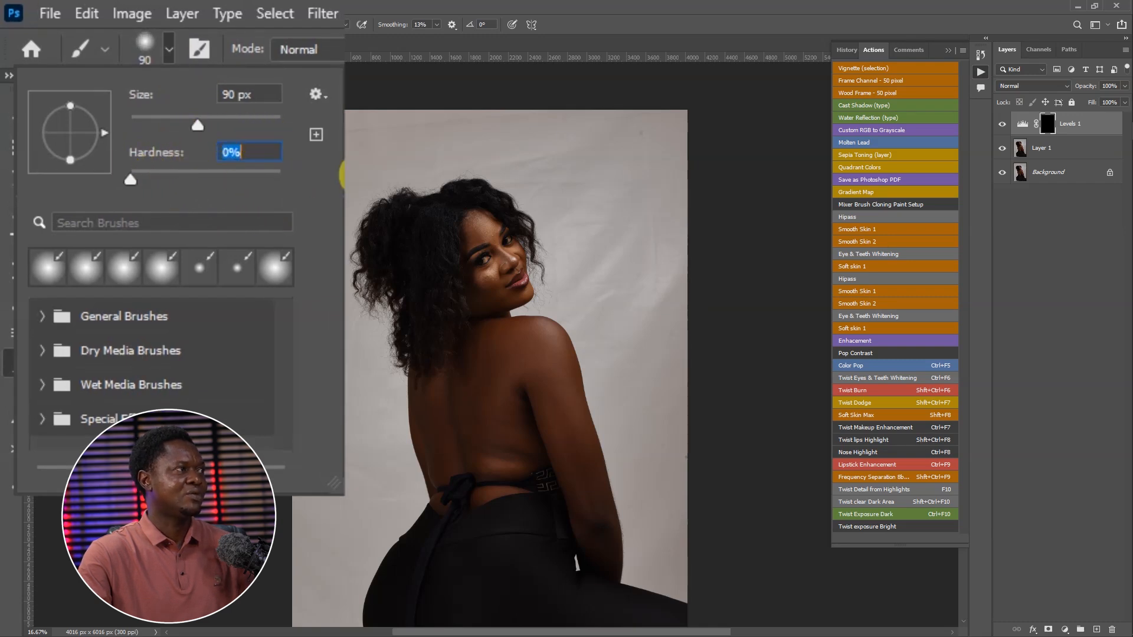
left_click(362, 175)
- Set the brush to 60% opacity, 60% flow and a size of 1100 px
left_click(455, 45)
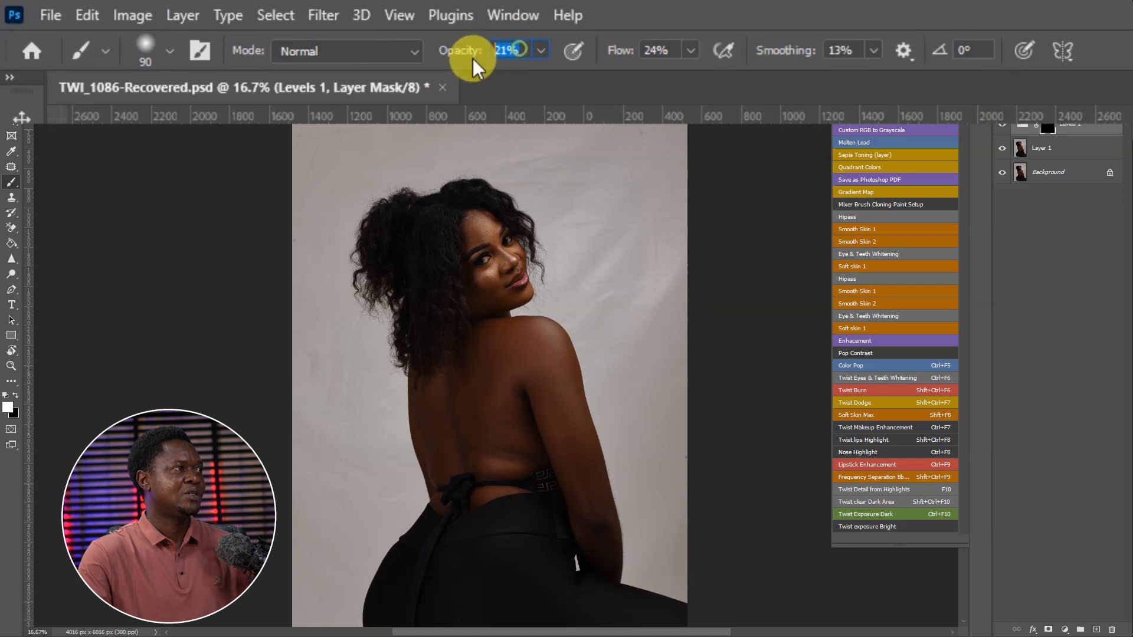
type("50")
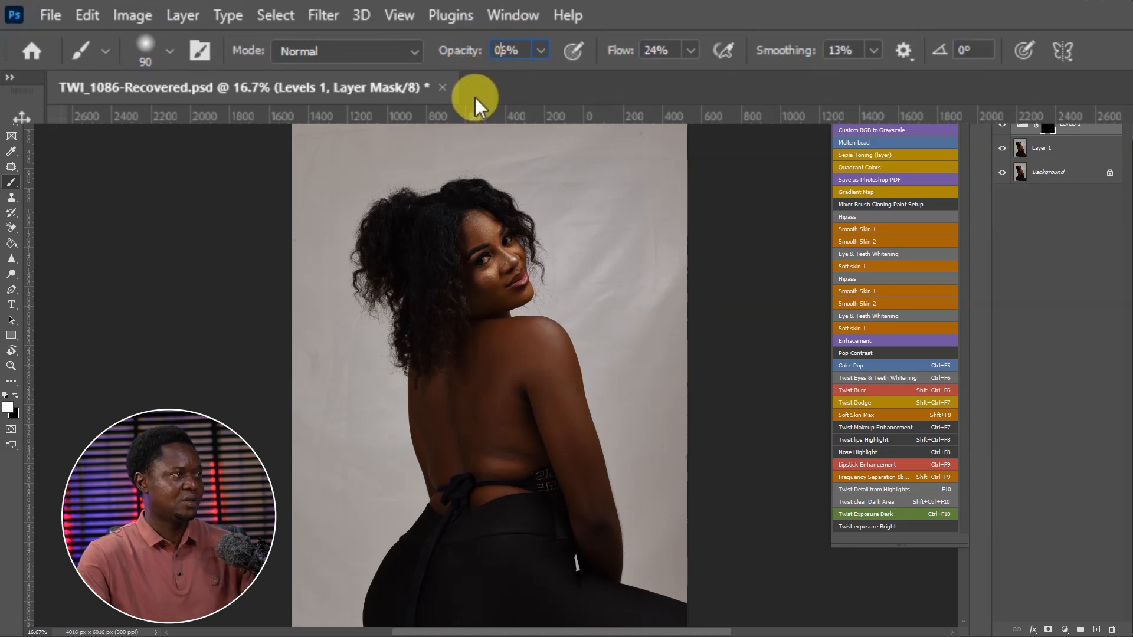
left_click(671, 50)
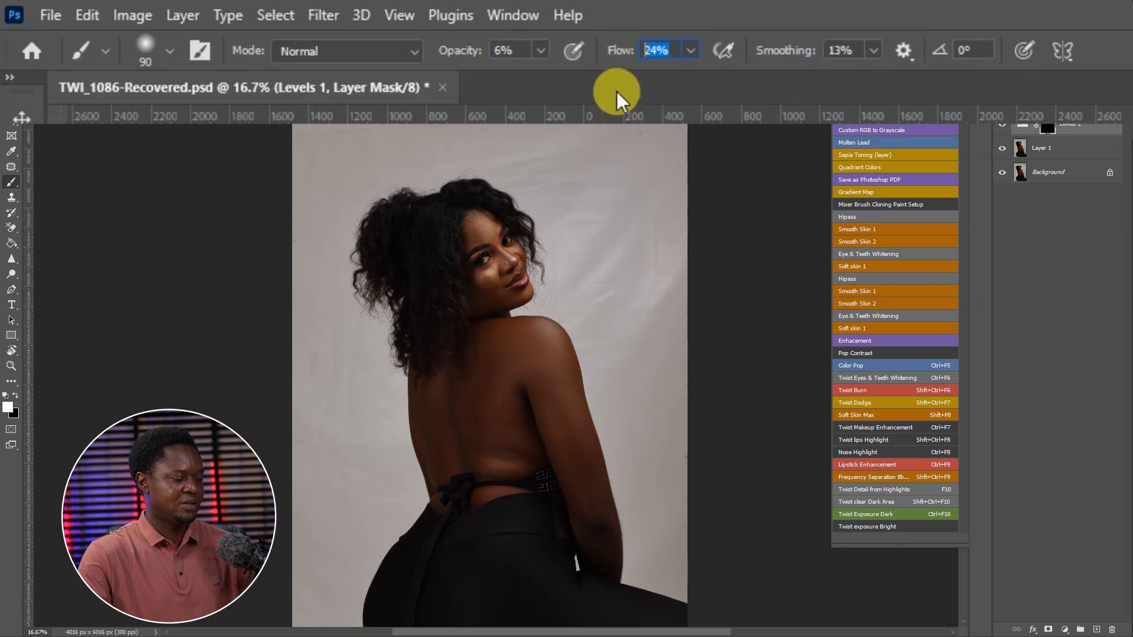
type("60")
key("Return")
key("bracketright")
key("bracketright")
key("bracketright")
key("bracketright")
key("bracketright")
key("bracketright")
key("bracketright")
key("bracketright")
key("bracketright")
key("bracketright")
key("bracketright")
key("bracketright")
key("bracketright")
key("bracketright")
key("bracketright")
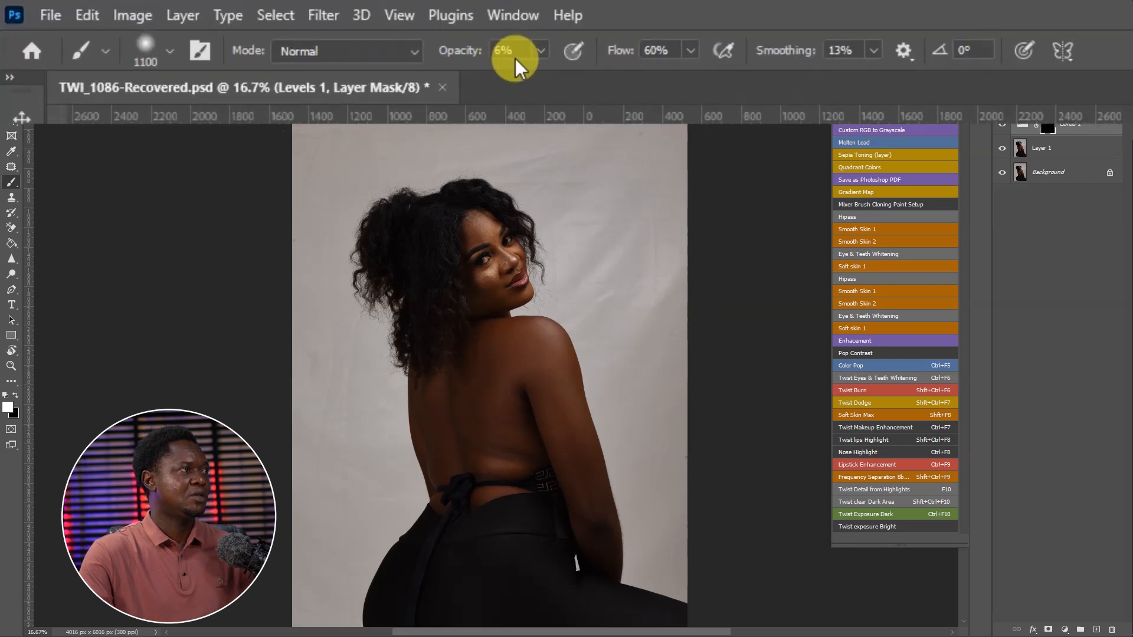
left_click_drag(515, 48, 462, 51)
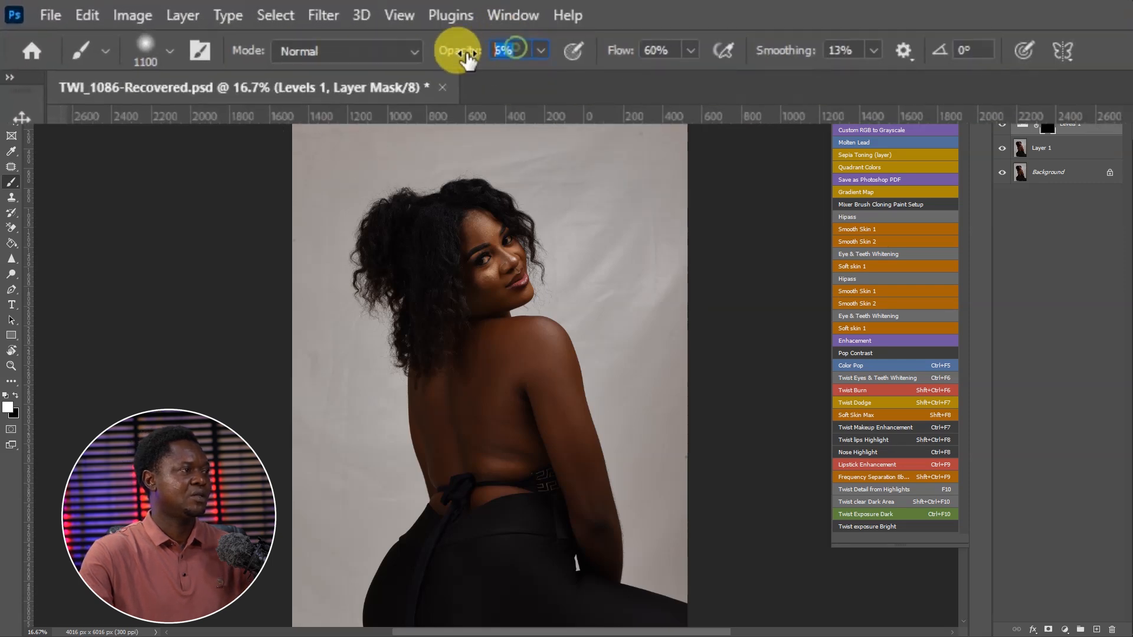
type("60")
key("Return")
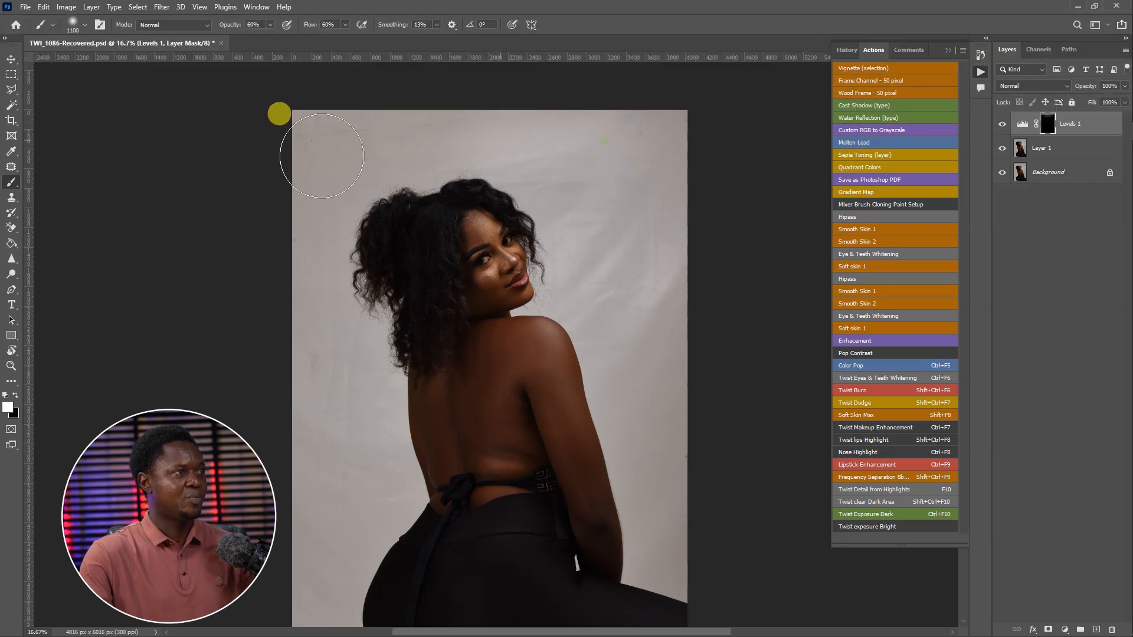
- Paint white on the Levels 1 mask over the backdrop and the woman's body to reveal the brightening
mouse_move(295, 146)
left_mouse_down()
mouse_move(303, 278)
mouse_move(320, 210)
mouse_move(330, 347)
mouse_move(346, 327)
mouse_move(355, 457)
mouse_move(382, 484)
mouse_move(456, 362)
mouse_move(485, 346)
mouse_move(514, 347)
mouse_move(412, 400)
mouse_move(541, 357)
mouse_move(580, 379)
mouse_move(602, 370)
mouse_move(655, 266)
mouse_move(658, 439)
left_mouse_up()
left_click_drag(520, 545, 493, 384)
left_click_drag(582, 331, 645, 197)
mouse_move(313, 380)
left_mouse_down()
mouse_move(290, 467)
mouse_move(329, 539)
mouse_move(391, 551)
mouse_move(317, 501)
mouse_move(301, 387)
mouse_move(372, 298)
mouse_move(336, 294)
mouse_move(399, 283)
mouse_move(625, 359)
mouse_move(313, 378)
left_mouse_up()
mouse_move(560, 279)
left_mouse_down()
mouse_move(534, 447)
mouse_move(529, 263)
left_mouse_up()
left_click_drag(443, 435, 475, 479)
left_click_drag(514, 145, 574, 338)
mouse_move(425, 356)
left_mouse_down()
mouse_move(417, 272)
mouse_move(404, 302)
mouse_move(378, 261)
mouse_move(398, 285)
mouse_move(410, 243)
left_mouse_up()
- Reduce the brush to 150 px with 28% opacity and 29% flow for detail work on the face and hair
key("bracketleft")
key("bracketleft")
key("bracketleft")
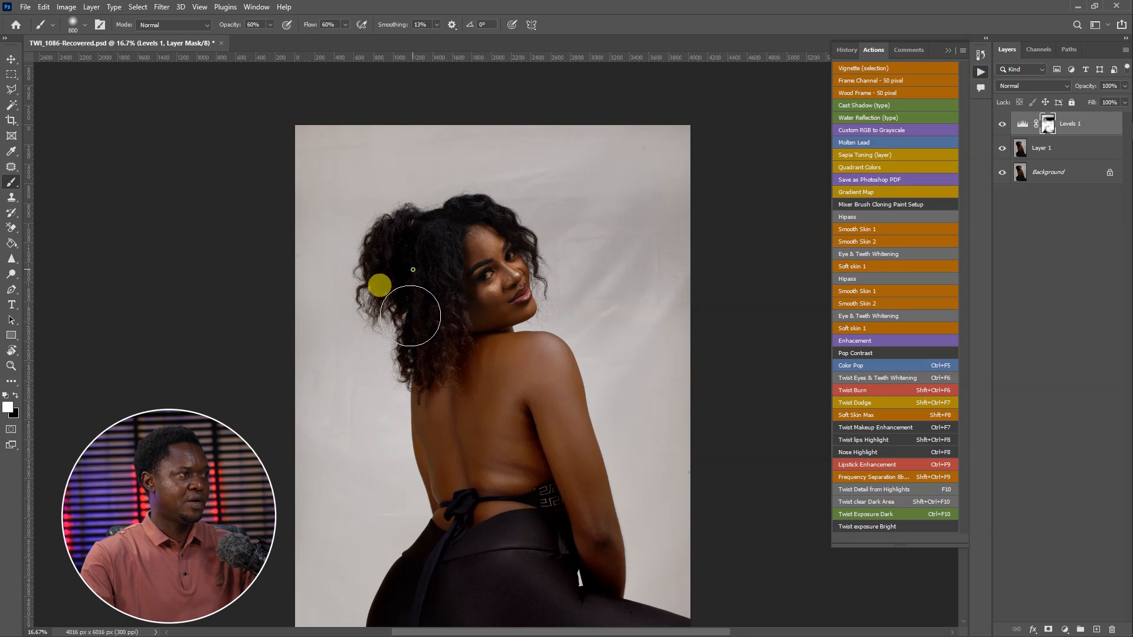
key("bracketleft")
key("bracketleft")
key("bracketleft")
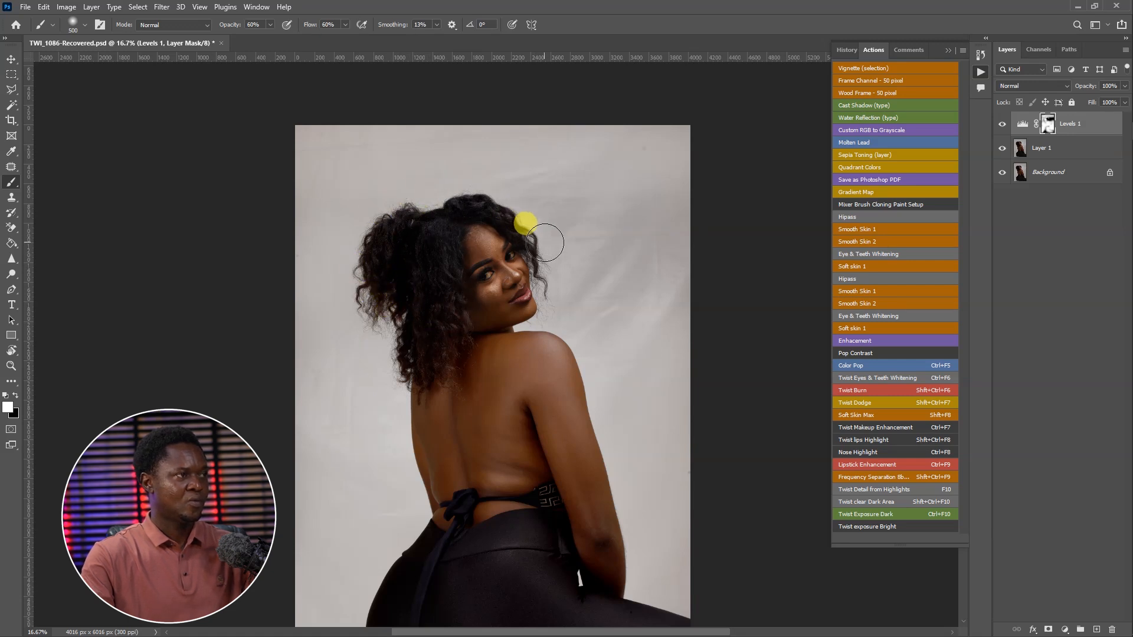
scroll(504, 344, "up", 1)
key("ctrl+plus")
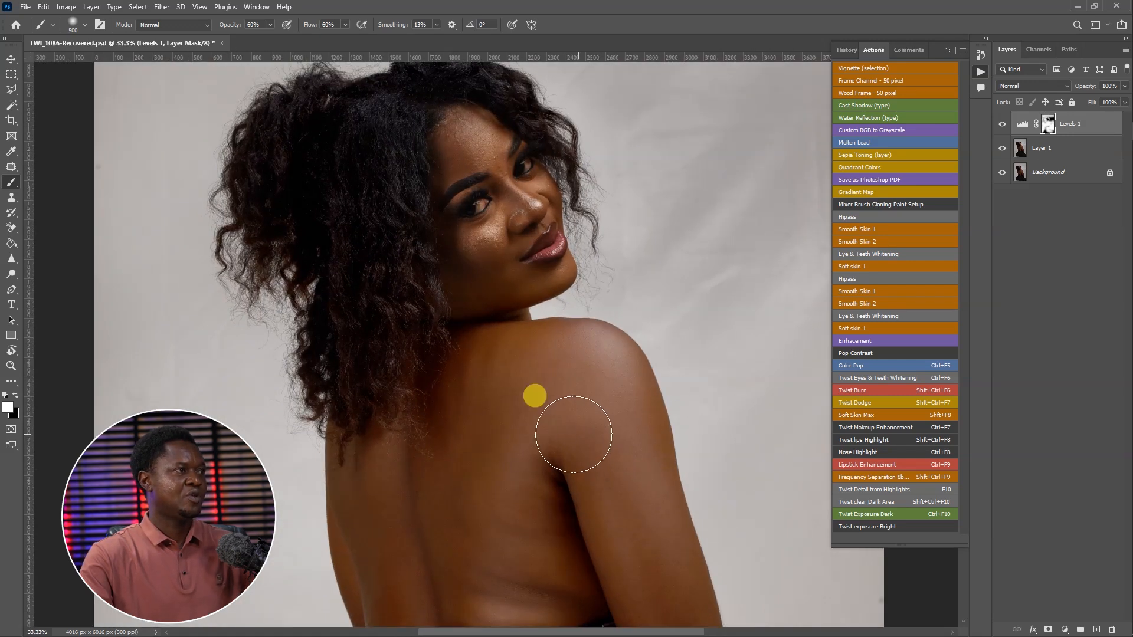
left_click_drag(546, 398, 580, 459)
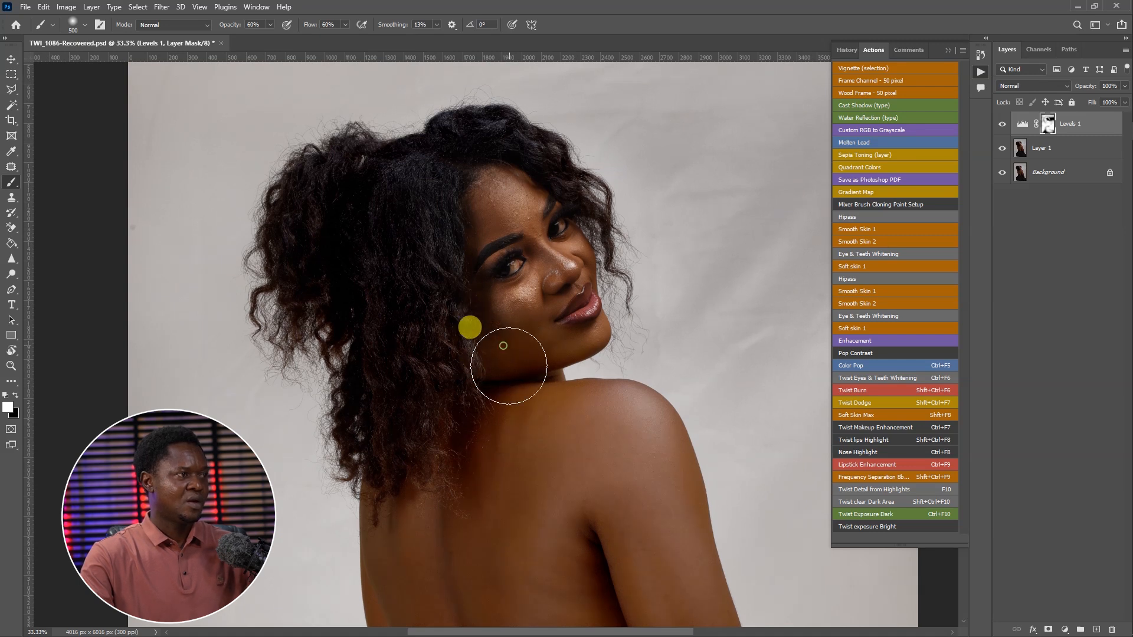
key("bracketleft")
key("bracketleft")
key("bracketleft")
key("bracketleft")
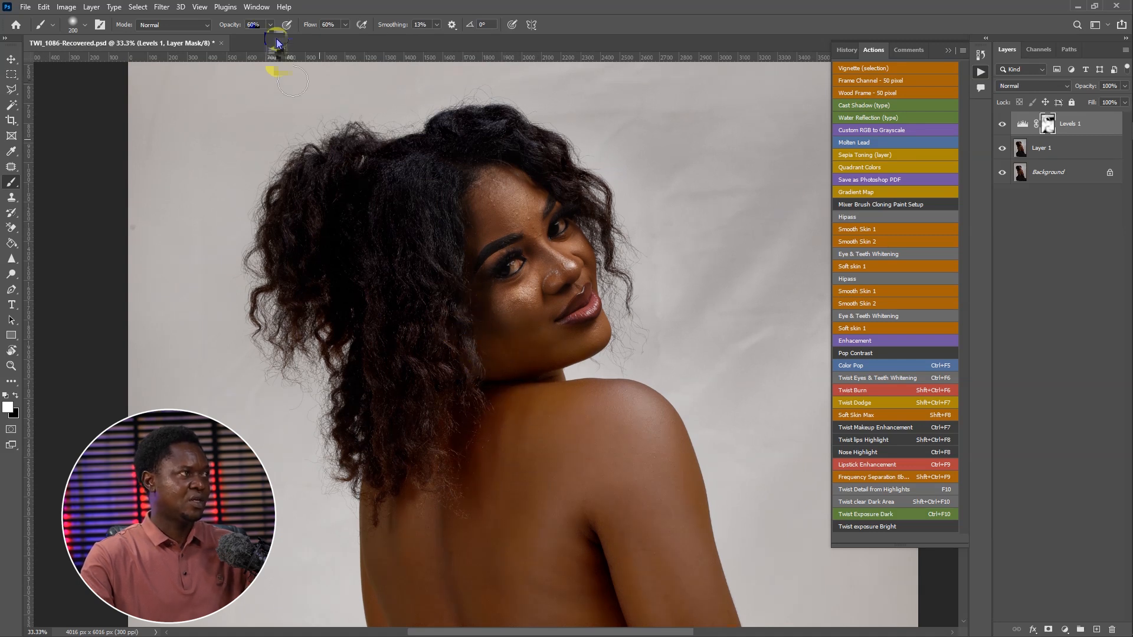
left_click_drag(271, 29, 264, 41)
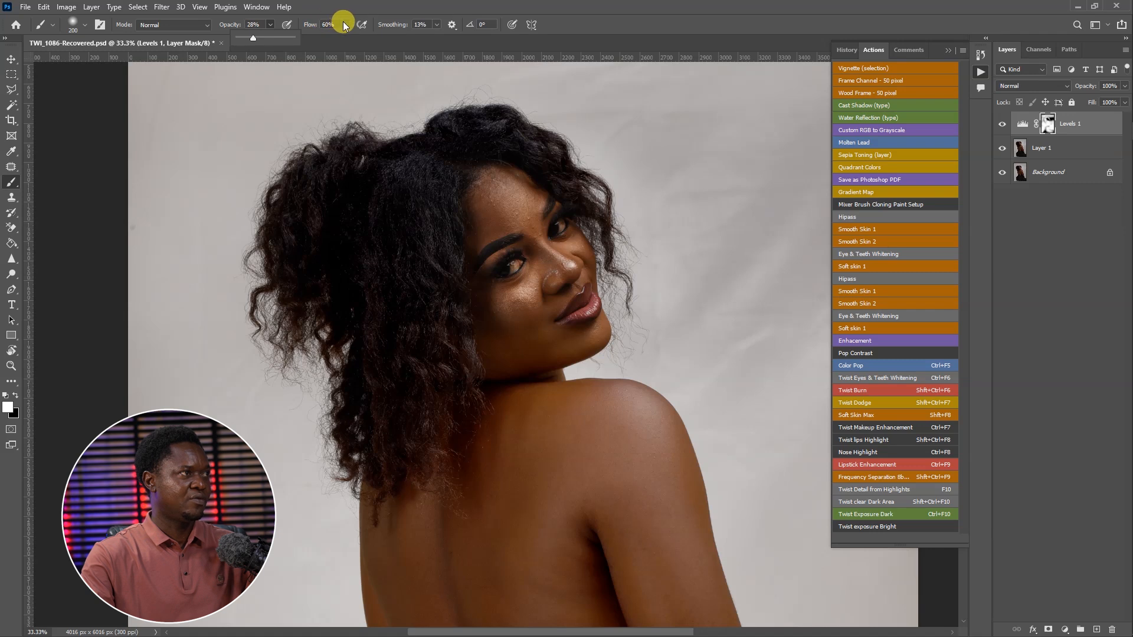
left_click_drag(345, 25, 344, 40)
key("bracketleft")
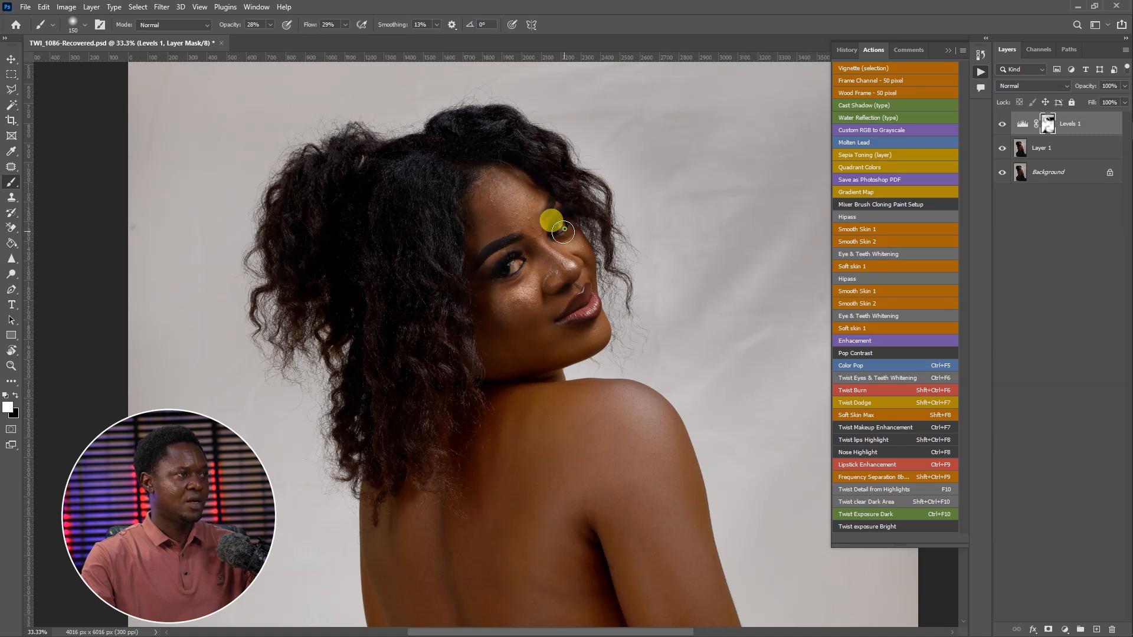
- Paint the Levels 1 mask over the forehead and hair, enlarging the brush to 200 px for the long curls
mouse_move(536, 175)
left_mouse_down()
mouse_move(581, 212)
mouse_move(616, 273)
left_mouse_up()
key("bracketright")
key("bracketright")
left_click_drag(450, 157, 385, 325)
left_click_drag(402, 308, 400, 390)
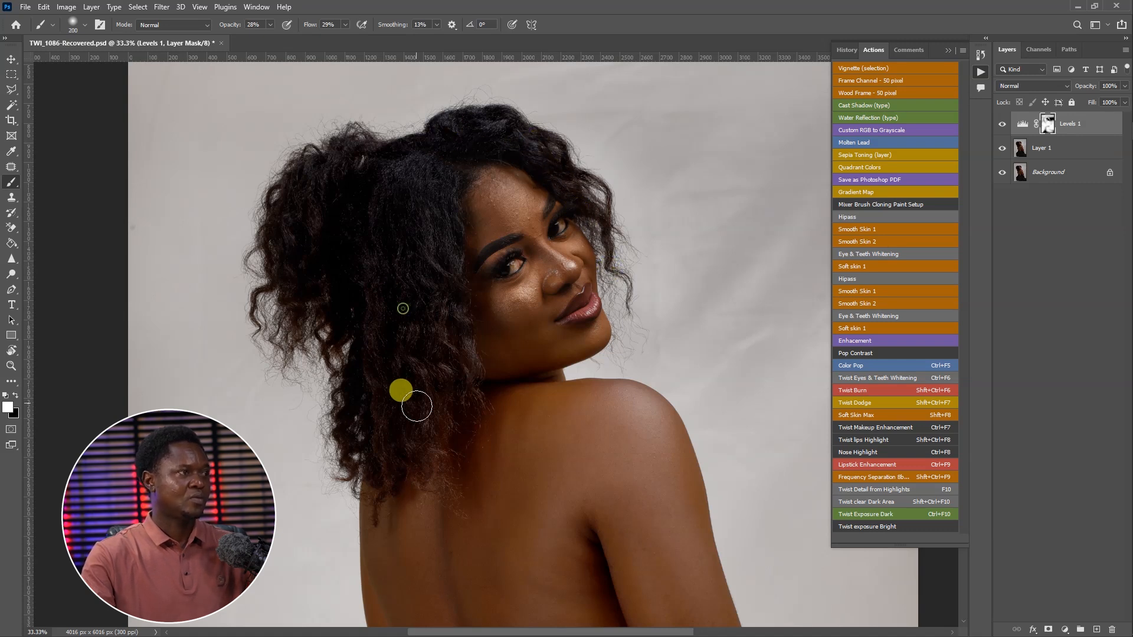
- Enlarge the brush to 900 px and brighten the backdrop beside the woman's face on the Levels 1 mask
key("ctrl+minus")
key("ctrl+minus")
key("ctrl+minus")
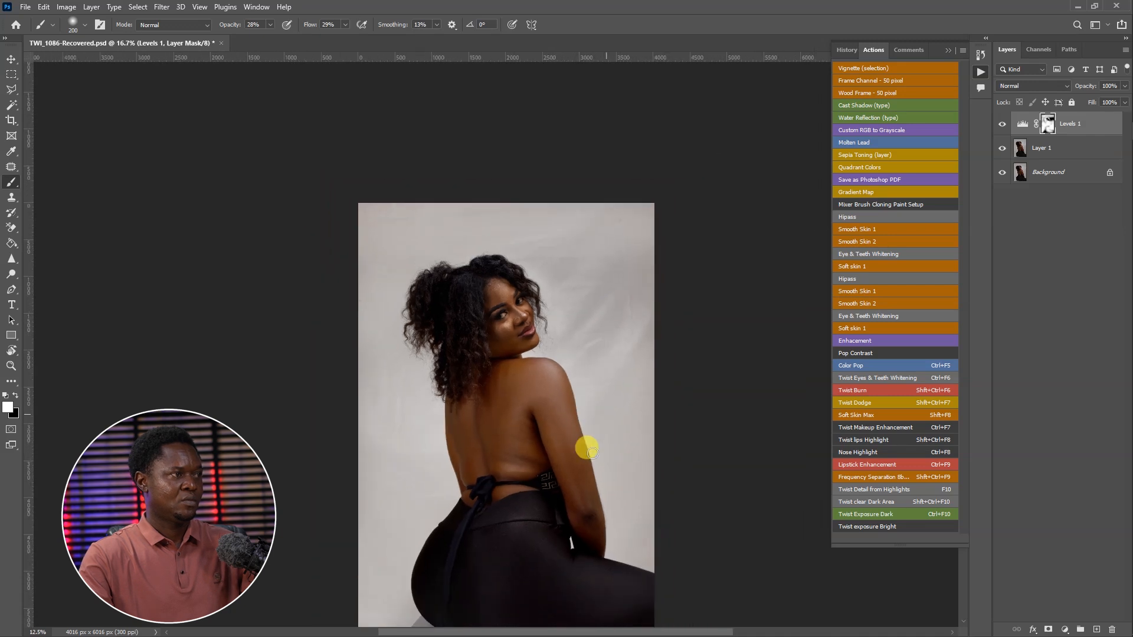
key("bracketright")
key("bracketright")
key("bracketright")
key("bracketright")
key("bracketright")
key("bracketright")
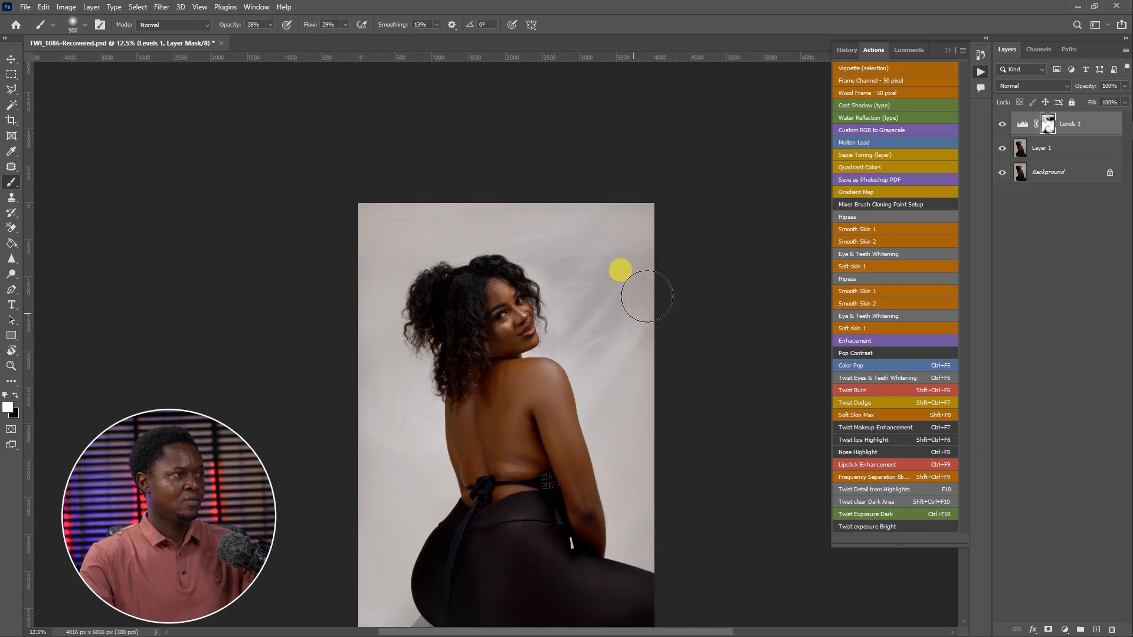
mouse_move(583, 309)
left_mouse_down()
mouse_move(600, 319)
mouse_move(598, 290)
left_mouse_up()
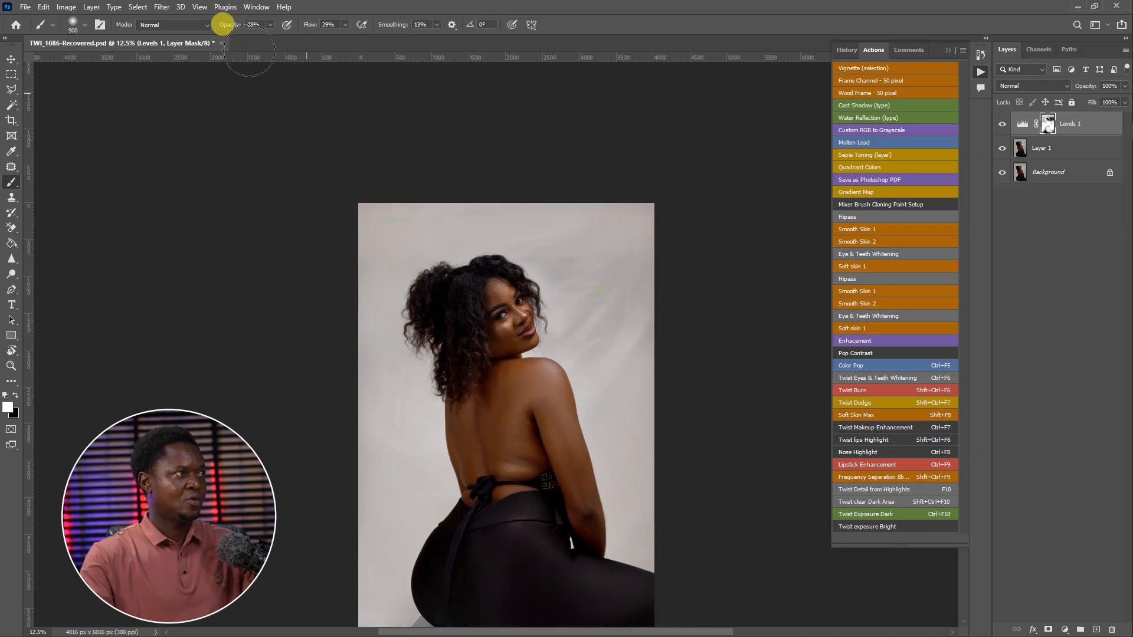
- Set the brush to 72% opacity, 78% flow and 1300 px, and brighten the rest of the backdrop on the mask
left_click(267, 25)
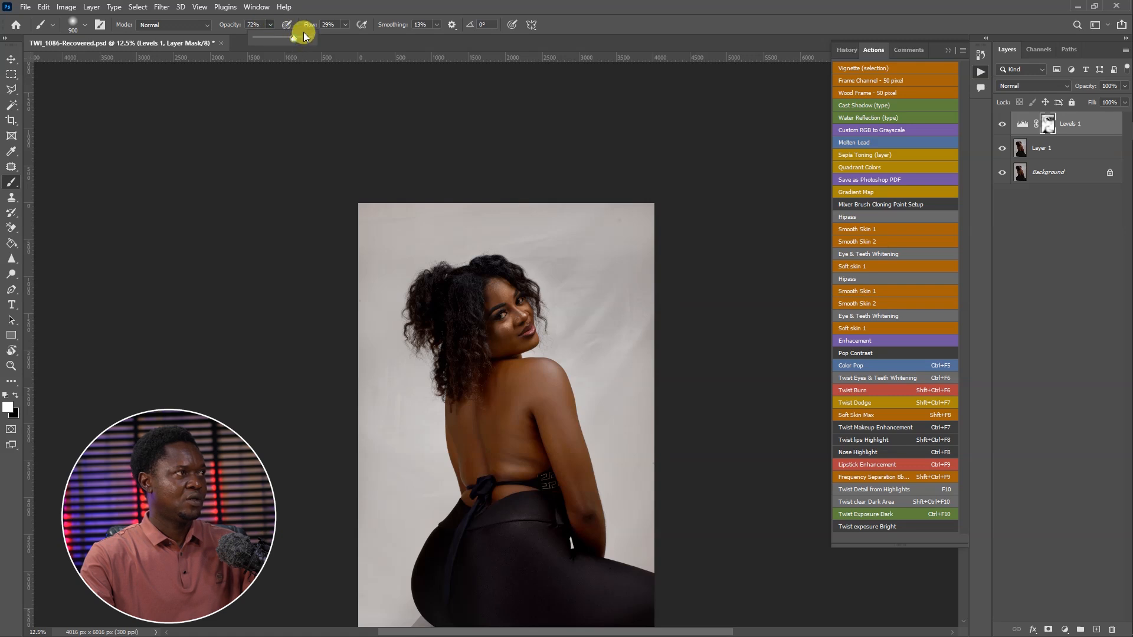
left_click(347, 26)
left_click(372, 38)
key("]")
key("]")
key("]")
key("]")
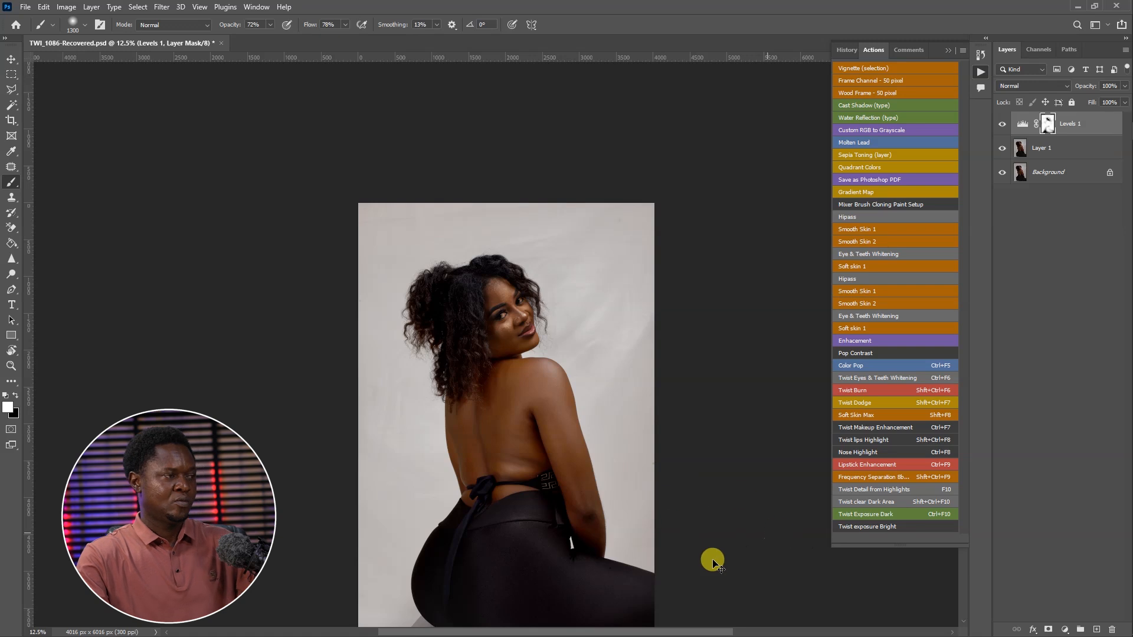
- Compare the portrait with and without the Levels 1 adjustment
key("ctrl+plus")
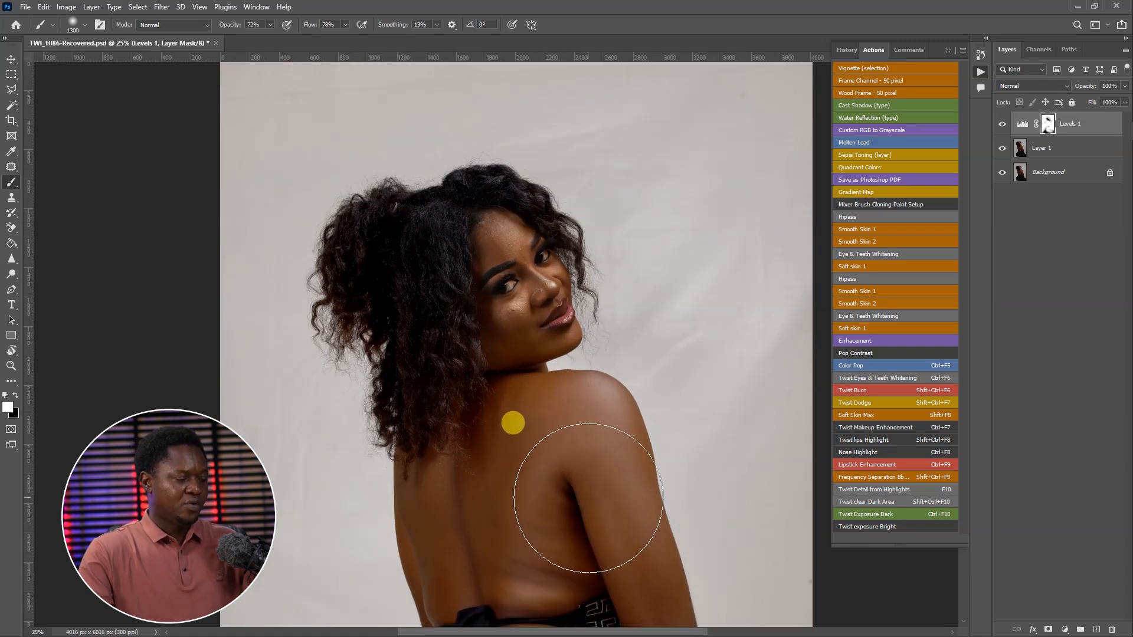
key("ctrl+minus")
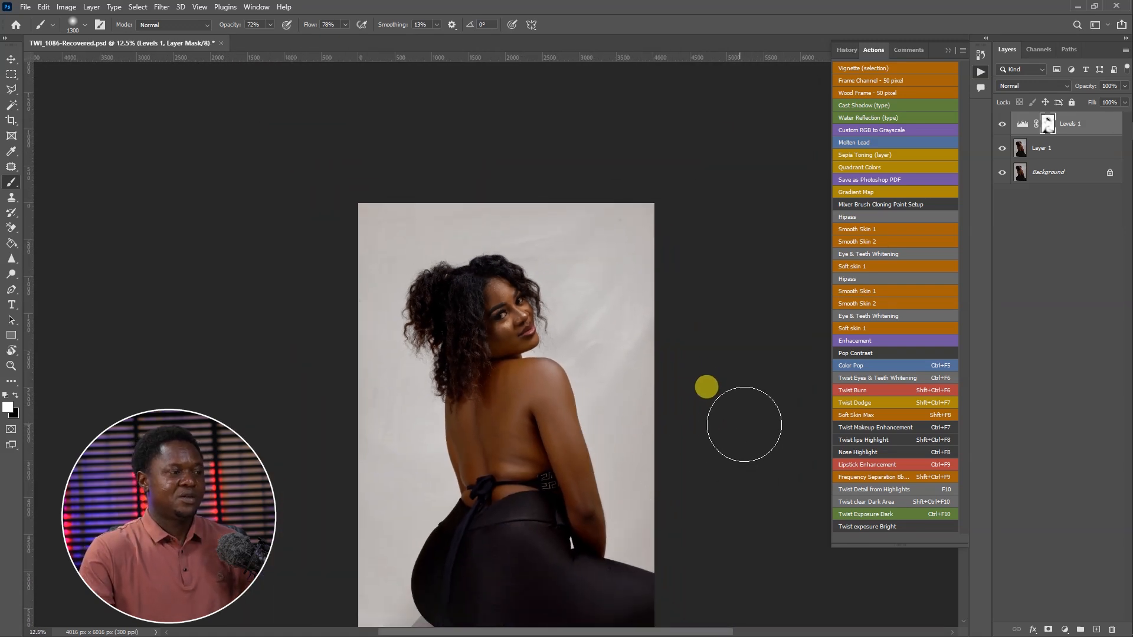
key("ctrl+plus")
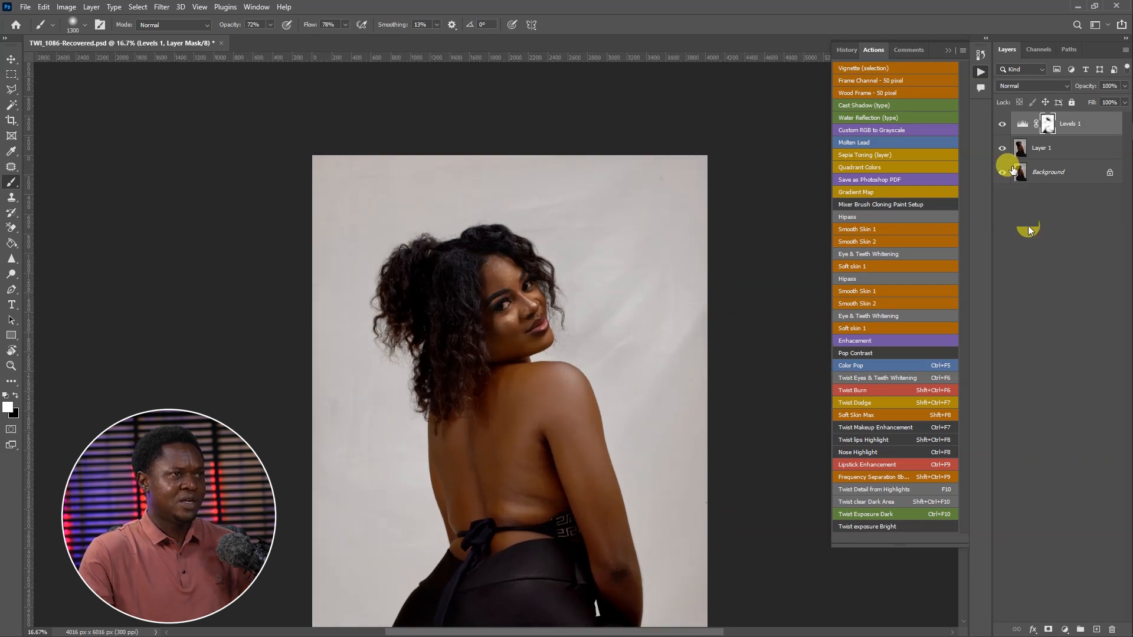
left_click(1002, 124)
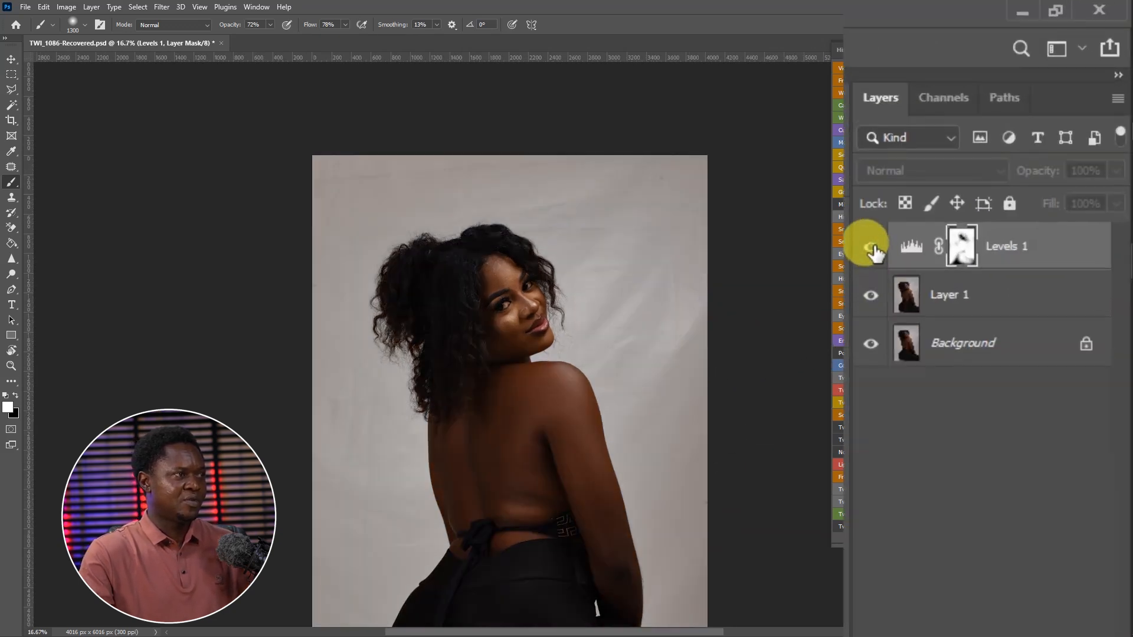
left_click(871, 247)
left_click(871, 246)
left_click(871, 247)
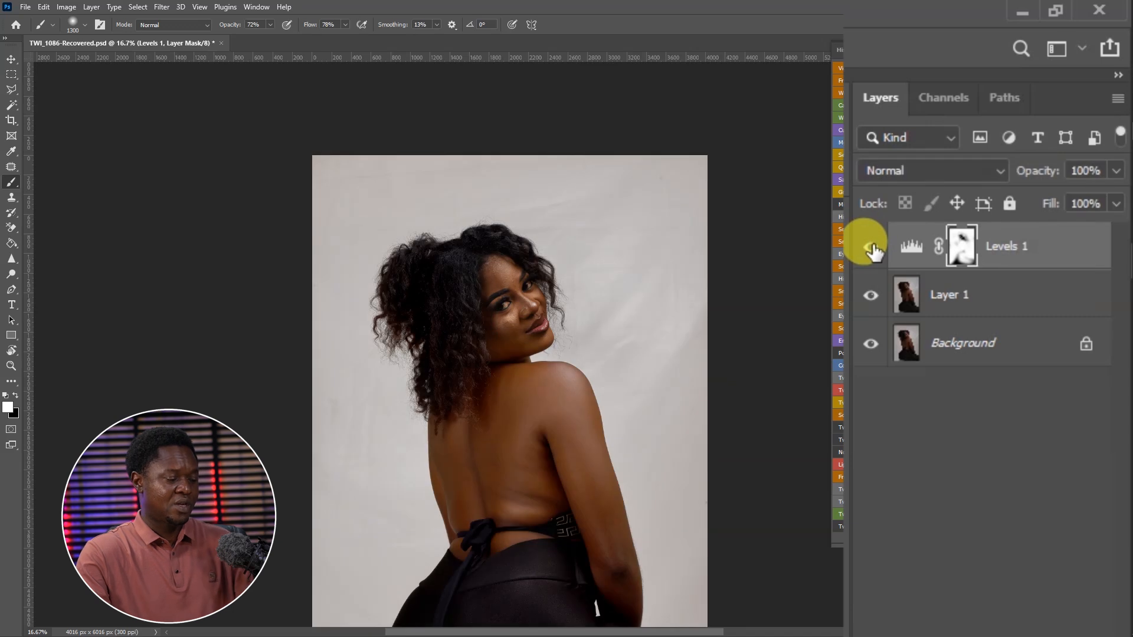
- Merge the Levels 1 adjustment and Layer 1 into a single layer
key("ctrl+plus")
key("ctrl+plus")
key("ctrl+plus")
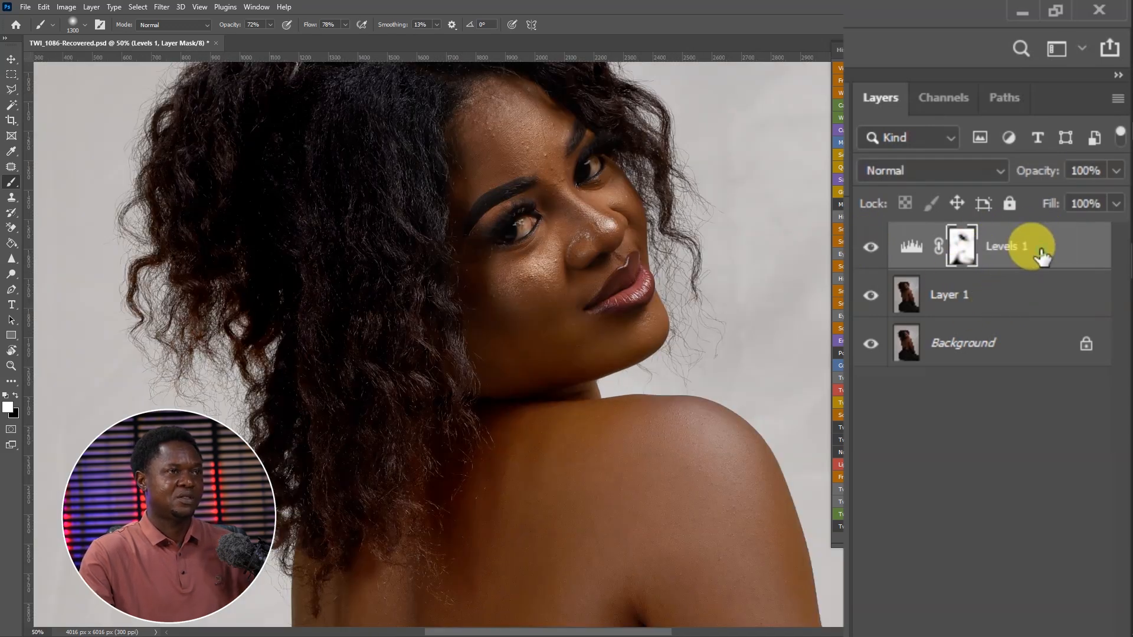
left_click(1023, 295, "ctrl")
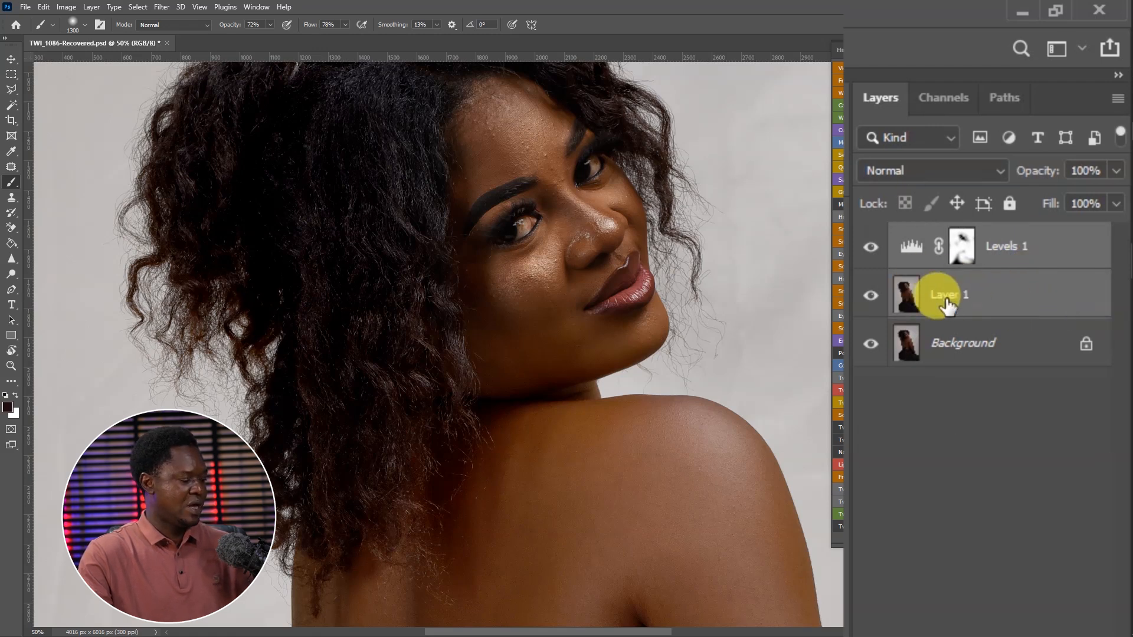
key("ctrl+e")
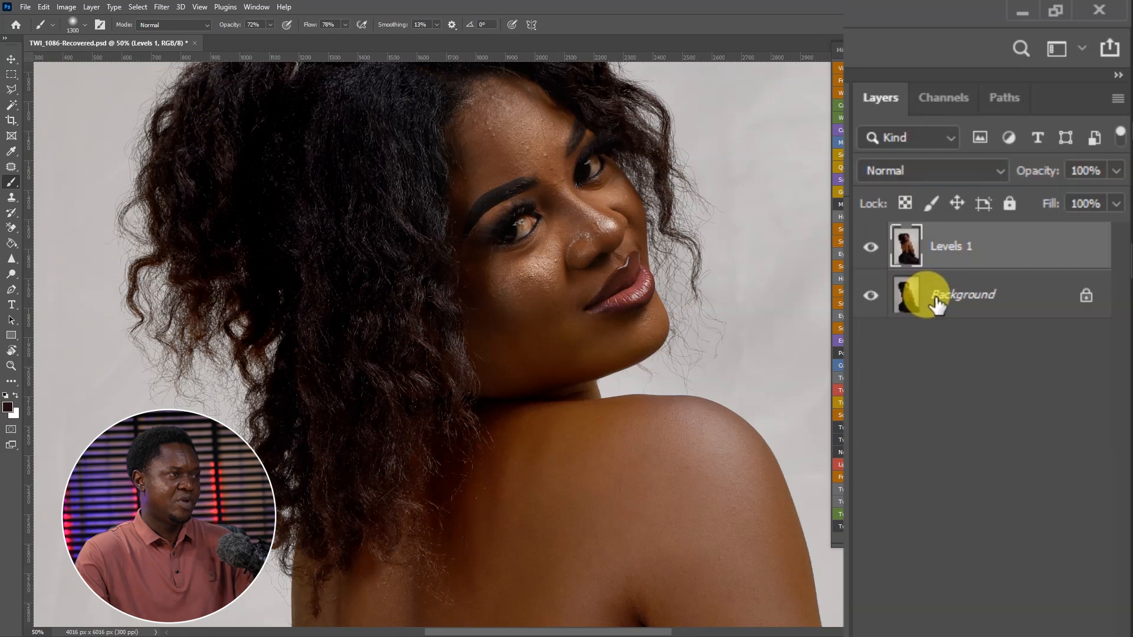
- Open the merged Levels 1 layer in the Camera Raw filter with the Basic adjustments expanded
key("ctrl+minus")
key("ctrl+minus")
key("ctrl+minus")
key("ctrl+minus")
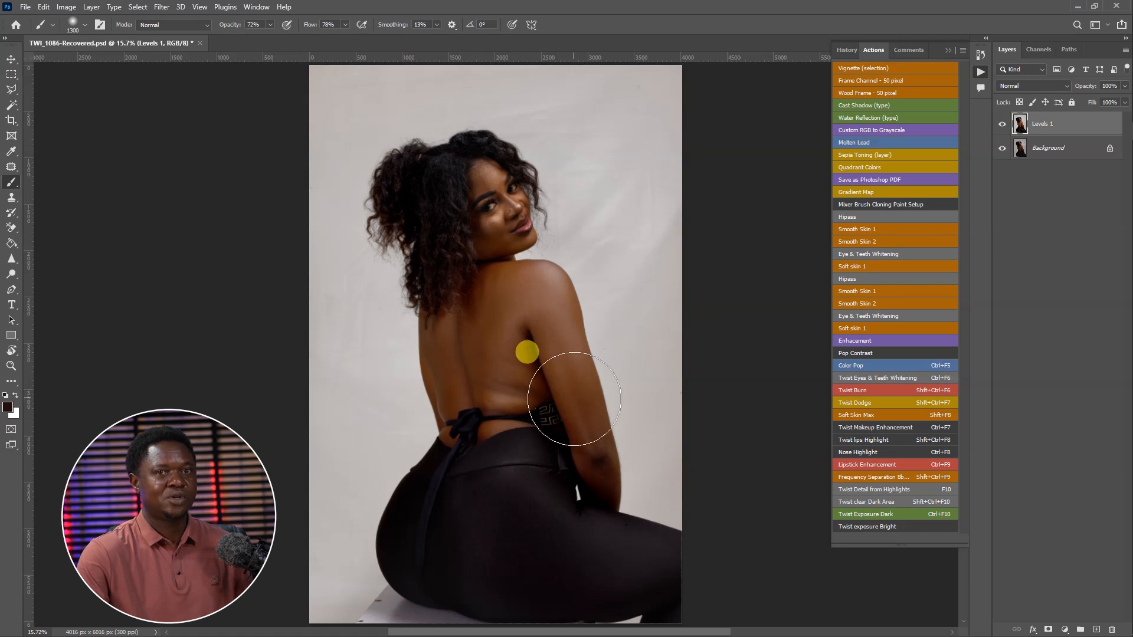
left_click(162, 7)
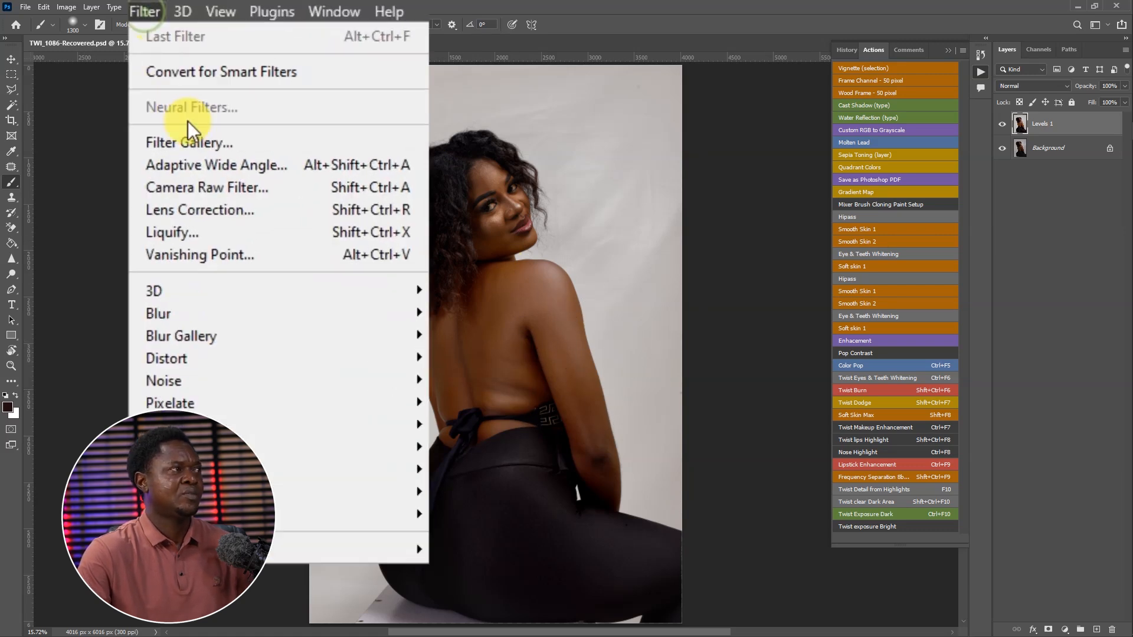
left_click(184, 95)
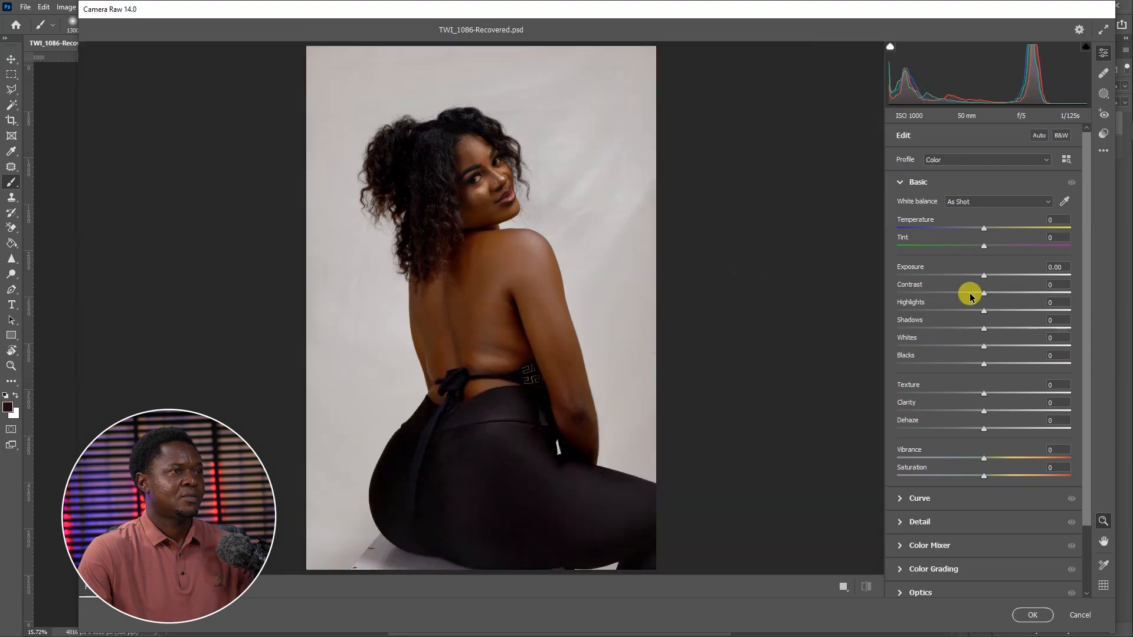
left_click(908, 182)
left_click(901, 180)
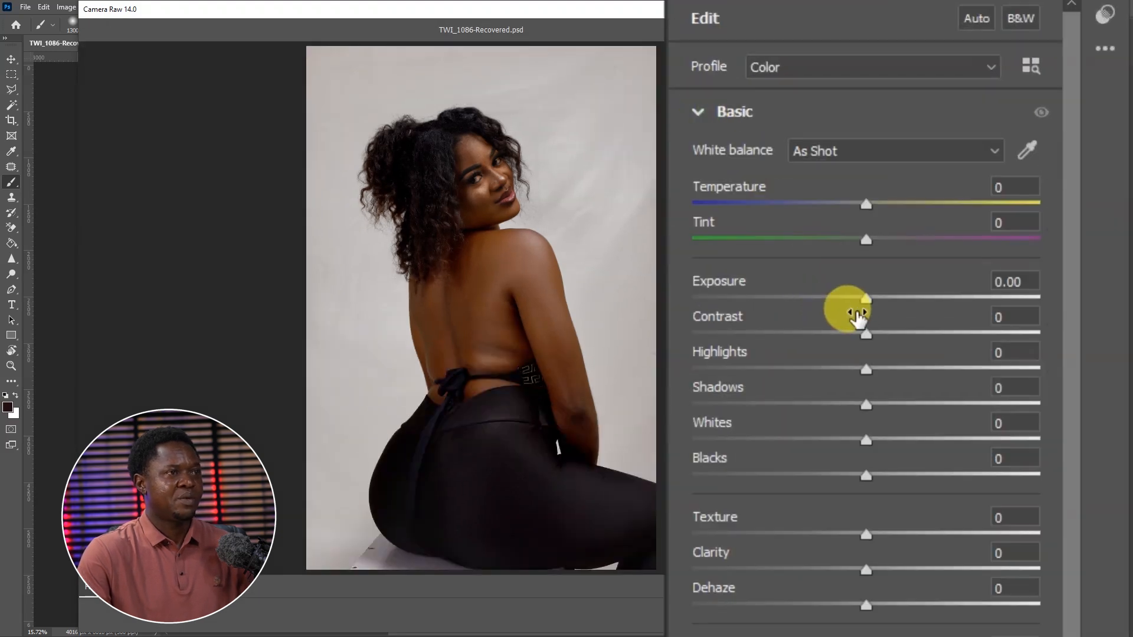
- Set Exposure to +0.65, Contrast to +6, Highlights to -74 and Whites to -63, and apply the filter
left_click_drag(859, 299, 879, 302)
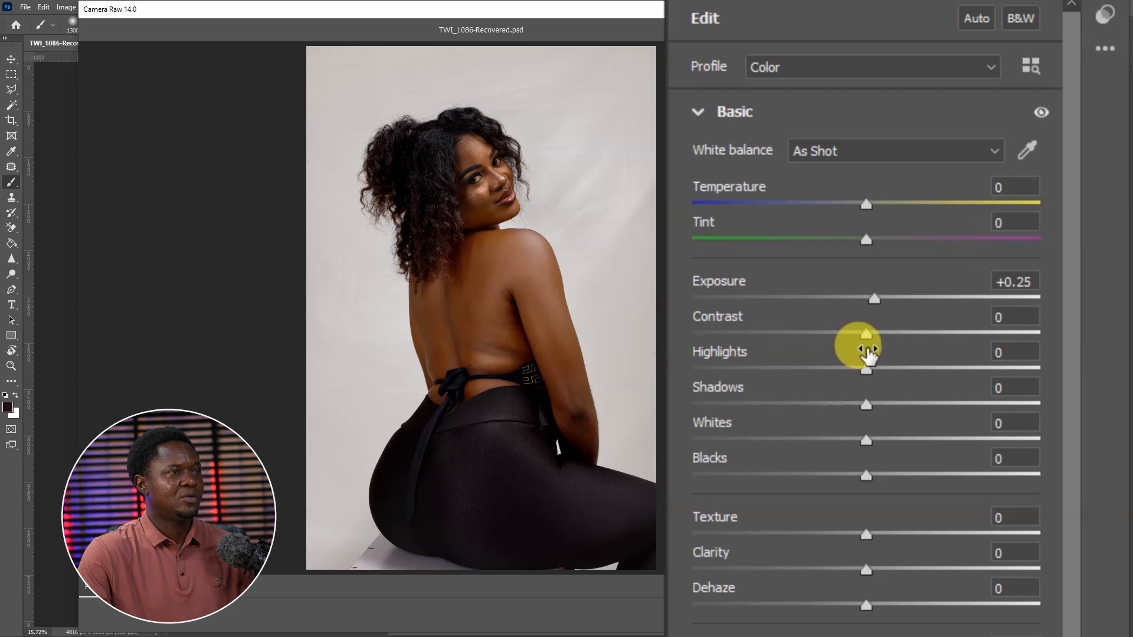
left_click_drag(871, 365, 742, 386)
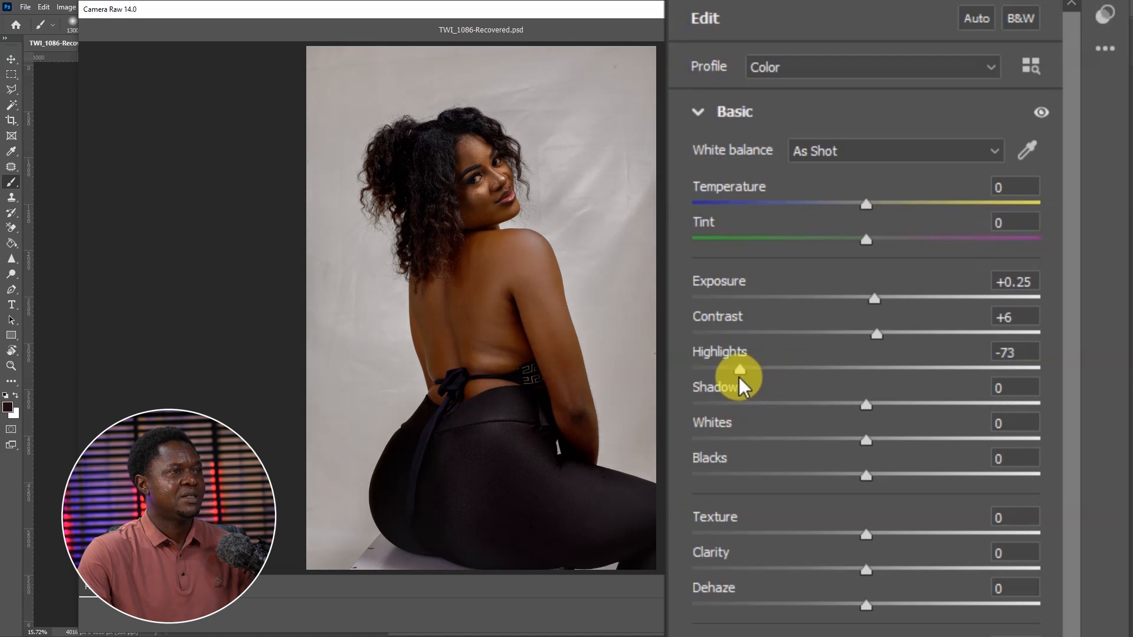
left_click_drag(862, 447, 756, 449)
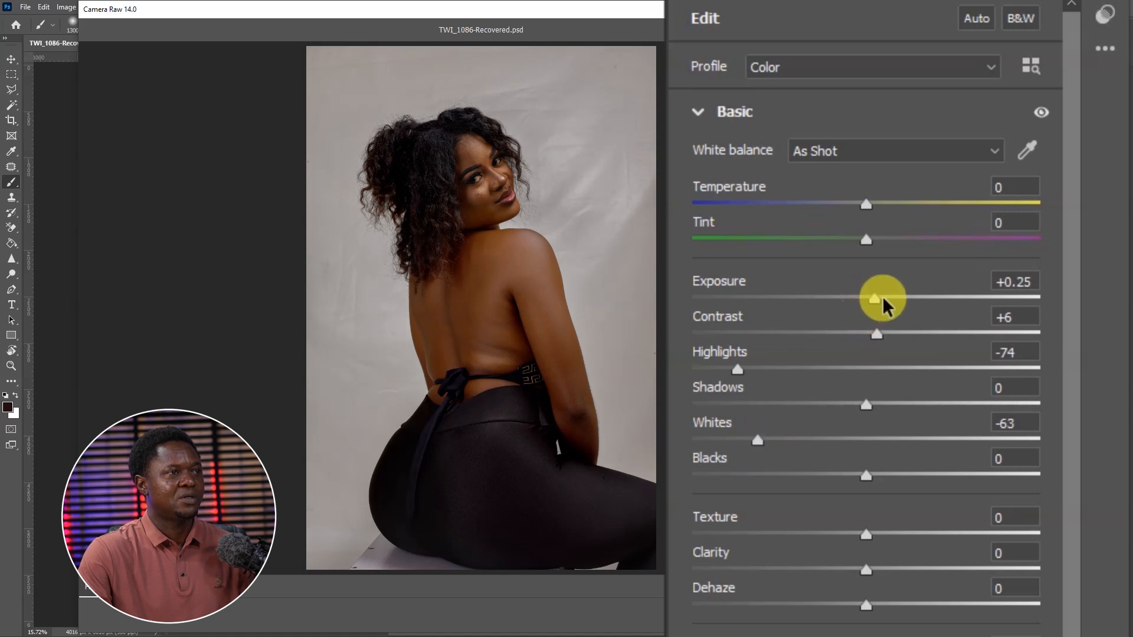
left_click_drag(884, 300, 893, 298)
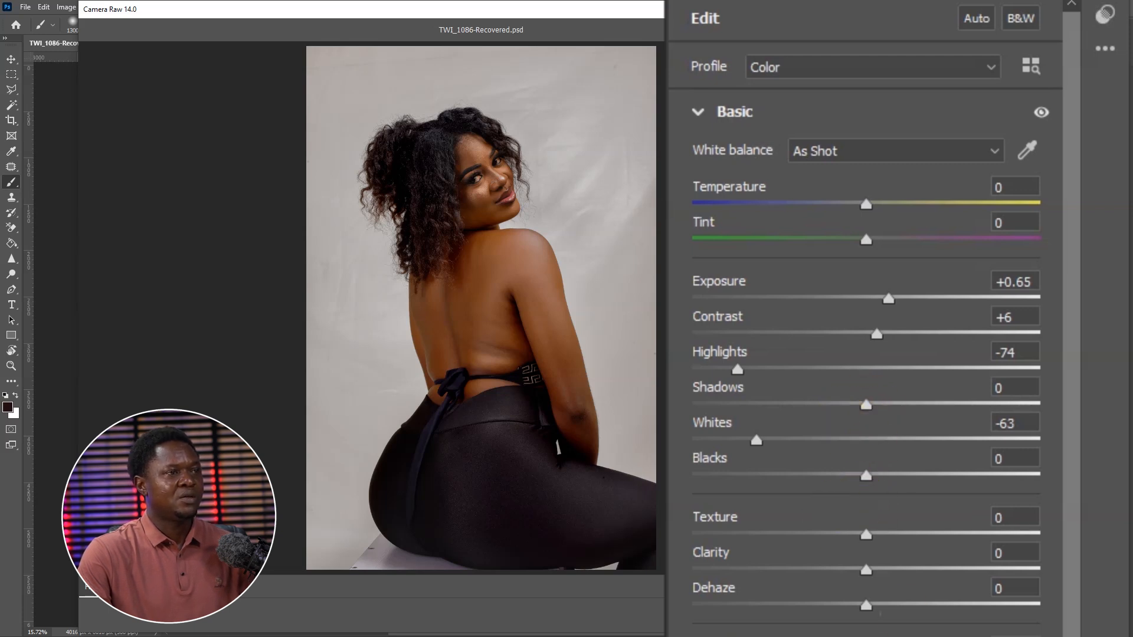
scroll(911, 434, "down", 5)
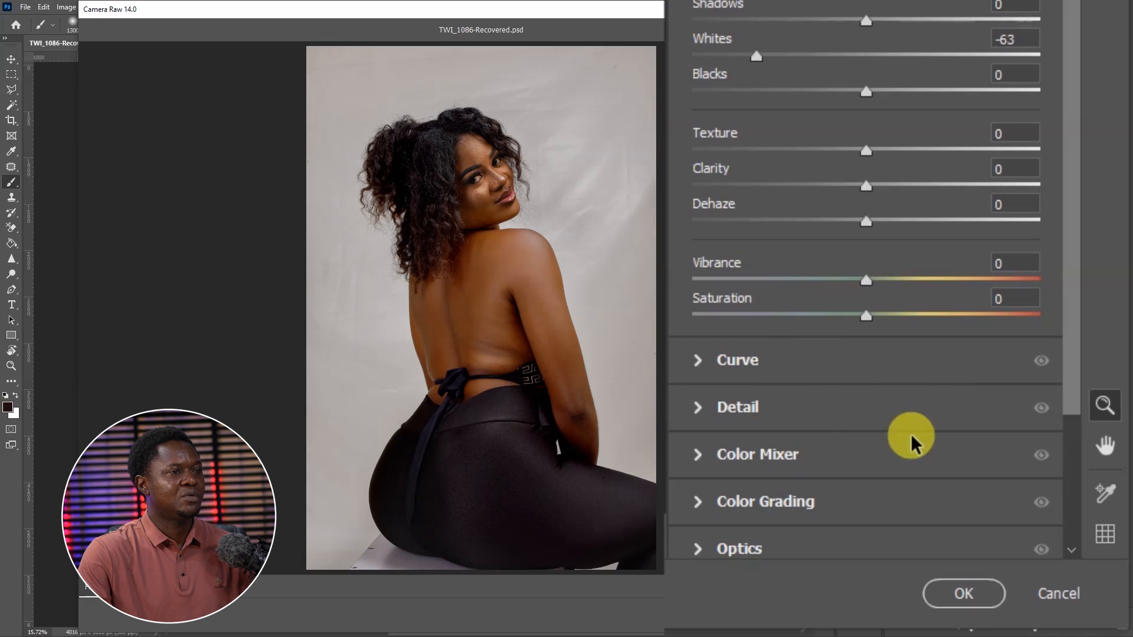
left_click(957, 594)
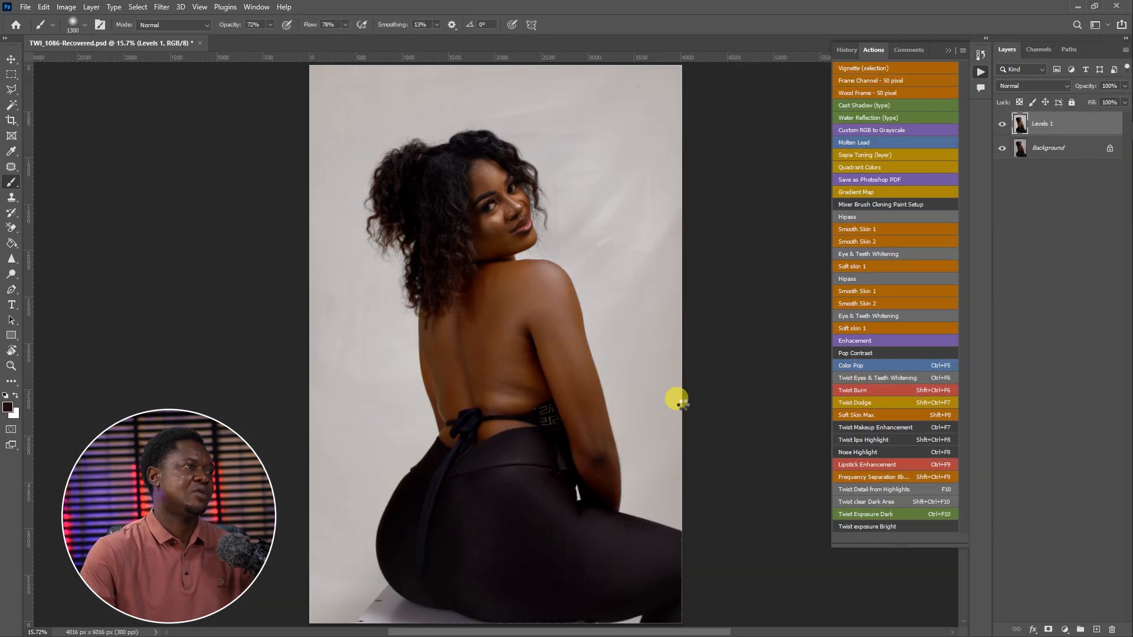
- Patch the upper dark chip on the edge of the wooden seat with clean wood and backdrop from along the same edge
scroll(685, 340, "up", 4)
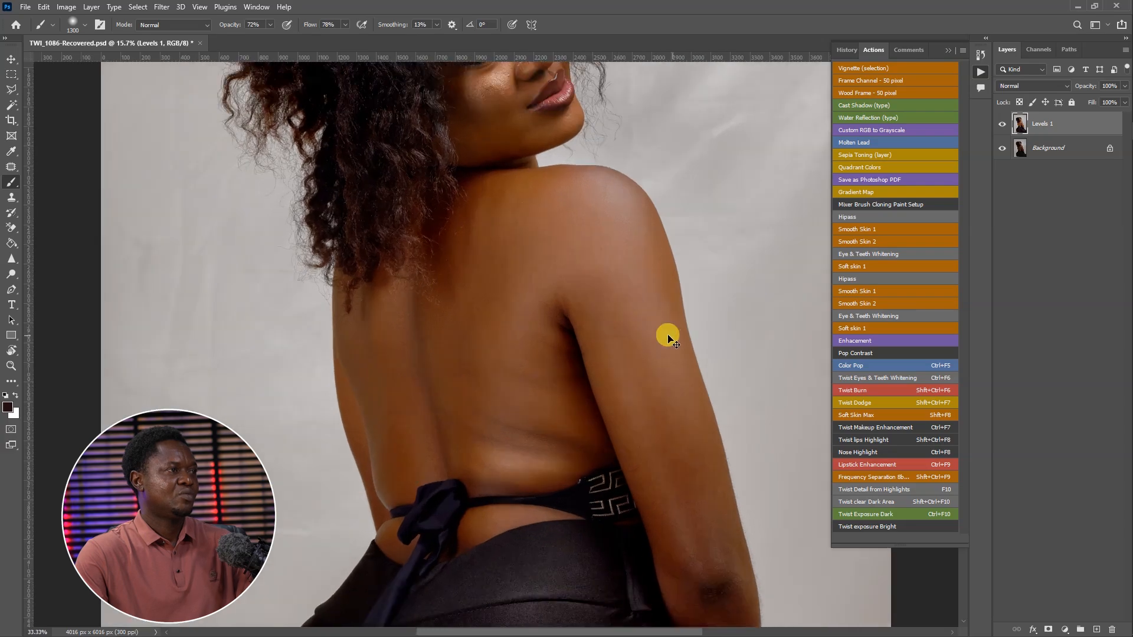
left_click_drag(605, 293, 600, 498)
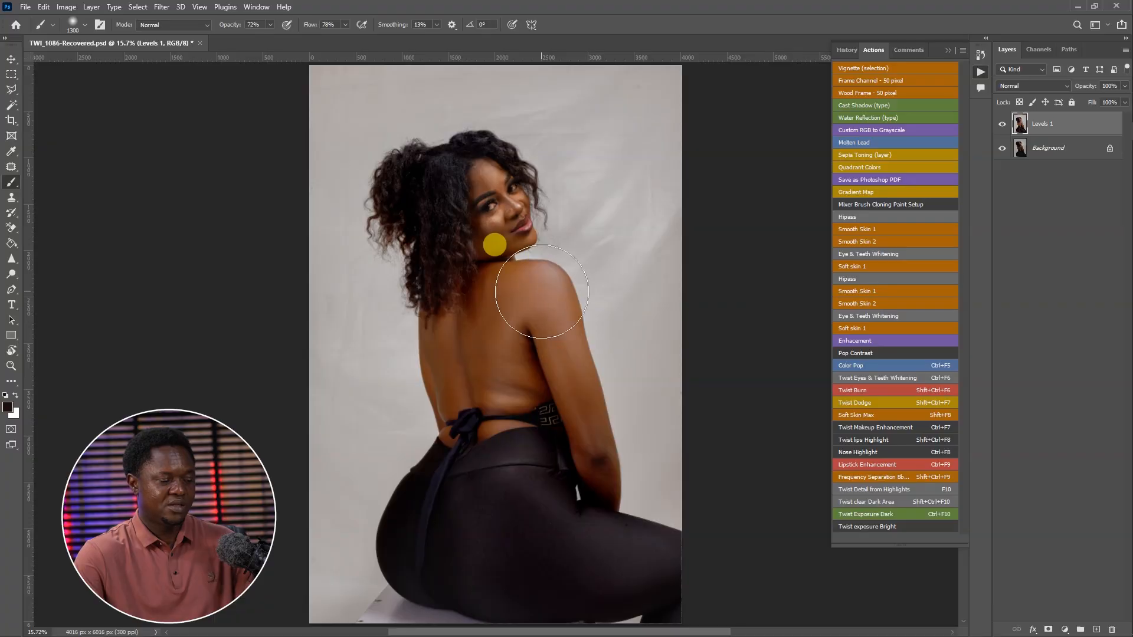
key("ctrl+plus")
key("ctrl+plus")
key("ctrl+plus")
key("ctrl+plus")
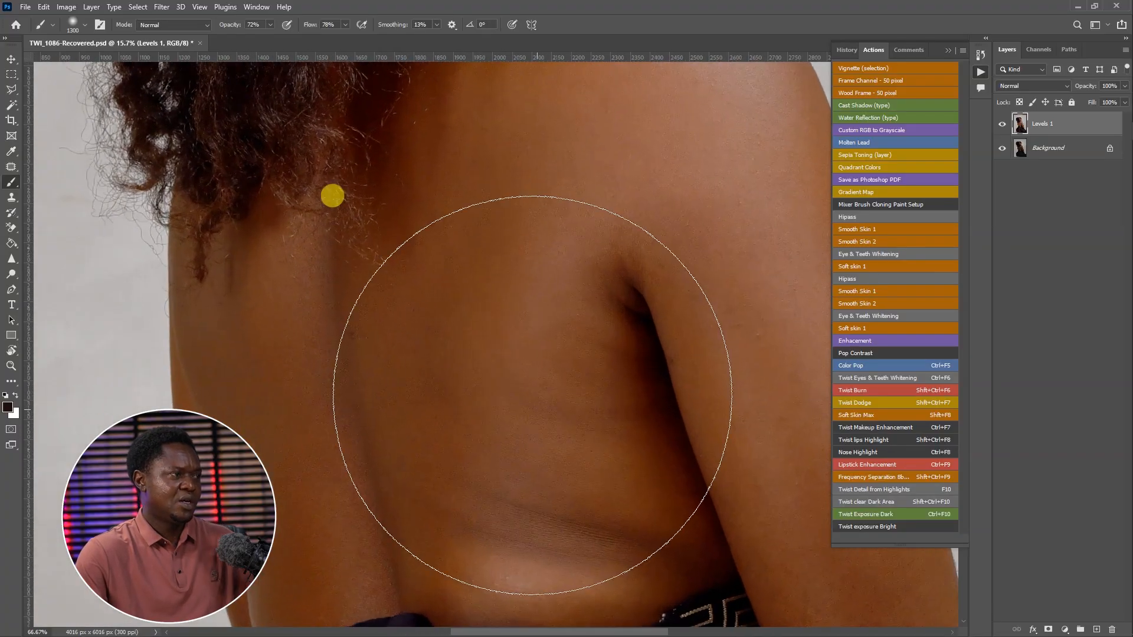
left_click_drag(485, 437, 518, 270)
left_click_drag(521, 348, 523, 192)
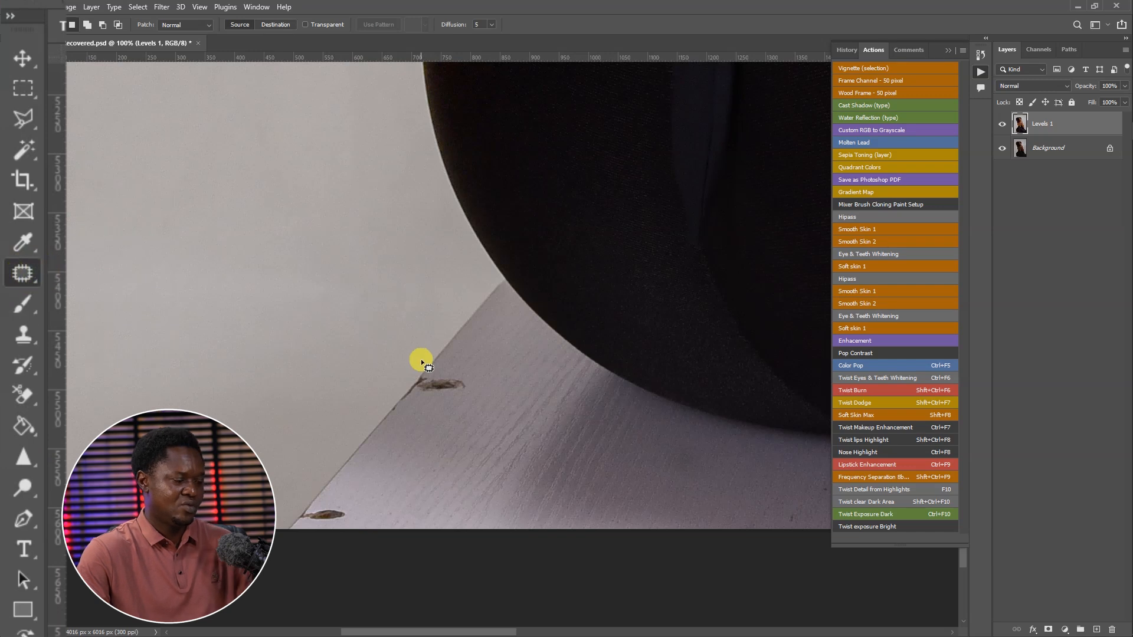
key("ctrl+plus")
left_click_drag(379, 426, 449, 261)
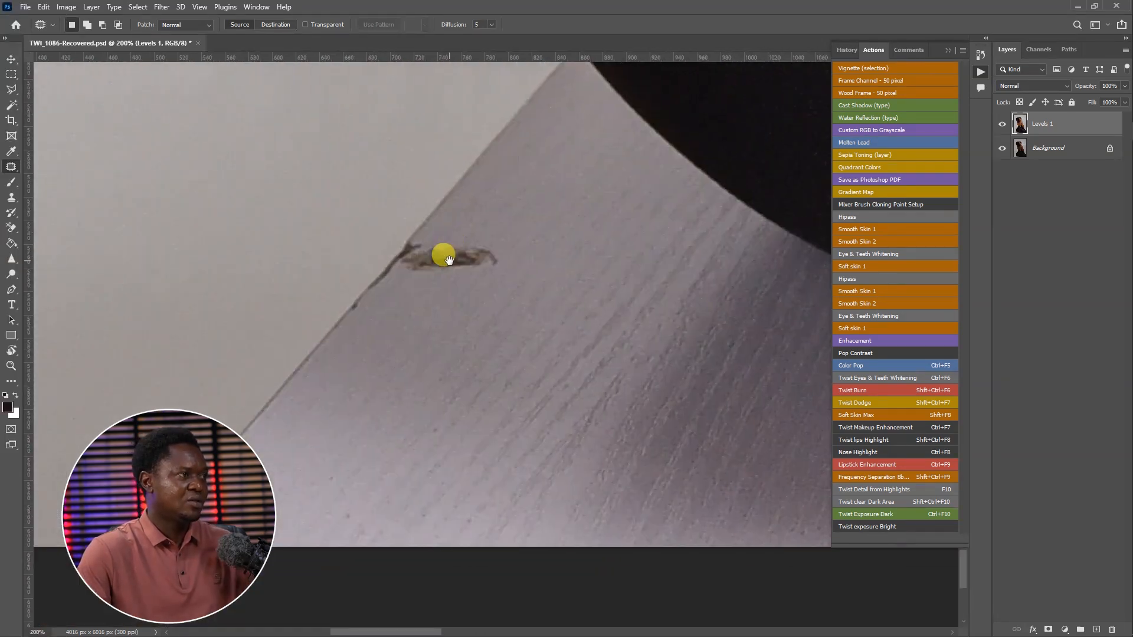
left_click_drag(432, 223, 377, 235)
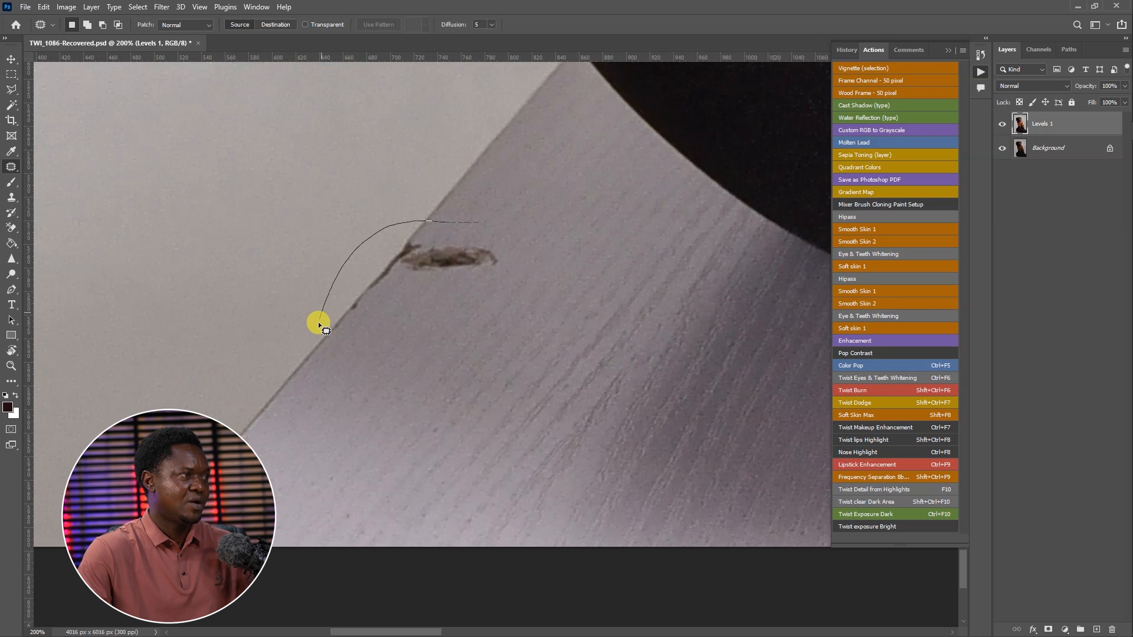
left_click_drag(487, 261, 545, 180)
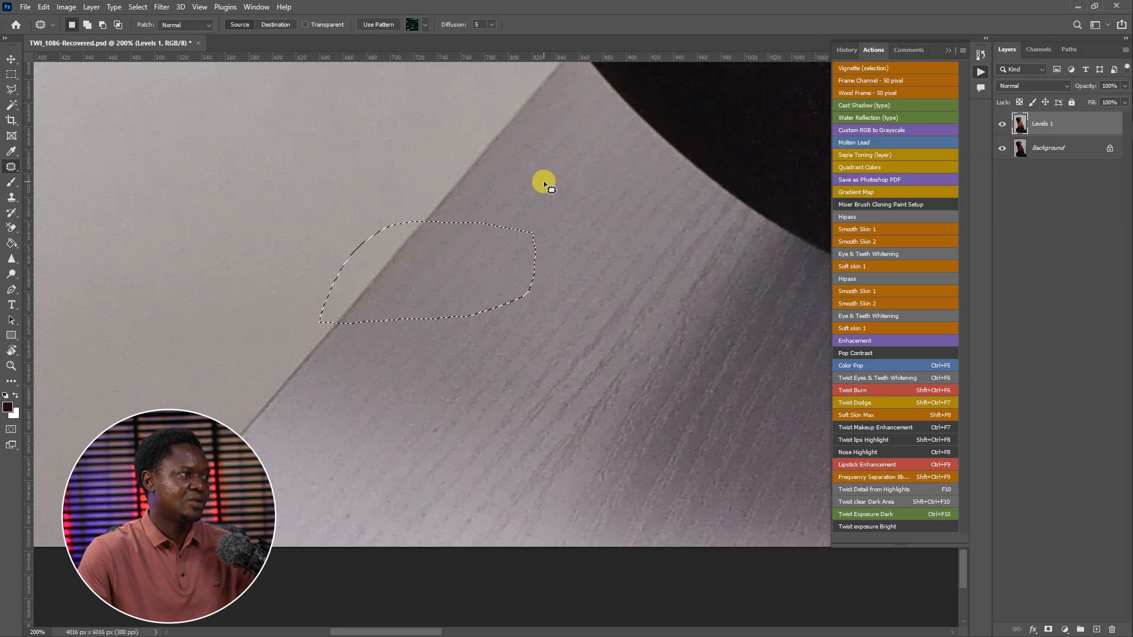
left_click_drag(544, 181, 543, 182)
- Patch the second dark chip on the wooden seat at the photo's lower edge with a clean stretch of edge, and deselect
left_click_drag(417, 366, 525, 227)
left_click_drag(364, 332, 269, 349)
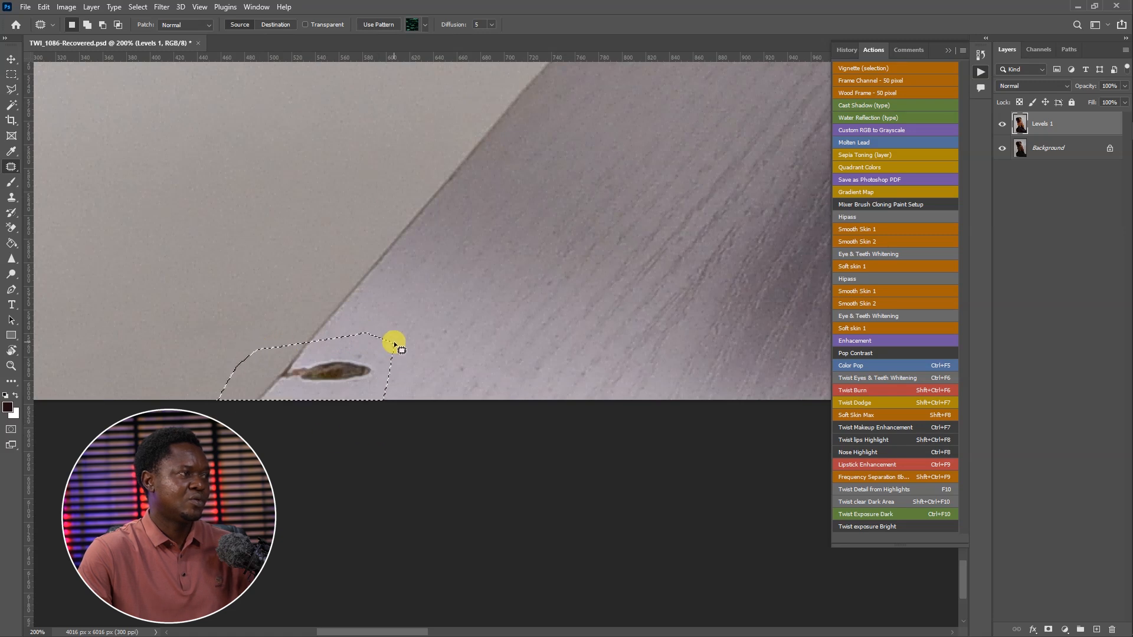
left_click_drag(372, 352, 444, 273)
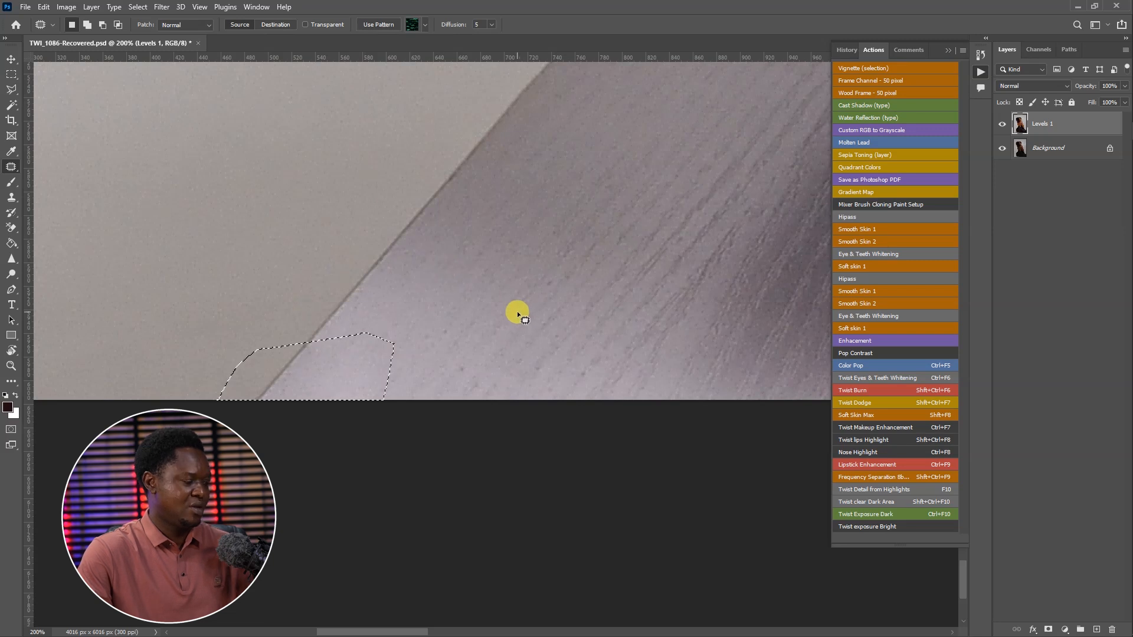
key("ctrl+d")
key("ctrl+0")
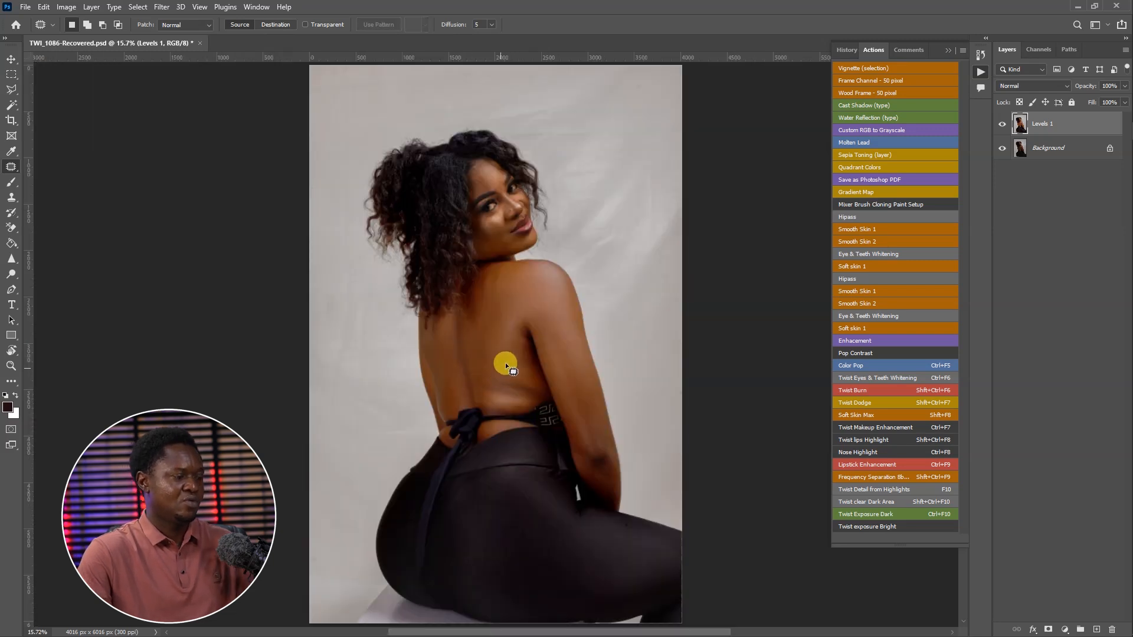
- Patch the small bump on the cheek between the nearer eye and the nose, and deselect
scroll(506, 369, "up", 5)
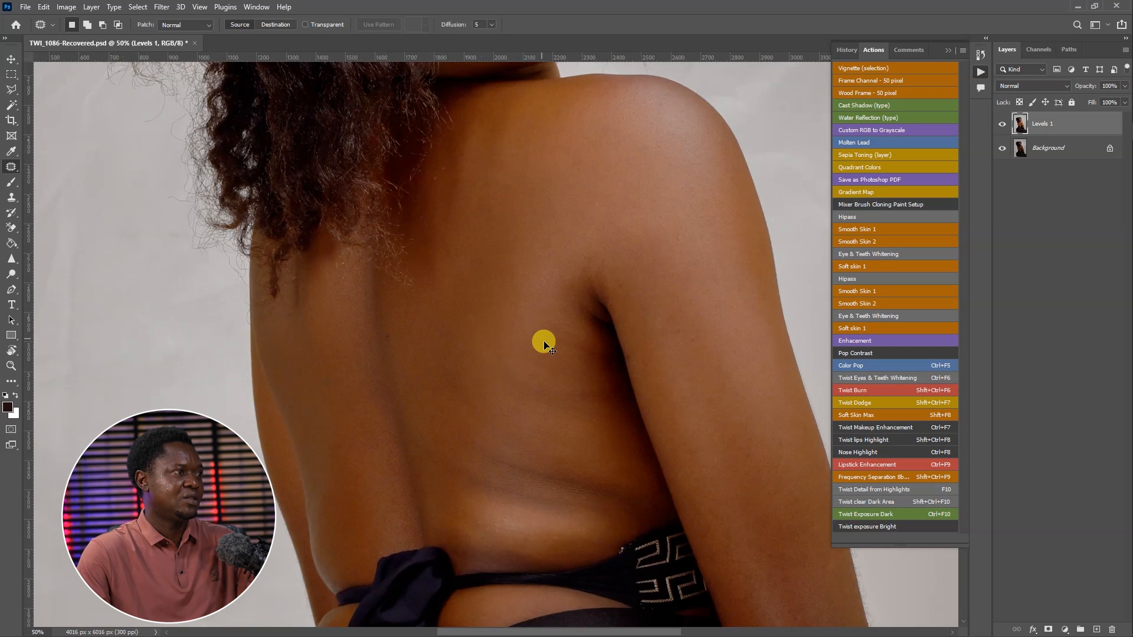
key("ctrl+plus")
left_click_drag(538, 251, 499, 614)
left_click_drag(501, 356, 507, 501)
scroll(507, 500, "up", 4)
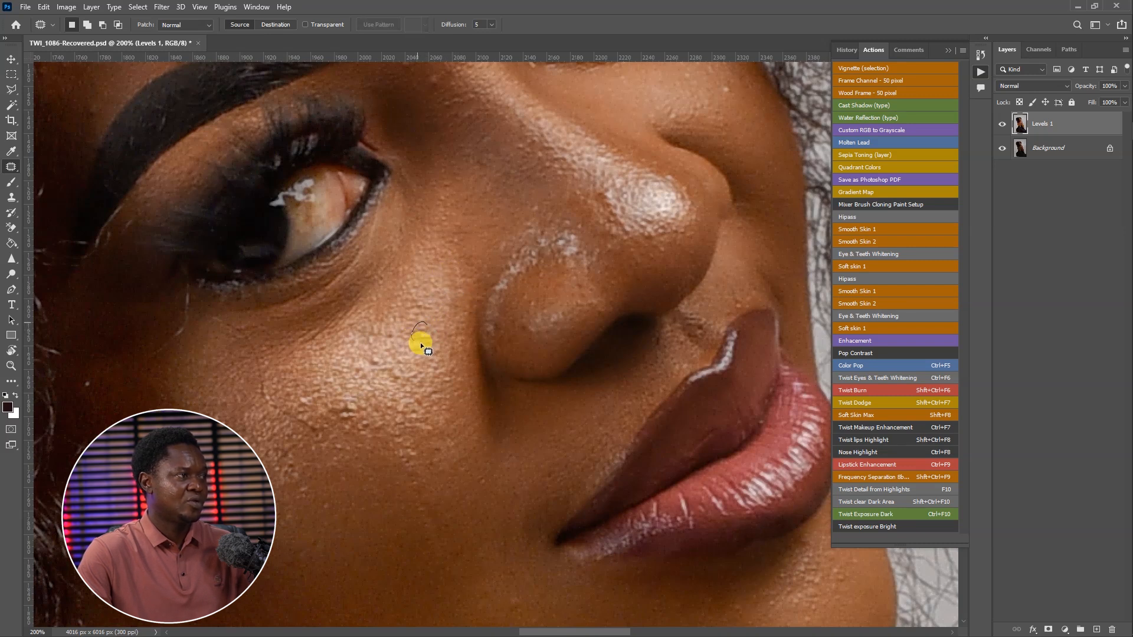
left_click_drag(429, 336, 399, 311)
key("ctrl+d")
key("ctrl+d")
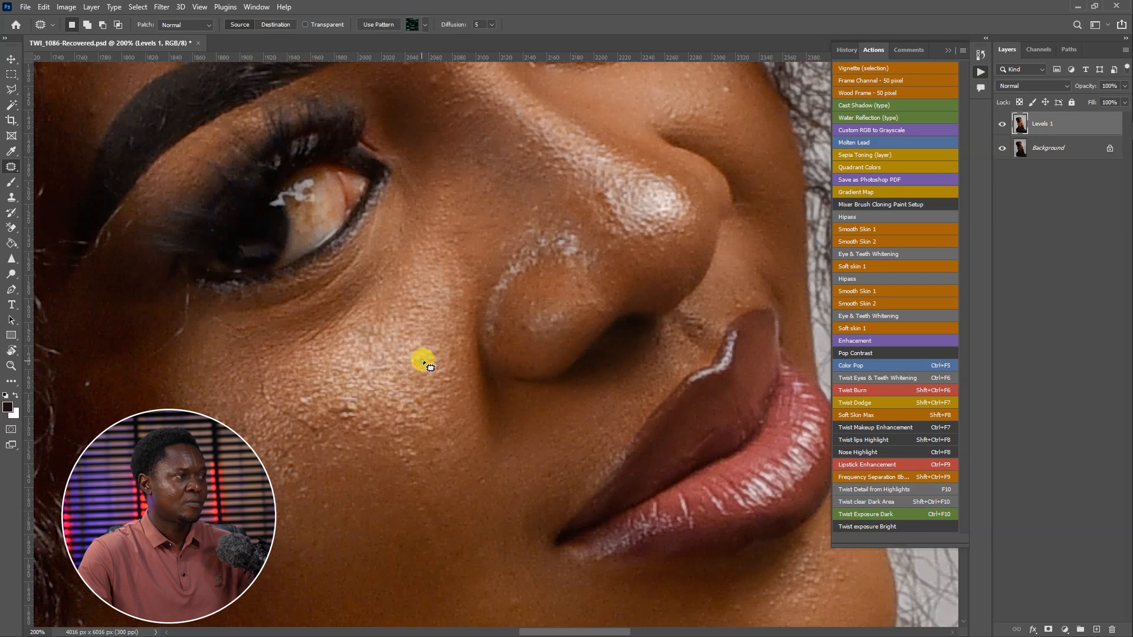
- Patch the rough spots across the shiny upper cheek below the eye with smoother neighbouring skin
scroll(462, 375, "up", 1)
left_click_drag(461, 374, 652, 279)
left_click_drag(446, 283, 446, 289)
mouse_move(437, 300)
left_mouse_down()
mouse_move(478, 279)
mouse_move(455, 285)
left_mouse_up()
mouse_move(454, 294)
left_mouse_down()
mouse_move(479, 288)
mouse_move(460, 274)
left_mouse_up()
mouse_move(459, 278)
left_mouse_down()
mouse_move(478, 254)
mouse_move(510, 258)
left_mouse_up()
left_click(485, 269)
left_click_drag(432, 316, 426, 296)
left_click_drag(422, 309, 436, 281)
left_click(419, 284)
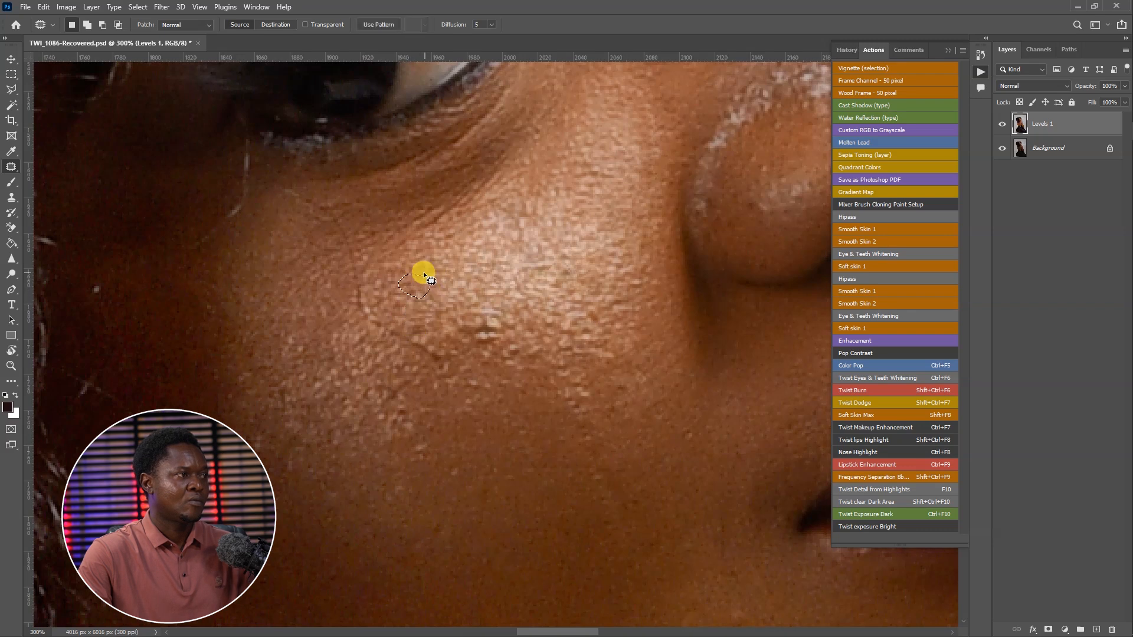
- Patch the dark pits and bumps on the outer side of the cheek highlight
left_click_drag(403, 314, 432, 302)
left_click_drag(463, 302, 406, 255)
mouse_move(360, 224)
left_mouse_down()
mouse_move(449, 289)
mouse_move(348, 246)
mouse_move(398, 280)
left_mouse_up()
left_click(394, 241)
left_click(402, 302)
mouse_move(388, 279)
left_mouse_down()
mouse_move(408, 274)
mouse_move(384, 323)
mouse_move(391, 282)
mouse_move(421, 283)
left_mouse_up()
mouse_move(274, 158)
left_mouse_down()
mouse_move(236, 143)
mouse_move(312, 258)
mouse_move(292, 217)
mouse_move(328, 229)
left_mouse_up()
mouse_move(367, 279)
left_mouse_down()
mouse_move(345, 294)
mouse_move(397, 285)
mouse_move(448, 306)
mouse_move(488, 303)
mouse_move(413, 302)
left_mouse_up()
- Patch the uneven texture in the cheek highlight beside the nose
mouse_move(541, 258)
left_mouse_down()
mouse_move(527, 270)
mouse_move(542, 265)
left_mouse_up()
left_click_drag(541, 270, 584, 260)
mouse_move(581, 214)
left_mouse_down()
mouse_move(587, 251)
mouse_move(578, 195)
left_mouse_up()
mouse_move(564, 183)
left_mouse_down()
mouse_move(552, 226)
mouse_move(575, 192)
left_mouse_up()
left_click_drag(577, 194, 597, 177)
mouse_move(518, 269)
left_mouse_down()
mouse_move(534, 276)
mouse_move(521, 270)
left_mouse_up()
left_click_drag(522, 282, 576, 264)
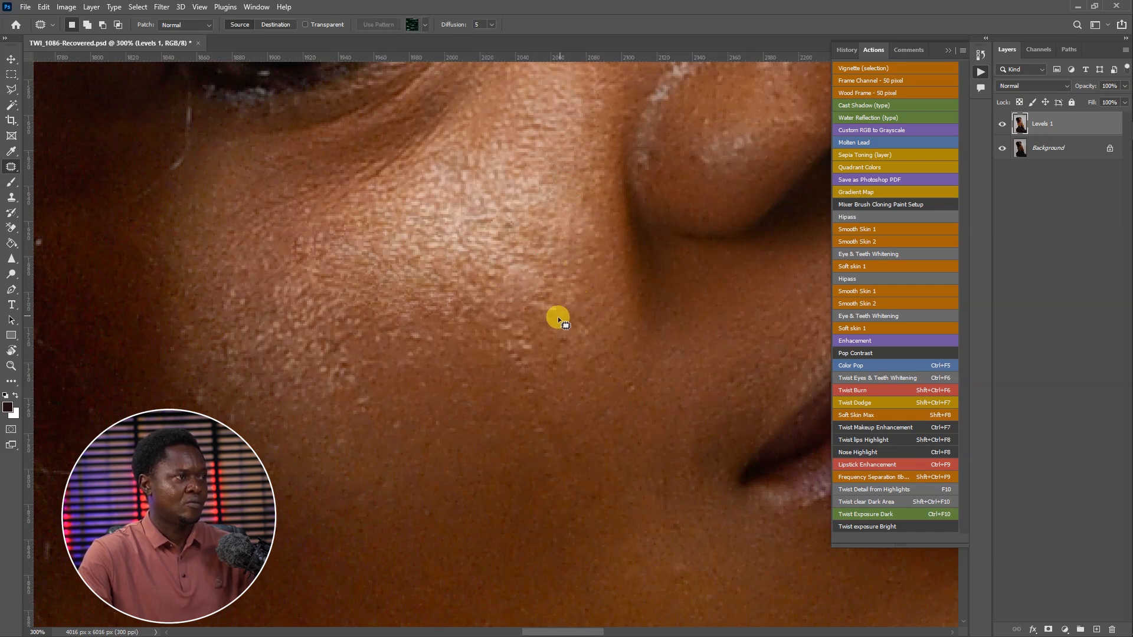
- Patch the small bumps along the lower edge of the cheek highlight
left_click(545, 322)
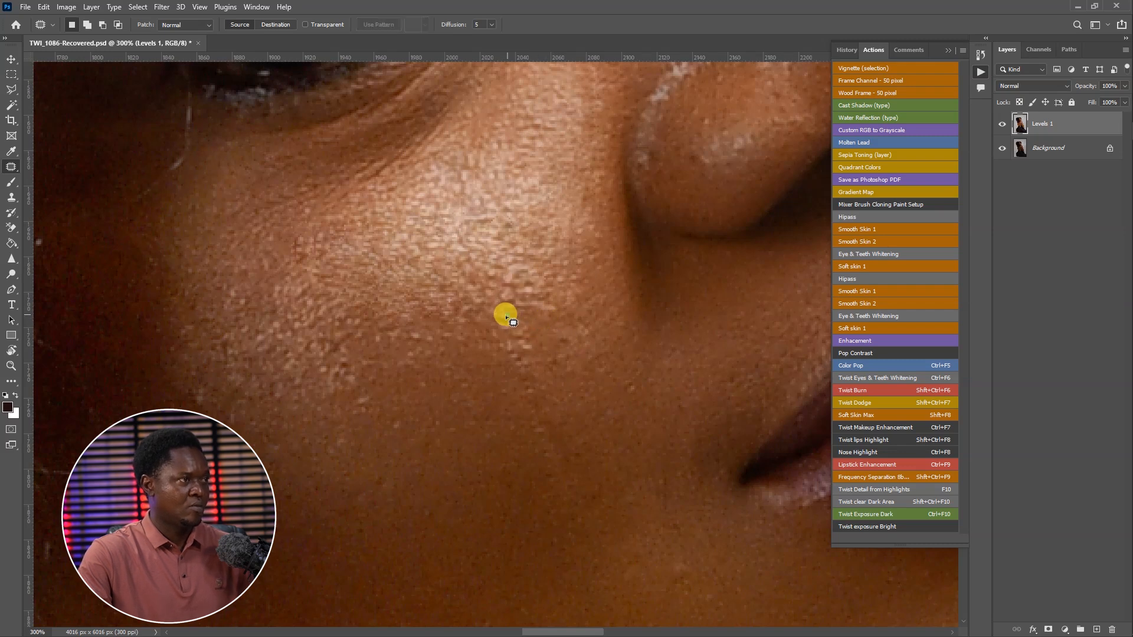
left_click_drag(478, 283, 477, 284)
mouse_move(524, 266)
left_mouse_down()
mouse_move(529, 281)
mouse_move(552, 272)
left_mouse_up()
mouse_move(554, 270)
left_mouse_down()
mouse_move(560, 283)
mouse_move(574, 265)
left_mouse_up()
mouse_move(569, 265)
left_mouse_down()
mouse_move(597, 273)
mouse_move(554, 291)
mouse_move(572, 276)
mouse_move(542, 313)
left_mouse_up()
left_click(553, 283)
left_click_drag(531, 315, 559, 300)
left_click(560, 315)
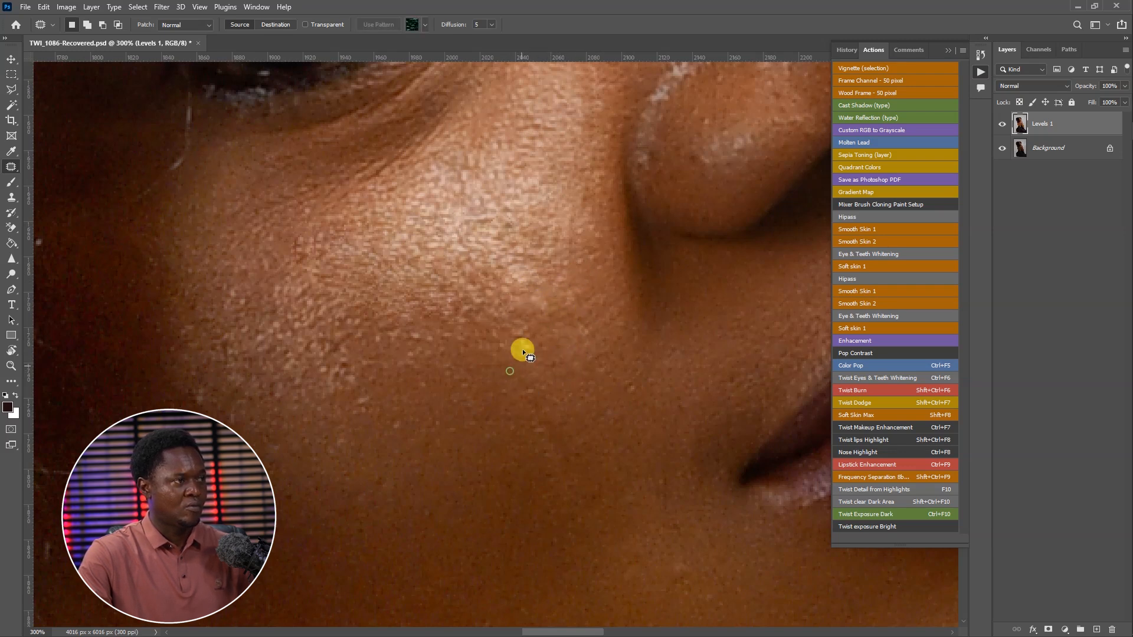
- Patch the remaining bumps below the cheek highlight and on the outer cheek
left_click_drag(560, 359, 584, 345)
mouse_move(366, 367)
left_mouse_down()
mouse_move(324, 372)
mouse_move(349, 378)
left_mouse_up()
left_click_drag(347, 370, 354, 326)
left_click(333, 343)
- Patch the small bump at the top of the nose bridge, and deselect
key("ctrl+minus")
key("ctrl+minus")
left_click_drag(568, 219, 560, 435)
key("ctrl+plus")
key("ctrl+plus")
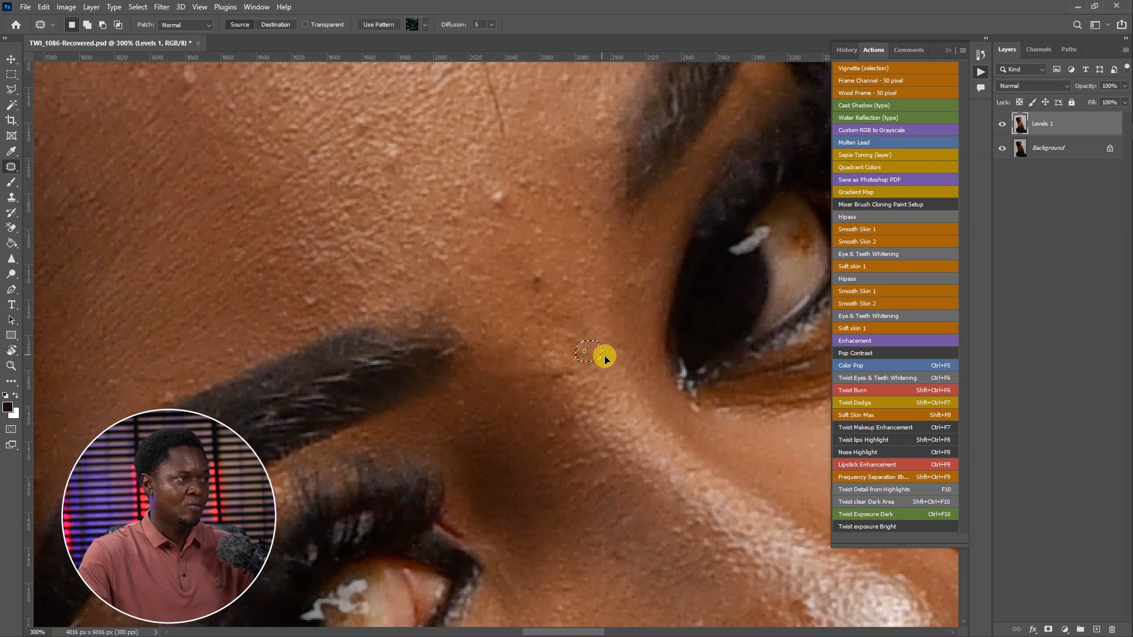
left_click_drag(581, 328, 582, 306)
key("ctrl+d")
- Patch the dark spot and nearby blemishes between the eyebrows, and deselect
left_click_drag(518, 271, 605, 279)
mouse_move(547, 308)
left_mouse_down()
mouse_move(556, 400)
mouse_move(559, 288)
left_mouse_up()
mouse_move(558, 313)
left_mouse_down()
mouse_move(573, 324)
mouse_move(587, 301)
left_mouse_up()
left_click_drag(568, 344, 594, 314)
key("ctrl+d")
- Patch the blemishes on the lower forehead just above the gap between the eyebrows
left_click_drag(524, 192, 539, 286)
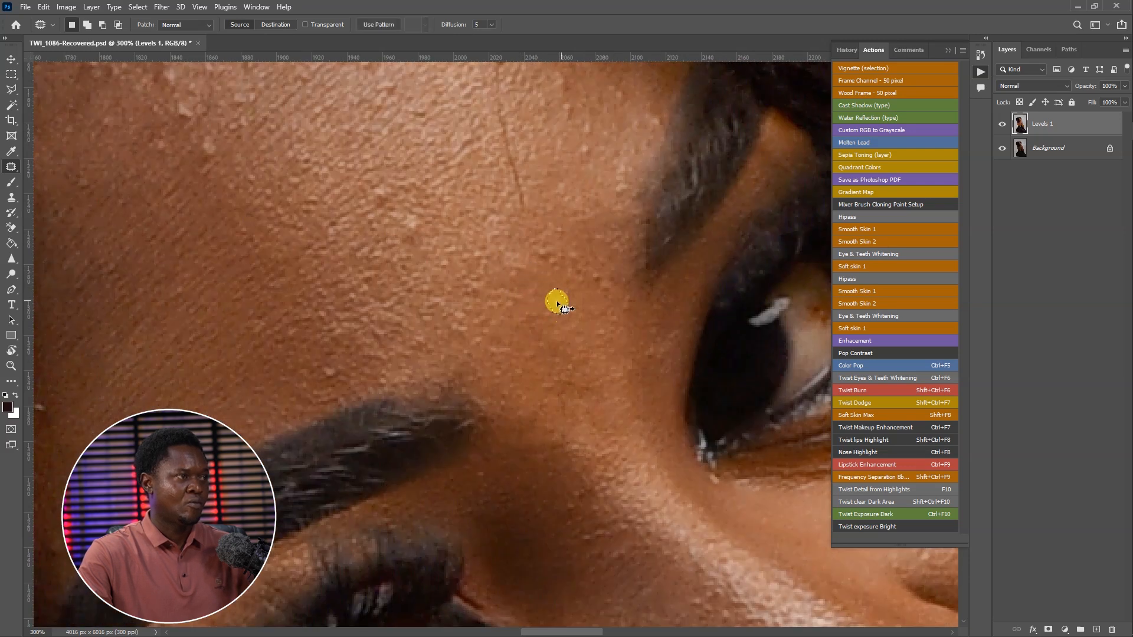
left_click_drag(570, 221, 583, 229)
left_click_drag(571, 231, 583, 205)
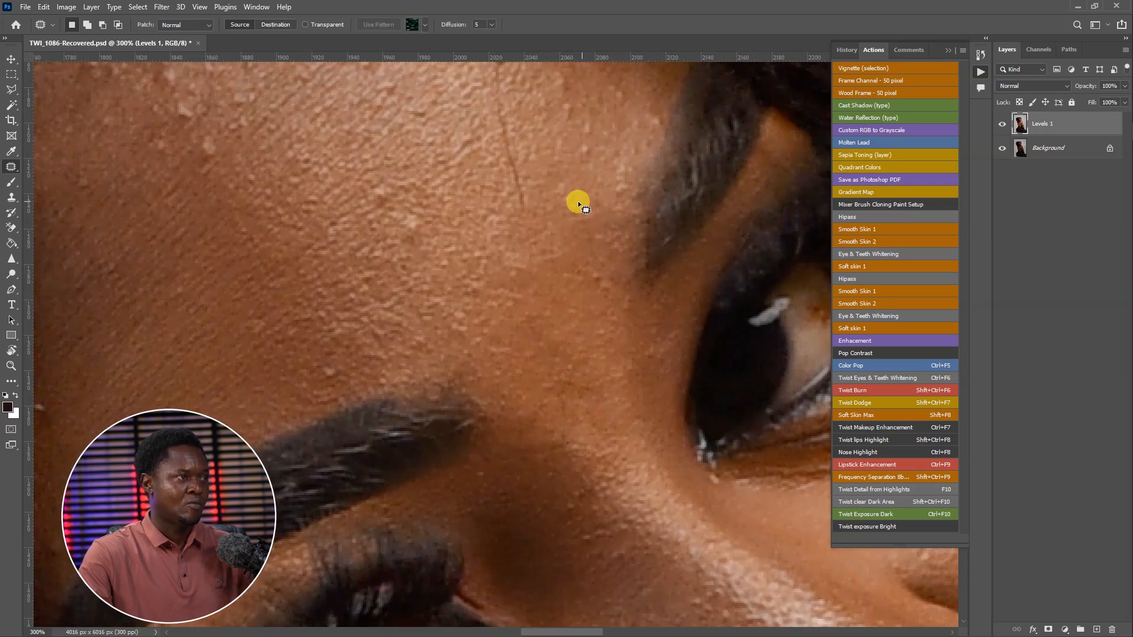
left_click_drag(612, 289, 601, 272)
left_click_drag(598, 282, 567, 266)
left_click(576, 245)
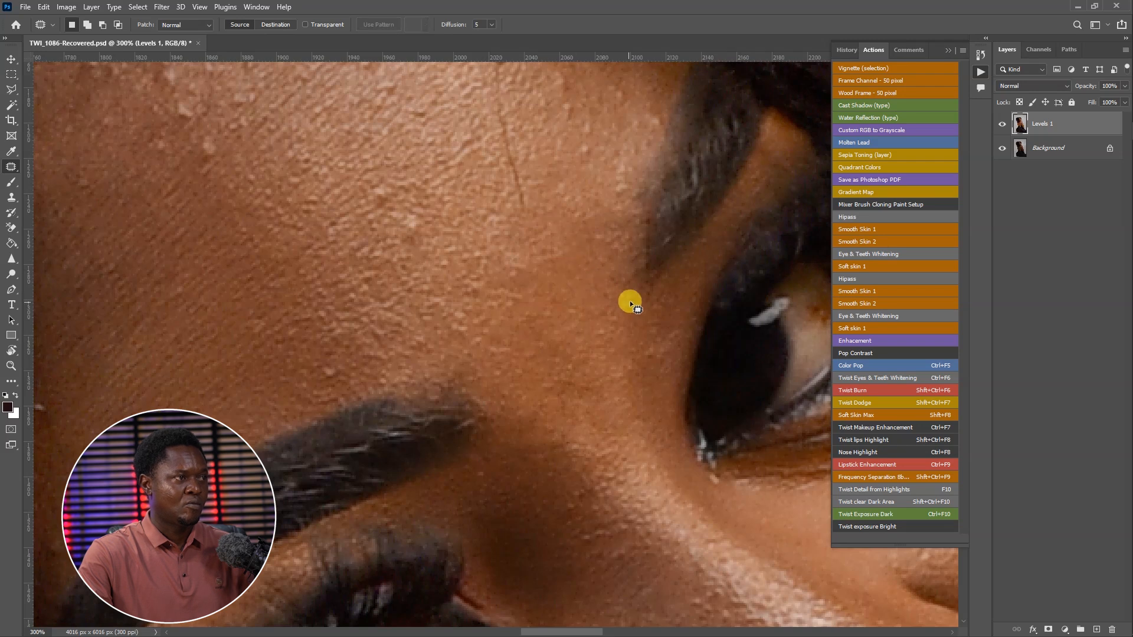
scroll(608, 332, "up", 3)
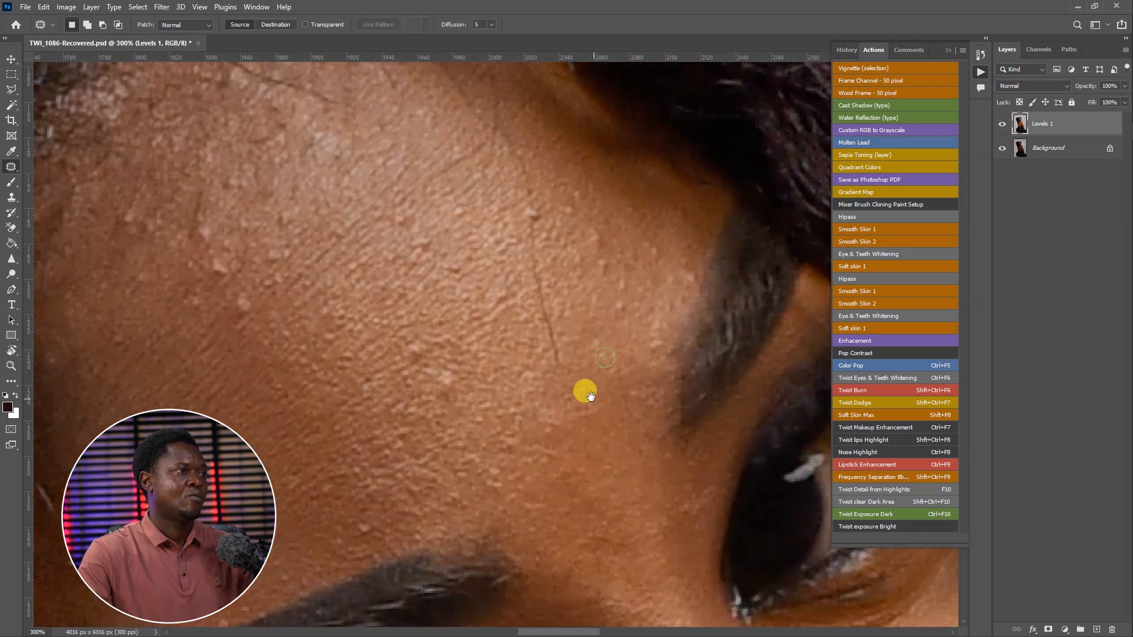
- Patch the thin vertical line and the surrounding bumps on the forehead beside the far eyebrow
left_click(636, 281)
mouse_move(658, 307)
left_mouse_down()
mouse_move(645, 344)
mouse_move(661, 322)
left_mouse_up()
left_click_drag(664, 330, 632, 332)
left_click(569, 239)
left_click_drag(524, 209, 531, 207)
left_click(558, 191)
mouse_move(534, 213)
left_mouse_down()
mouse_move(555, 198)
mouse_move(534, 228)
mouse_move(549, 367)
mouse_move(536, 222)
left_mouse_up()
mouse_move(545, 259)
left_mouse_down()
mouse_move(565, 262)
mouse_move(574, 228)
mouse_move(604, 197)
left_mouse_up()
left_click_drag(606, 254, 611, 276)
- Patch the raised bumps across the middle of the forehead, above the near eyebrow
mouse_move(467, 380)
left_mouse_down()
mouse_move(437, 371)
mouse_move(468, 389)
left_mouse_up()
left_click(480, 387)
left_click_drag(431, 351, 476, 386)
left_click(521, 425)
left_click_drag(426, 234, 459, 262)
left_click(495, 293)
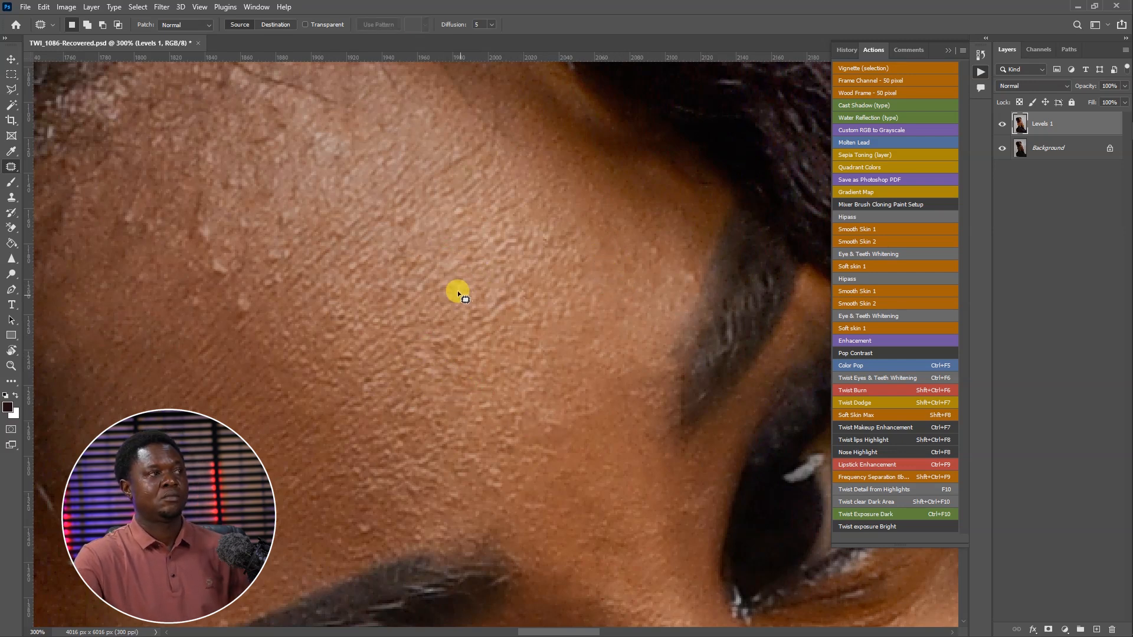
- Patch the reddish bumps on the shaded side of the forehead
mouse_move(279, 240)
left_mouse_down()
mouse_move(268, 267)
mouse_move(277, 285)
left_mouse_up()
mouse_move(222, 259)
left_mouse_down()
mouse_move(240, 319)
mouse_move(253, 295)
left_mouse_up()
left_click_drag(245, 302, 262, 312)
left_click(220, 313)
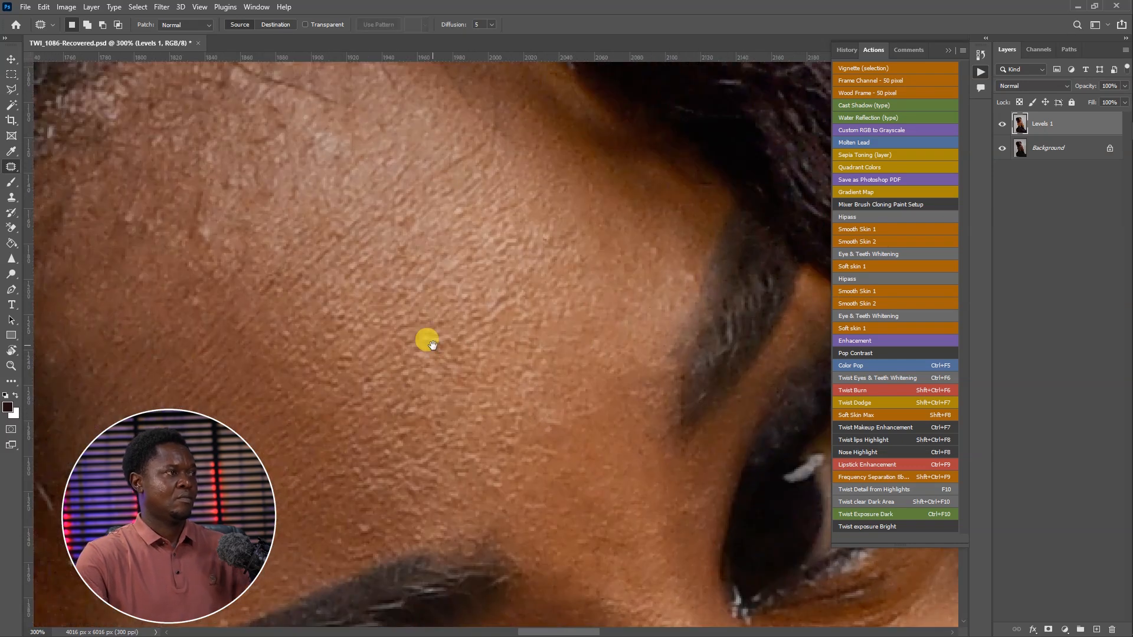
- Patch the uneven skin and fine stray hairs on the upper forehead near the hairline, and deselect
left_click_drag(432, 345, 617, 306)
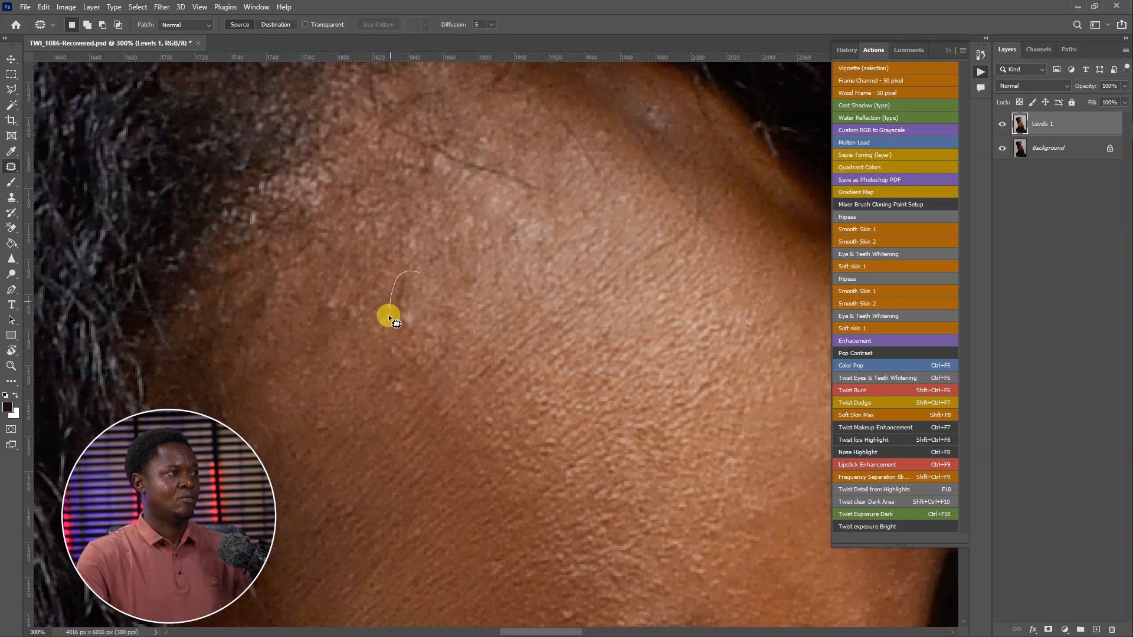
left_click_drag(540, 304, 458, 420)
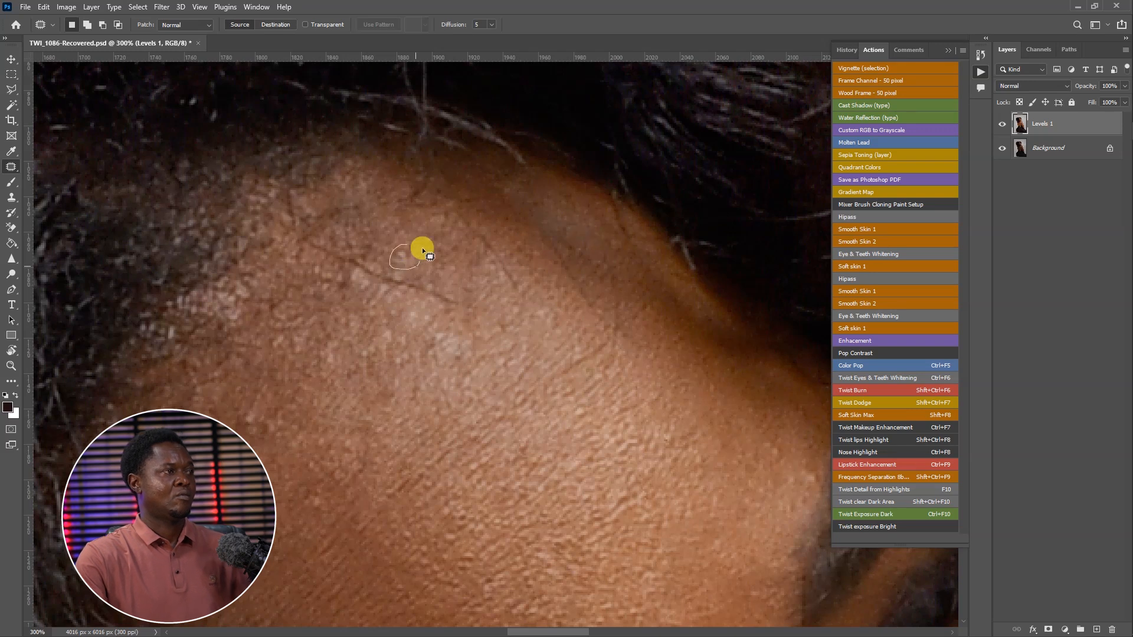
mouse_move(379, 272)
left_mouse_down()
mouse_move(465, 293)
mouse_move(432, 321)
mouse_move(384, 285)
mouse_move(413, 319)
left_mouse_up()
key("ctrl+d")
key("ctrl+d")
- Patch the stray hairs and uneven spots along the top of the forehead, deselecting after each repair
left_click_drag(418, 322, 503, 282)
mouse_move(460, 154)
left_mouse_down()
mouse_move(401, 166)
mouse_move(489, 187)
left_mouse_up()
mouse_move(476, 177)
left_mouse_down()
mouse_move(499, 221)
mouse_move(511, 177)
left_mouse_up()
key("ctrl+d")
mouse_move(470, 128)
left_mouse_down()
mouse_move(484, 200)
mouse_move(556, 190)
left_mouse_up()
left_click_drag(536, 200, 495, 247)
key("ctrl+d")
- Patch the rough skin where the upper forehead meets the temple hairline, and deselect
mouse_move(499, 135)
left_mouse_down()
mouse_move(511, 157)
mouse_move(508, 142)
left_mouse_up()
left_click_drag(501, 157, 428, 220)
key("ctrl+d")
mouse_move(354, 206)
left_mouse_down()
mouse_move(497, 201)
mouse_move(499, 221)
mouse_move(492, 188)
left_mouse_up()
mouse_move(458, 206)
left_mouse_down()
mouse_move(473, 288)
mouse_move(444, 227)
left_mouse_up()
key("ctrl+d")
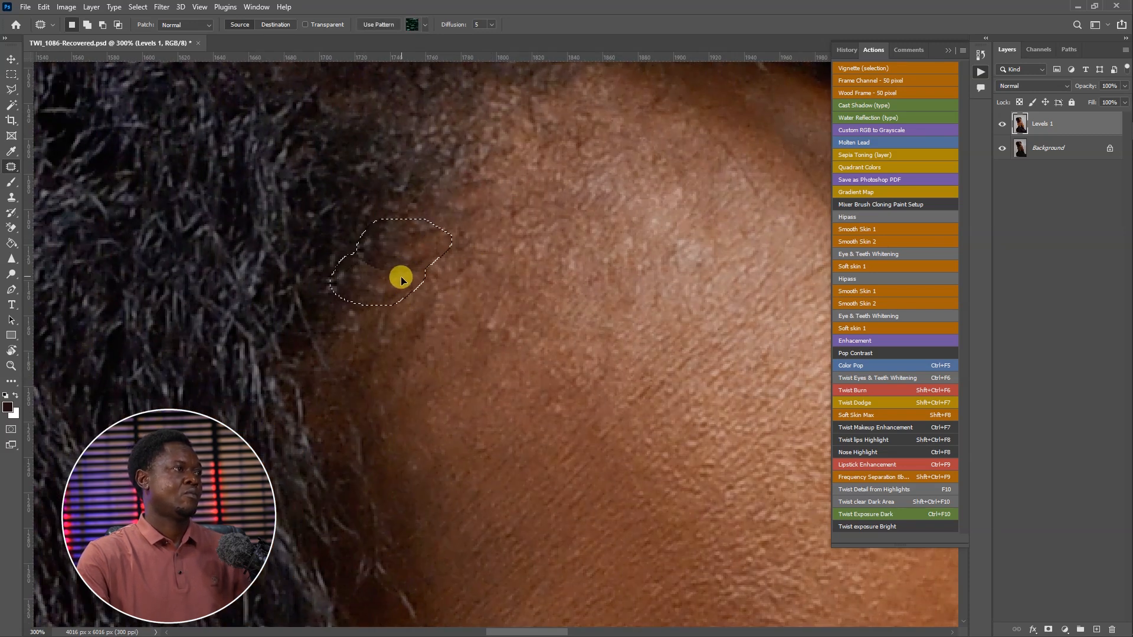
- Patch the dark areas and stray hairs along the temple hairline with clean forehead skin, and deselect
left_click_drag(401, 275, 445, 286)
key("ctrl+d")
left_click_drag(500, 310, 445, 266)
left_click_drag(385, 233, 402, 288)
key("ctrl+d")
mouse_move(364, 283)
left_mouse_down()
mouse_move(372, 297)
mouse_move(415, 301)
left_mouse_up()
key("ctrl+d")
- Patch the remaining uneven spots on the forehead between the temple and the highlight, and deselect
left_click_drag(414, 301, 280, 465)
left_click_drag(494, 372, 508, 365)
key("ctrl+d")
key("ctrl+minus")
left_click_drag(535, 300, 517, 302)
left_click_drag(512, 315, 556, 323)
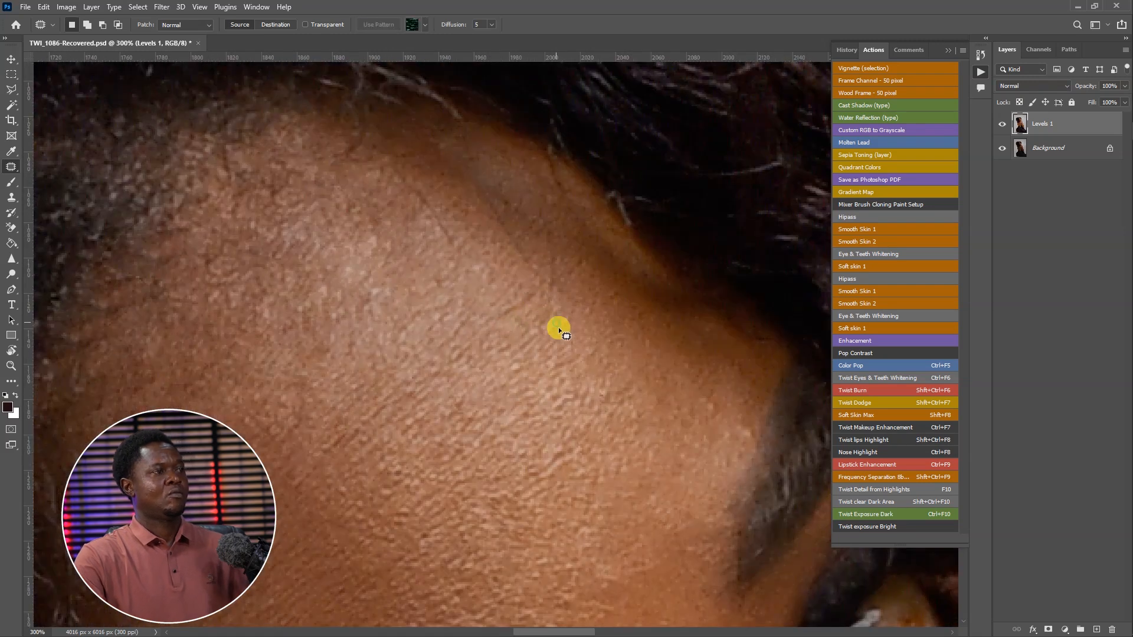
key("ctrl+d")
- Patch the small spot beside the highlight on the nose, and deselect
key("ctrl+minus")
key("ctrl+minus")
key("ctrl+plus")
key("ctrl+plus")
left_click_drag(651, 517, 466, 254)
key("ctrl+plus")
key("ctrl+plus")
mouse_move(491, 361)
left_mouse_down()
mouse_move(479, 360)
mouse_move(506, 373)
left_mouse_up()
key("ctrl+d")
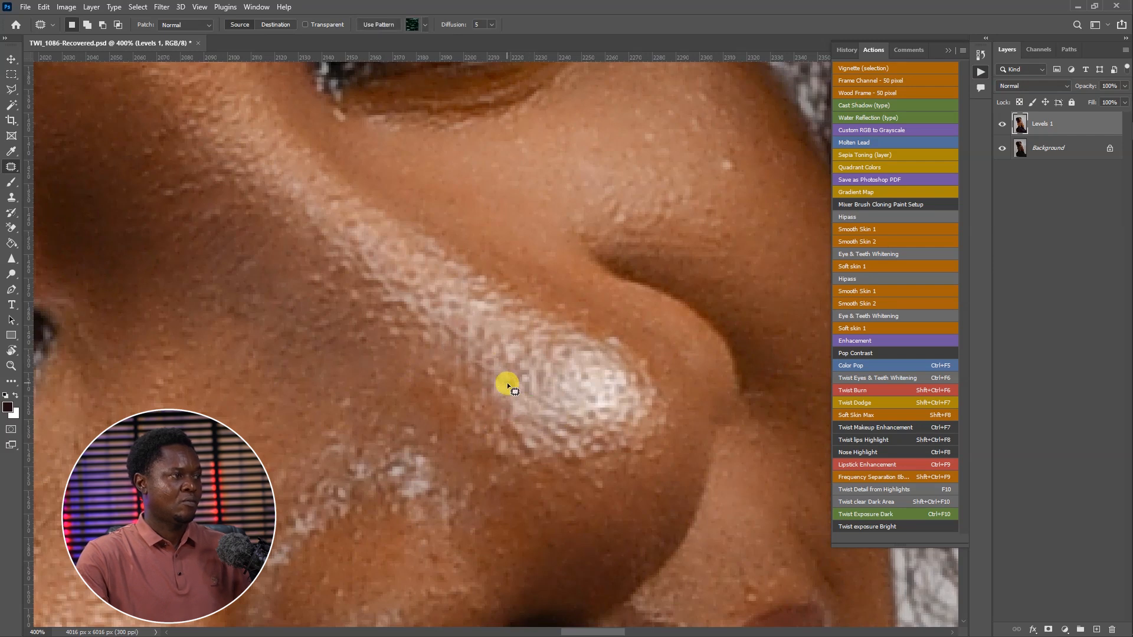
- Patch the blemishes along the lower edge of the nose-tip highlight, and deselect
mouse_move(505, 440)
left_mouse_down()
mouse_move(496, 465)
mouse_move(507, 444)
left_mouse_up()
left_click_drag(501, 449, 523, 458)
key("ctrl+d")
left_click_drag(580, 419, 581, 426)
mouse_move(577, 429)
left_mouse_down()
mouse_move(617, 401)
mouse_move(599, 455)
mouse_move(617, 433)
mouse_move(607, 455)
mouse_move(626, 448)
left_mouse_up()
key("ctrl+d")
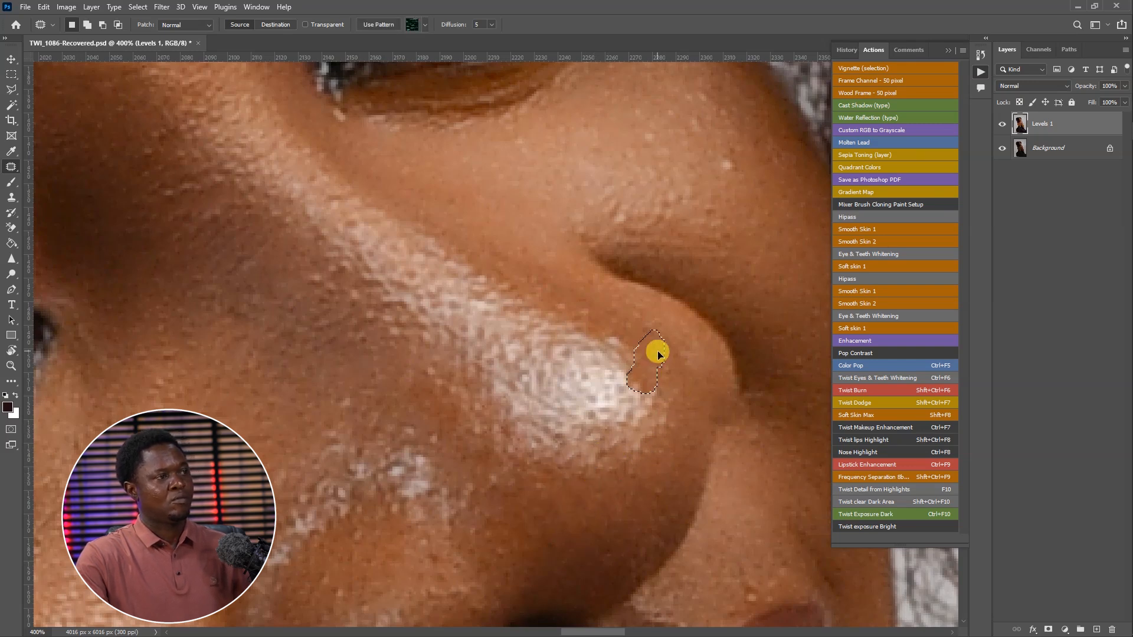
- Patch the white spot and small bumps on the cheek beyond the nose, and deselect
left_click_drag(749, 159, 746, 172)
key("ctrl+d")
left_click_drag(599, 213, 621, 209)
left_click_drag(614, 211, 695, 197)
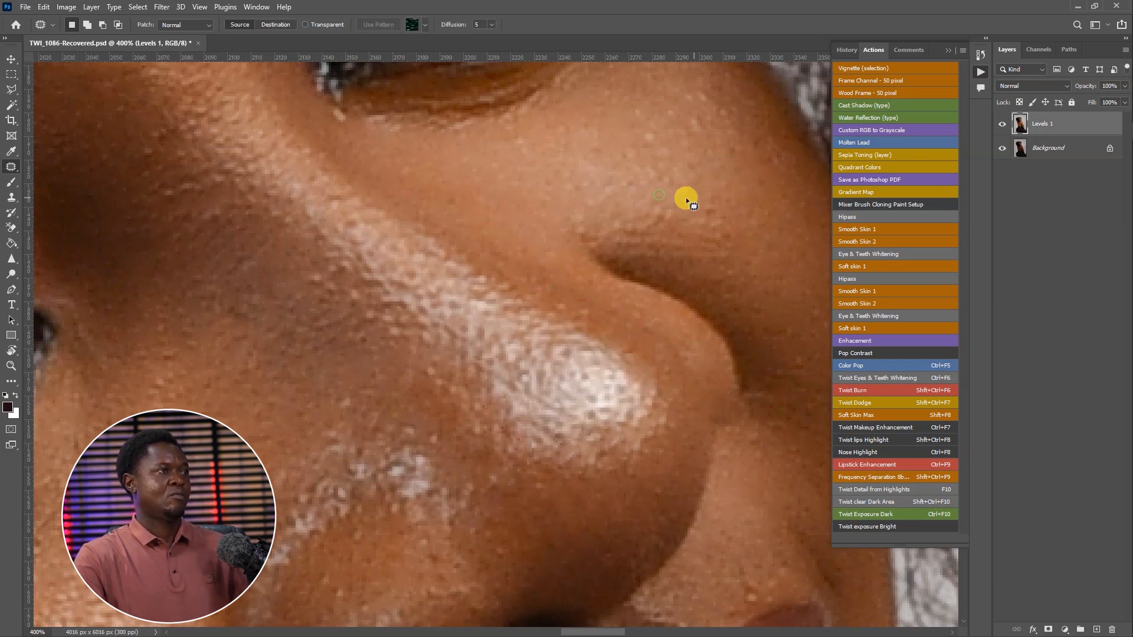
key("ctrl+d")
- Select the bright skin fold above the back strap and patch it with smoother skin from higher on the back
key("ctrl+minus")
key("ctrl+minus")
key("ctrl+minus")
key("ctrl+minus")
key("ctrl+plus")
key("ctrl+plus")
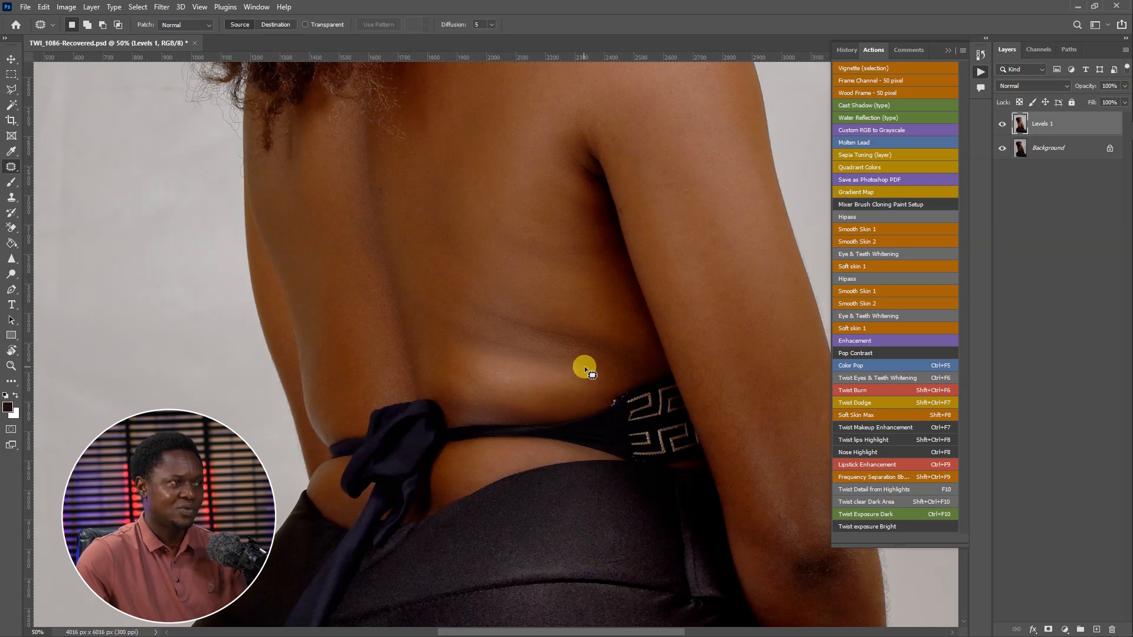
left_click_drag(597, 368, 495, 345)
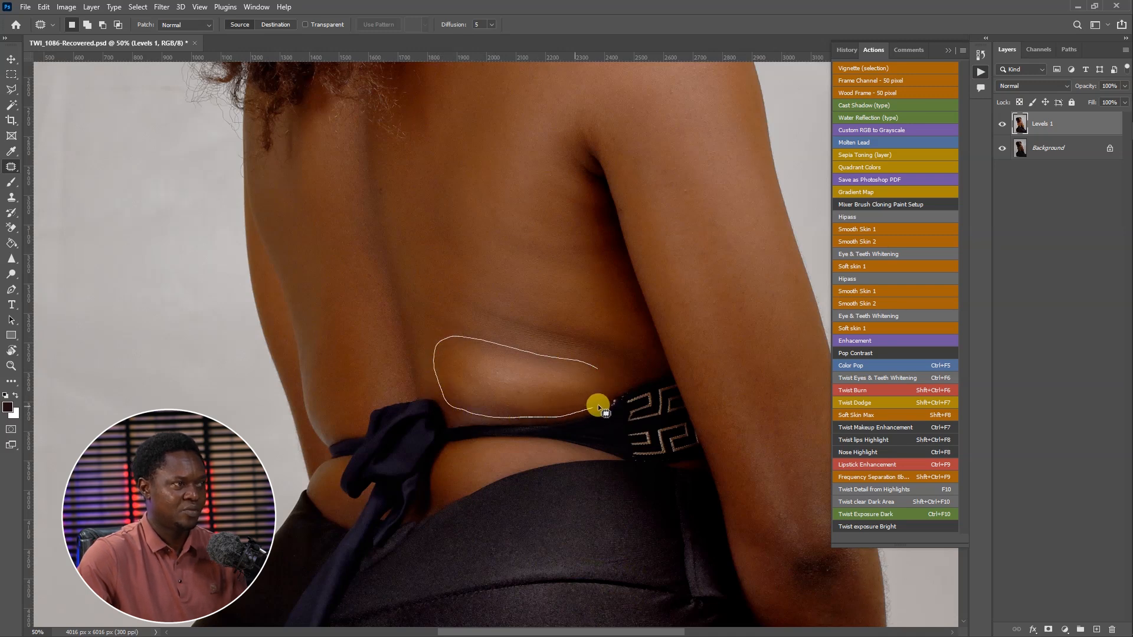
left_click_drag(602, 371, 604, 374)
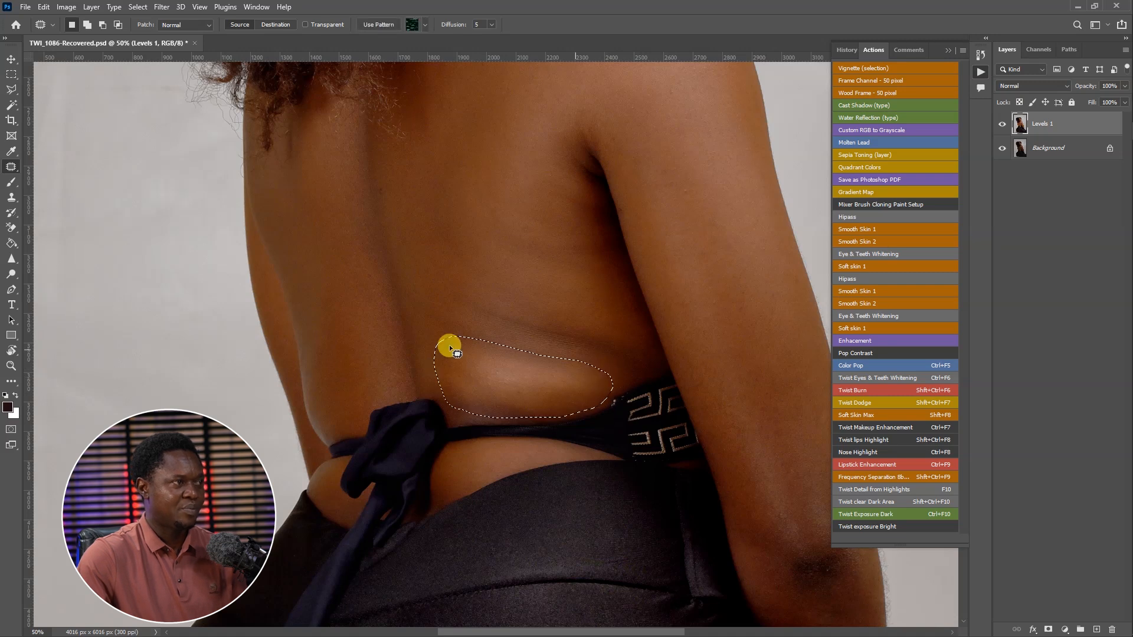
left_click_drag(521, 374, 509, 235)
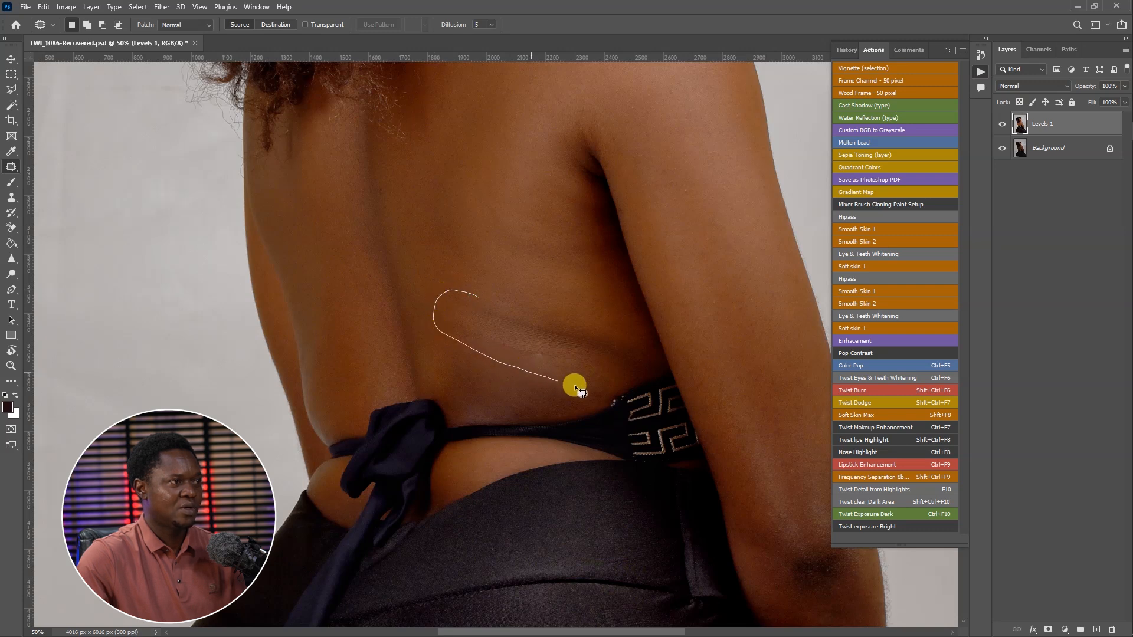
- Patch the diagonal crease and the remaining uneven skin on the lower back above the strap, and deselect
left_click_drag(619, 328, 617, 324)
left_click_drag(603, 362, 582, 270)
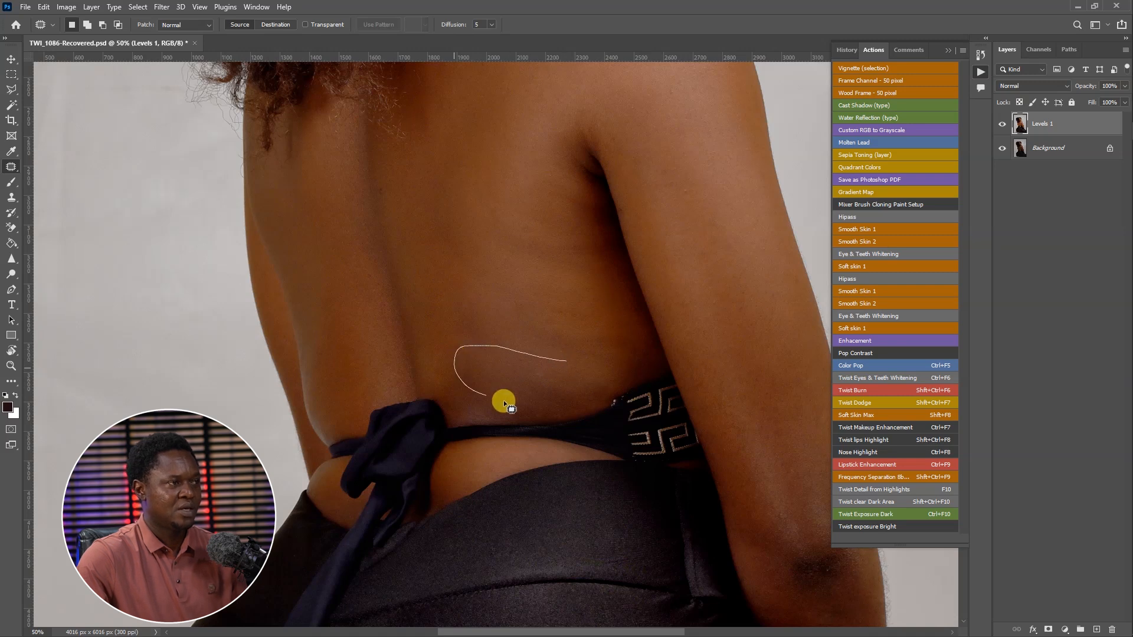
left_click_drag(613, 364, 585, 324)
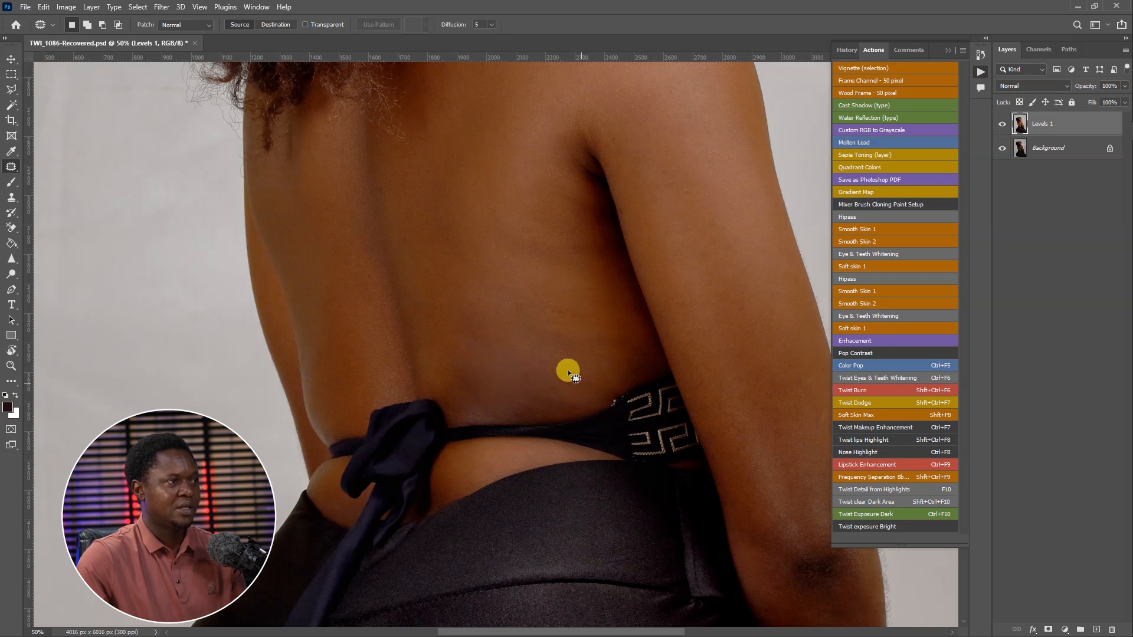
mouse_move(605, 384)
left_mouse_down()
mouse_move(570, 367)
mouse_move(565, 308)
mouse_move(622, 323)
left_mouse_up()
left_click(567, 304)
left_click_drag(594, 345, 583, 287)
left_click(584, 287)
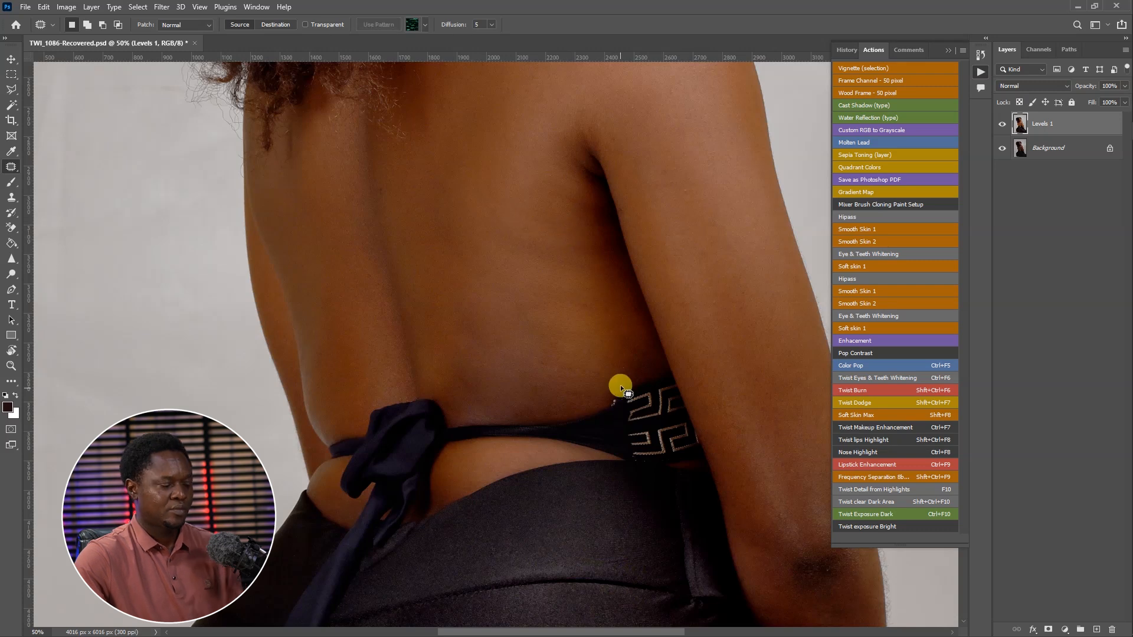
- Add a Brightness/Contrast adjustment layer with brightness 71 and invert its mask to black
key("ctrl+minus")
key("ctrl+minus")
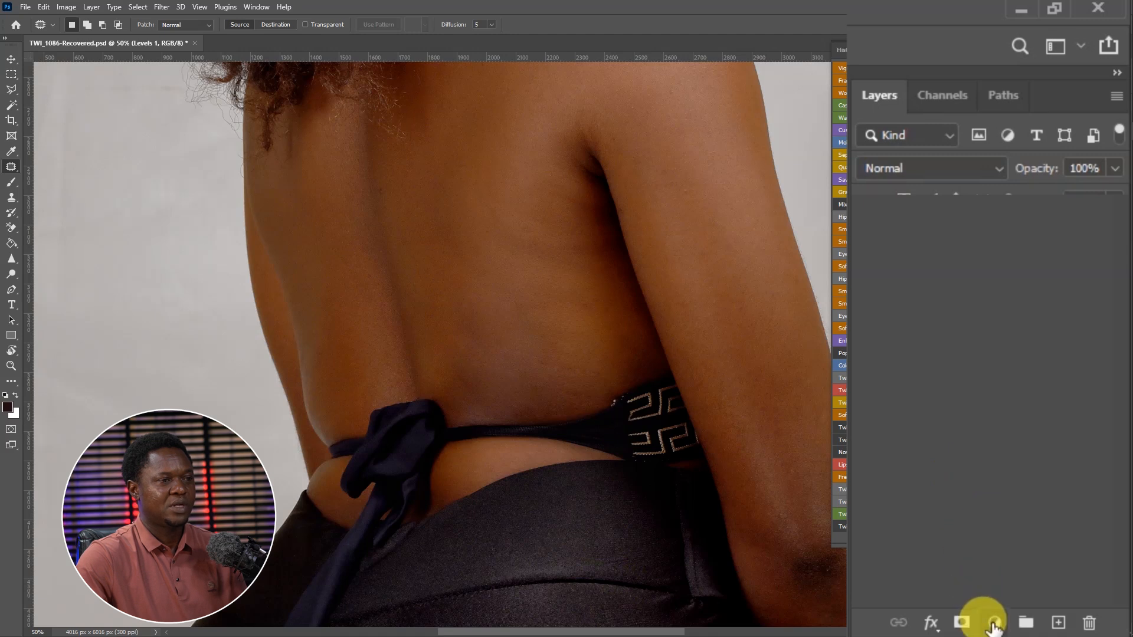
left_click(994, 624)
left_click(968, 384)
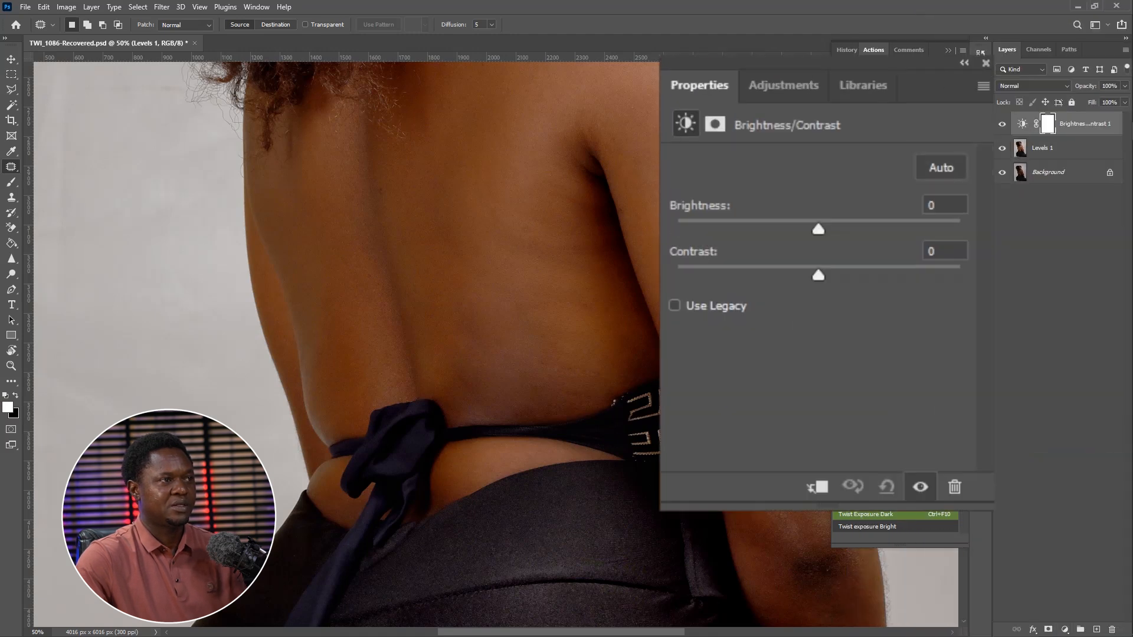
left_click(886, 223)
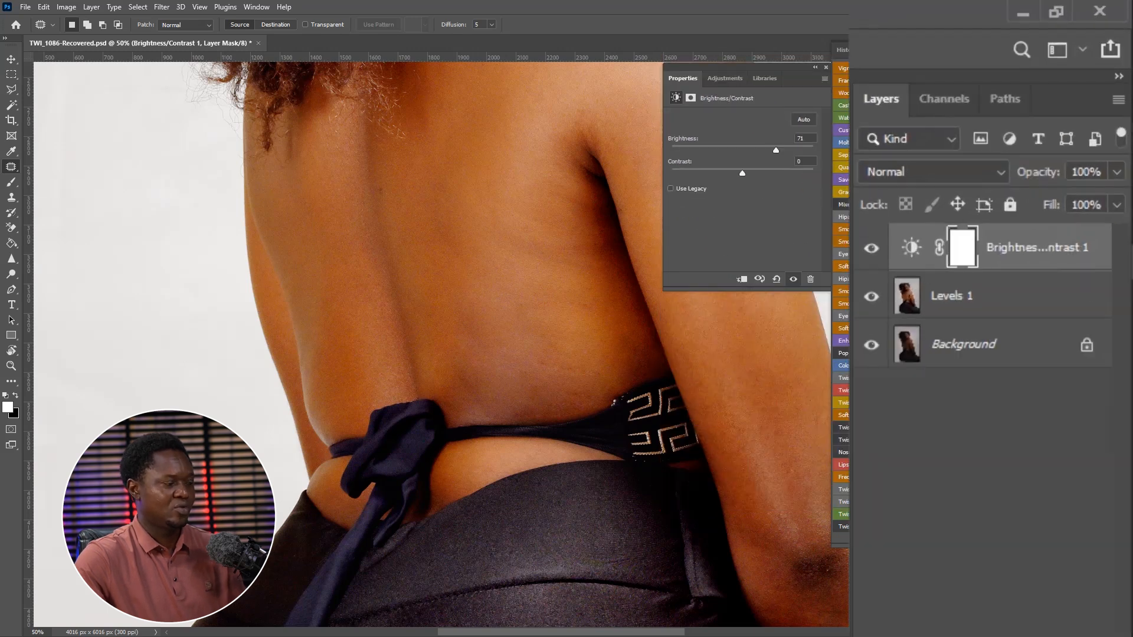
key("ctrl+i")
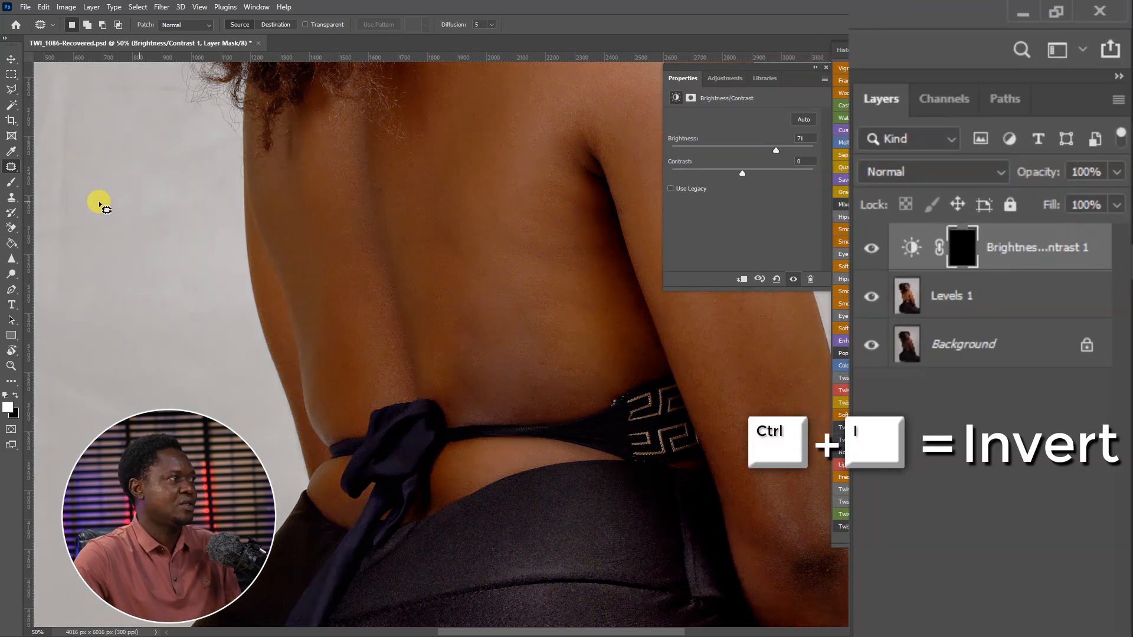
- Set up a soft Brush with 15% opacity and 15% flow for painting on the mask
left_click(26, 295)
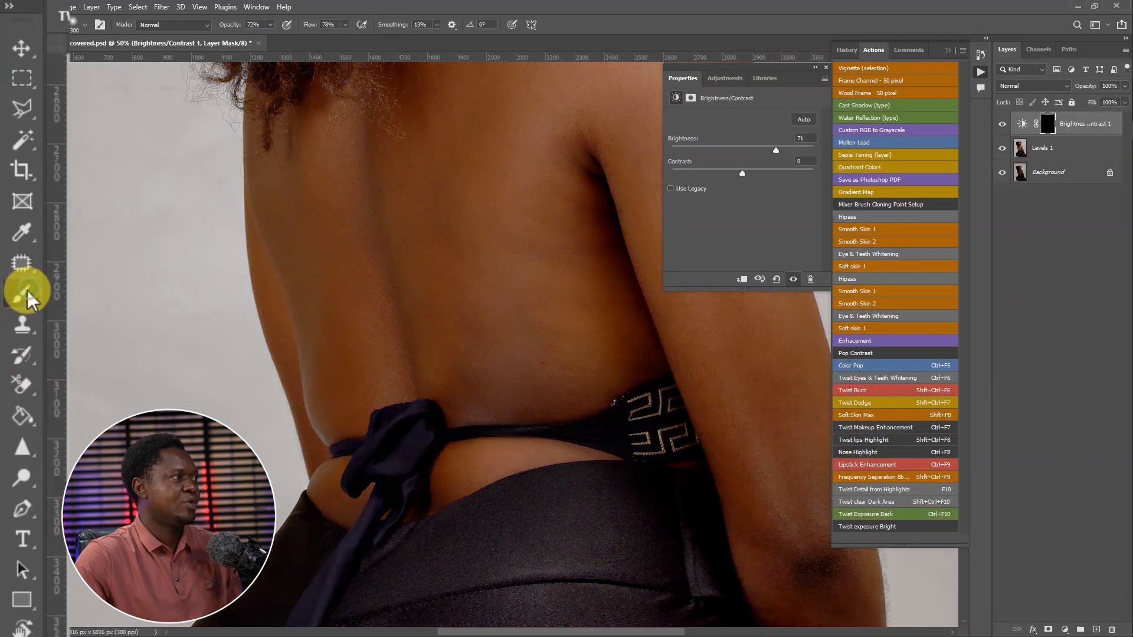
left_click(86, 25)
mouse_move(129, 179)
left_mouse_down()
mouse_move(192, 177)
mouse_move(110, 179)
left_mouse_up()
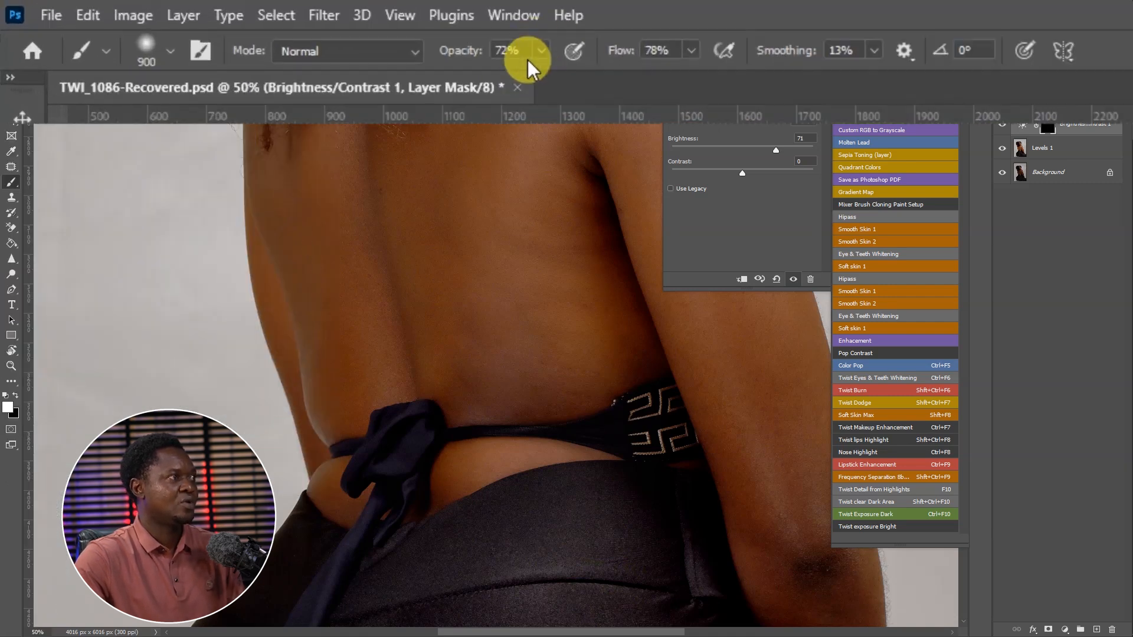
left_click(541, 51)
left_click_drag(531, 72, 482, 93)
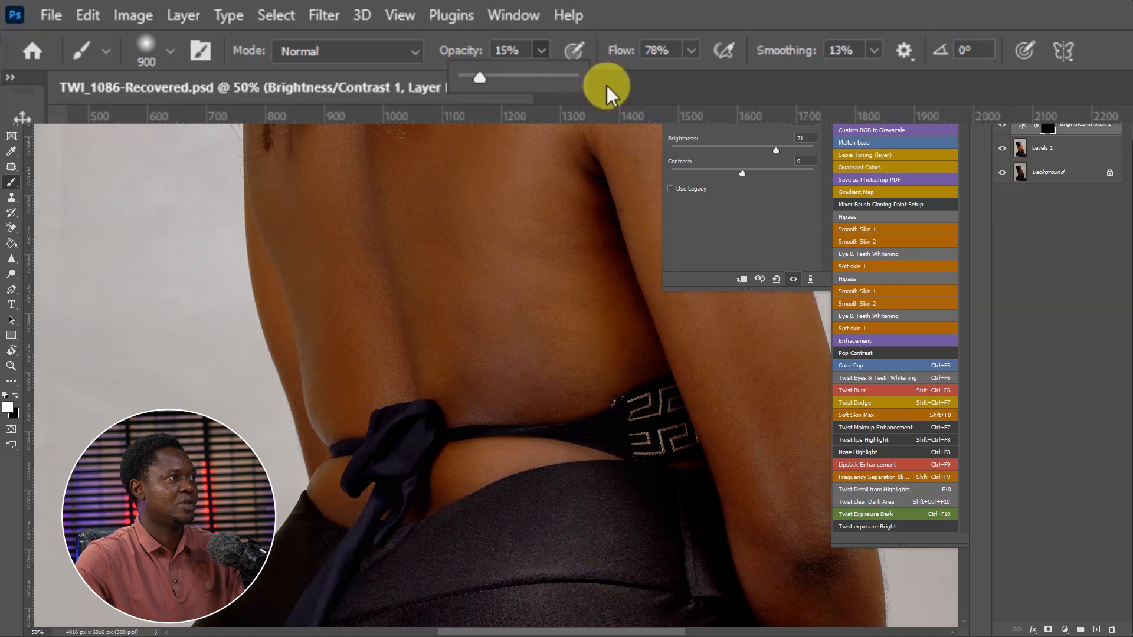
left_click(691, 51)
left_click_drag(689, 75, 632, 86)
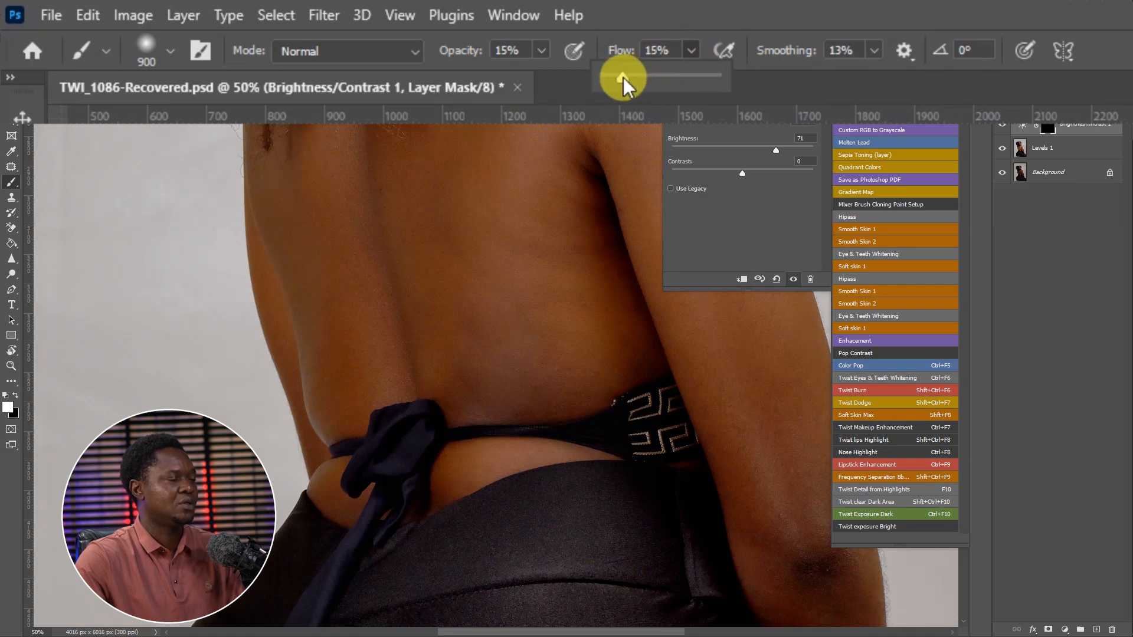
- Reduce the brush to 175 px and paint white on the mask over the dull patched skin of the lower back
key("bracketleft")
key("bracketleft")
key("bracketleft")
key("bracketleft")
key("bracketleft")
key("bracketleft")
key("bracketleft")
key("bracketleft")
key("bracketleft")
mouse_move(474, 403)
left_mouse_down()
mouse_move(463, 400)
mouse_move(476, 392)
mouse_move(468, 377)
mouse_move(479, 391)
left_mouse_up()
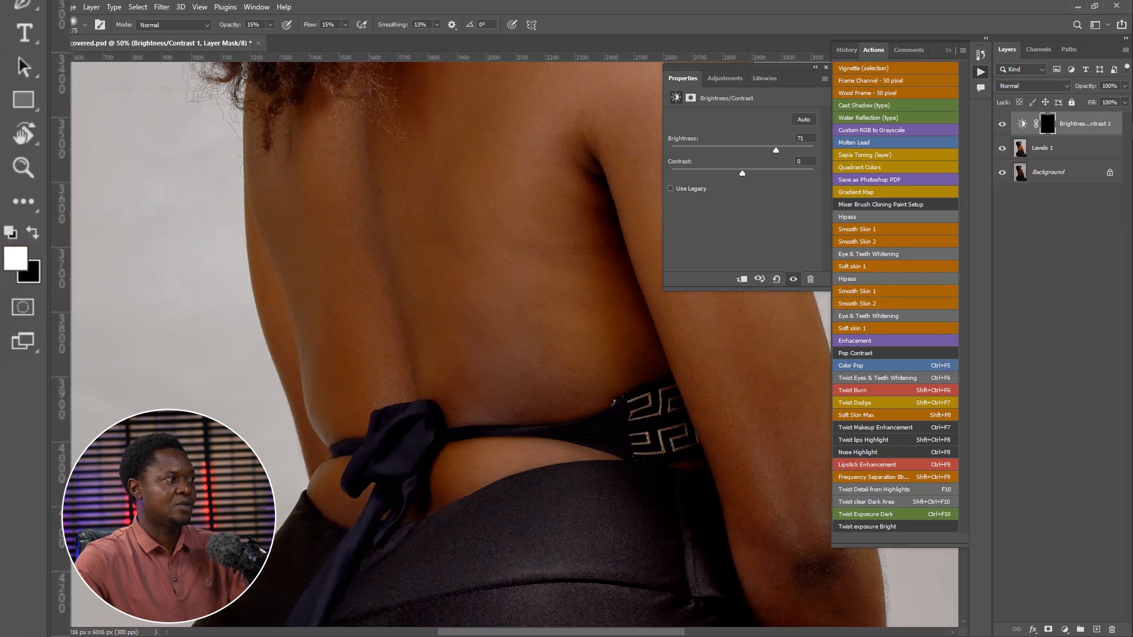
mouse_move(557, 385)
left_mouse_down()
mouse_move(533, 409)
mouse_move(601, 394)
mouse_move(500, 409)
mouse_move(560, 360)
mouse_move(513, 375)
mouse_move(459, 370)
mouse_move(500, 365)
mouse_move(537, 318)
mouse_move(546, 398)
mouse_move(467, 357)
mouse_move(485, 328)
mouse_move(623, 323)
mouse_move(620, 363)
mouse_move(488, 407)
mouse_move(526, 404)
mouse_move(463, 379)
mouse_move(494, 383)
mouse_move(501, 402)
mouse_move(610, 381)
mouse_move(480, 294)
mouse_move(570, 347)
left_mouse_up()
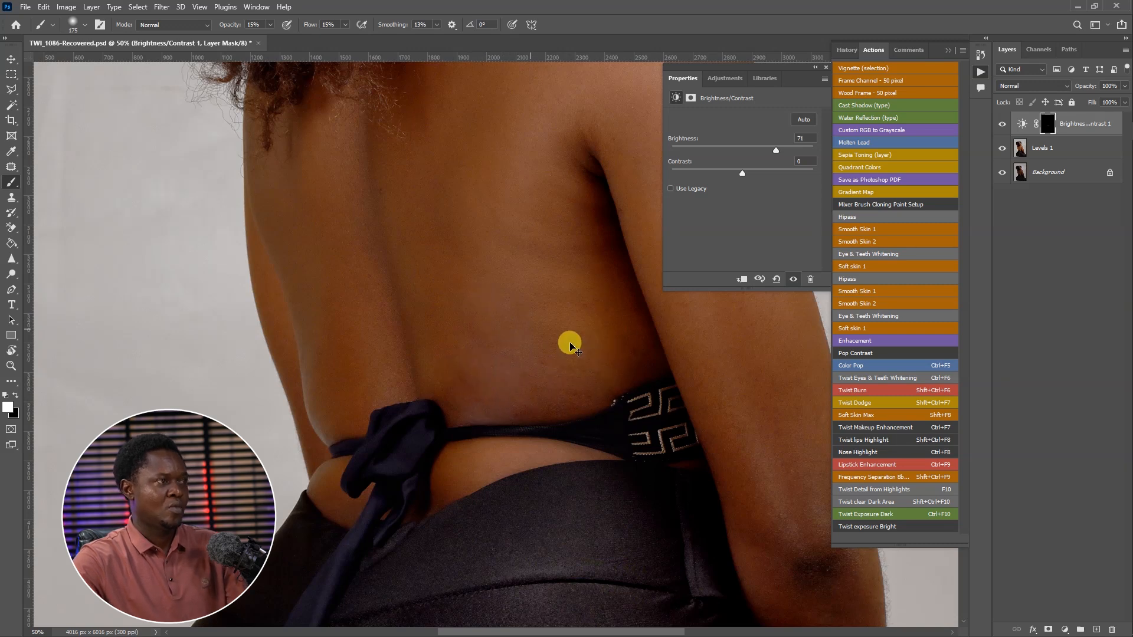
- Compare the back with and without the Brightness/Contrast adjustment, and examine the whole portrait
key("ctrl+minus")
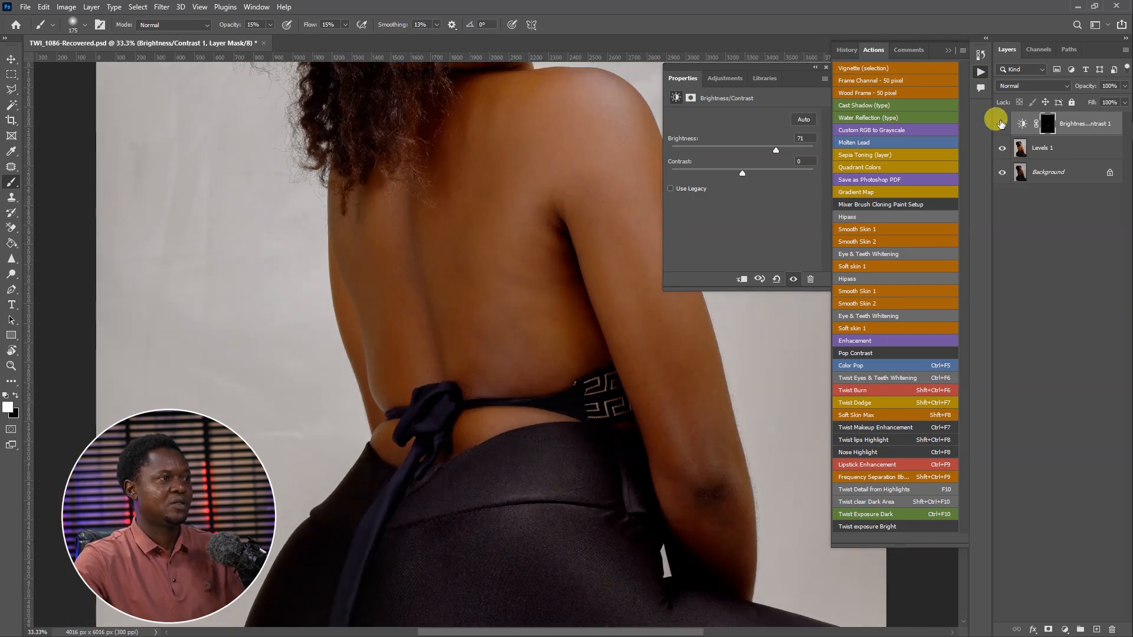
left_click(1001, 124)
left_click(1001, 123)
key("ctrl+minus")
key("ctrl+minus")
key("ctrl+minus")
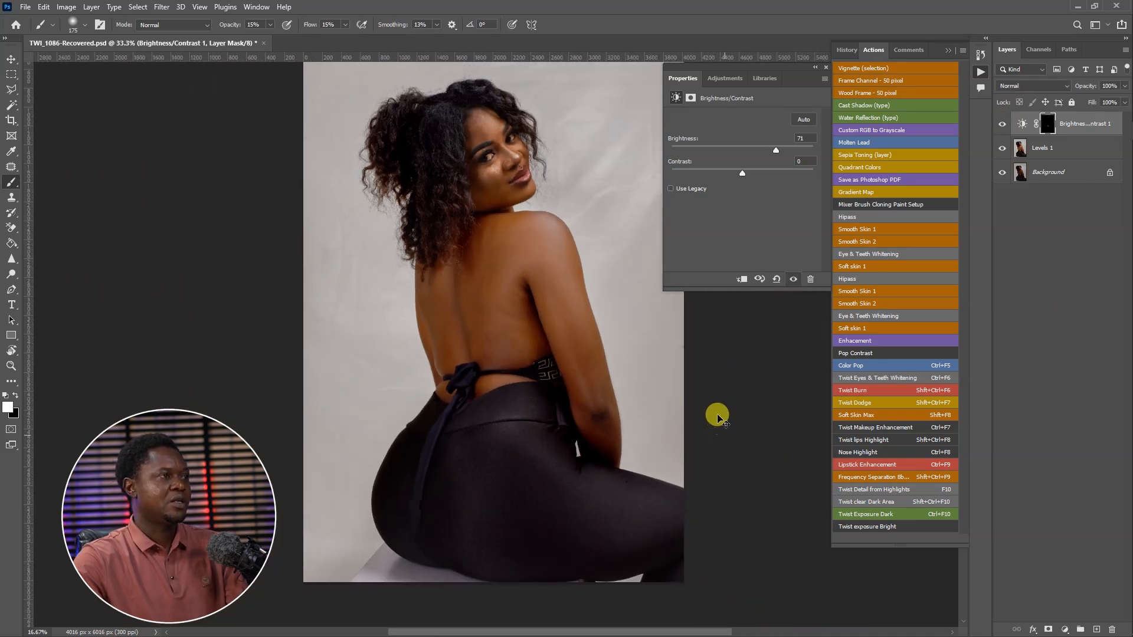
key("ctrl+plus")
key("ctrl+plus")
key("ctrl+plus")
key("ctrl+plus")
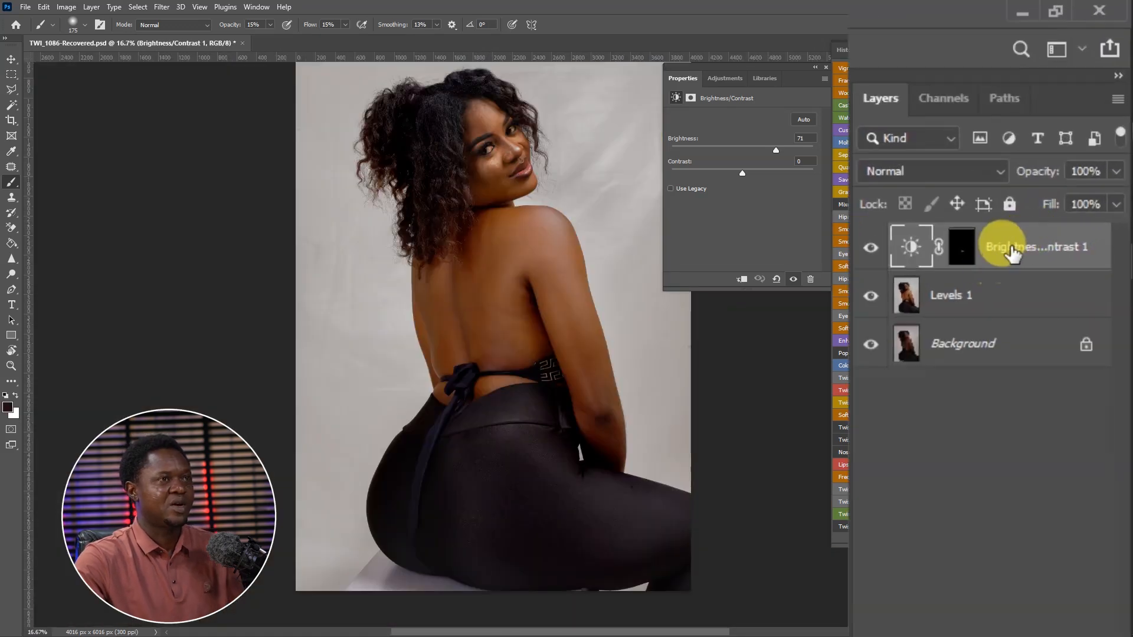
- Merge the Brightness/Contrast 1 and Levels 1 layers into one layer
left_click(1004, 300, "ctrl")
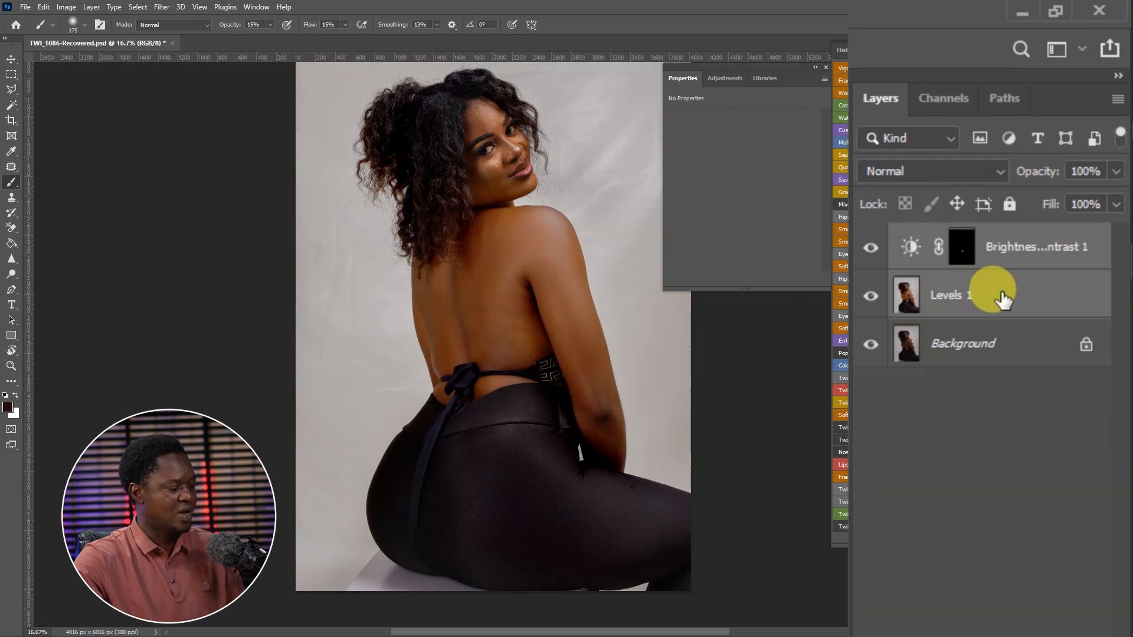
key("ctrl+e")
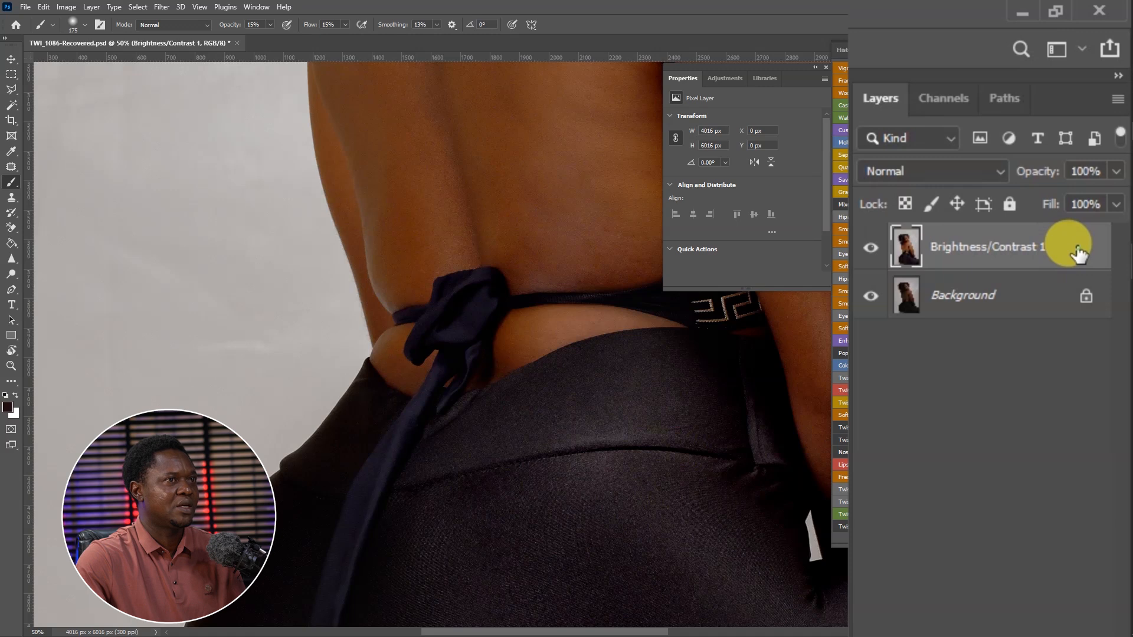
- Open the Liquify filter on the merged Brightness/Contrast 1 layer and ready the Forward Warp tool at the waist beside the bow
left_click(161, 7)
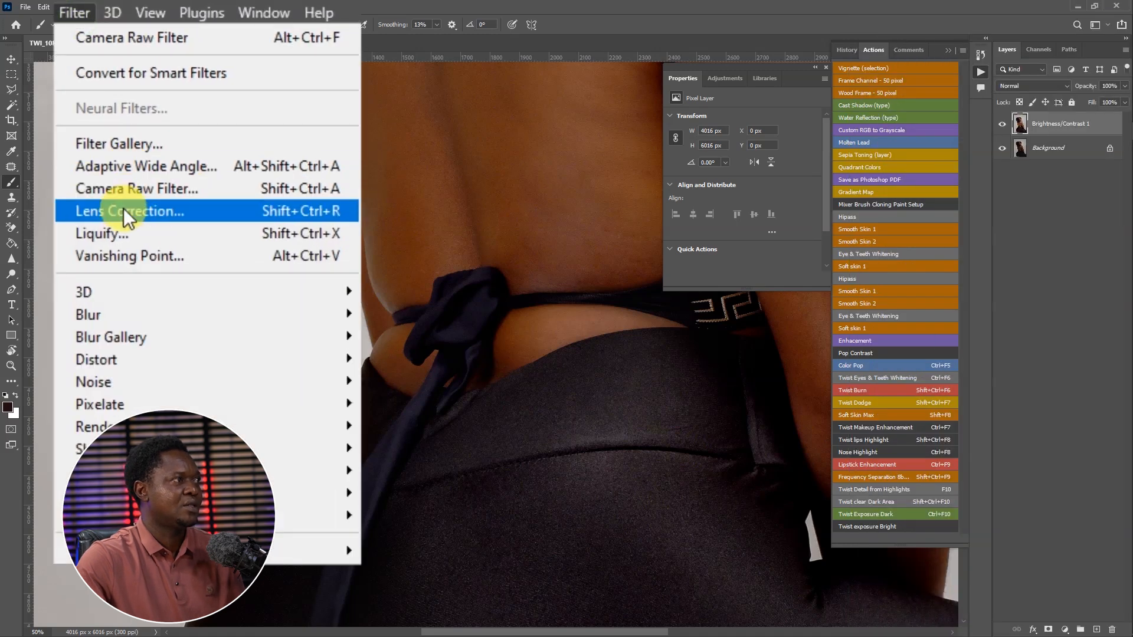
left_click(163, 174)
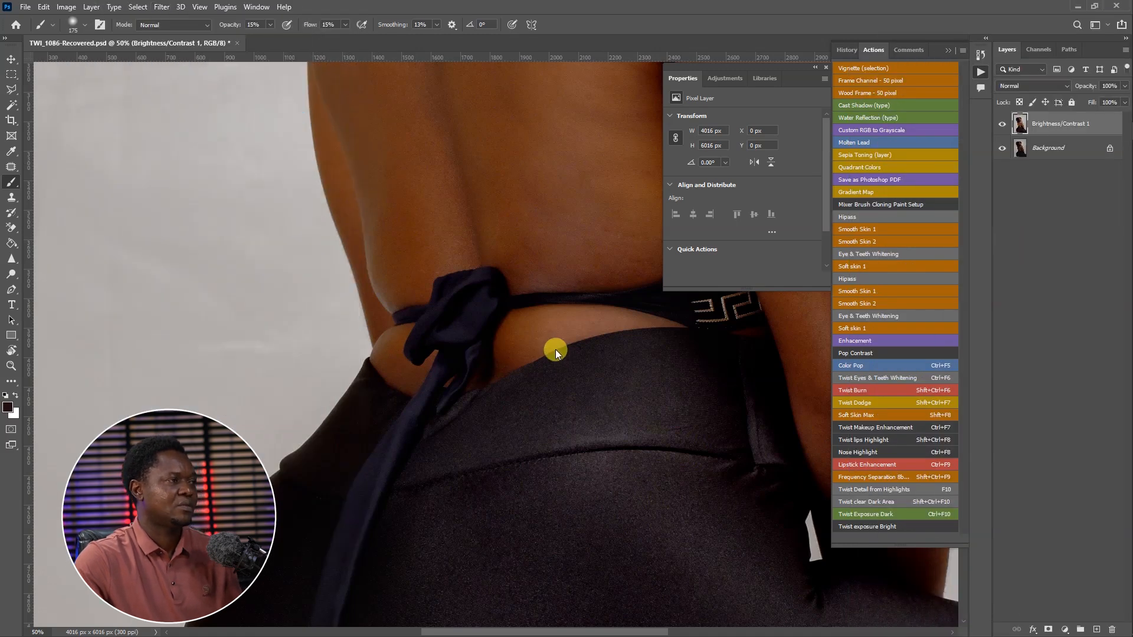
key("ctrl+plus")
key("ctrl+plus")
key("ctrl+plus")
key("ctrl+plus")
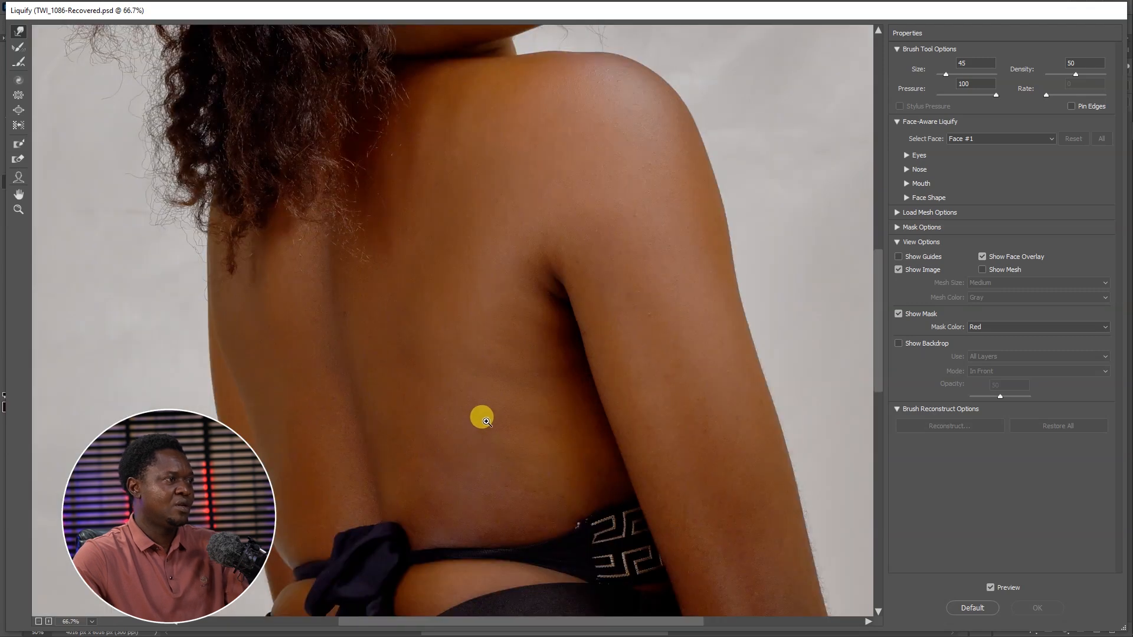
key("ctrl+plus")
mouse_move(361, 479)
left_mouse_down()
mouse_move(659, 250)
mouse_move(658, 214)
left_mouse_up()
mouse_move(517, 424)
left_mouse_down()
mouse_move(508, 288)
mouse_move(463, 157)
left_mouse_up()
left_click_drag(493, 195, 511, 228)
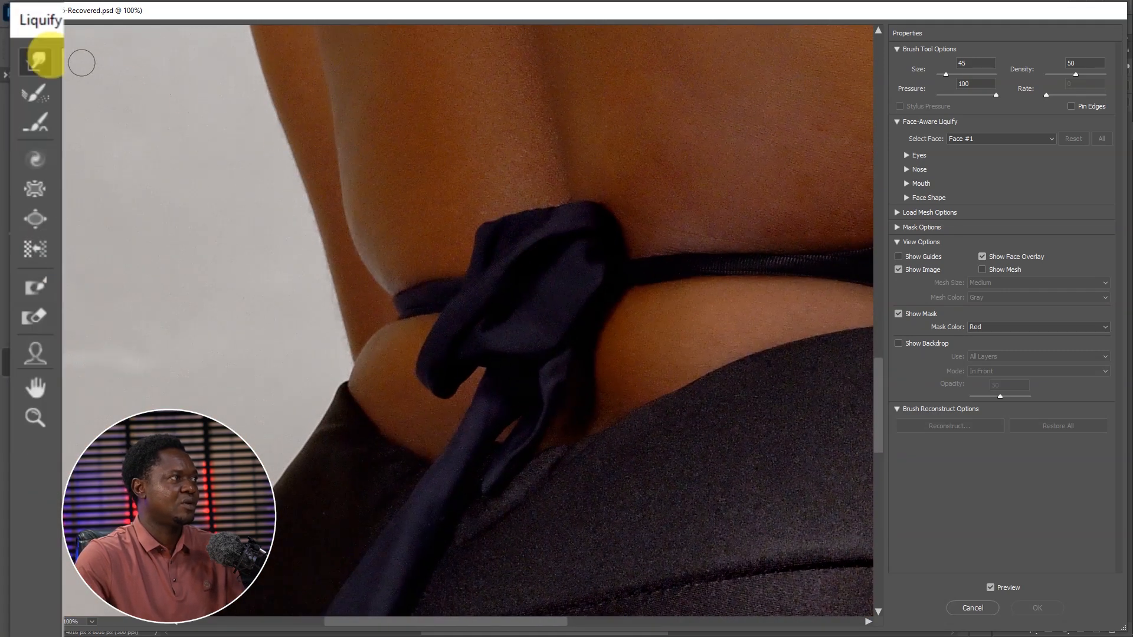
left_click(30, 59)
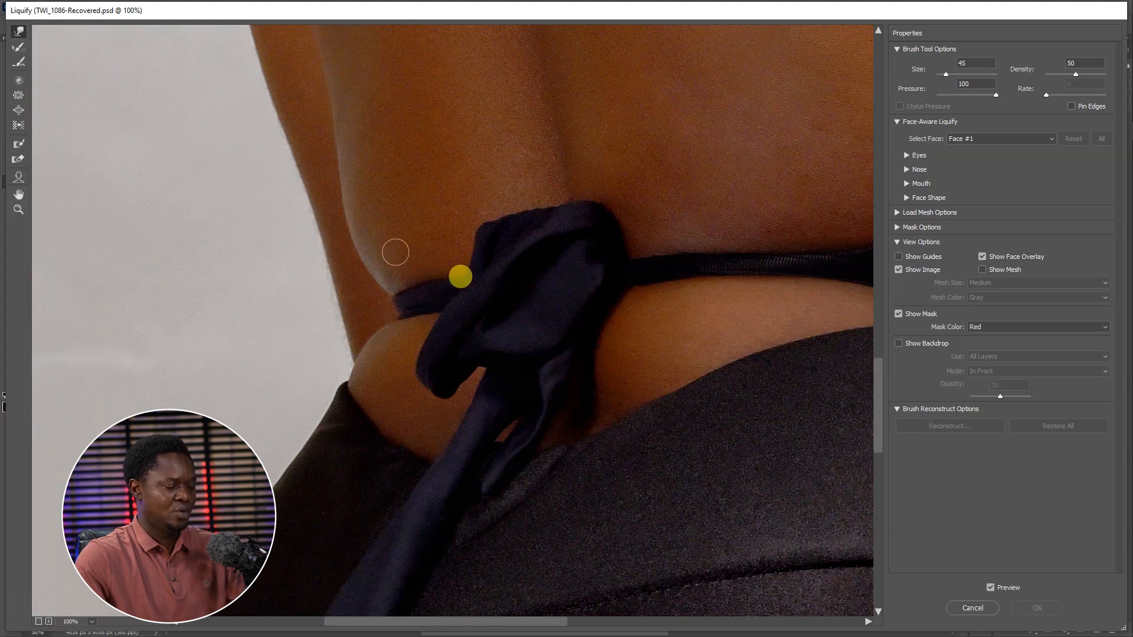
- Enlarge the Forward Warp brush to 90 and push the waist bulge above the tied strap inward
key("bracketright")
key("bracketright")
key("bracketright")
key("bracketright")
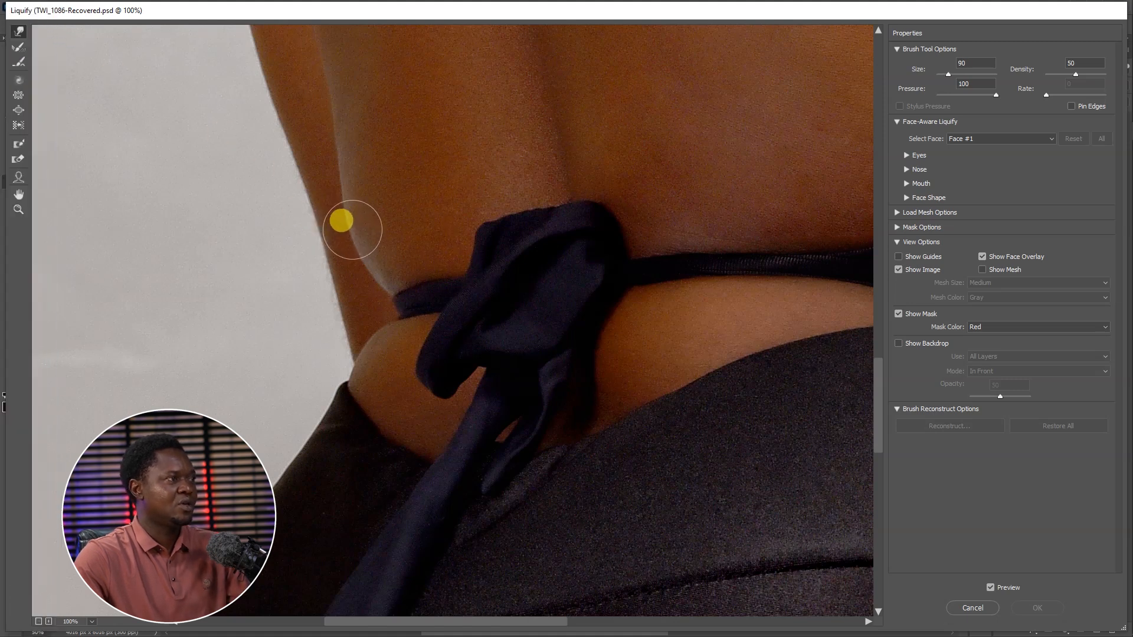
key("bracketleft")
left_click_drag(338, 214, 336, 195)
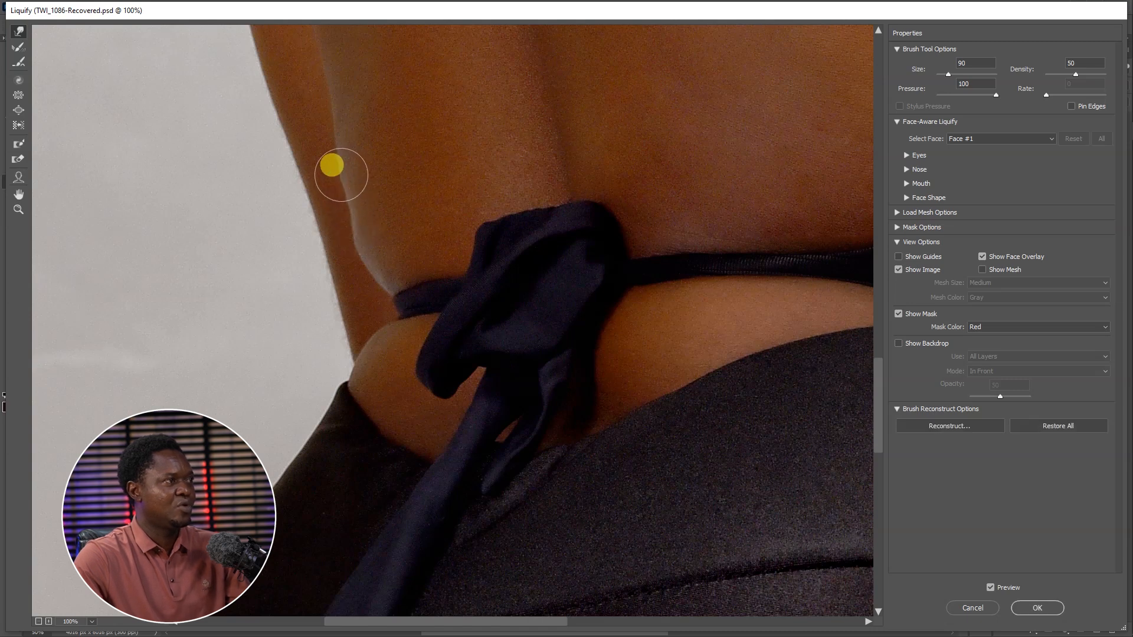
mouse_move(349, 239)
left_mouse_down()
mouse_move(379, 286)
mouse_move(349, 194)
mouse_move(377, 239)
mouse_move(366, 218)
left_mouse_up()
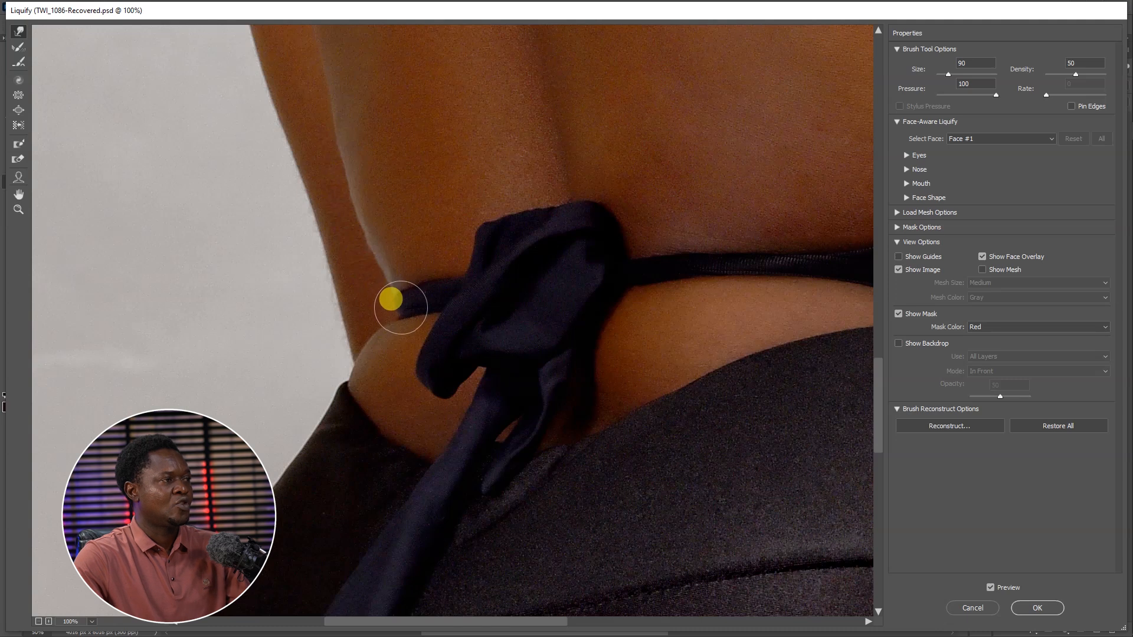
- Pull the strap's outer end out to meet the slimmed waist edge and smooth the contour above it with brush size 90
key("bracketright")
key("bracketright")
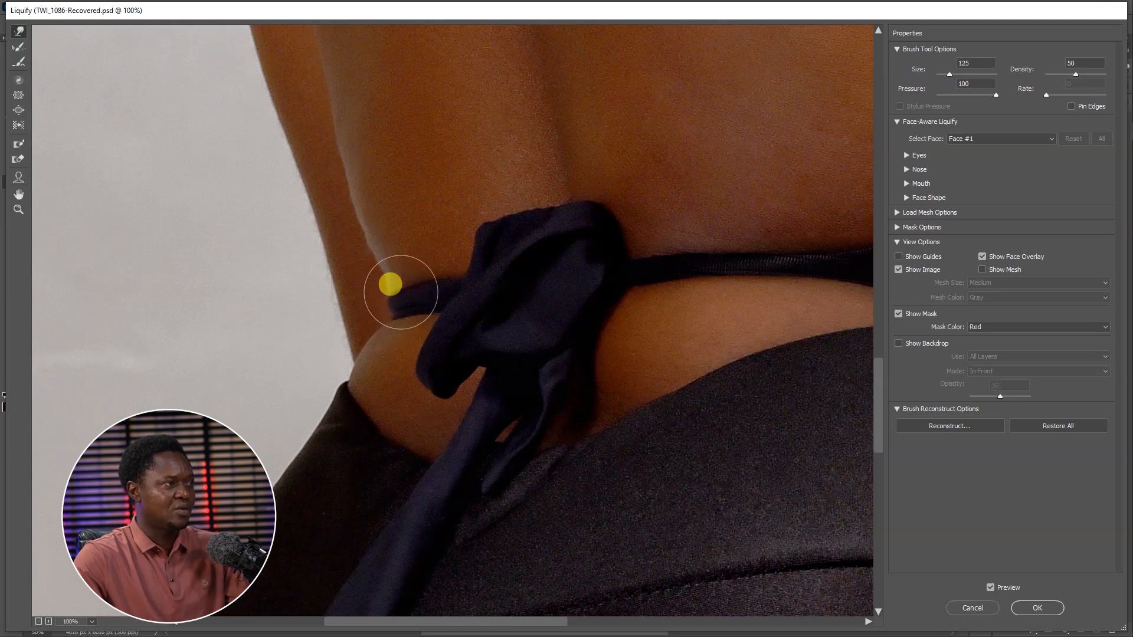
key("bracketleft")
left_click_drag(398, 317, 401, 294)
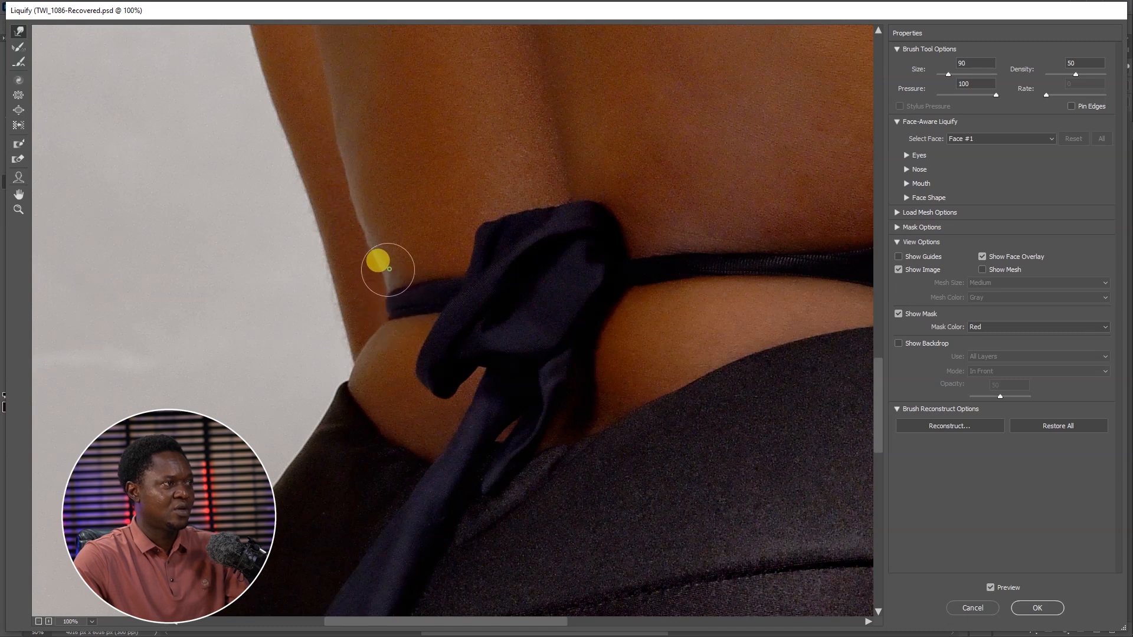
mouse_move(379, 242)
left_mouse_down()
mouse_move(341, 147)
mouse_move(399, 308)
mouse_move(367, 357)
mouse_move(383, 245)
left_mouse_up()
- Try to push in the skin bulge below the strap with brush size 80, and undo the last two warps
key("bracketright")
key("bracketright")
key("ctrl+plus")
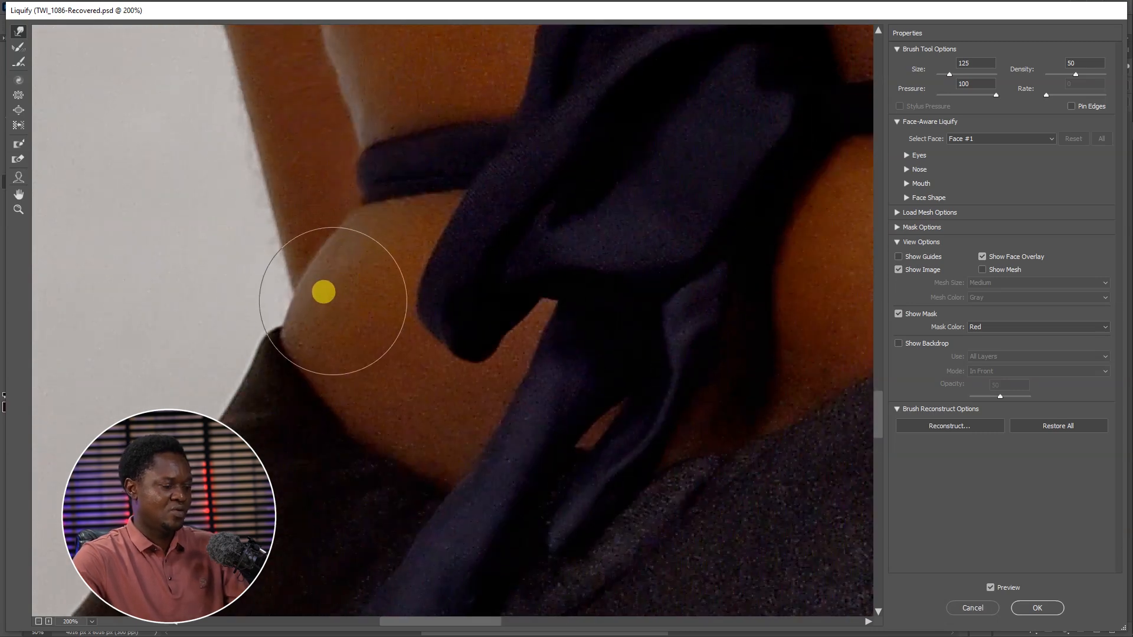
key("bracketleft")
key("bracketleft")
key("bracketleft")
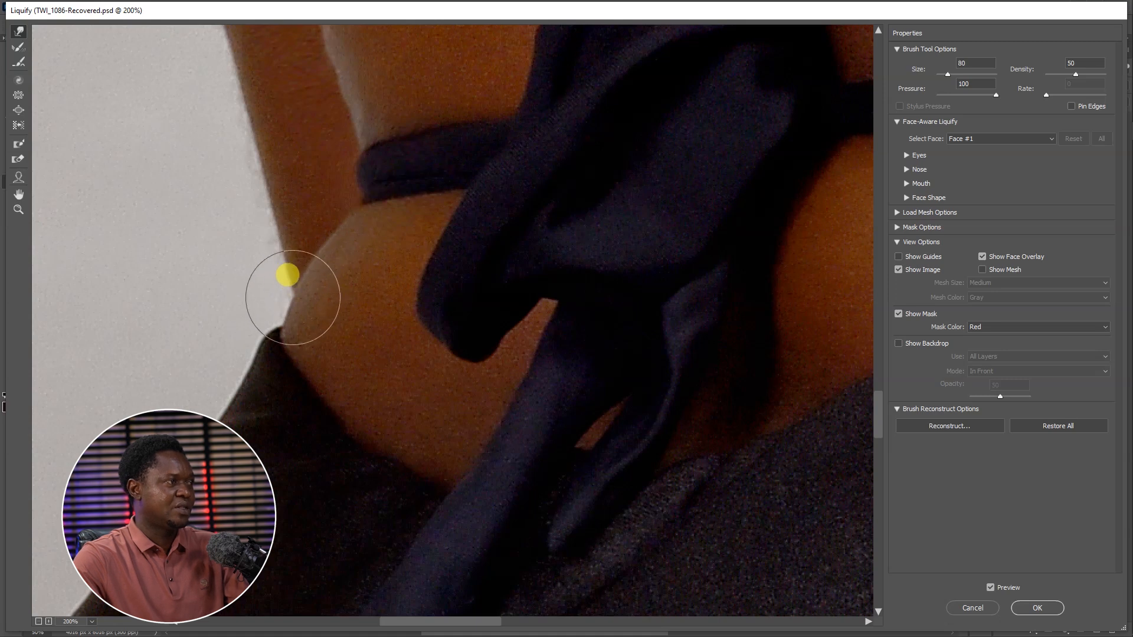
left_click_drag(286, 265, 287, 289)
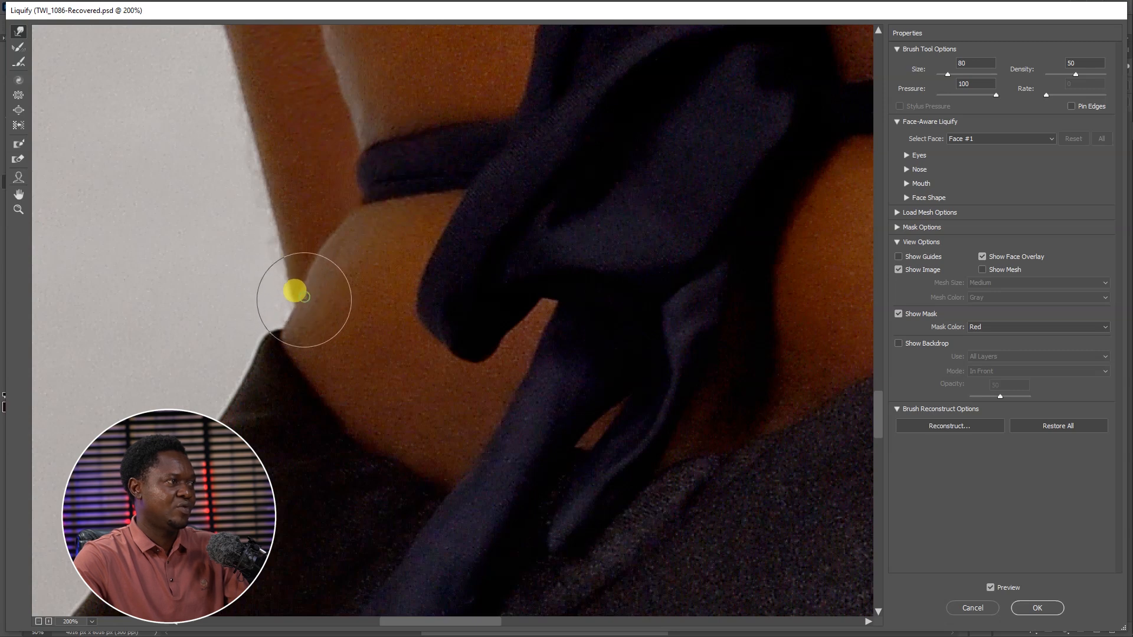
left_click_drag(299, 322, 317, 314)
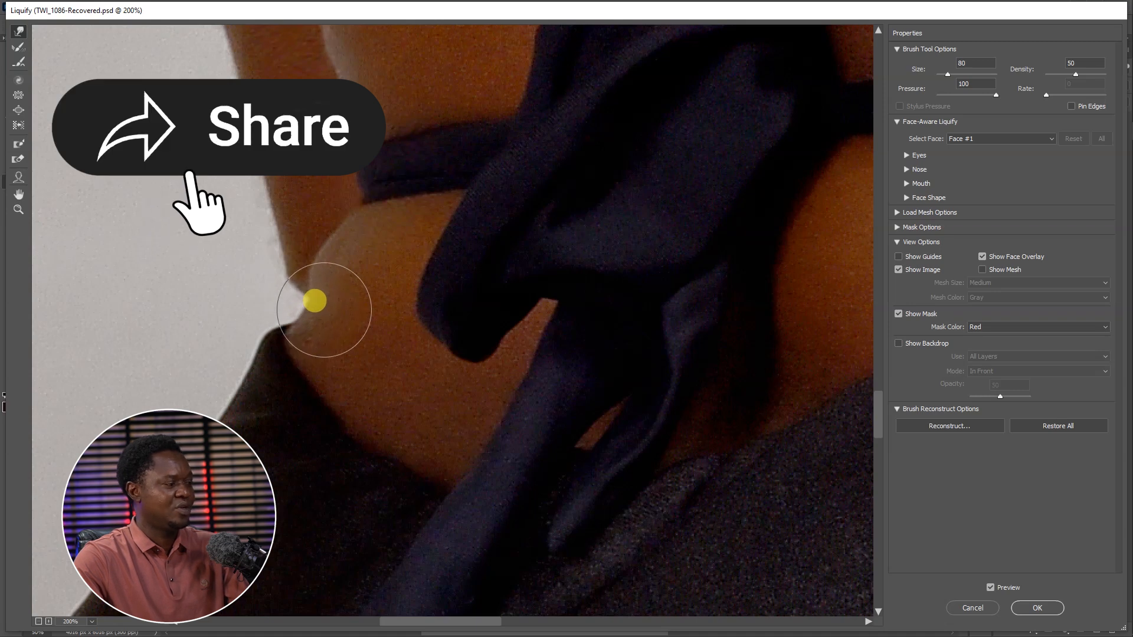
key("ctrl+z")
key("ctrl+z")
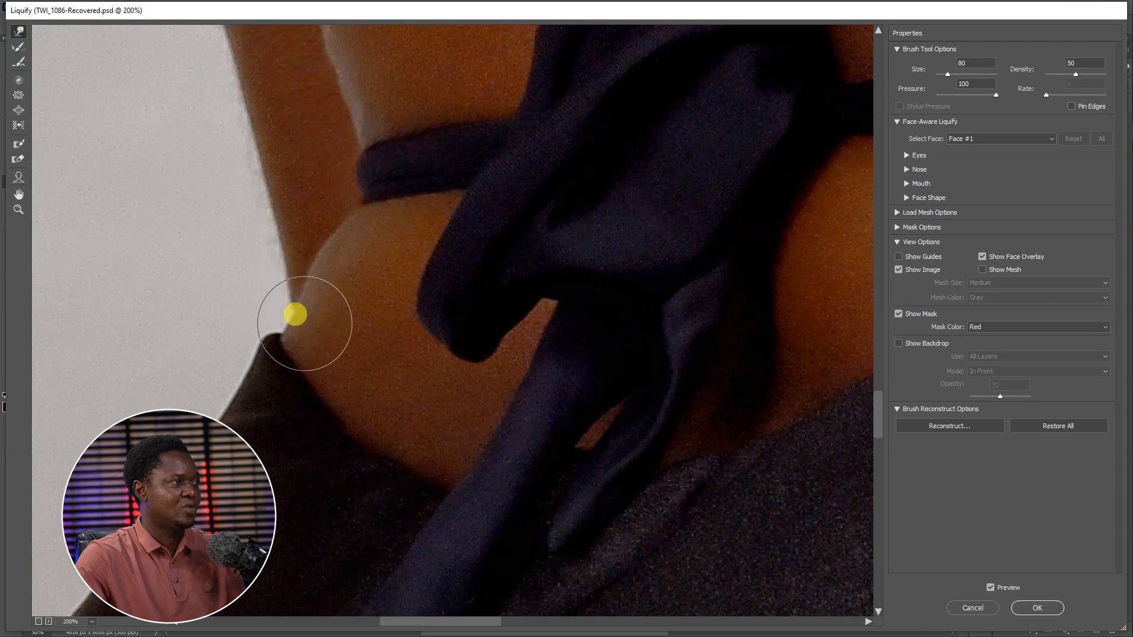
- Reduce the warp brush to 60 and flatten the skin bulge between the strap and the trouser waistband
key("bracketleft")
key("bracketleft")
key("bracketleft")
key("bracketleft")
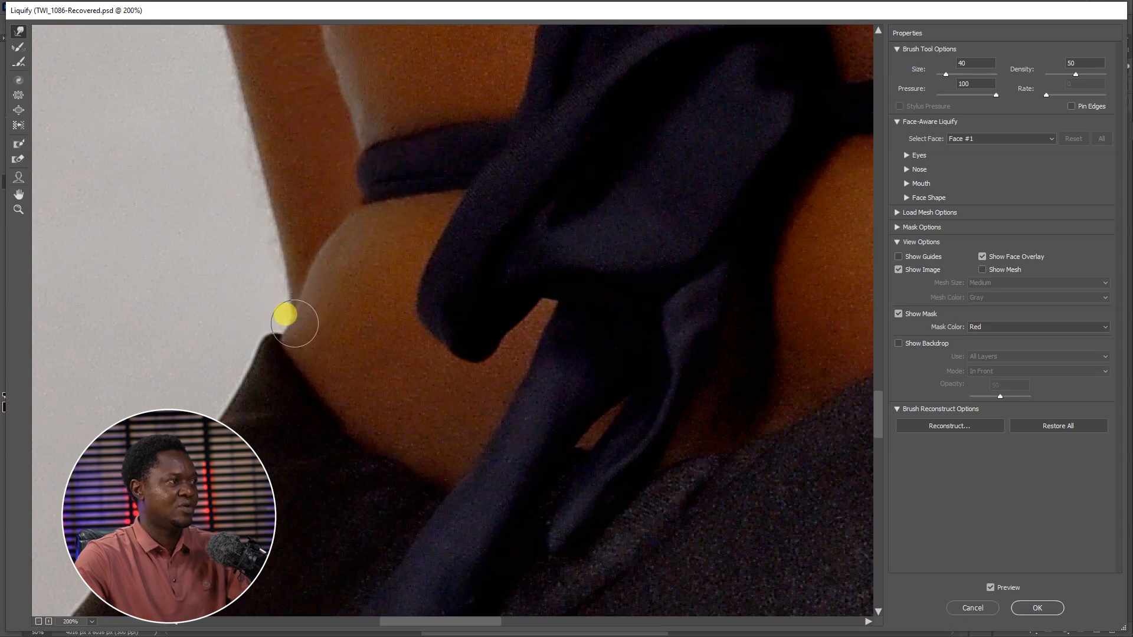
key("bracketright")
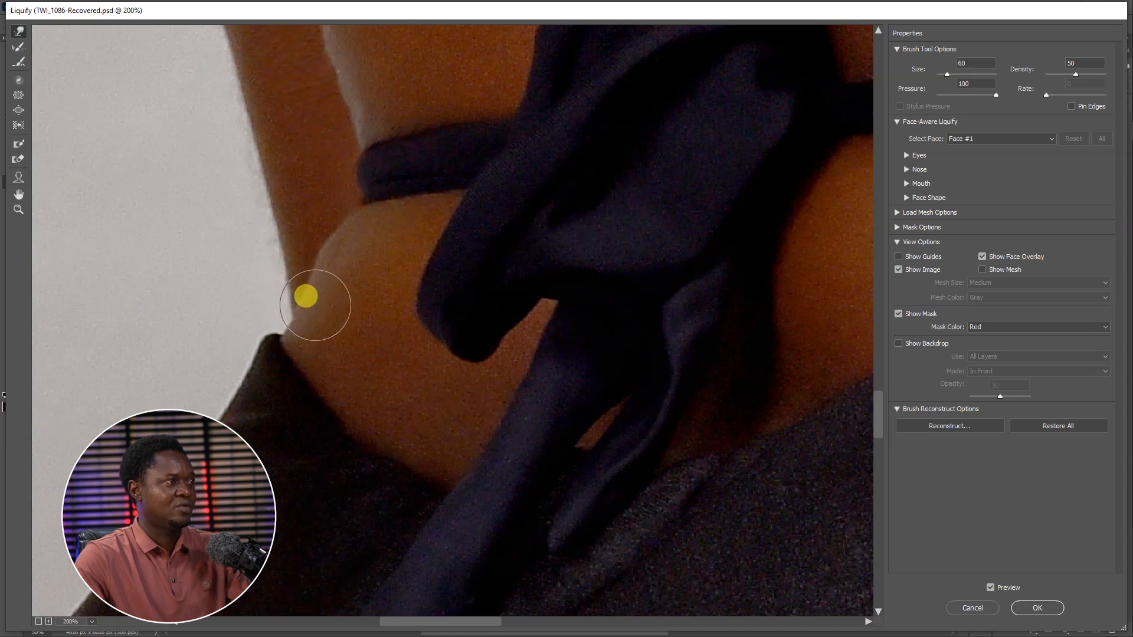
mouse_move(321, 271)
left_mouse_down()
mouse_move(329, 235)
mouse_move(329, 266)
mouse_move(344, 228)
mouse_move(361, 227)
mouse_move(326, 264)
left_mouse_up()
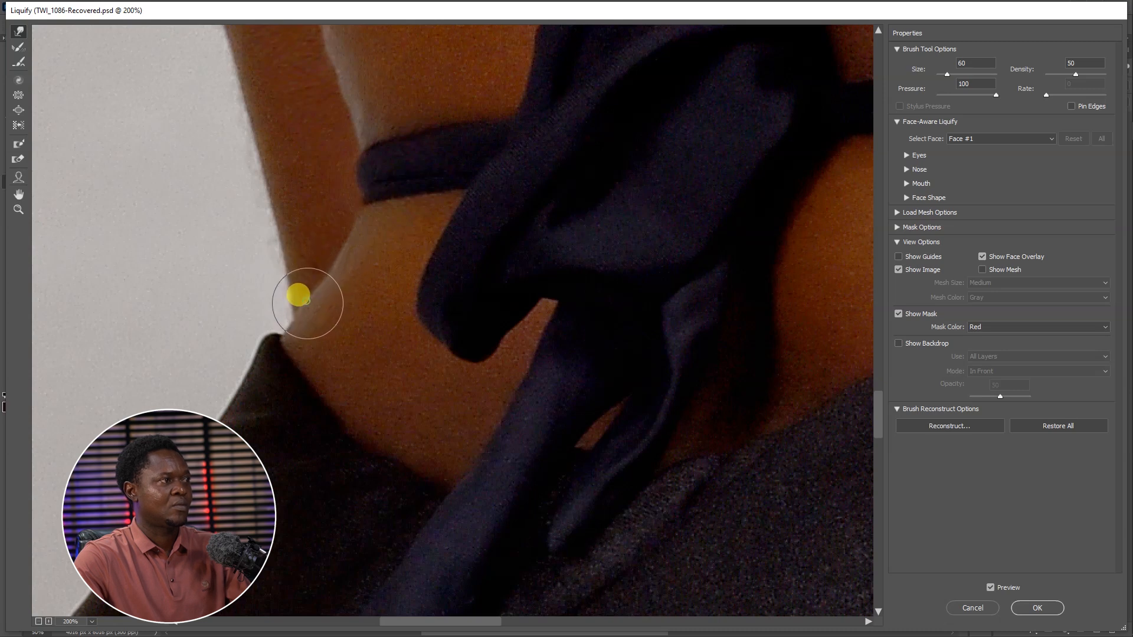
- Compare the waist before and after the warp using the preview, and apply the Liquify changes
key("ctrl+minus")
key("ctrl+minus")
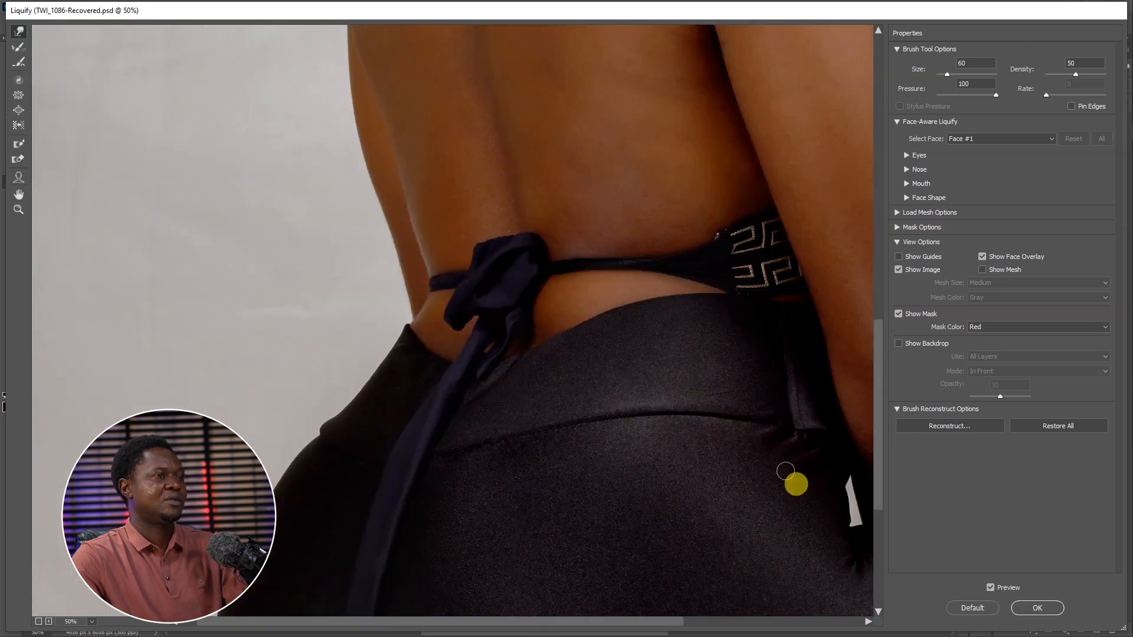
left_click(990, 588)
left_click(991, 588)
left_click(990, 588)
left_click(990, 588)
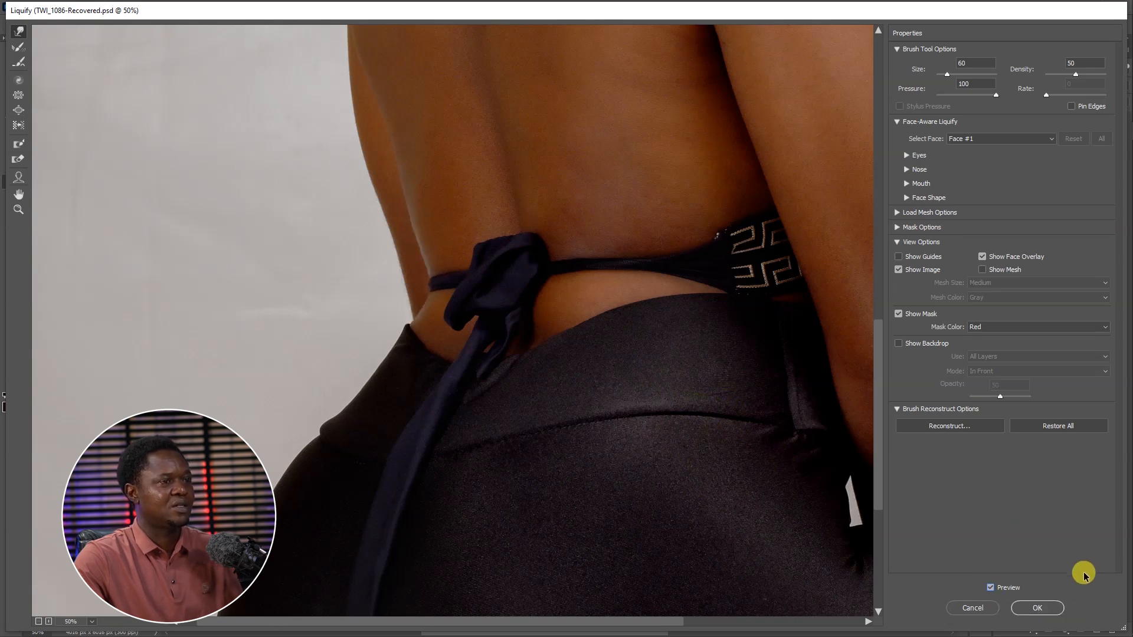
left_click(1037, 608)
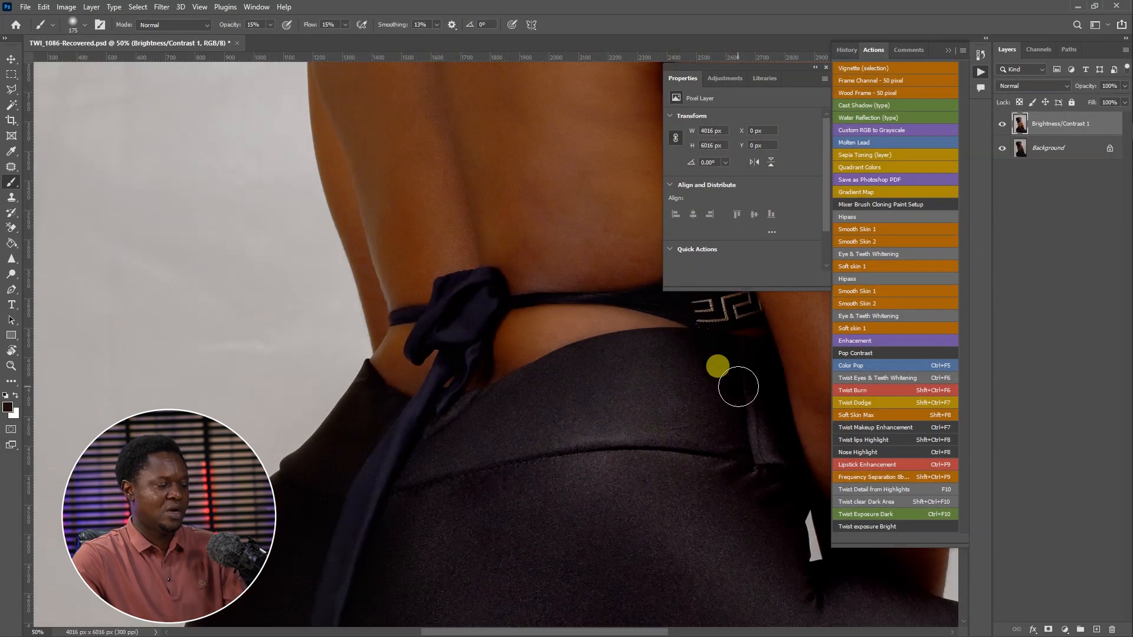
- Run the Twist Eyes & Teeth Whitening action and set the brush to 91% opacity and 90% flow
scroll(736, 389, "down", 4)
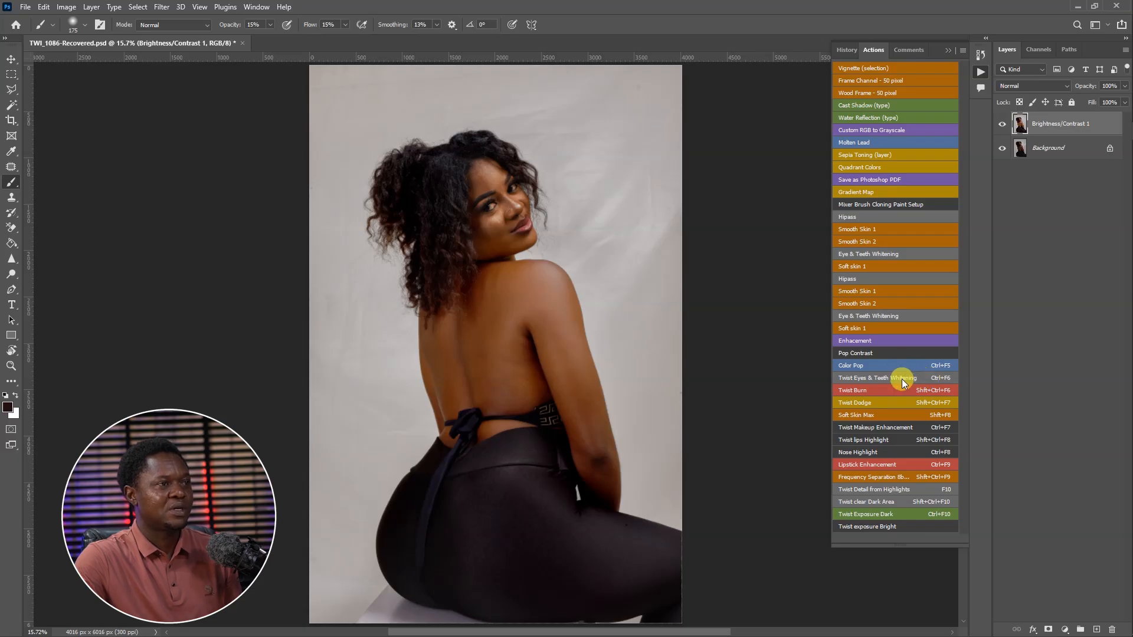
left_click(850, 379)
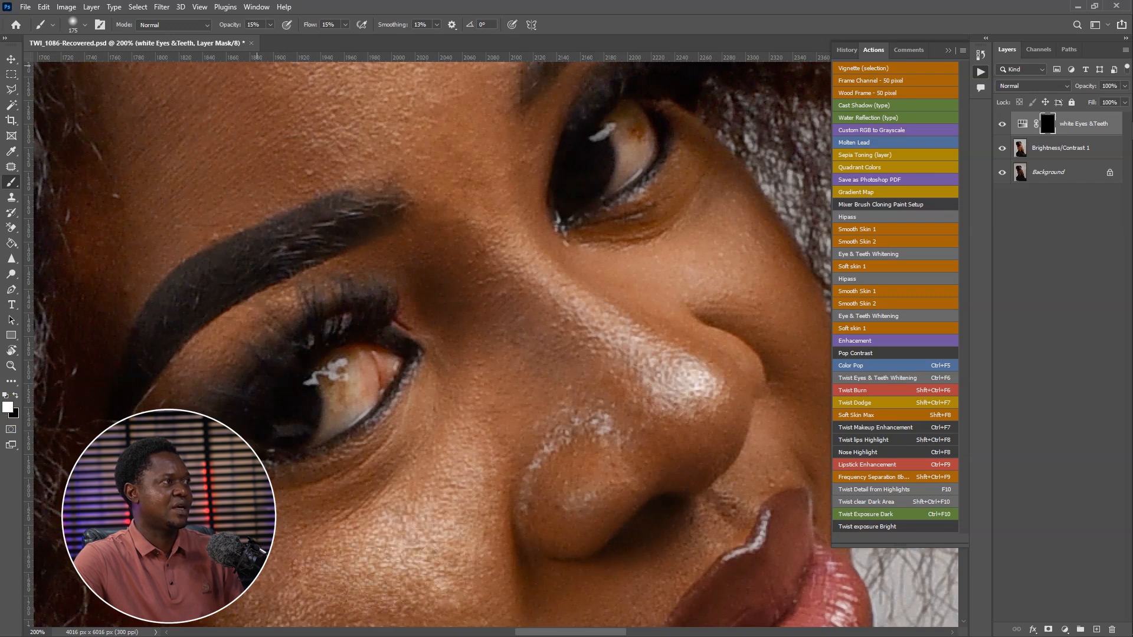
left_click(267, 26)
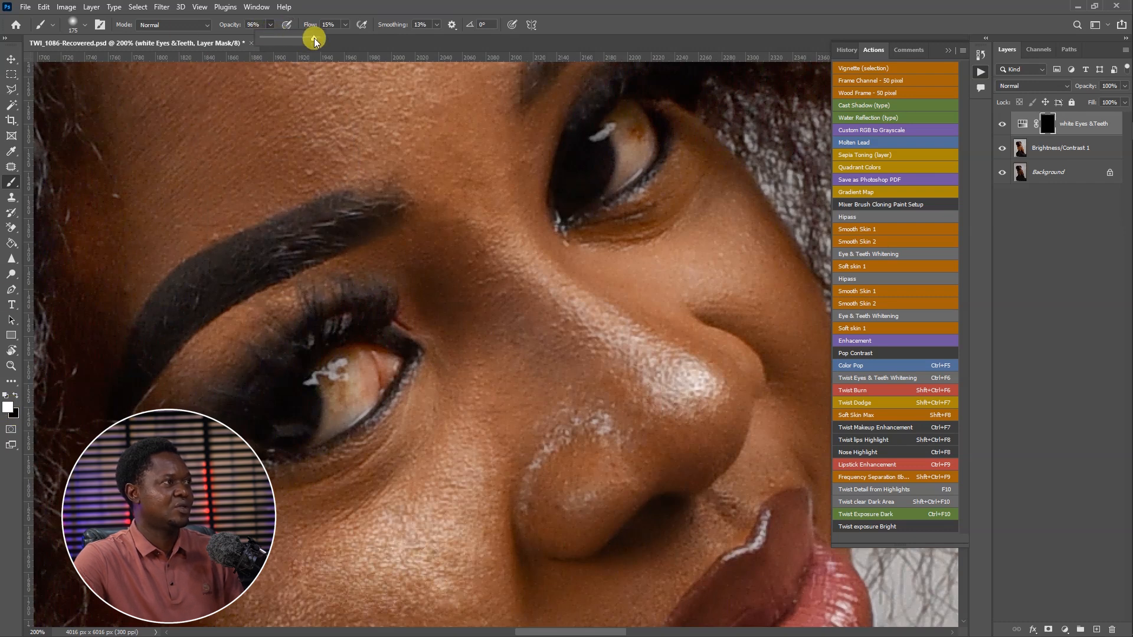
left_click(346, 25)
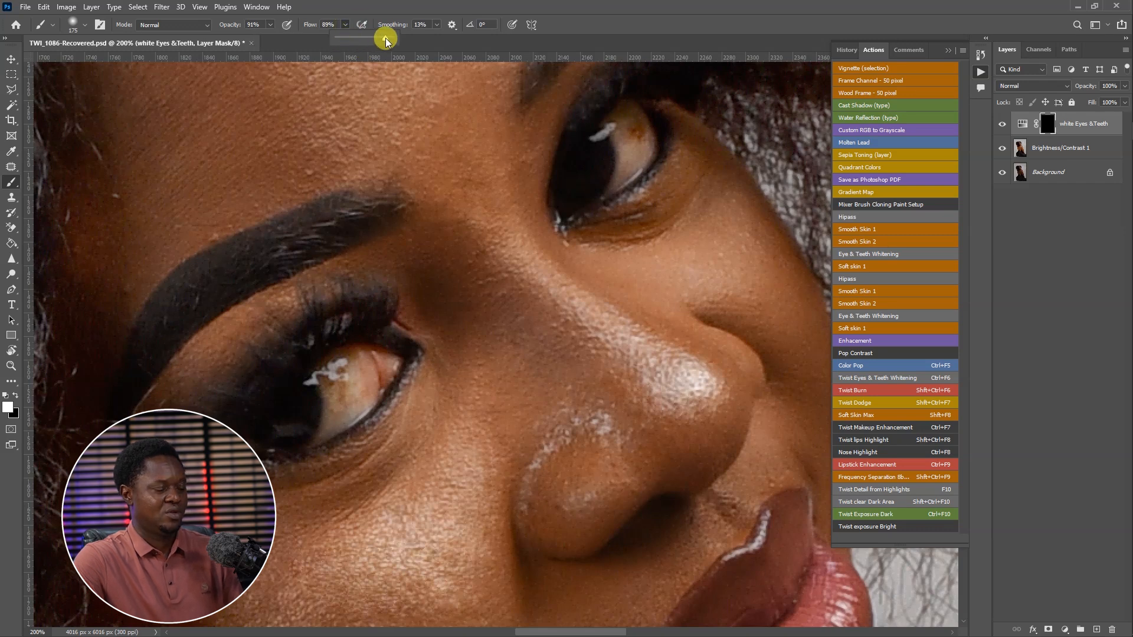
- Reduce the brush to 60 px and paint white on the whitening layer's mask over the whites of both eyes
key("bracketleft")
key("bracketleft")
key("bracketleft")
key("bracketleft")
key("bracketleft")
key("bracketleft")
key("bracketleft")
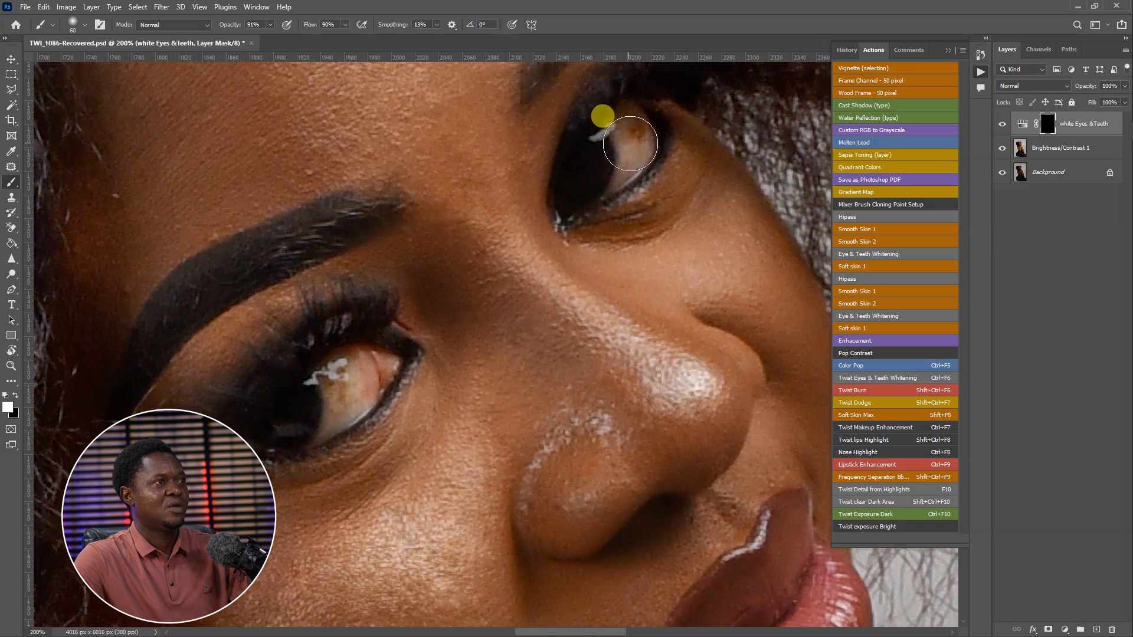
mouse_move(626, 113)
left_mouse_down()
mouse_move(614, 176)
mouse_move(634, 115)
mouse_move(640, 143)
mouse_move(626, 160)
mouse_move(627, 105)
mouse_move(639, 148)
mouse_move(617, 176)
mouse_move(630, 116)
mouse_move(615, 123)
mouse_move(628, 123)
mouse_move(640, 161)
mouse_move(620, 175)
left_mouse_up()
key("space")
left_click_drag(589, 254, 653, 187)
mouse_move(415, 324)
left_mouse_down()
mouse_move(413, 283)
mouse_move(412, 344)
mouse_move(395, 348)
mouse_move(391, 300)
mouse_move(417, 293)
mouse_move(395, 304)
left_mouse_up()
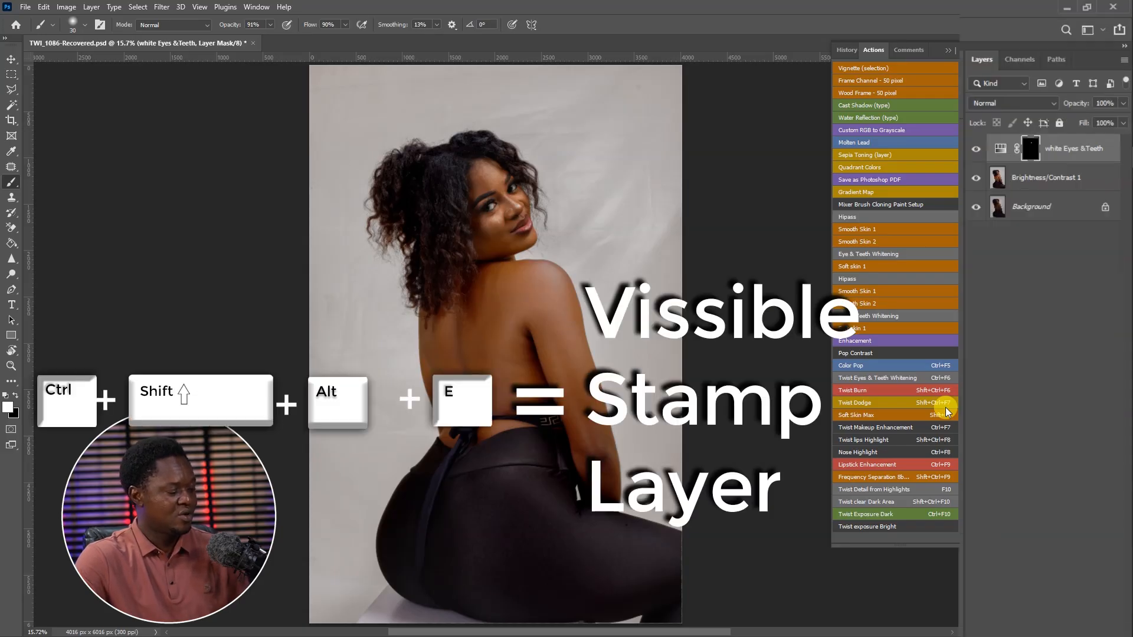
- Stamp all visible layers into a new layer and run the Frequency Separation action with a Gaussian Blur radius of 16.6 pixels
key("ctrl+shift+alt+e")
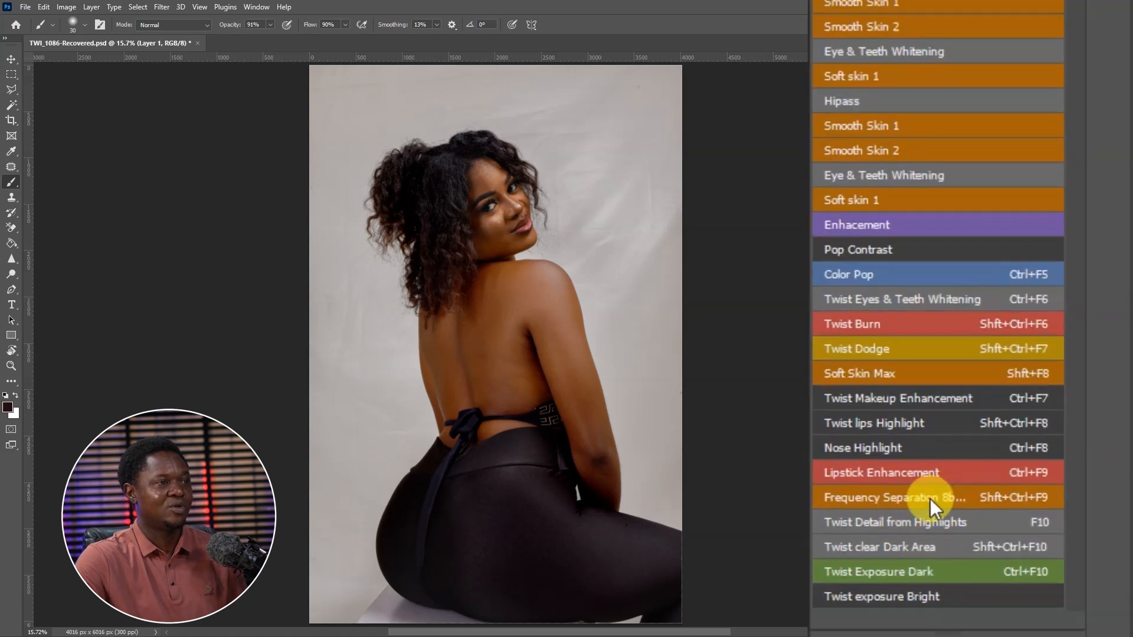
left_click(958, 497)
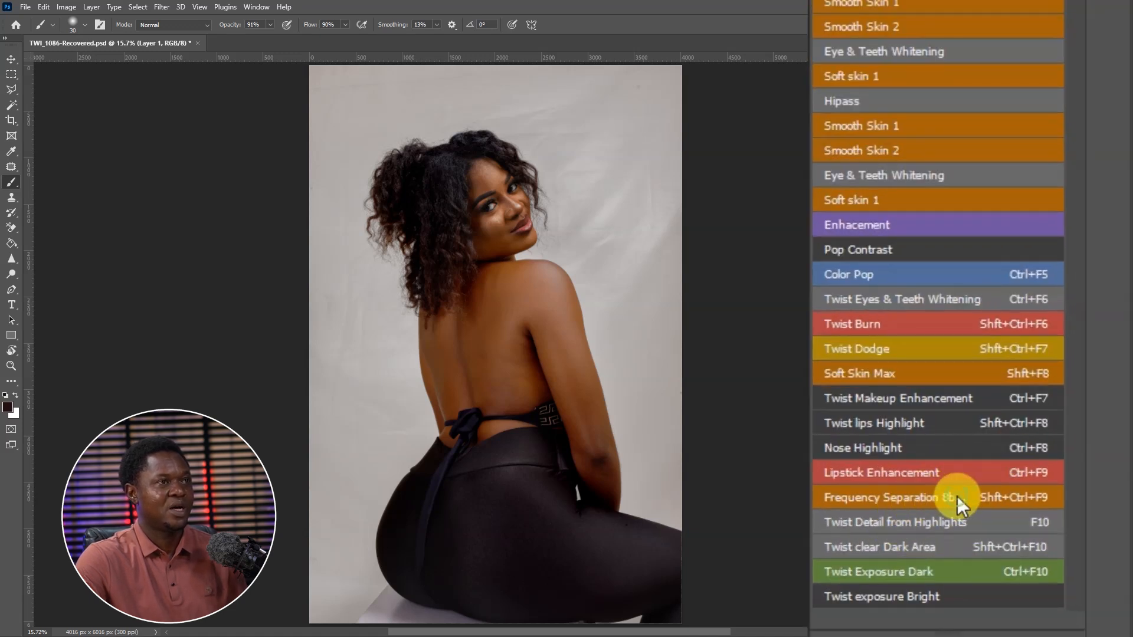
left_click_drag(788, 426, 754, 426)
left_click_drag(721, 537, 697, 539)
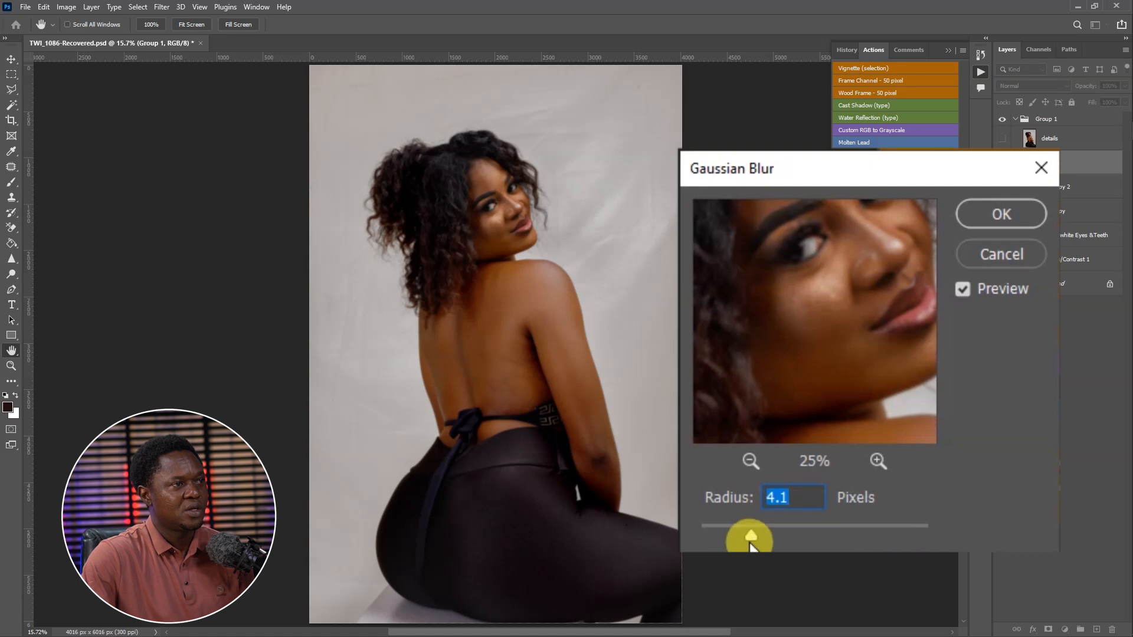
left_click_drag(752, 537, 759, 536)
left_click(822, 329)
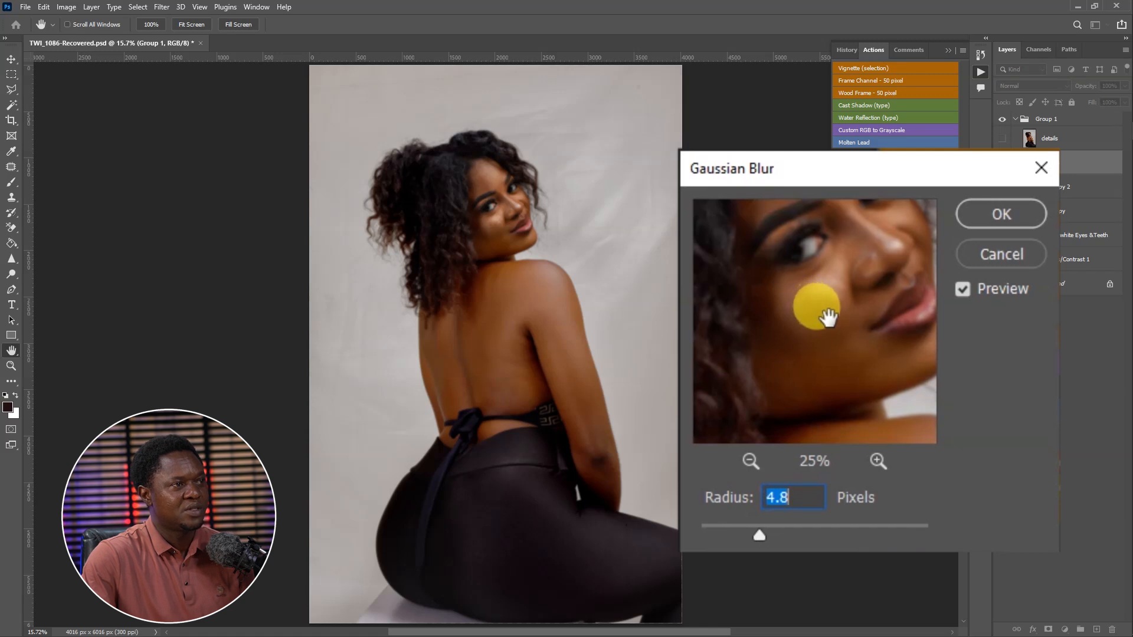
left_click_drag(760, 535, 798, 533)
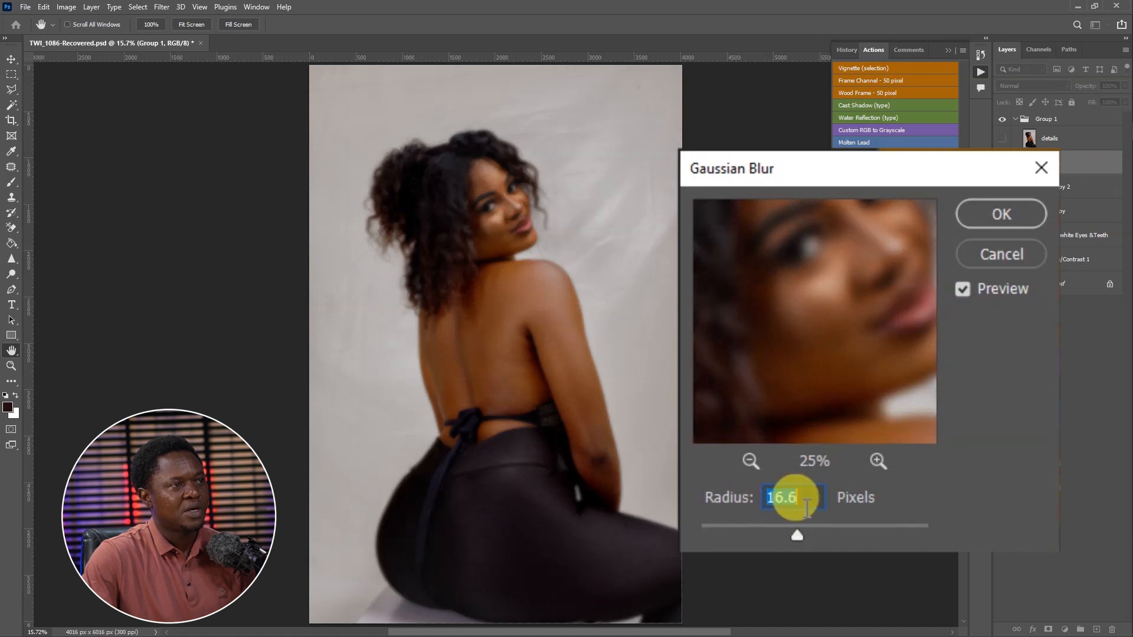
left_click(1002, 213)
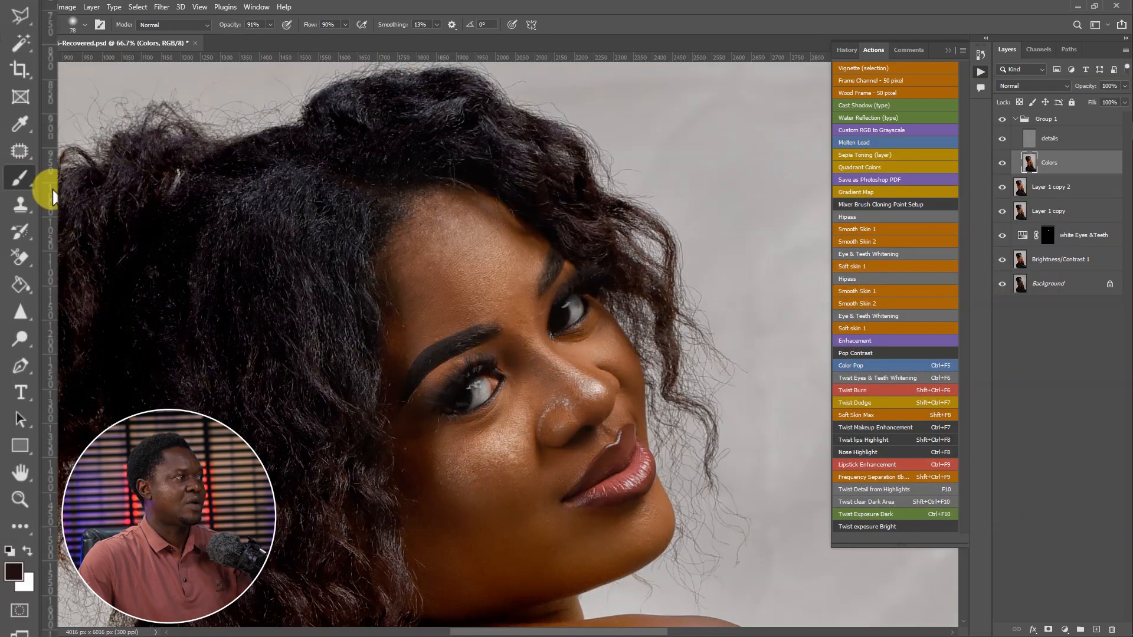
- Switch to the Mixer Brush Tool for blending skin tones on the Colors layer
left_click(11, 181)
right_click(22, 184)
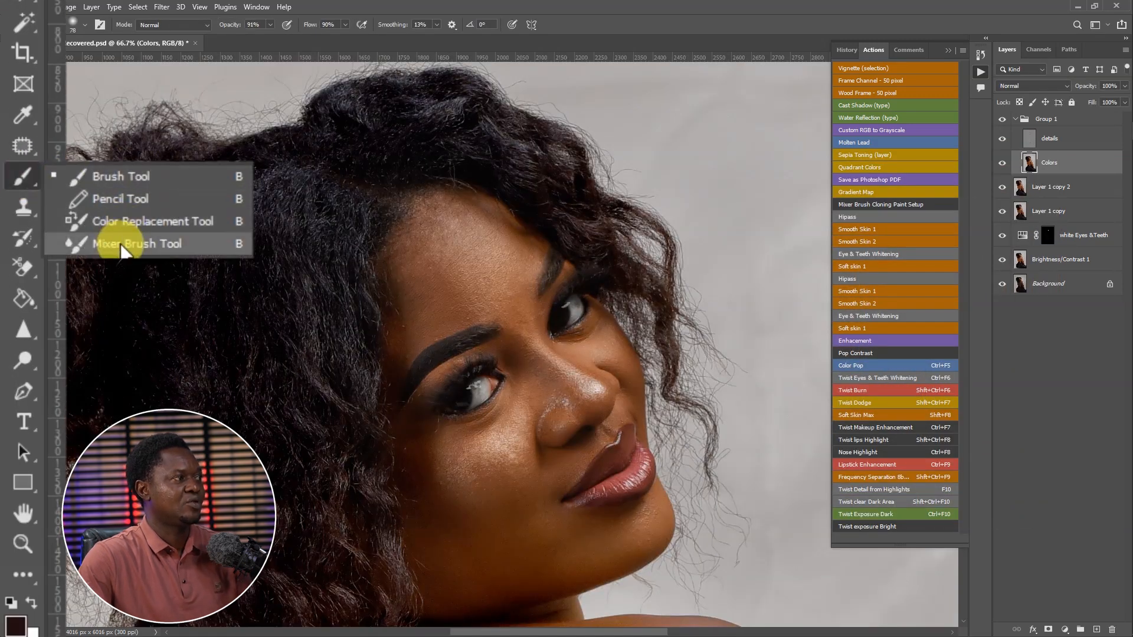
left_click(127, 243)
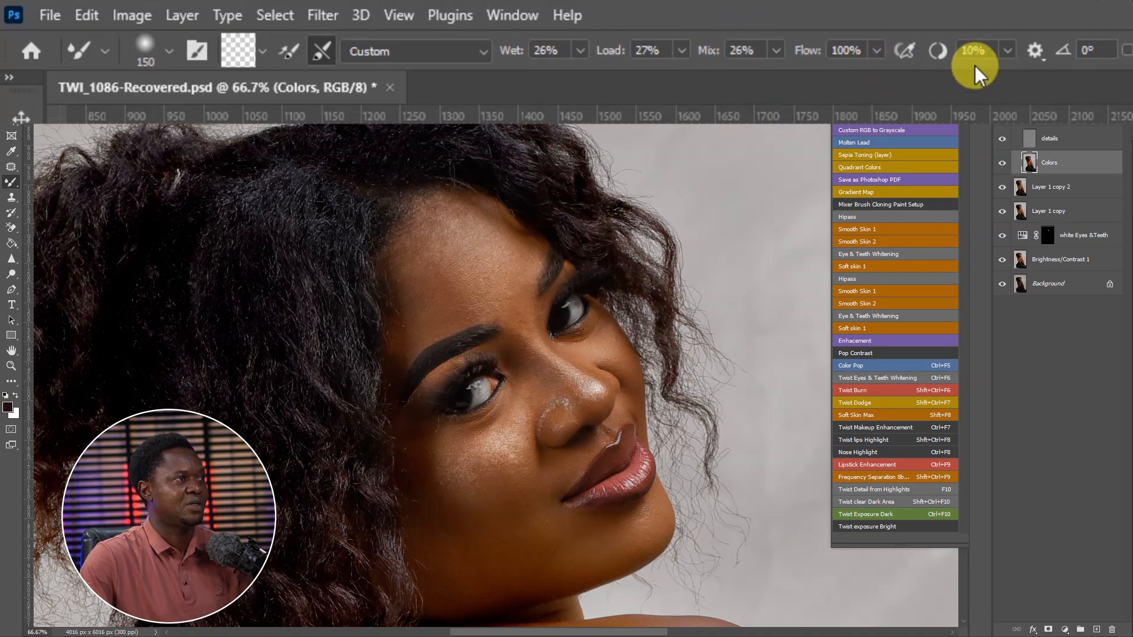
- Reduce the Mixer Brush to 80 px and blend the uneven skin tones on the forehead
key("bracketleft")
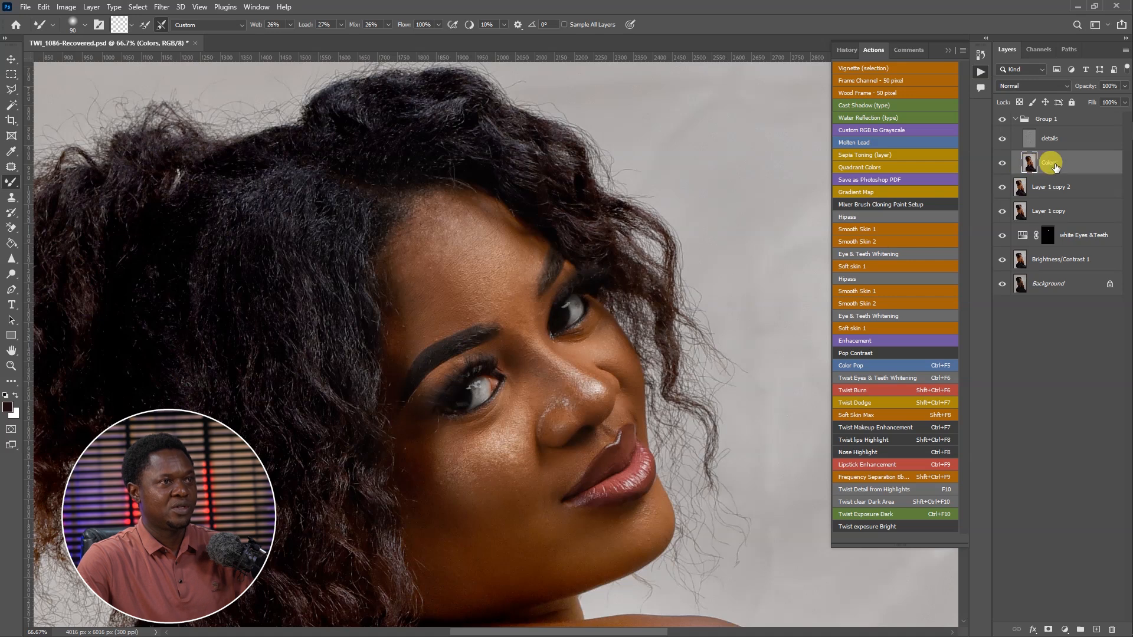
key("ctrl+plus")
key("ctrl+plus")
key("ctrl+minus")
key("ctrl+plus")
key("ctrl+minus")
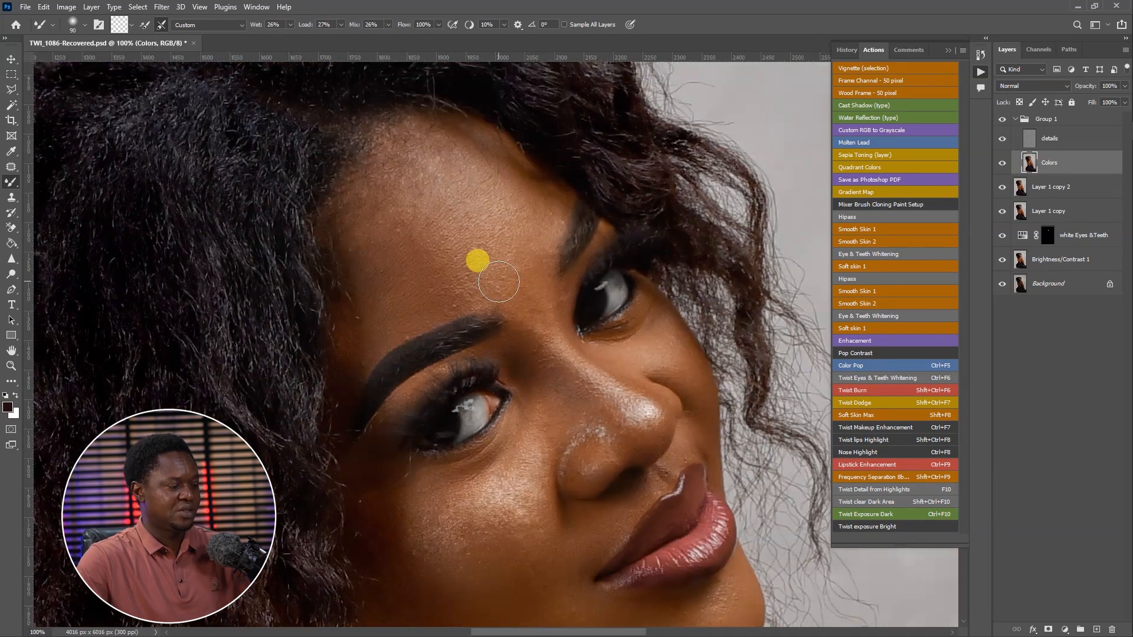
key("bracketleft")
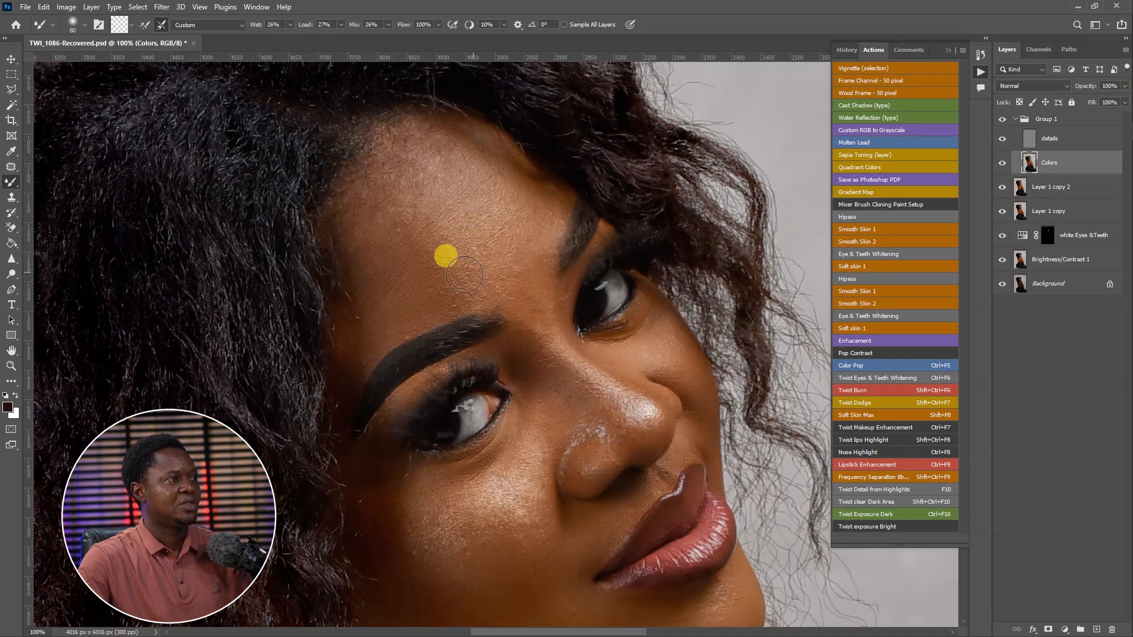
left_click_drag(454, 272, 463, 280)
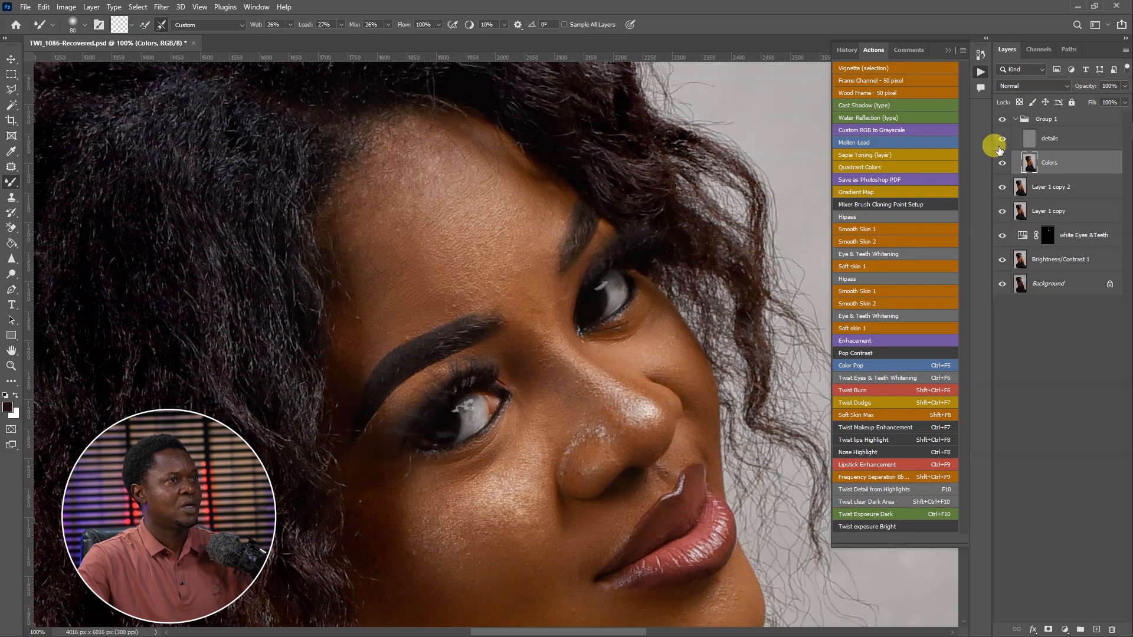
- Toggle the visibility of Group 1 to compare the skin before and after blending
left_click(1003, 120)
left_click(1003, 120)
left_click(1002, 120)
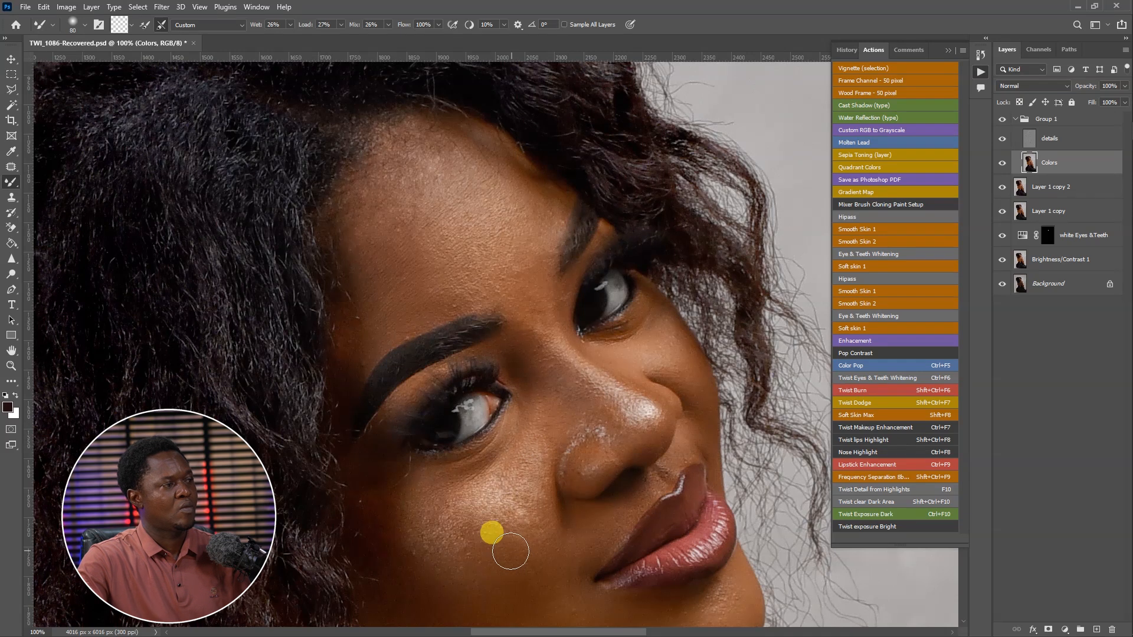
- Reduce the Mixer Brush to 45 px and blend the smaller facial areas around the brows, eye, nose and mouth
key("bracketleft")
key("bracketleft")
key("bracketleft")
key("bracketleft")
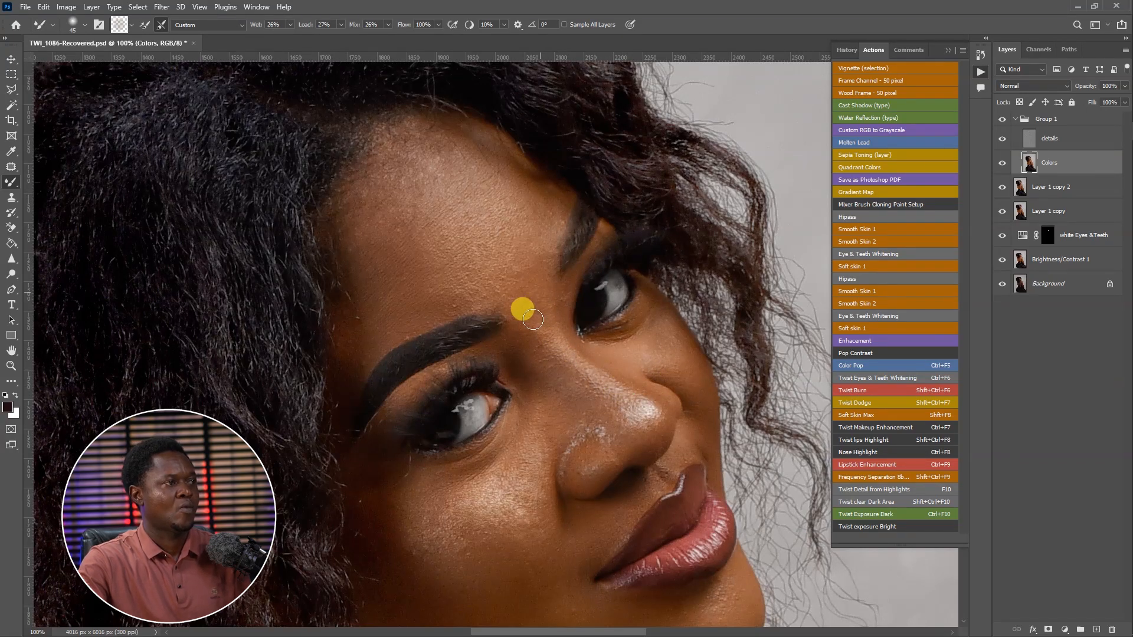
mouse_move(510, 287)
left_mouse_down()
mouse_move(676, 471)
mouse_move(592, 327)
mouse_move(453, 177)
left_mouse_up()
left_click_drag(637, 304, 641, 308)
left_click_drag(654, 496, 599, 438)
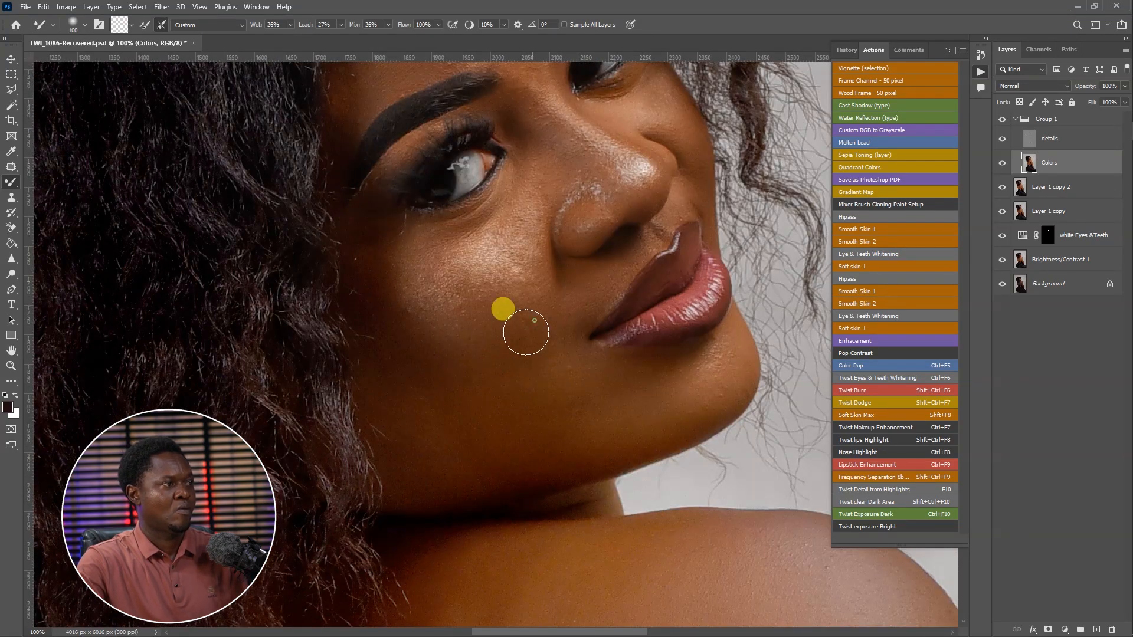
- Resize the Mixer Brush to 200 px and blend the skin tones across the back
key("bracketright")
key("bracketright")
key("bracketright")
key("bracketright")
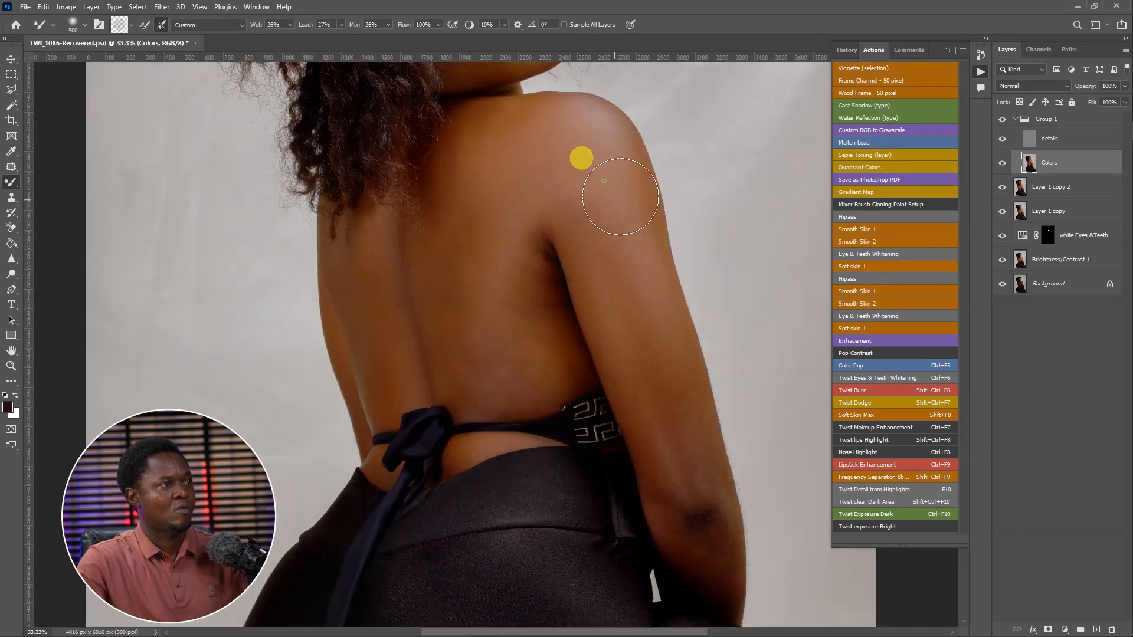
key("bracketleft")
key("bracketleft")
key("bracketleft")
mouse_move(609, 343)
left_mouse_down()
mouse_move(629, 401)
mouse_move(553, 287)
mouse_move(576, 378)
mouse_move(530, 404)
mouse_move(513, 286)
mouse_move(508, 303)
mouse_move(533, 253)
mouse_move(481, 257)
mouse_move(444, 227)
mouse_move(474, 302)
mouse_move(463, 346)
mouse_move(470, 312)
mouse_move(477, 381)
mouse_move(523, 402)
mouse_move(386, 256)
mouse_move(424, 391)
mouse_move(449, 387)
mouse_move(474, 407)
mouse_move(458, 380)
left_mouse_up()
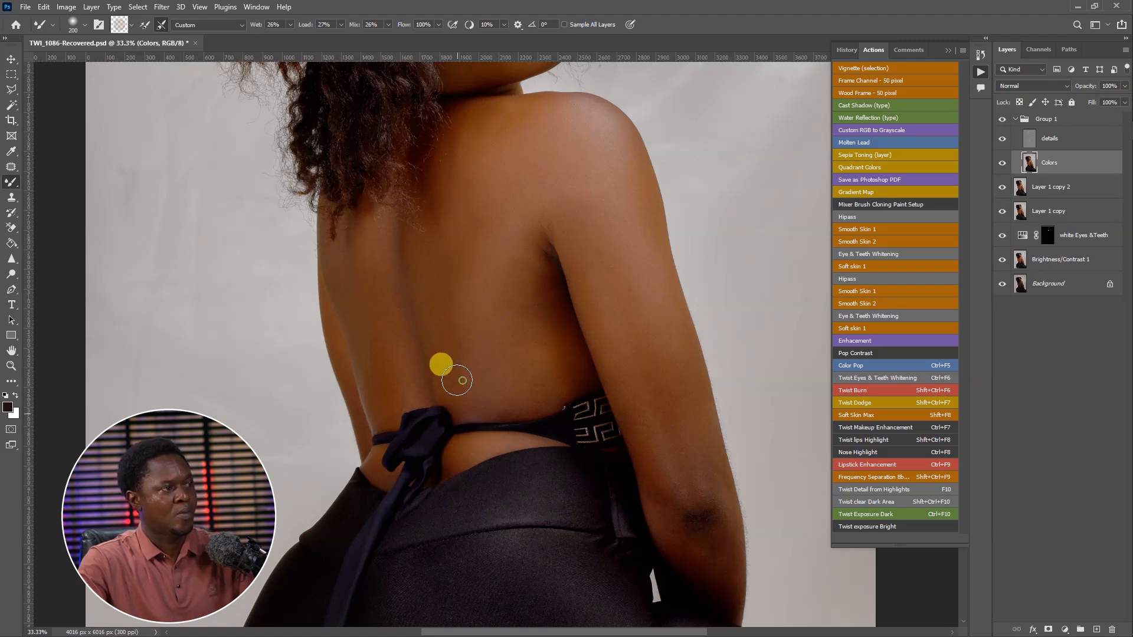
- Enlarge the Mixer Brush to 300 px, blend the upper back and elbow, and compare the result with Group 1 hidden
key("bracketright")
key("bracketright")
mouse_move(460, 177)
left_mouse_down()
mouse_move(507, 174)
mouse_move(481, 132)
left_mouse_up()
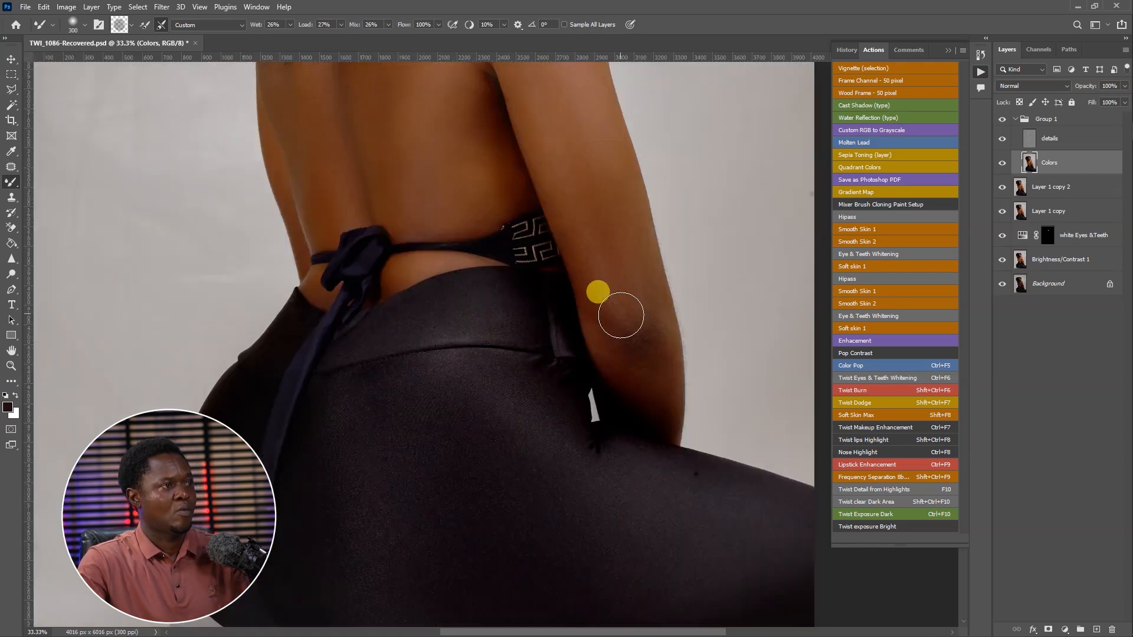
mouse_move(617, 308)
left_mouse_down()
mouse_move(648, 318)
mouse_move(645, 342)
mouse_move(602, 293)
mouse_move(625, 284)
left_mouse_up()
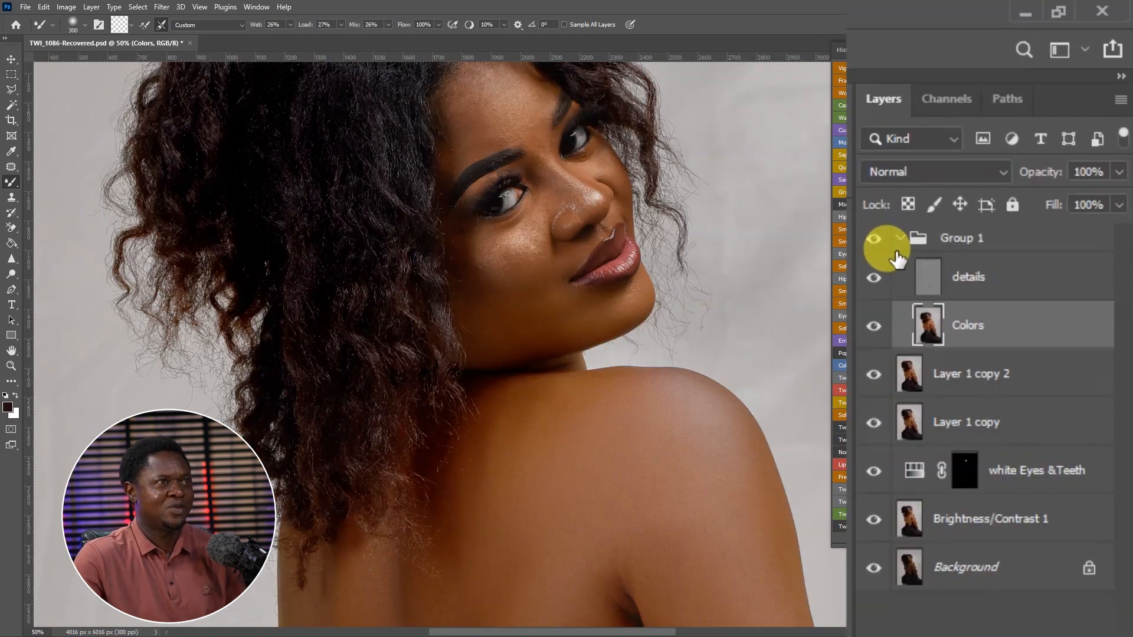
left_click(873, 239)
left_click(872, 240)
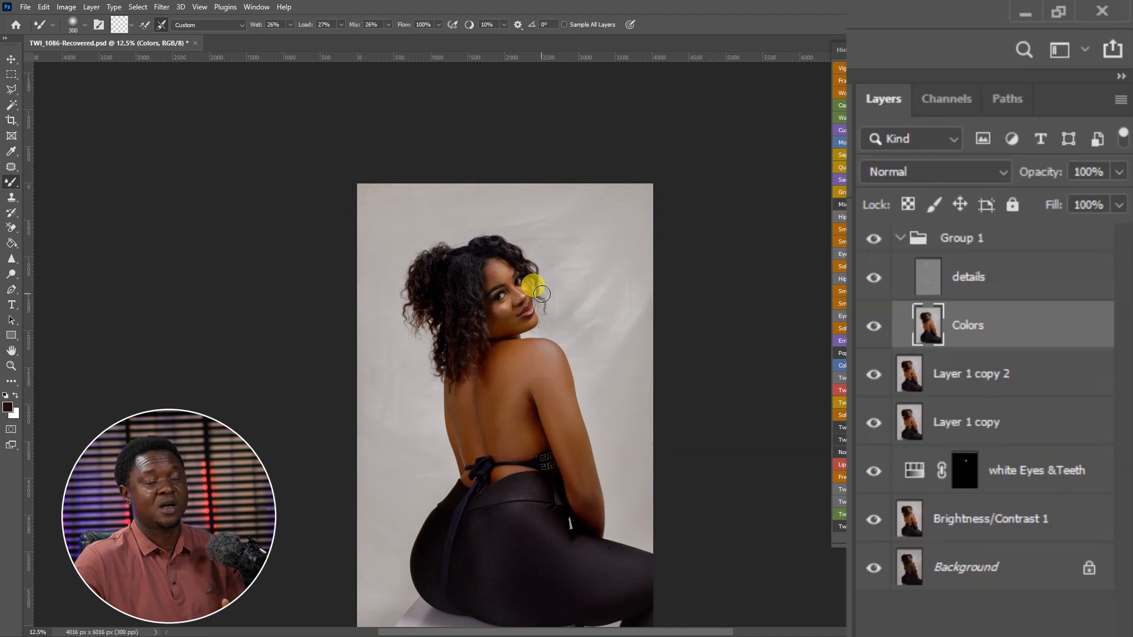
- Stamp all visible layers into a new layer above Group 1 and duplicate the stamped layer
left_click(964, 235)
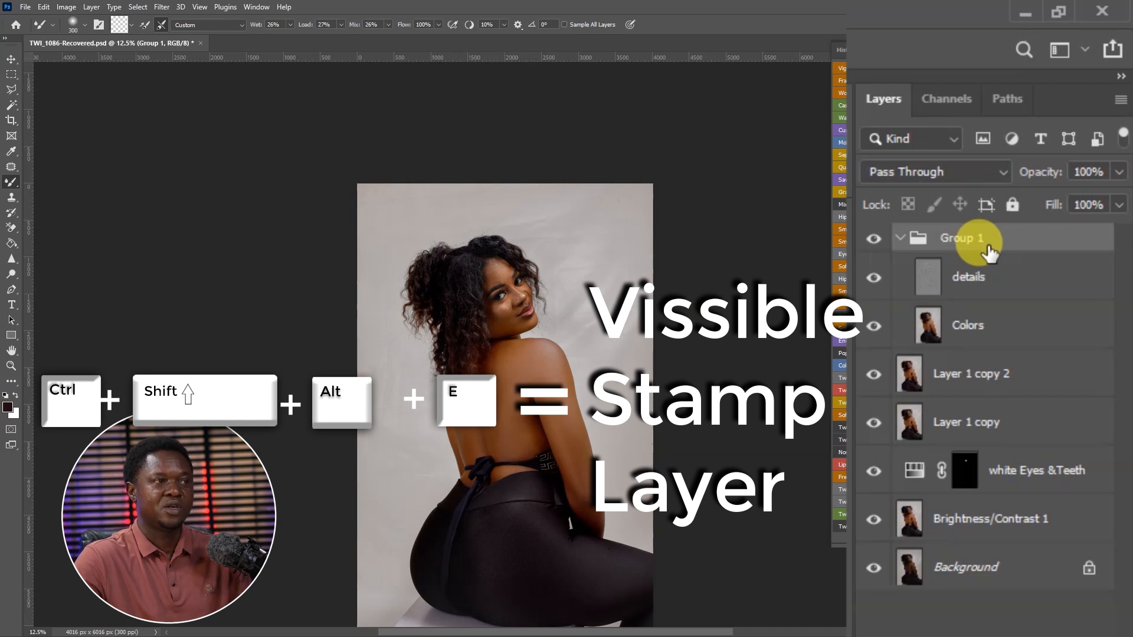
key("ctrl+shift+alt+e")
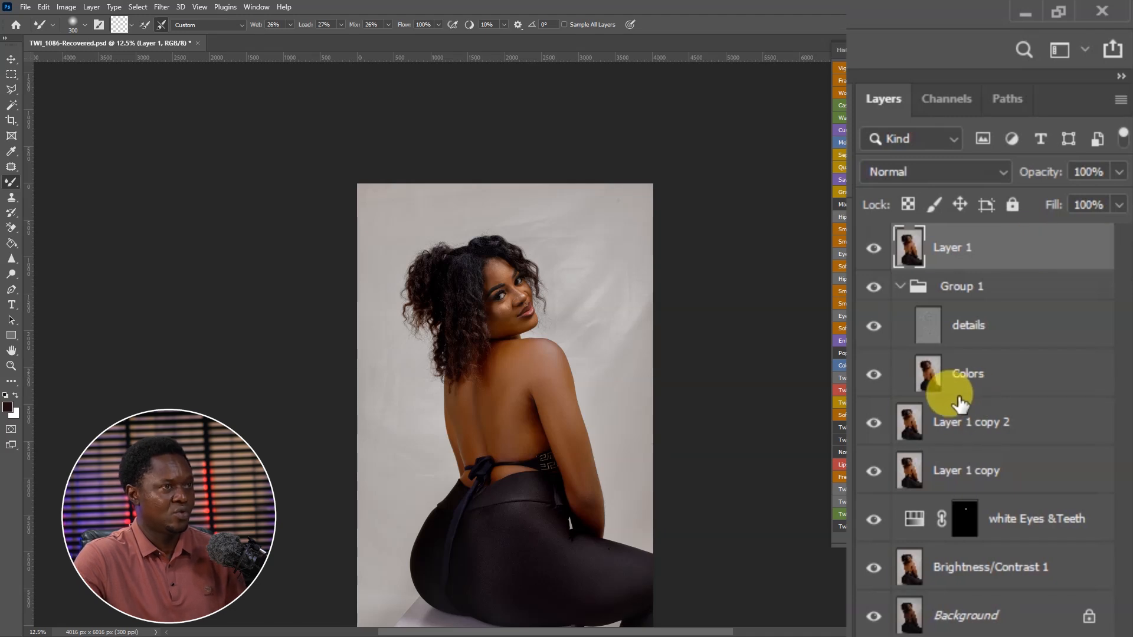
key("ctrl+j")
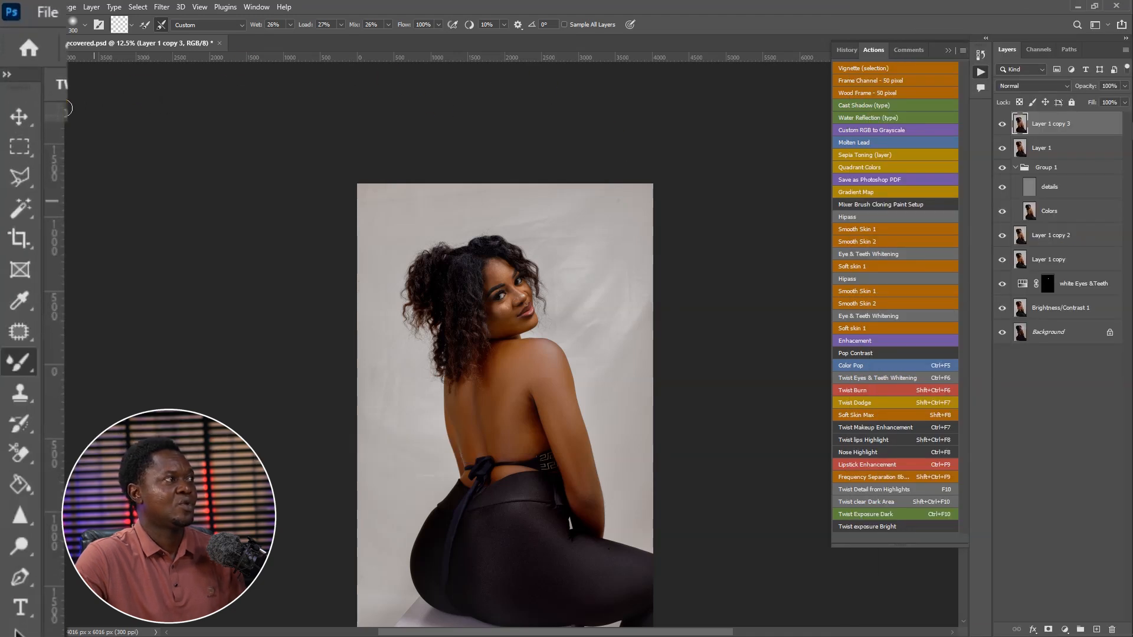
- Select the woman automatically with Select Subject
left_click(11, 105)
left_click(590, 53)
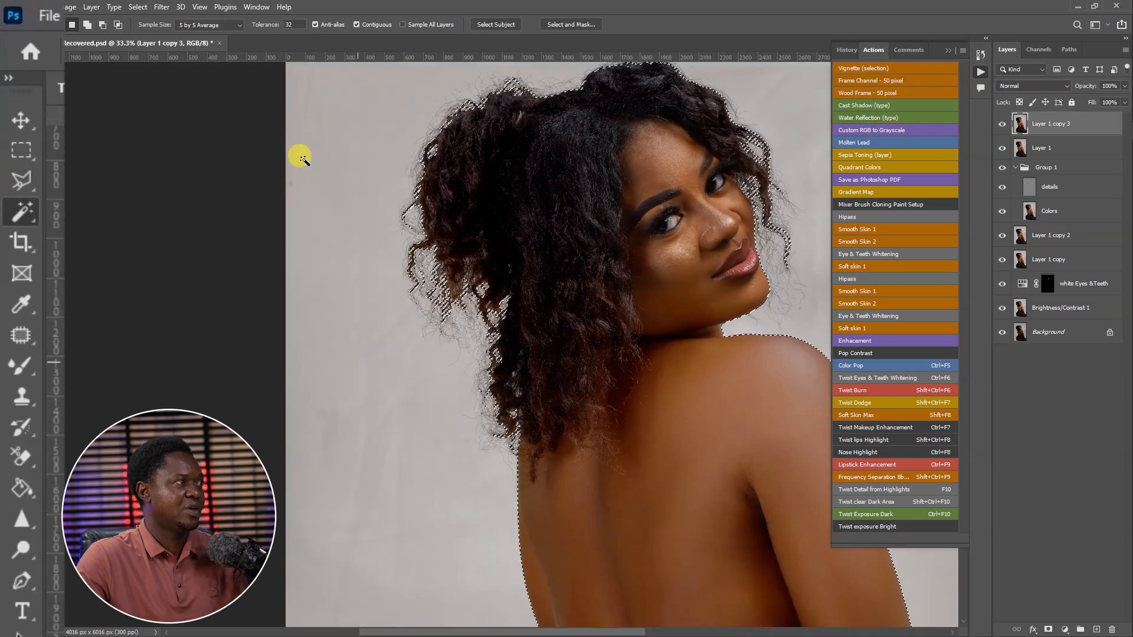
- Add a loose Polygonal Lasso outline around all the hair, down to the chin, to the selection
left_click(11, 89)
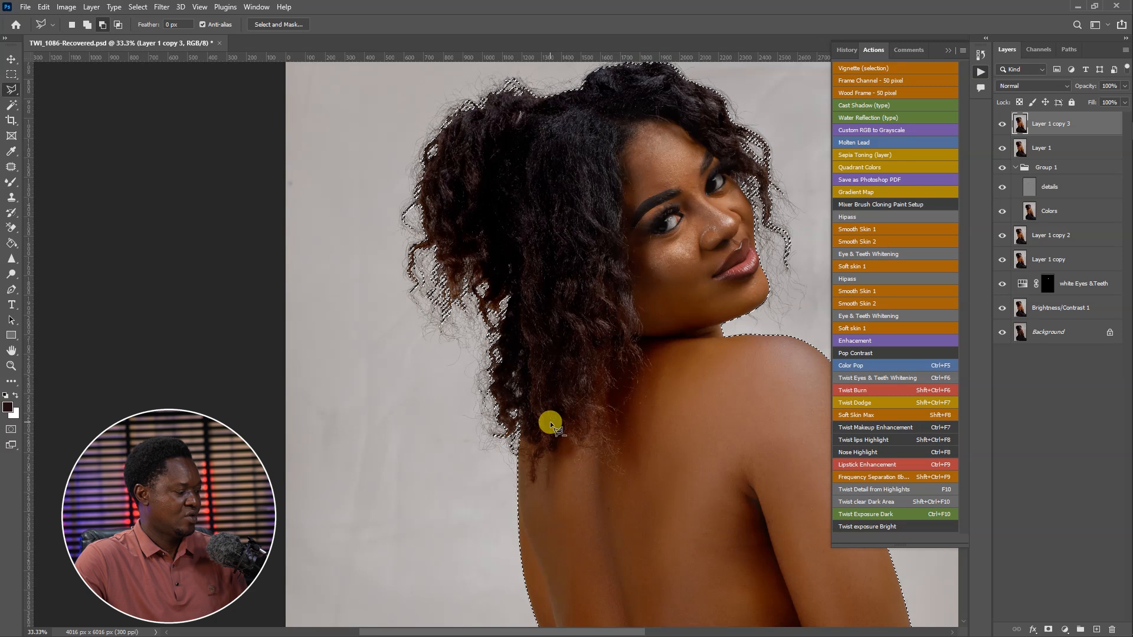
key("shift")
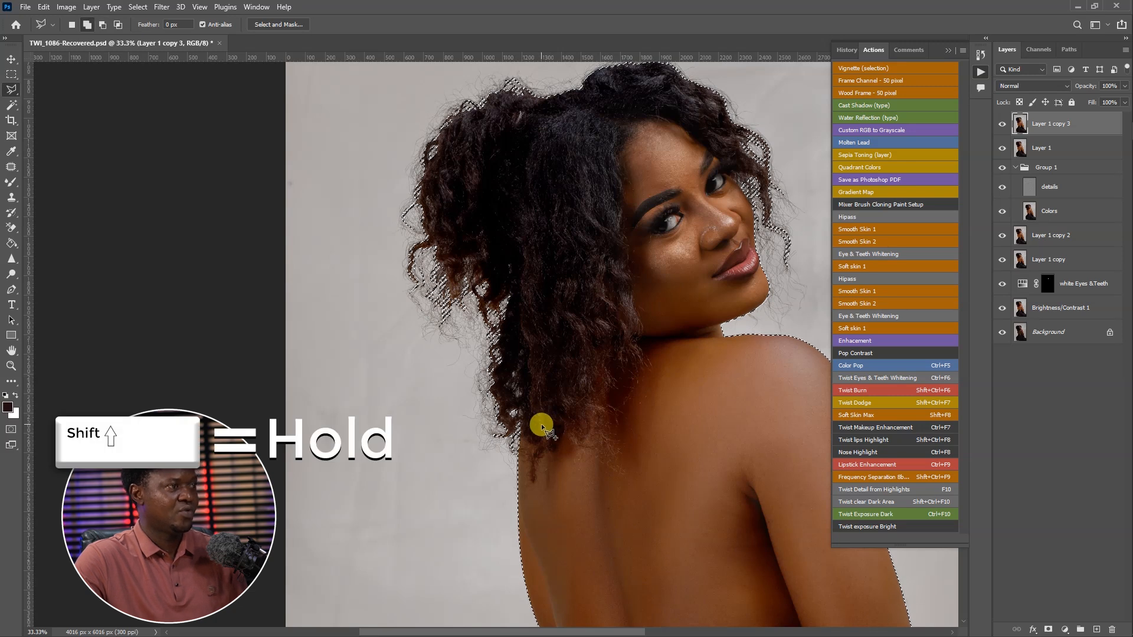
left_click(541, 424, "shift")
left_click(522, 459)
left_click(499, 461)
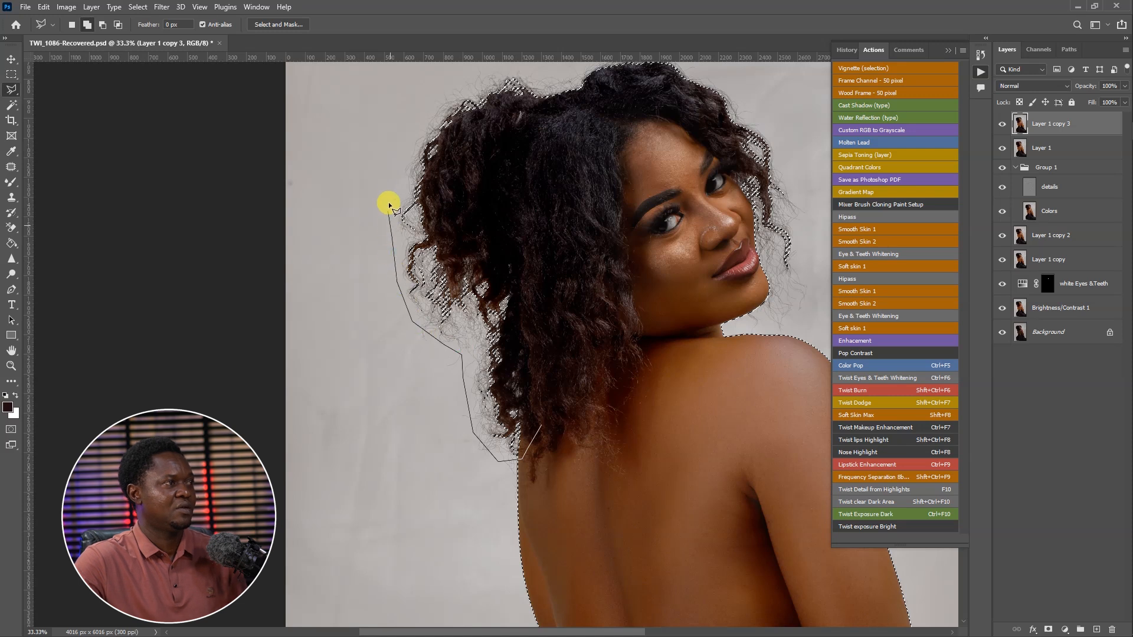
left_click(404, 160)
key("space")
left_click_drag(426, 161, 363, 388)
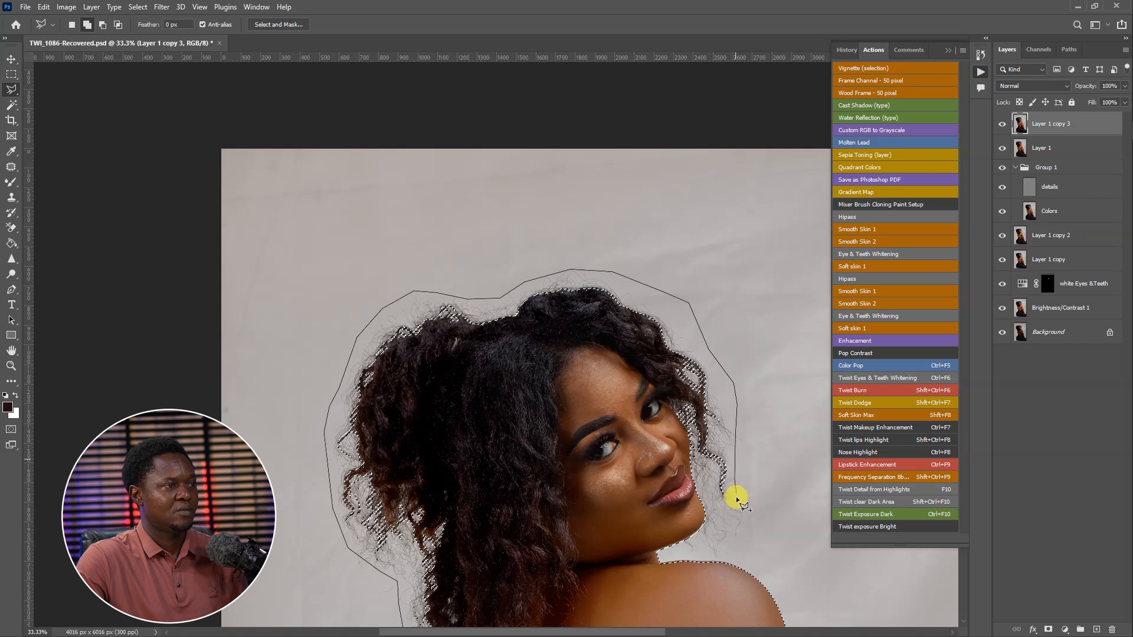
key("BackSpace")
key("BackSpace")
left_click(744, 512)
left_click(737, 530)
left_click(707, 553)
left_click(700, 549)
left_click(709, 522)
left_click(695, 483)
double_click(554, 437)
- Add the seat beneath the woman to the selection with the Polygonal Lasso Tool
key("space")
left_click_drag(518, 493, 506, 256)
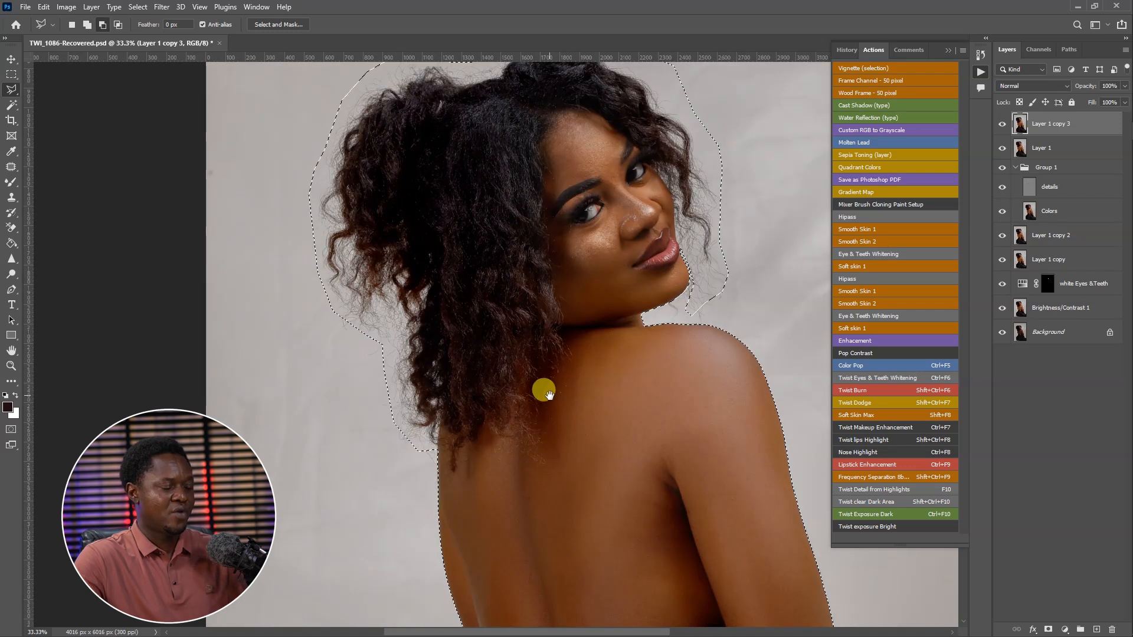
key("ctrl+minus")
key("space")
left_click_drag(528, 484, 437, 219)
left_click_drag(441, 318, 558, 236)
key("ctrl+plus")
key("ctrl+plus")
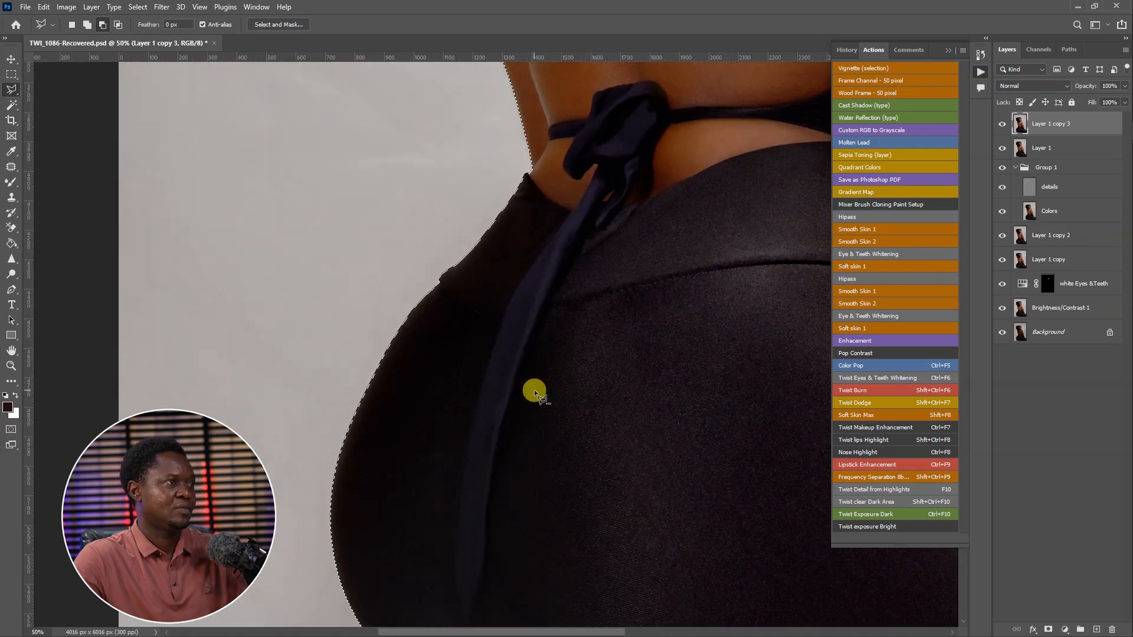
key("space")
left_click_drag(508, 454, 535, 158)
left_click_drag(475, 375, 619, 269)
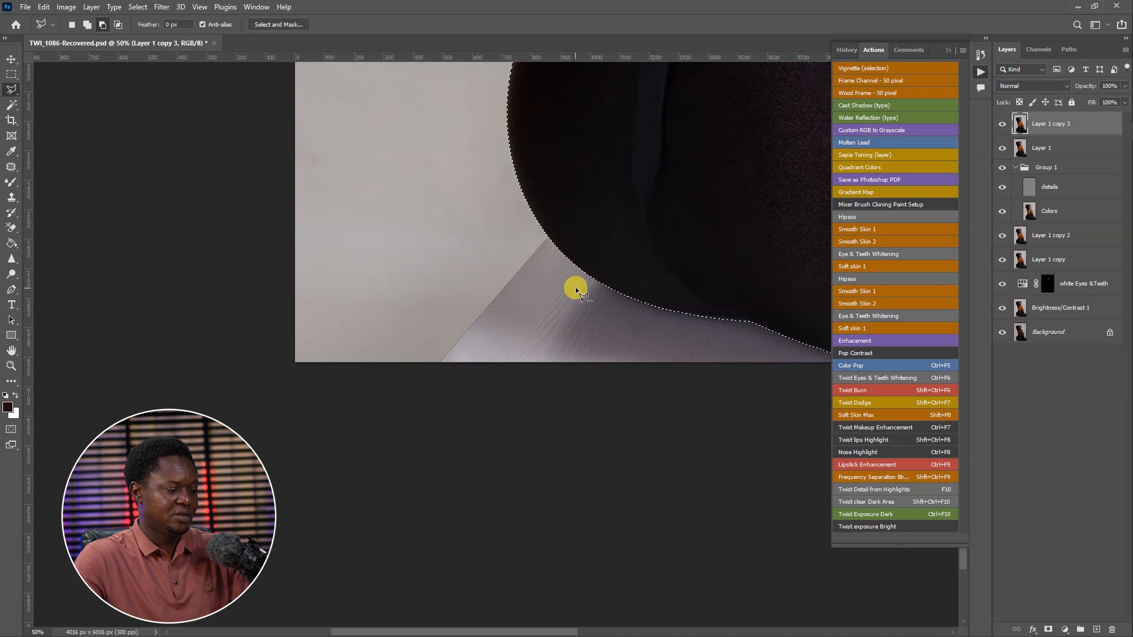
key("ctrl+plus")
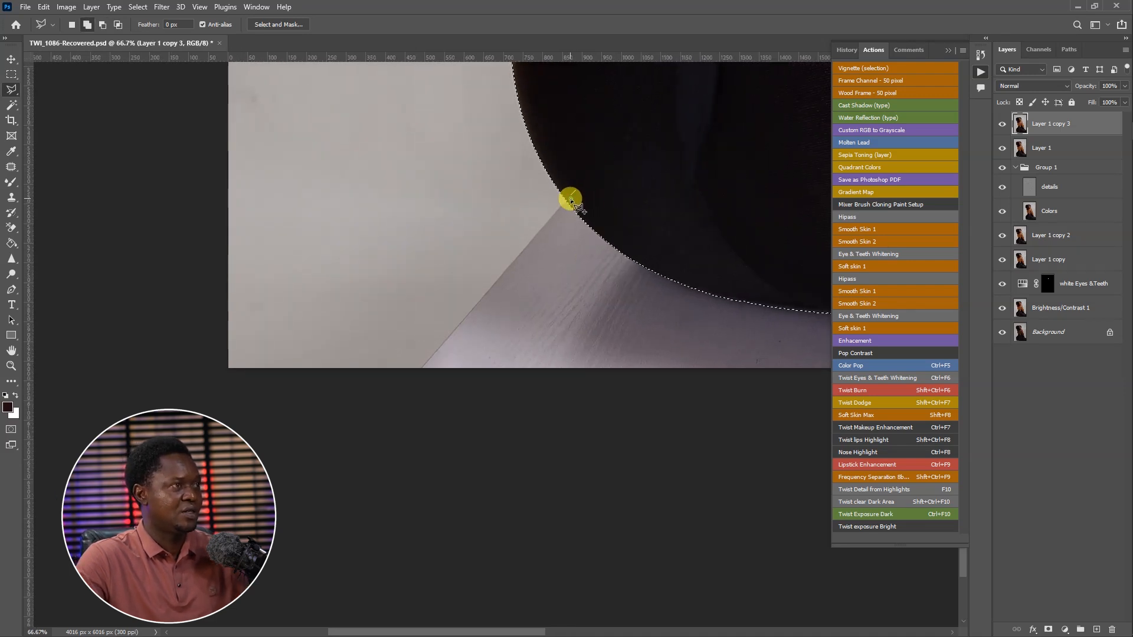
left_click(399, 391)
left_click(554, 435)
left_click(596, 431)
left_click_drag(647, 423, 331, 406)
left_click(595, 465)
left_click(675, 448)
double_click(684, 301)
- Inspect the selection edges along the hips, thigh, arm, shoulder and face
scroll(567, 267, "down", 3)
key("ctrl+plus")
key("ctrl+plus")
key("ctrl+plus")
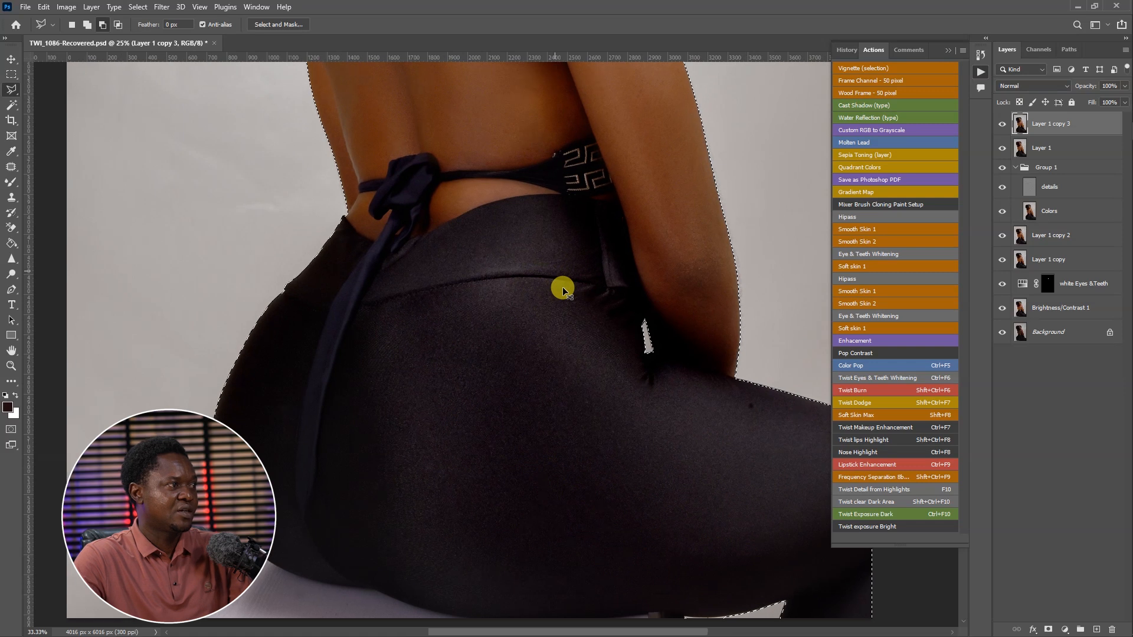
left_click_drag(250, 316, 578, 215)
left_click_drag(466, 431, 309, 246)
left_click_drag(589, 395, 348, 305)
left_click_drag(624, 333, 277, 340)
left_click_drag(591, 329, 436, 498)
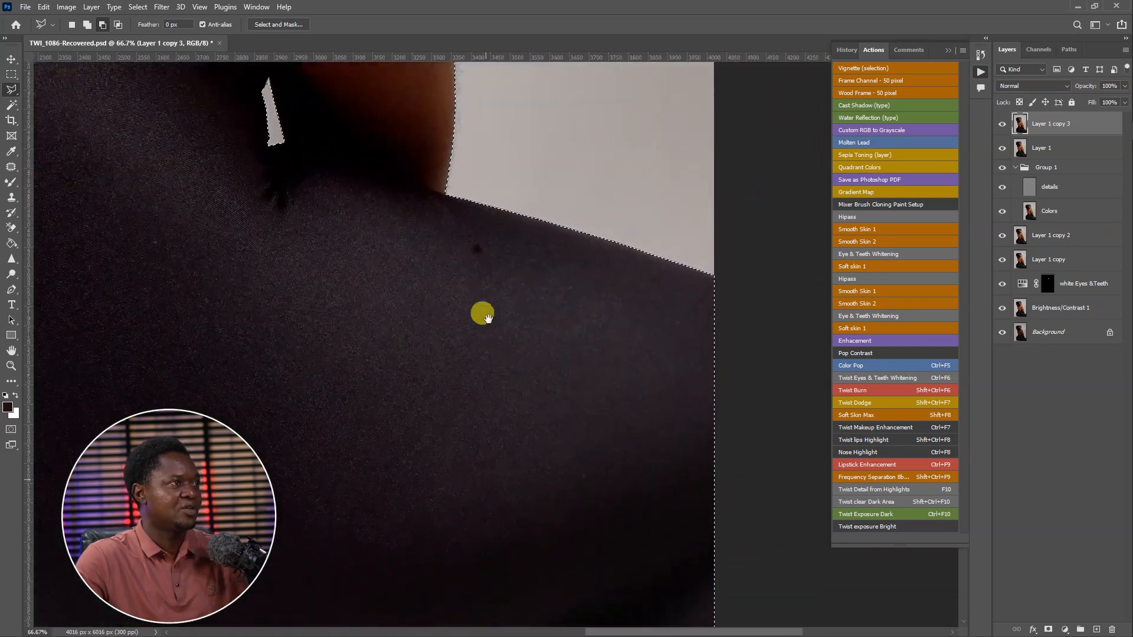
left_click_drag(480, 313, 543, 515)
left_click_drag(528, 194, 618, 437)
left_click_drag(609, 346, 697, 517)
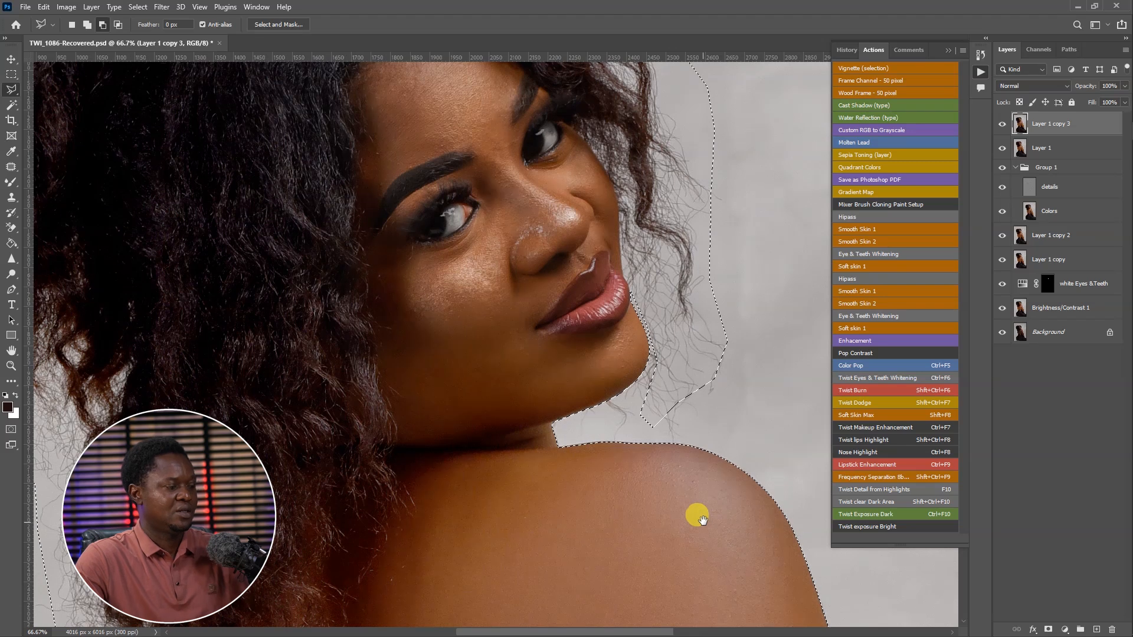
key("ctrl+0")
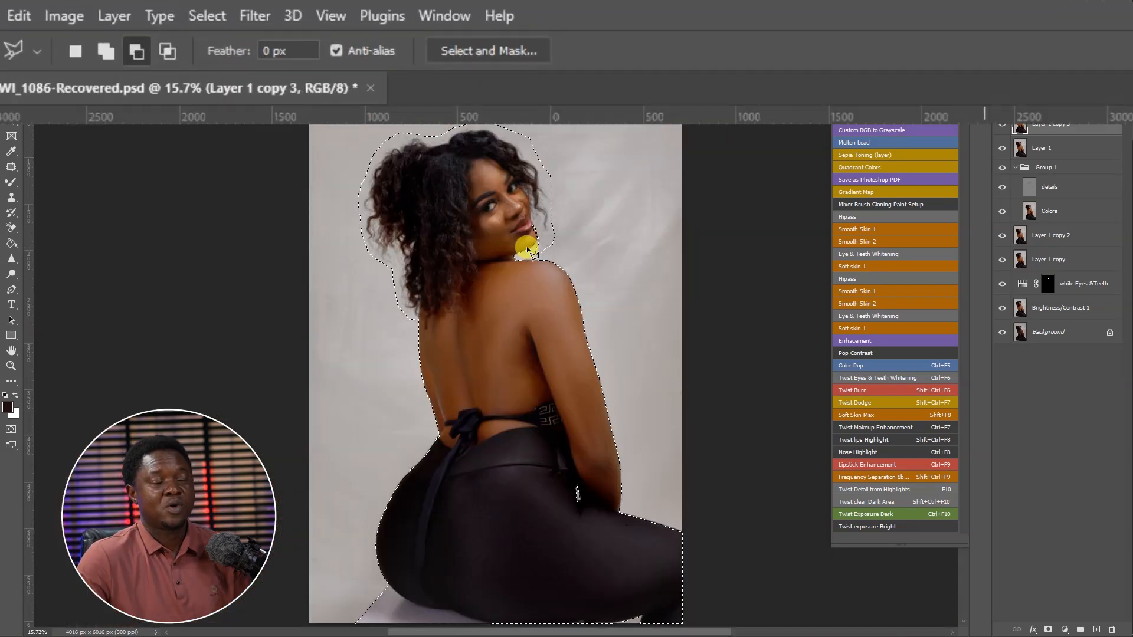
- Open the selection in Select and Mask and set the red overlay's opacity to 51%
left_click(479, 46)
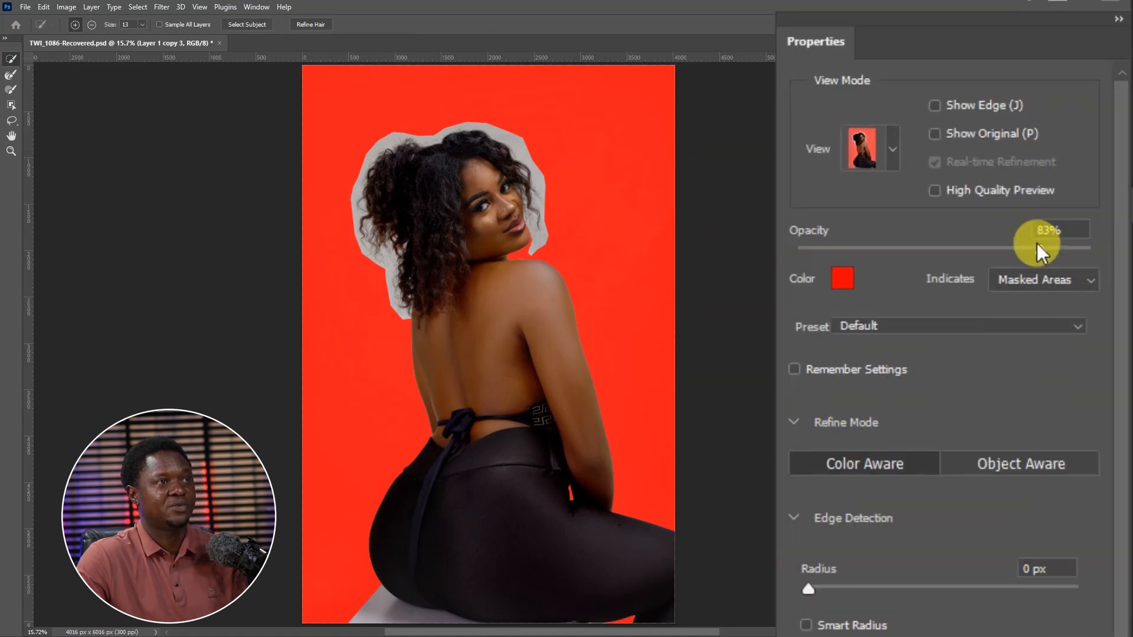
left_click_drag(1040, 251, 947, 249)
- Preview the selection in the Marching Ants view mode and return to Overlay
left_click(892, 149)
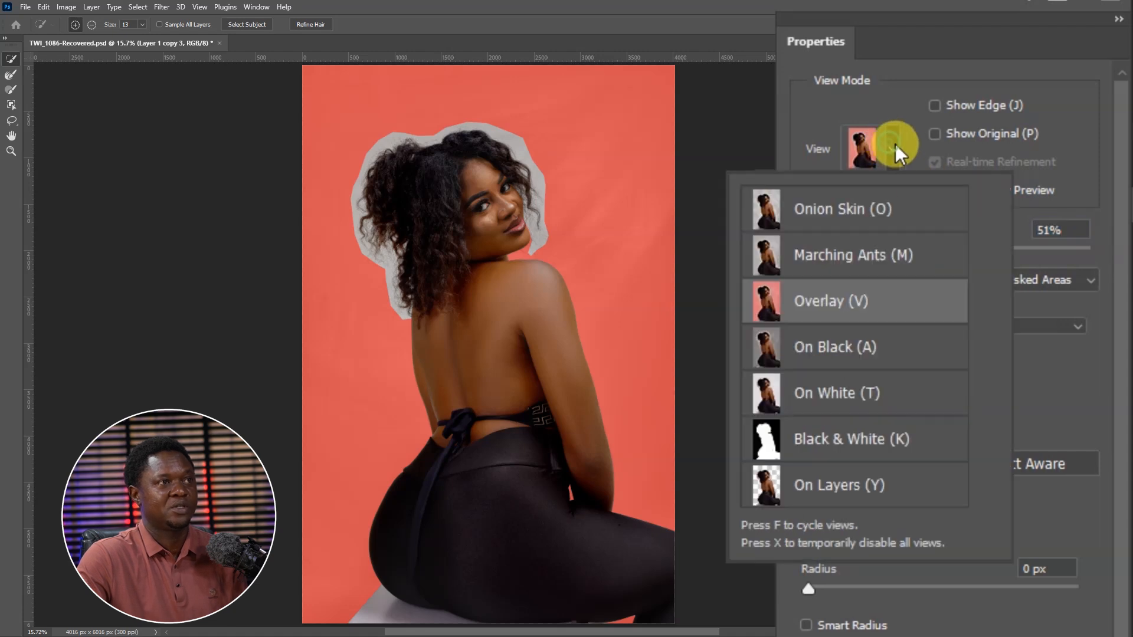
left_click(879, 257)
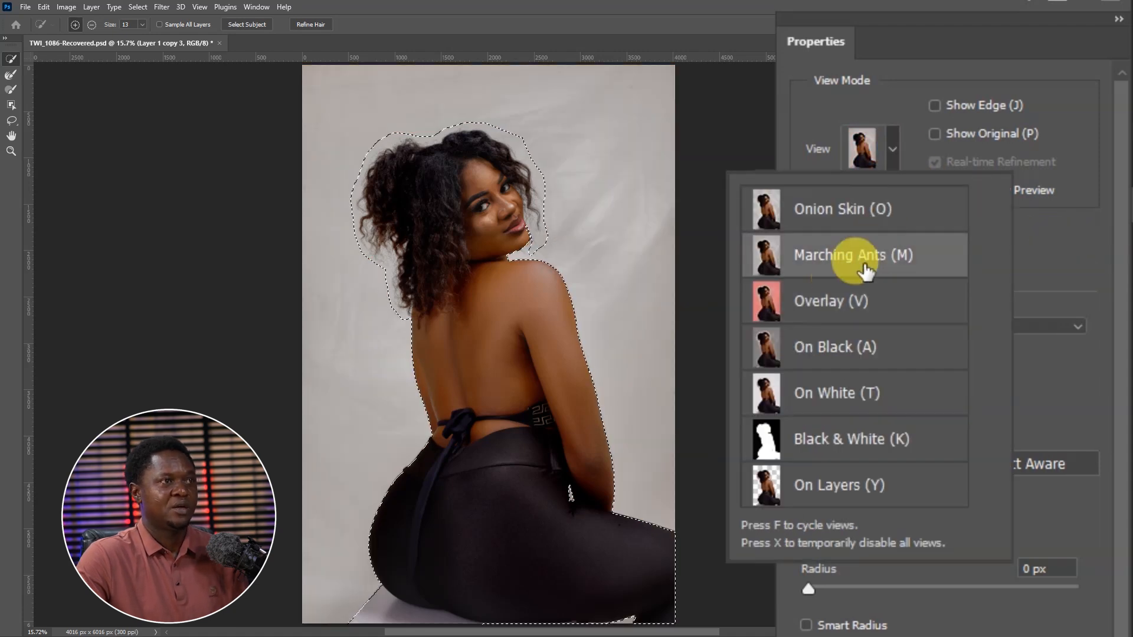
left_click(894, 142)
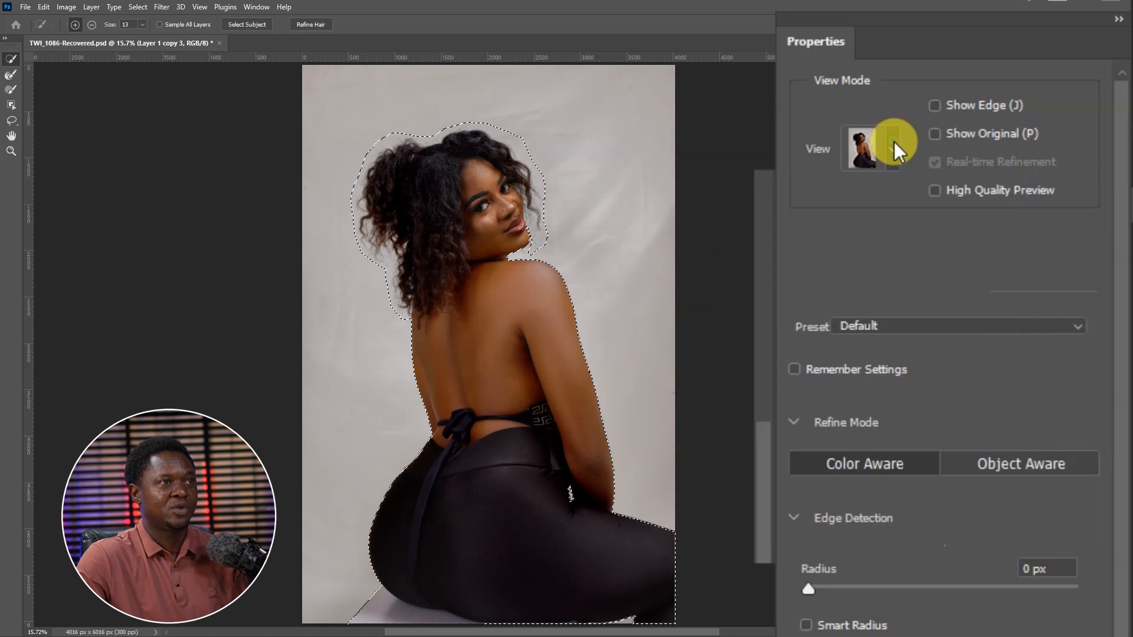
left_click(894, 141)
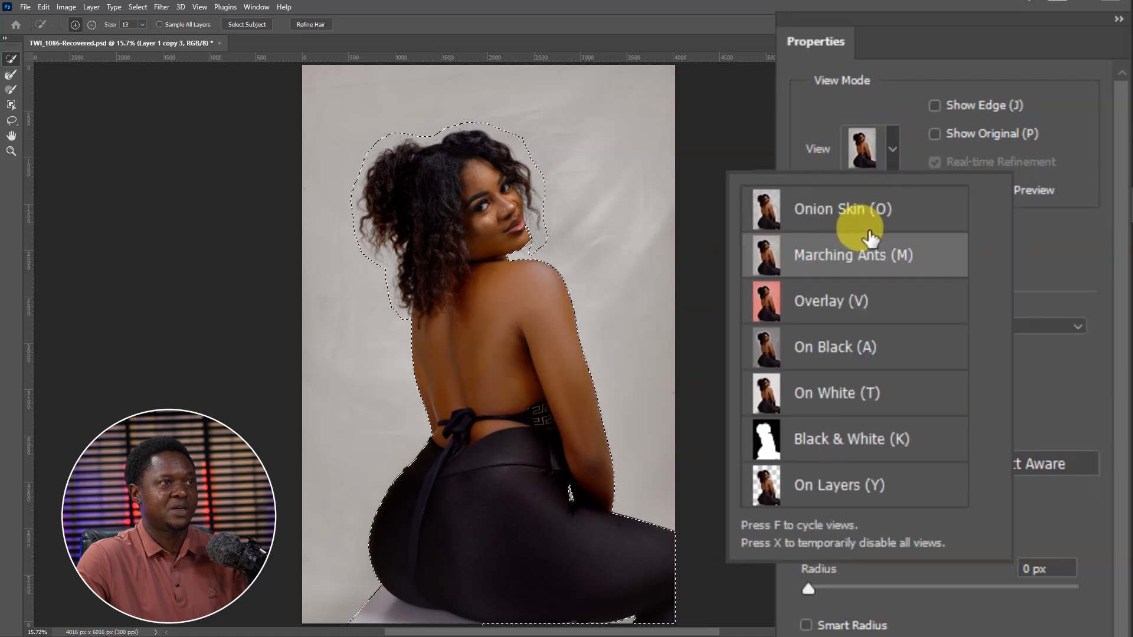
left_click(844, 308)
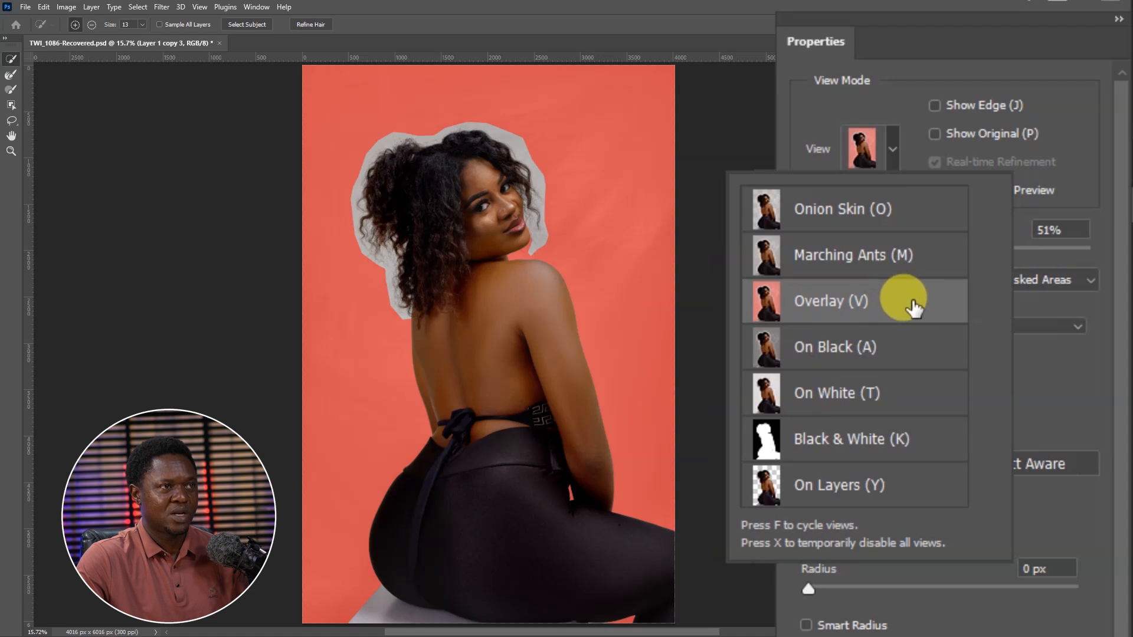
left_click(869, 88)
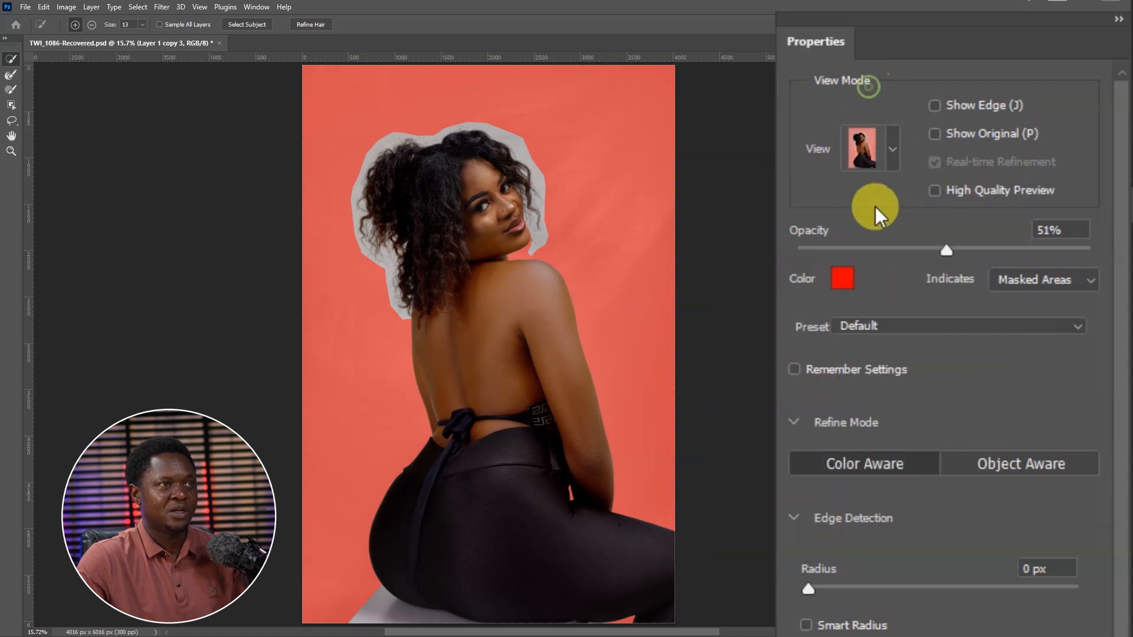
- Set the red overlay's opacity to 78% and run Refine Hair on the selection
left_click_drag(976, 248, 1028, 251)
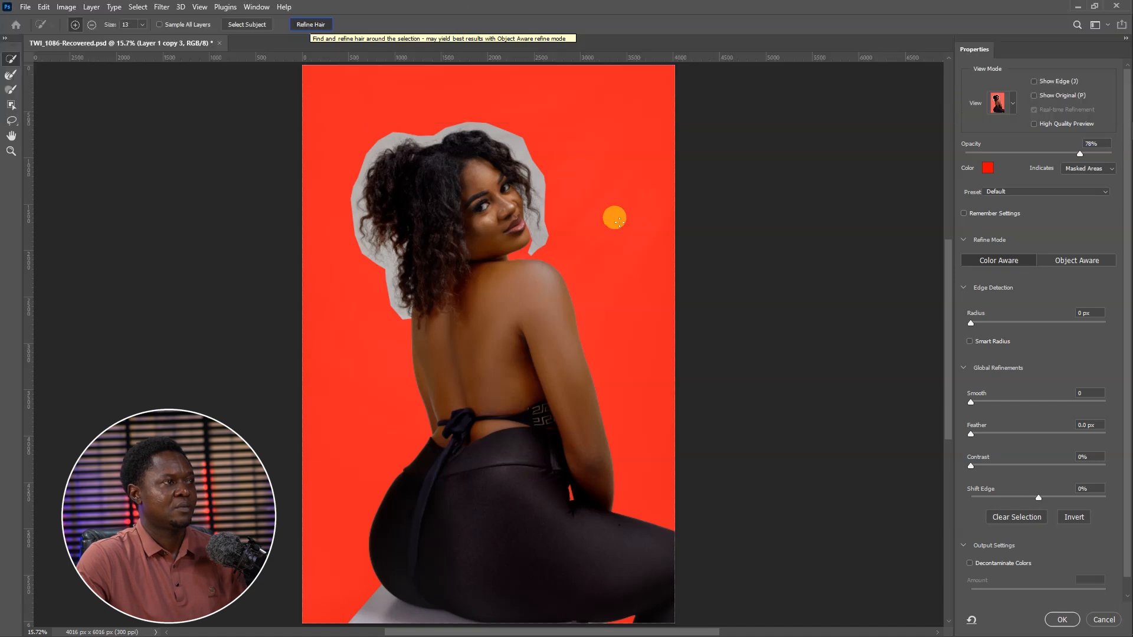
key("ctrl+plus")
key("ctrl+plus")
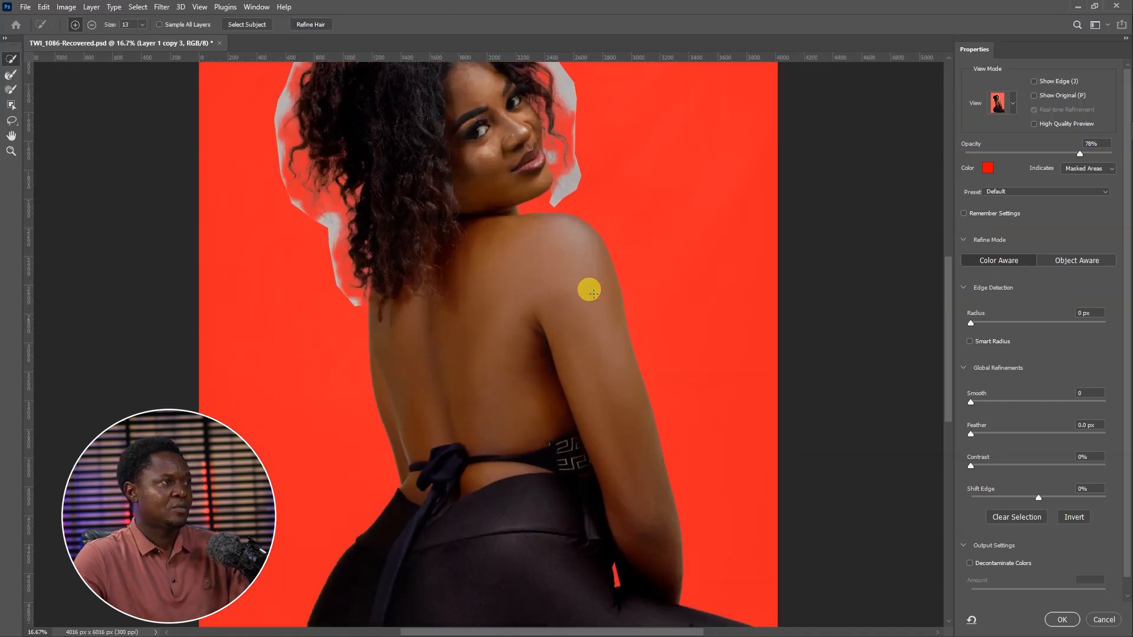
key("ctrl+plus")
key("ctrl+plus")
left_click_drag(491, 223, 691, 524)
left_click_drag(676, 338, 639, 541)
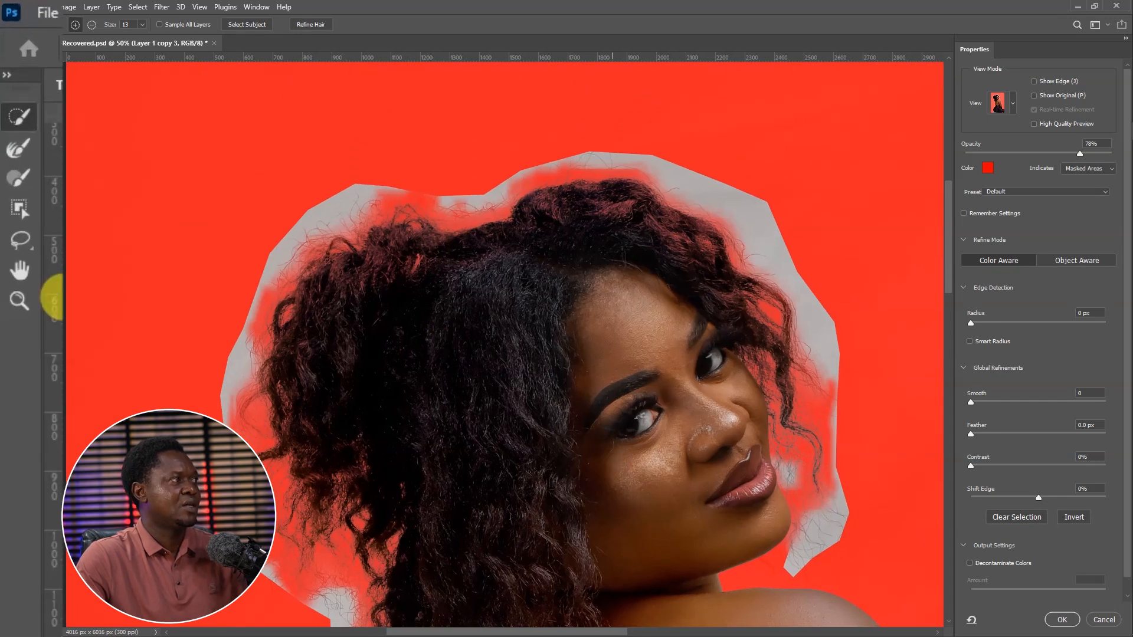
- Brush over the upper-left edge of the hair with the Refine Edge Brush at size 200
left_click(18, 155)
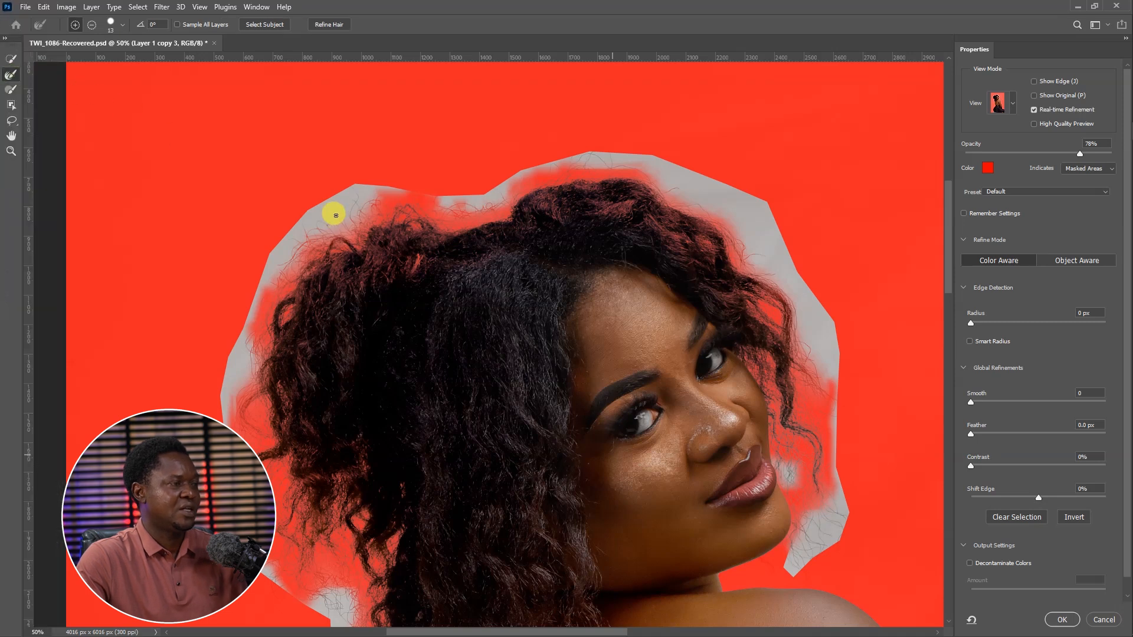
key("bracketright")
key("bracketright")
key("bracketright")
key("bracketright")
key("bracketright")
key("bracketright")
key("bracketright")
key("bracketright")
key("bracketright")
key("bracketright")
key("bracketright")
key("bracketright")
key("bracketright")
key("bracketright")
key("bracketright")
key("bracketright")
key("bracketright")
key("bracketright")
key("bracketright")
key("bracketright")
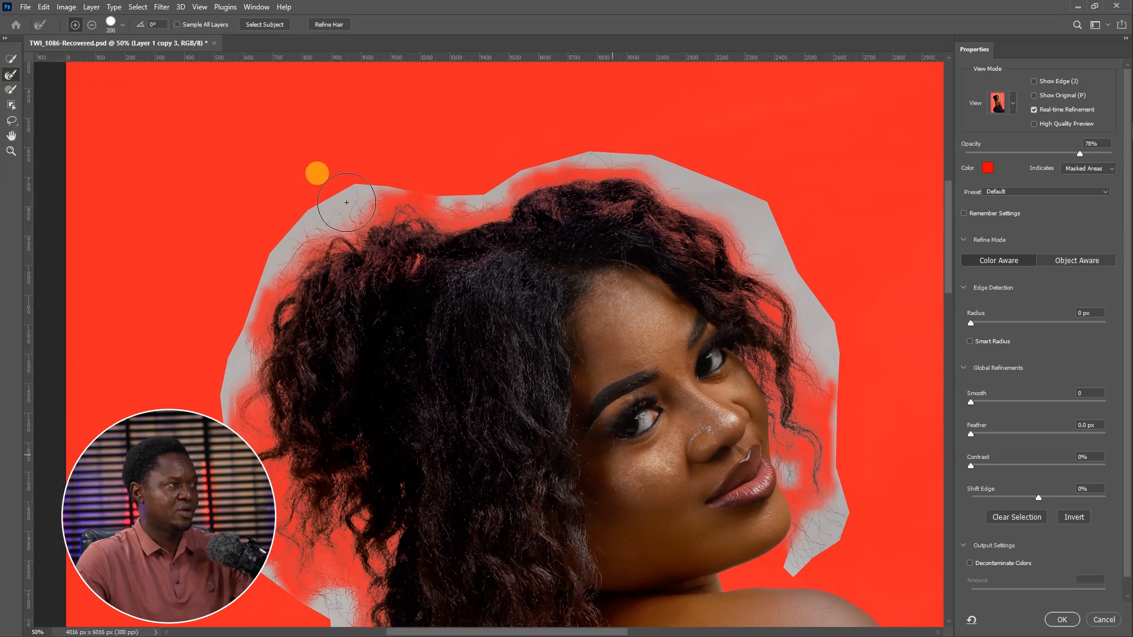
mouse_move(361, 193)
left_mouse_down()
mouse_move(291, 219)
mouse_move(245, 262)
mouse_move(211, 388)
mouse_move(213, 476)
mouse_move(225, 466)
mouse_move(186, 202)
left_mouse_up()
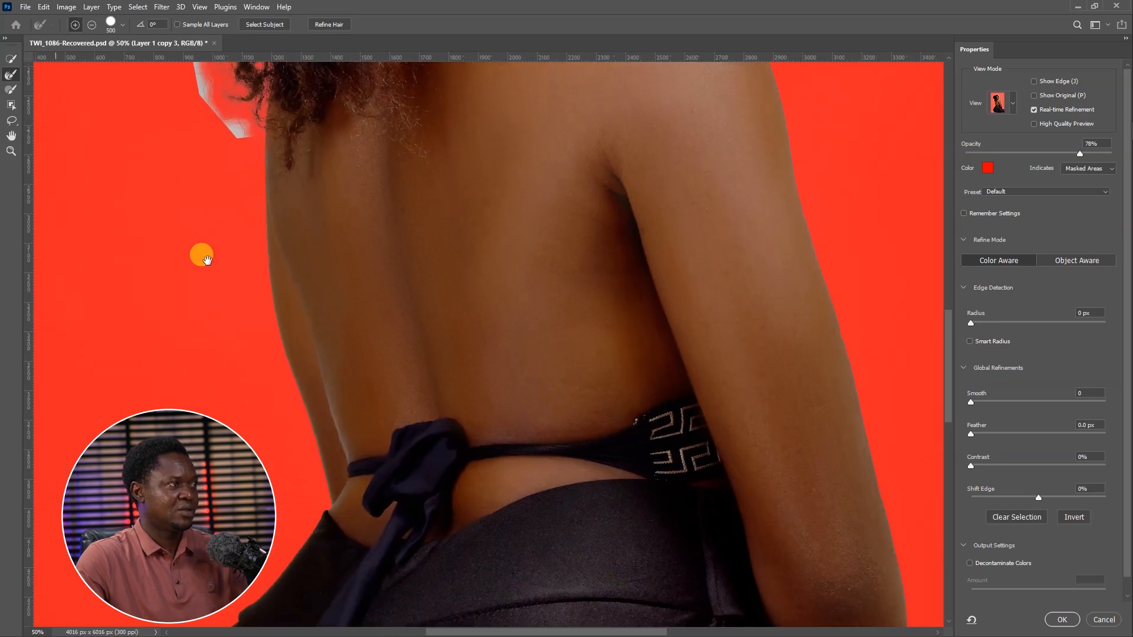
- Brush along the remaining hair edges, including the top and around the face, to remove the leftover grey backdrop from the selection
left_click_drag(266, 256, 487, 525)
key("bracketleft")
key("bracketleft")
key("bracketleft")
key("bracketleft")
key("bracketleft")
mouse_move(380, 234)
left_mouse_down()
mouse_move(365, 204)
mouse_move(380, 219)
left_mouse_up()
mouse_move(330, 142)
left_mouse_down()
mouse_move(435, 236)
mouse_move(464, 236)
mouse_move(458, 217)
mouse_move(436, 284)
mouse_move(436, 337)
mouse_move(450, 392)
mouse_move(470, 367)
mouse_move(468, 412)
mouse_move(482, 389)
mouse_move(460, 218)
mouse_move(425, 510)
left_mouse_up()
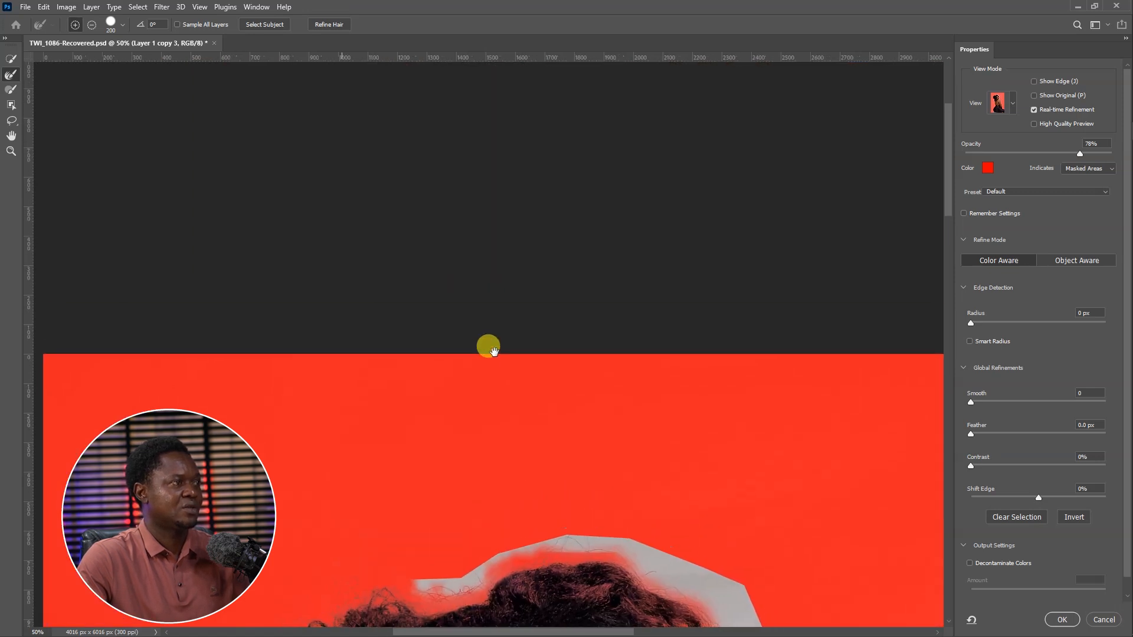
left_click_drag(479, 466, 422, 95)
mouse_move(389, 212)
left_mouse_down()
mouse_move(491, 185)
mouse_move(668, 215)
mouse_move(751, 322)
mouse_move(772, 500)
mouse_move(744, 516)
mouse_move(711, 384)
mouse_move(746, 526)
mouse_move(736, 575)
mouse_move(733, 384)
left_mouse_up()
key("ctrl+minus")
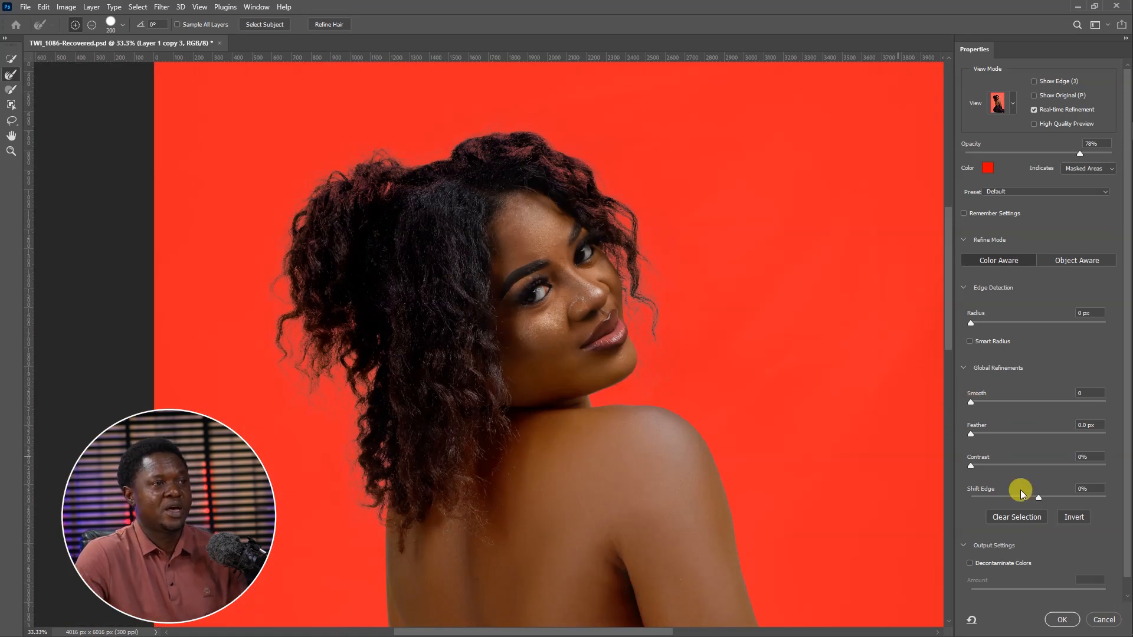
- Set the refined selection to output as a Layer Mask
left_click_drag(1126, 539, 1128, 571)
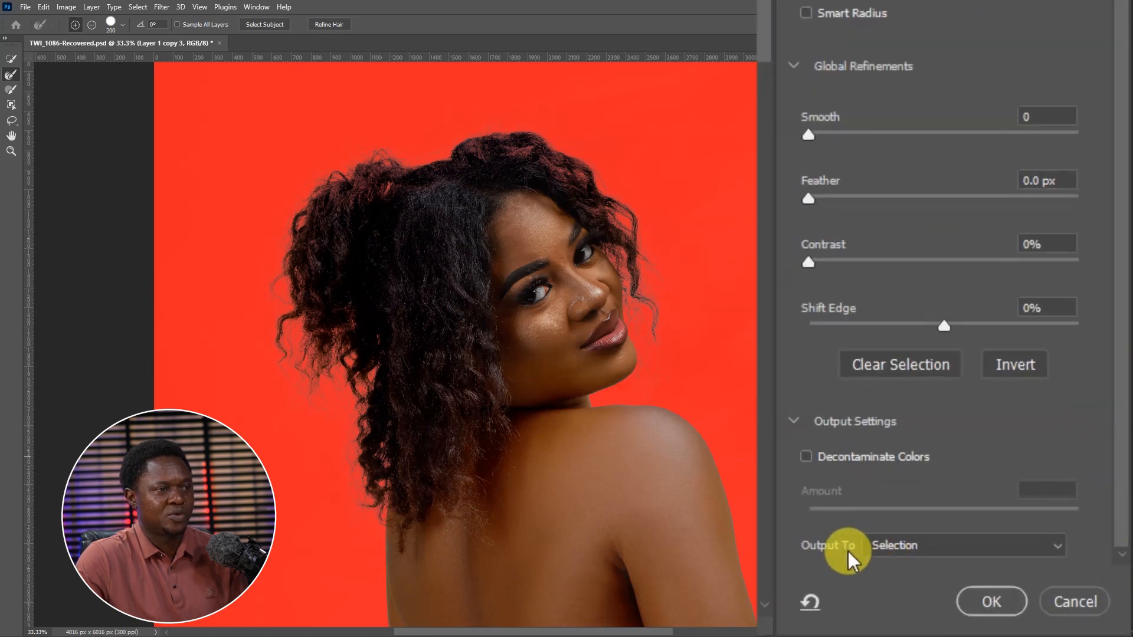
left_click(912, 549)
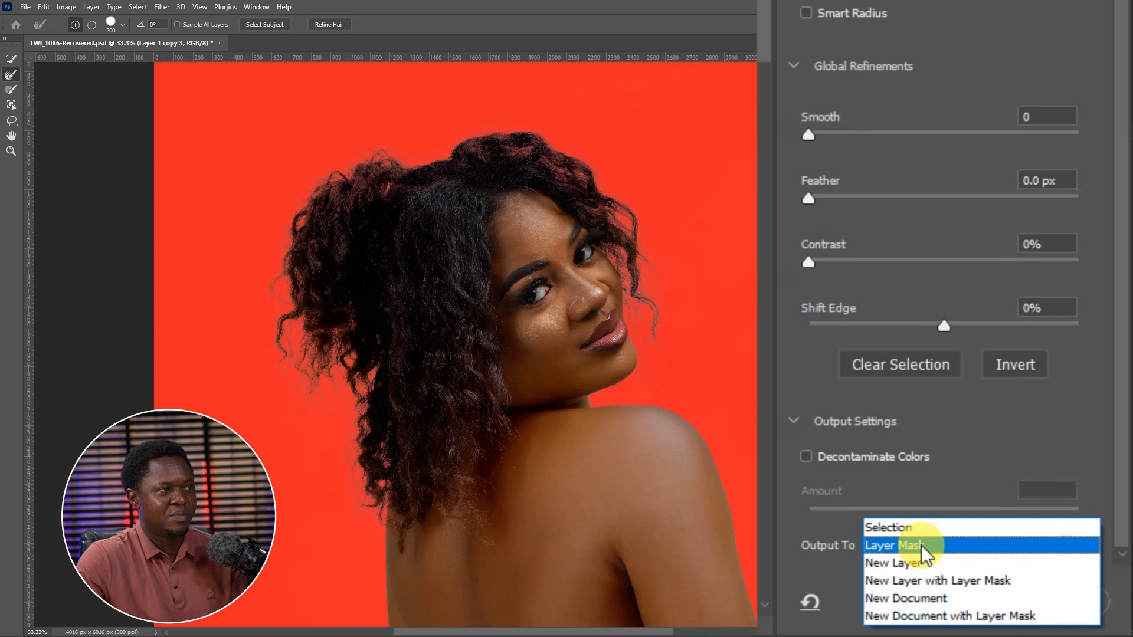
left_click(921, 545)
- Try Shift Edge values of +68% and -36%, return it close to 0%, and apply the layer mask
left_click_drag(930, 326, 1007, 324)
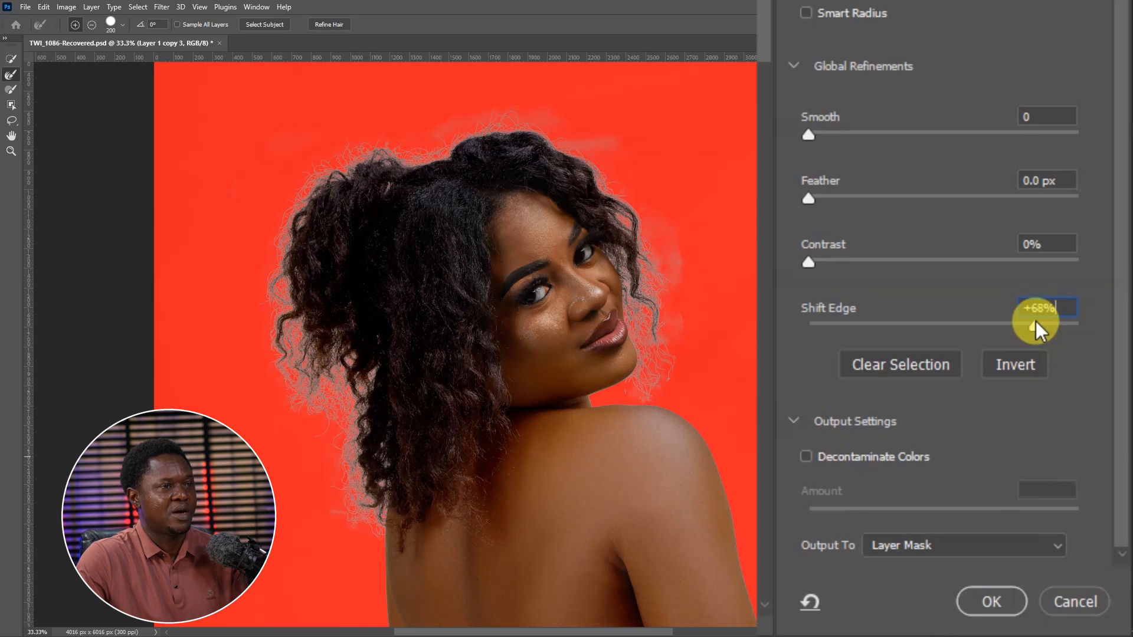
left_click_drag(1014, 328, 894, 328)
key("ctrl+plus")
key("ctrl+plus")
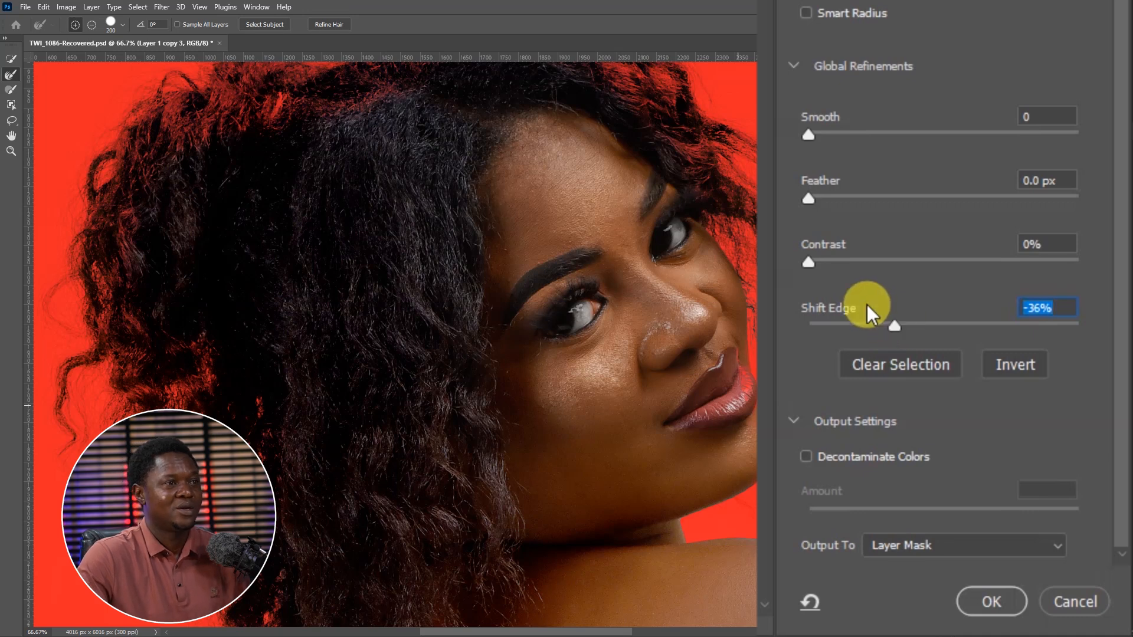
left_click_drag(901, 324, 949, 326)
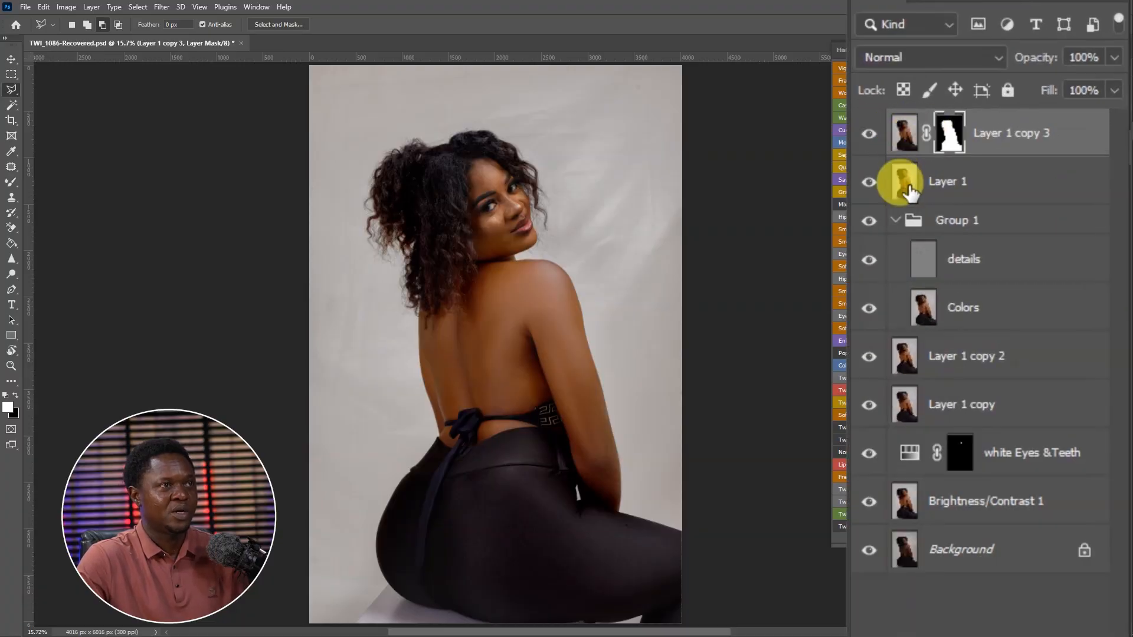
- On Layer 1, load the mask of Layer 1 copy 3 as a selection and add a loose polygonal outline around the hair
left_click(907, 189)
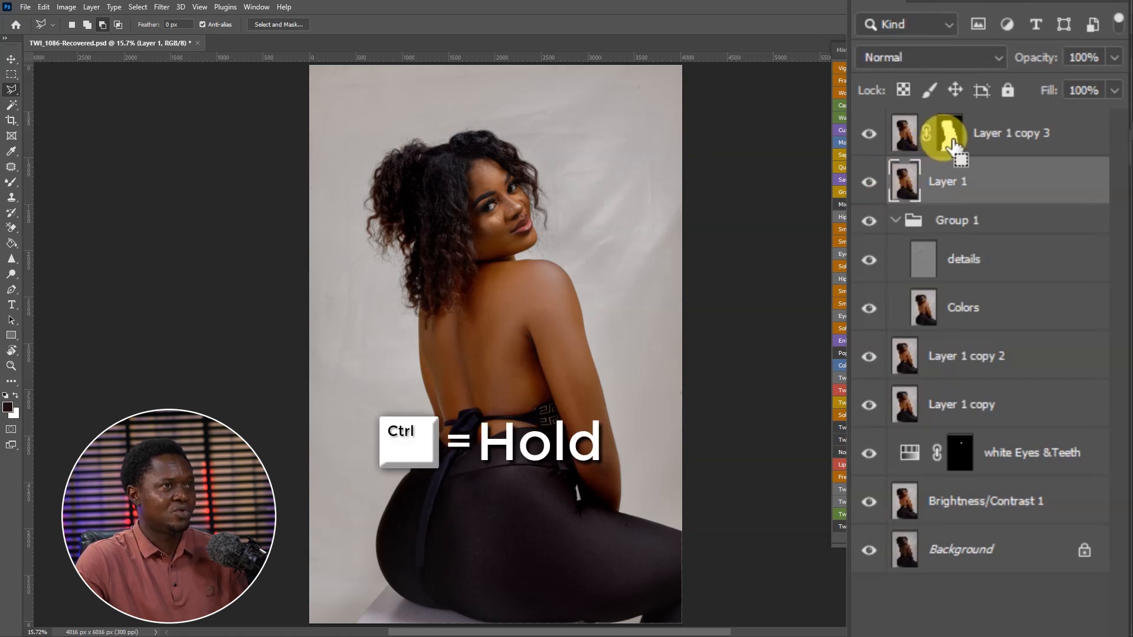
left_click(949, 134, "ctrl")
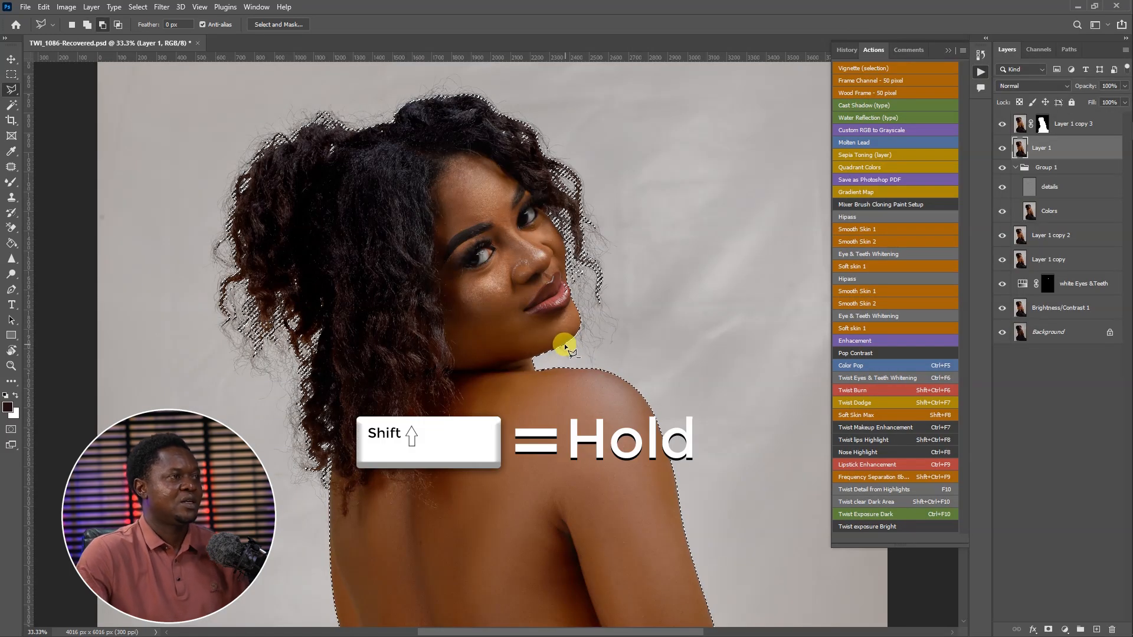
left_click(555, 335, "shift")
left_click(567, 352)
left_click(610, 359)
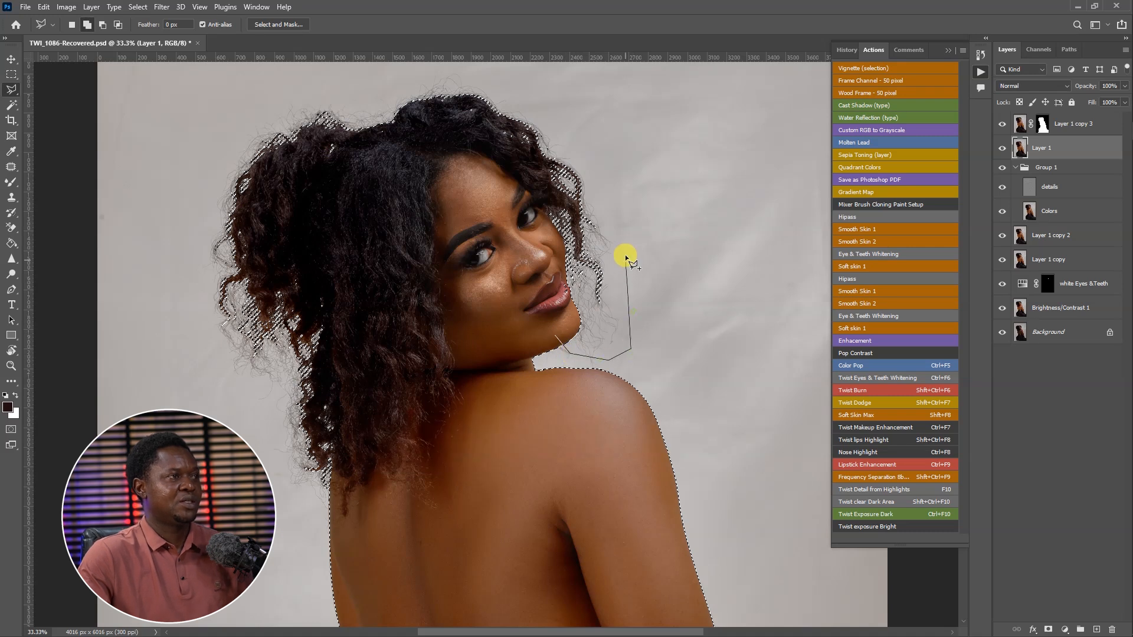
left_click_drag(531, 109, 614, 168)
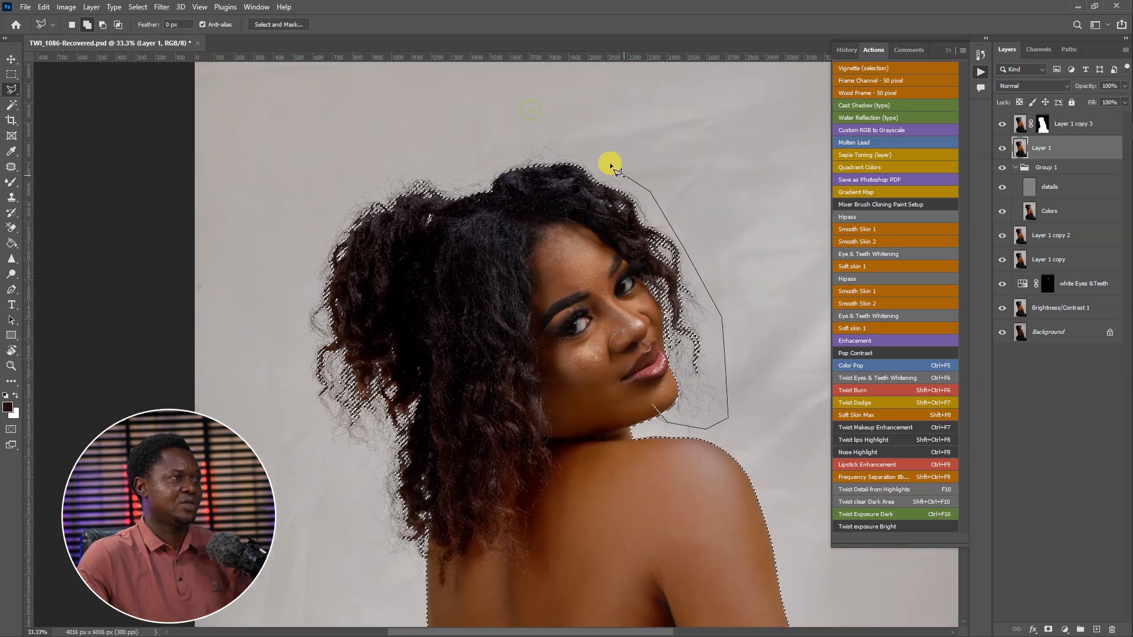
double_click(536, 416)
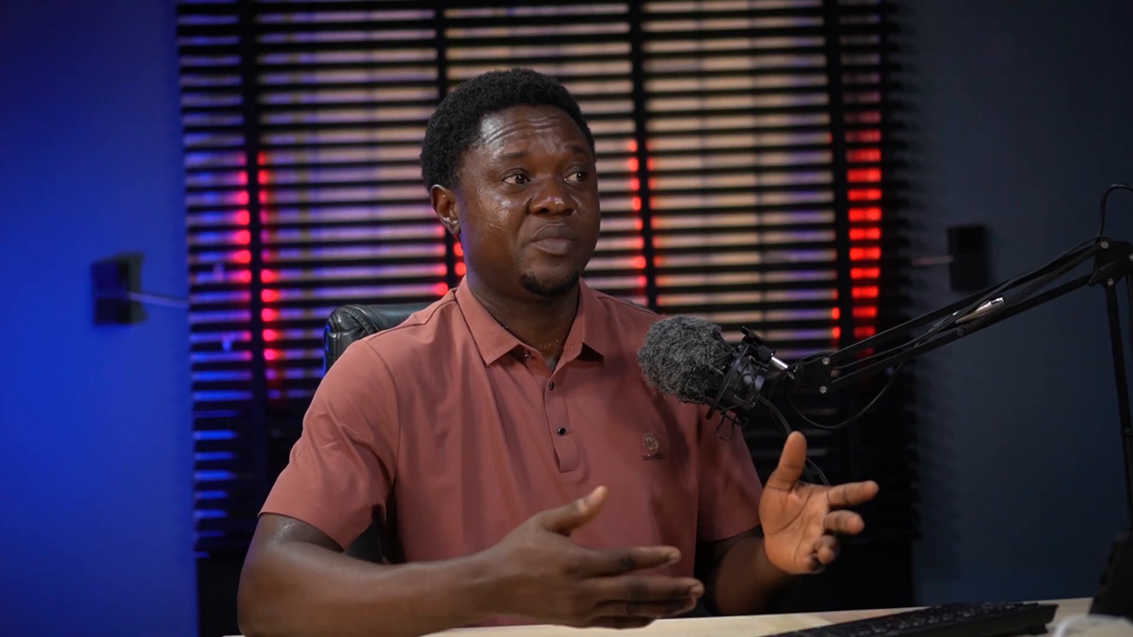
left_click(991, 221)
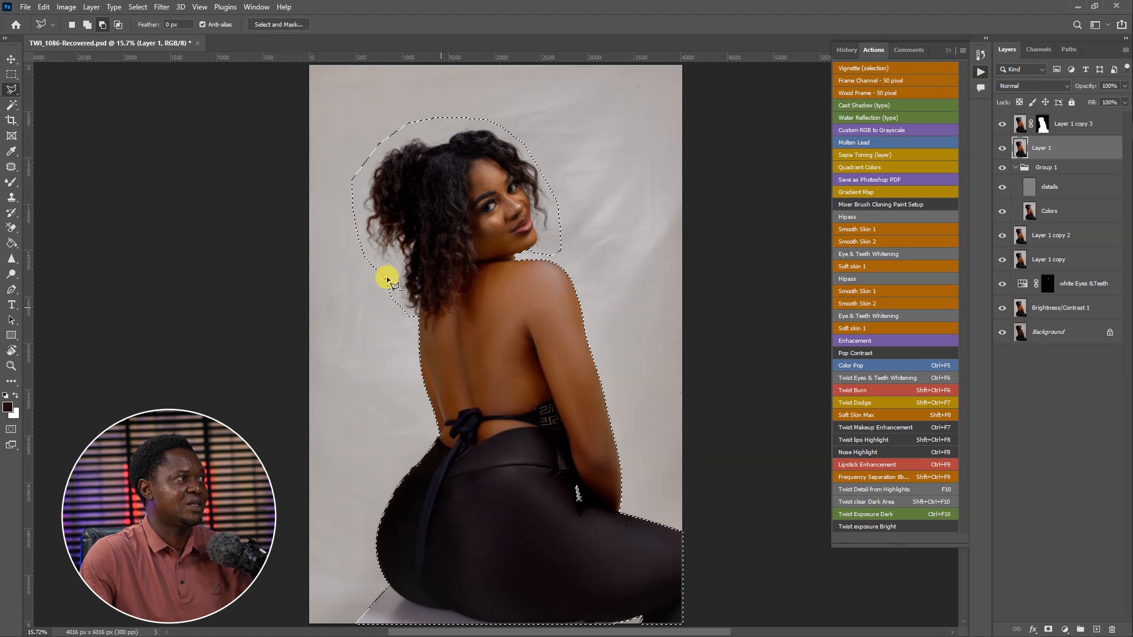
- Expand the selection around the woman by 20 pixels and check its margin along the body
left_click(136, 7)
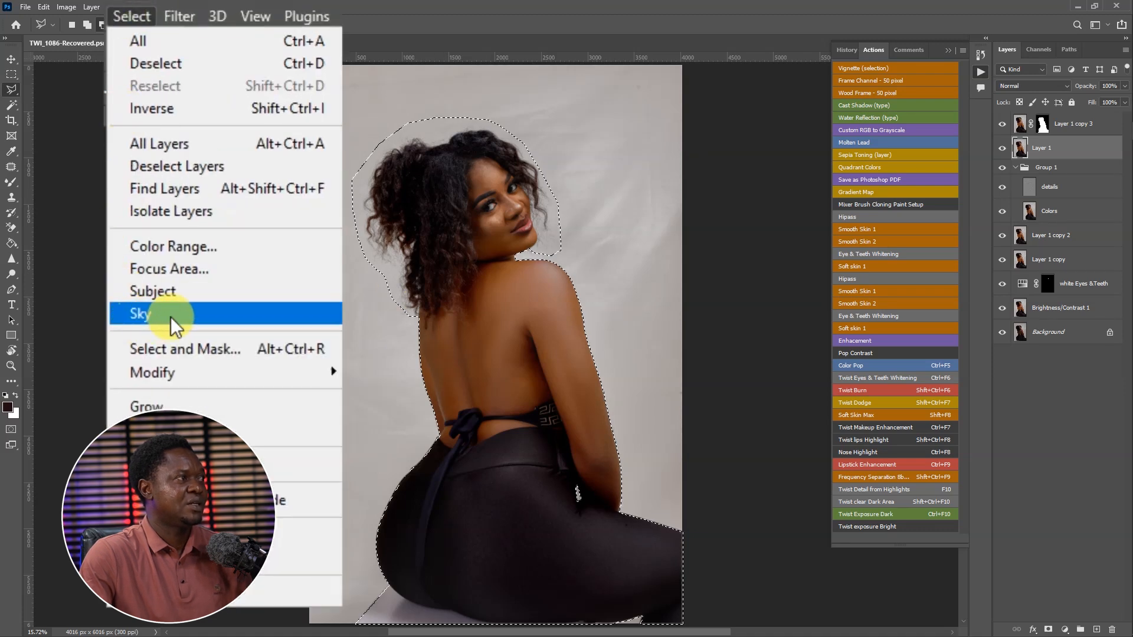
mouse_move(154, 369)
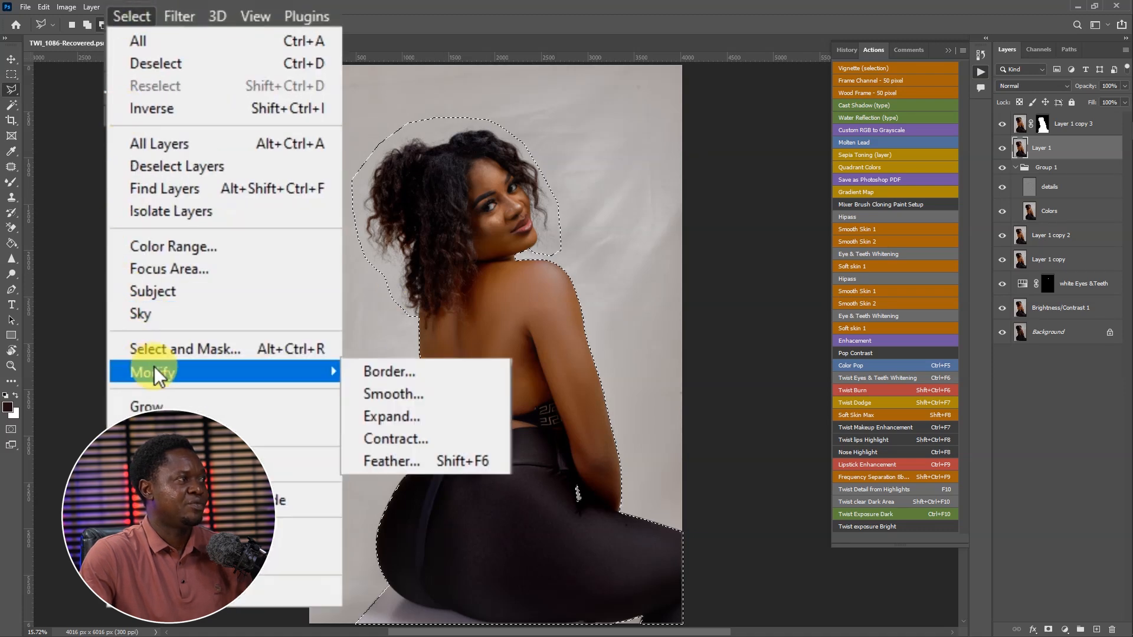
left_click(406, 416)
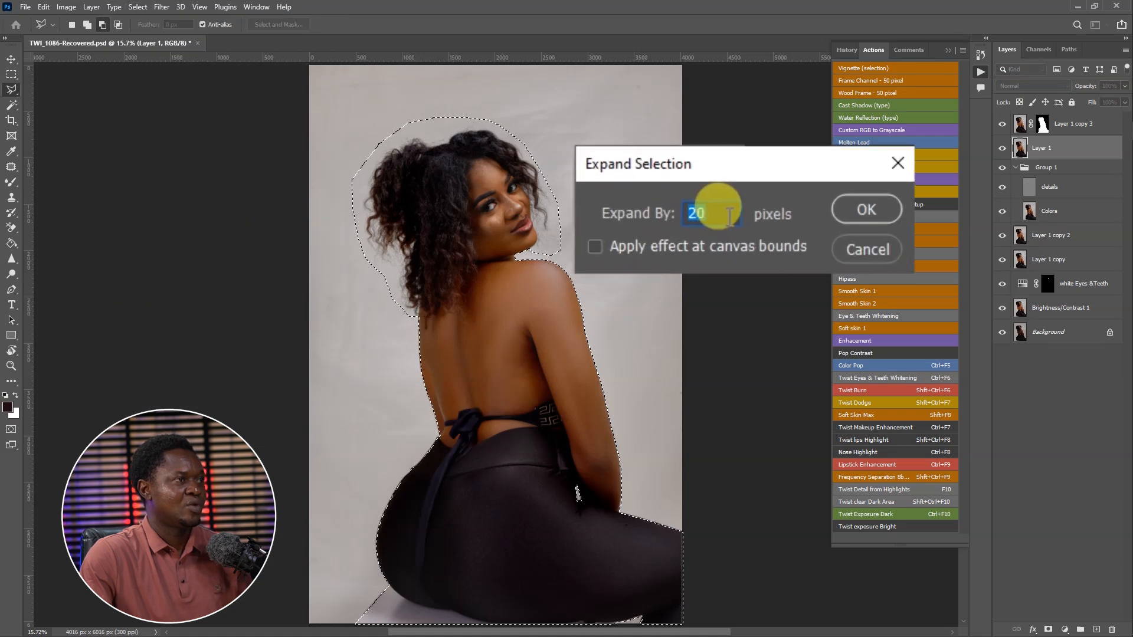
left_click(866, 209)
key("ctrl+plus")
key("ctrl+plus")
key("ctrl+plus")
key("ctrl+plus")
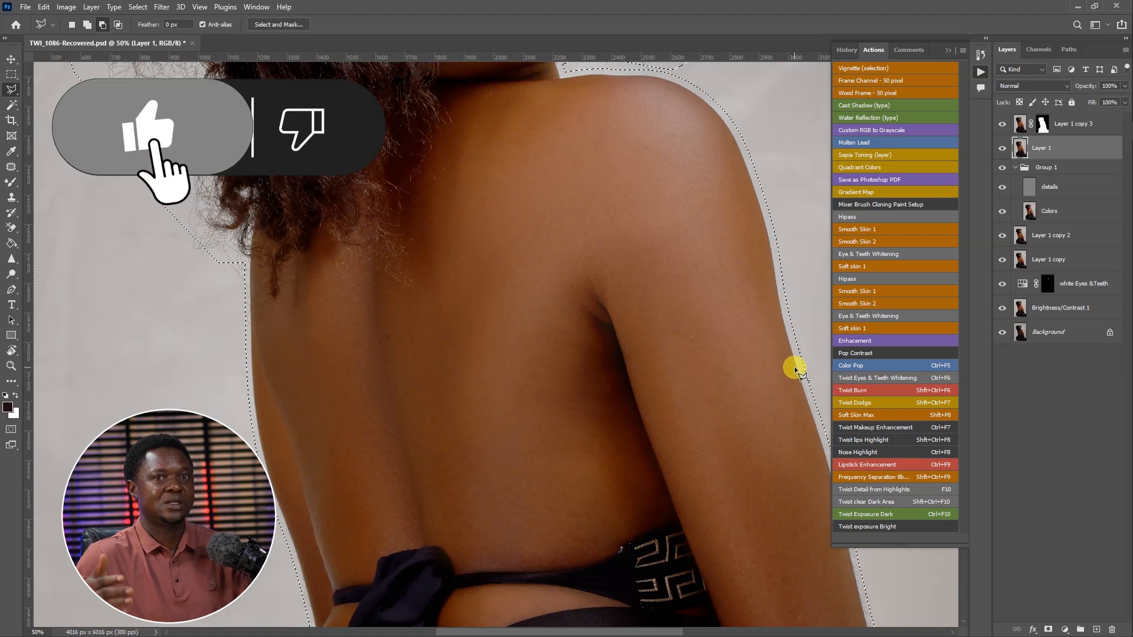
key("ctrl+minus")
key("ctrl+minus")
key("ctrl+minus")
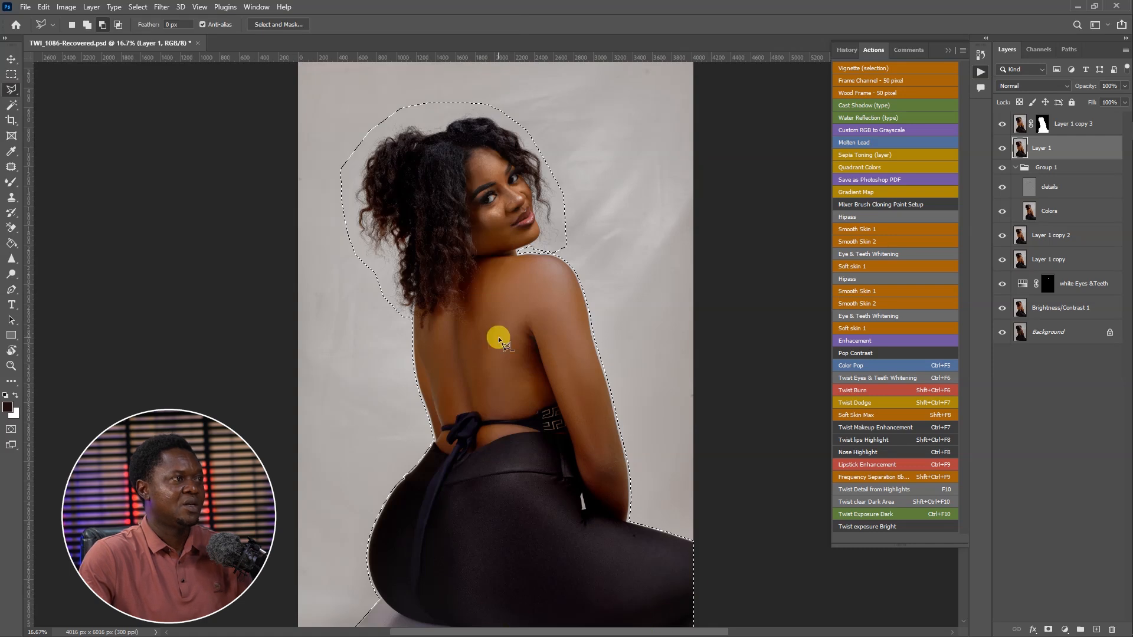
- Replace the selected woman with backdrop using Content-Aware Fill output to a new layer, and deselect
right_click(483, 294)
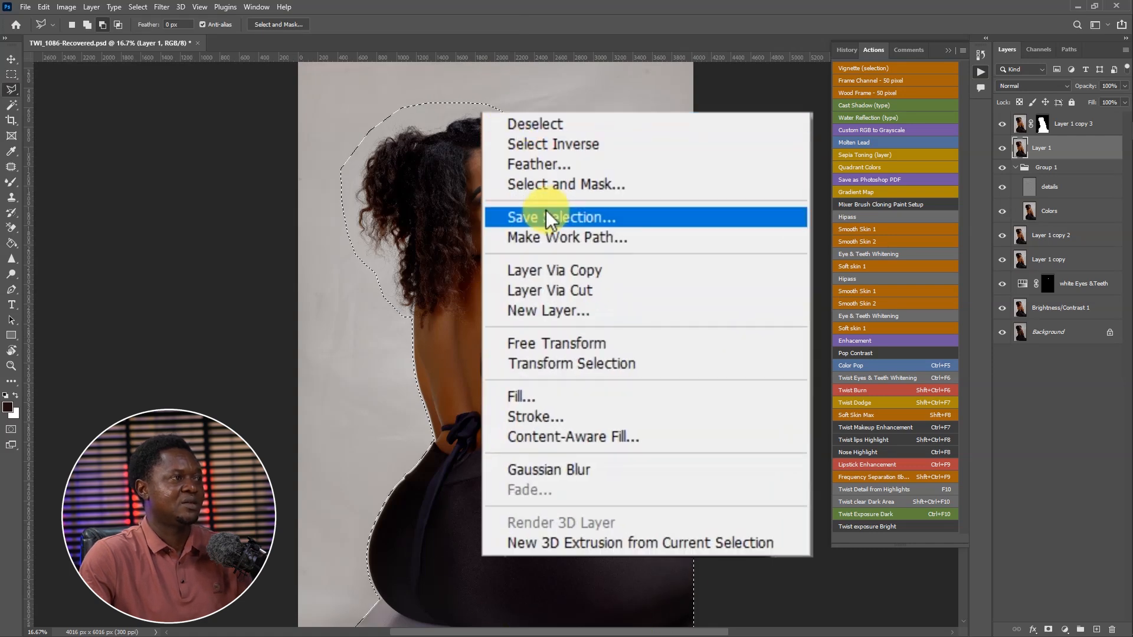
left_click(600, 438)
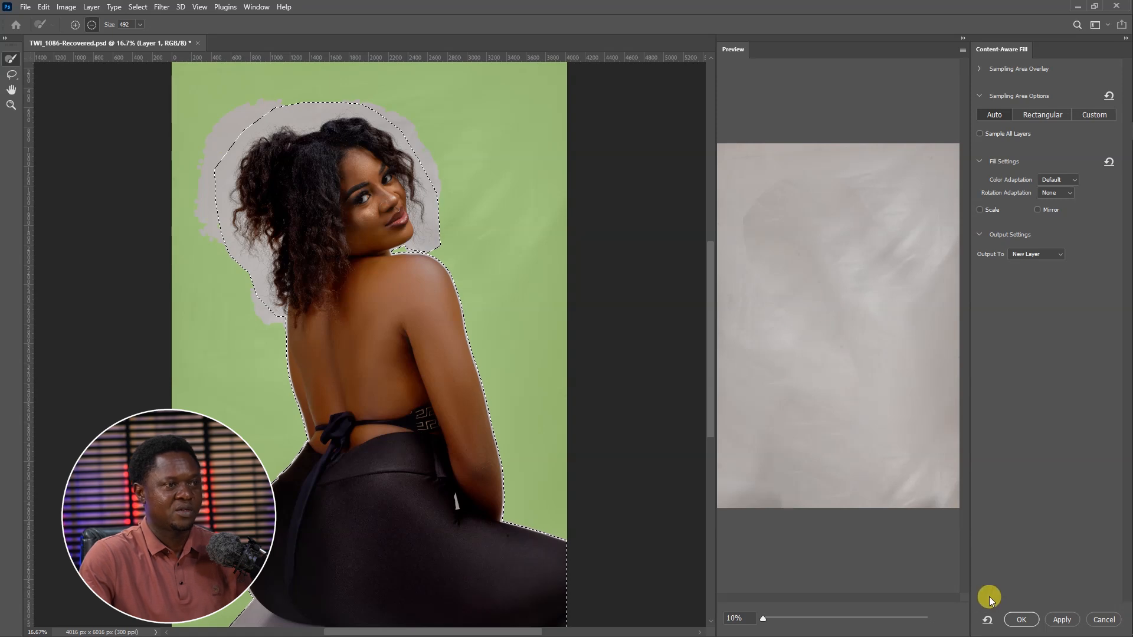
left_click(1023, 620)
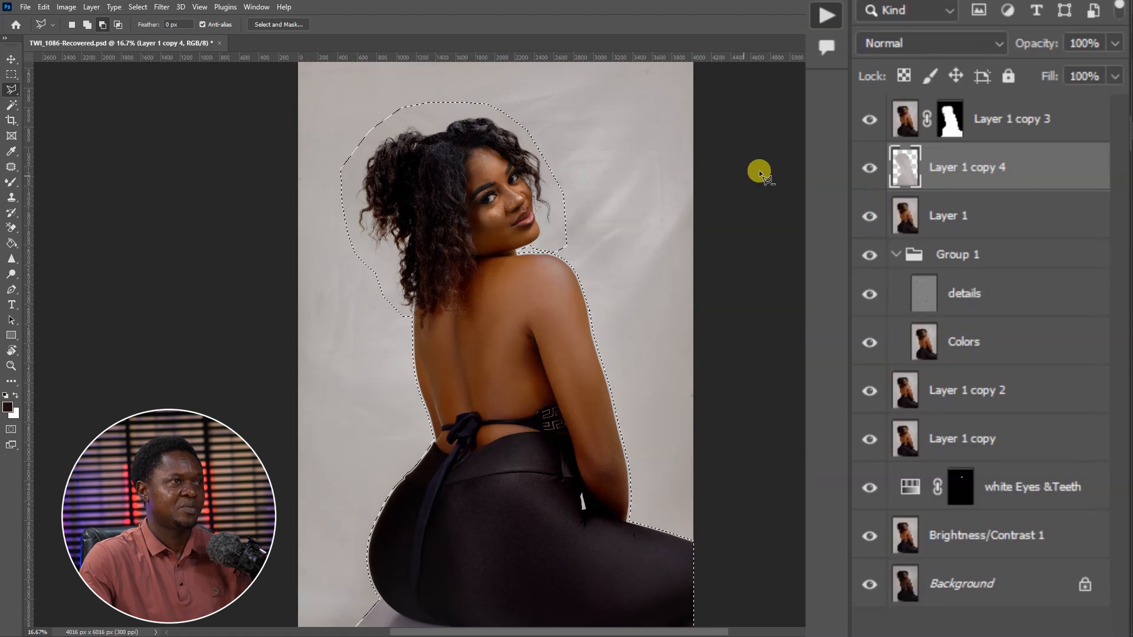
key("ctrl+d")
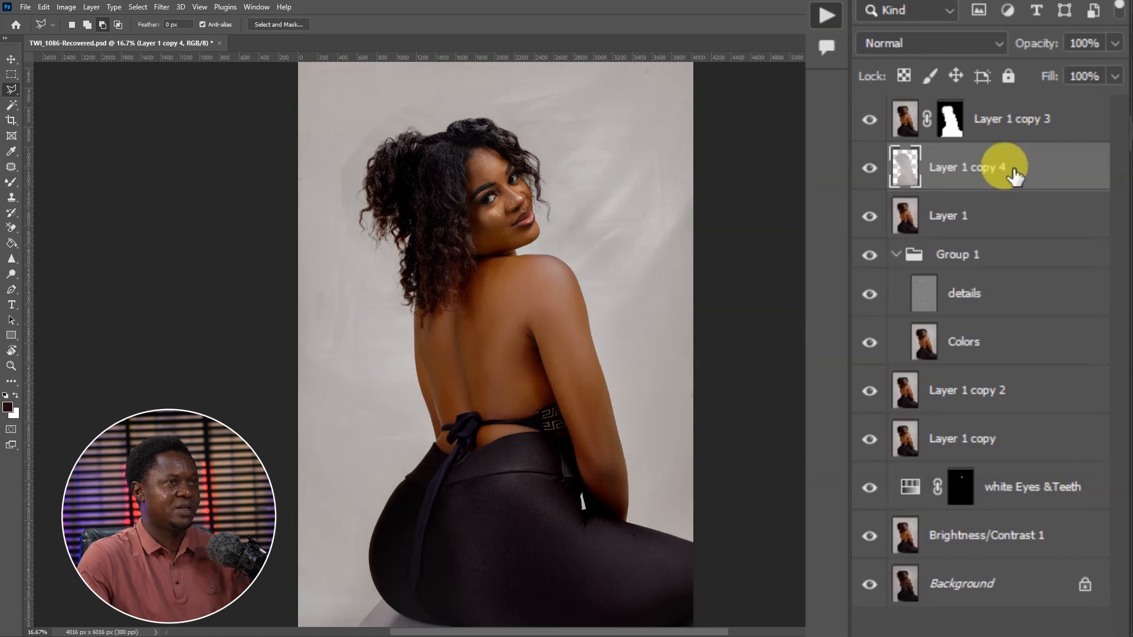
- Merge the content-aware fill layer with Layer 1 and hide the masked Layer 1 copy 3
left_click(991, 223, "ctrl")
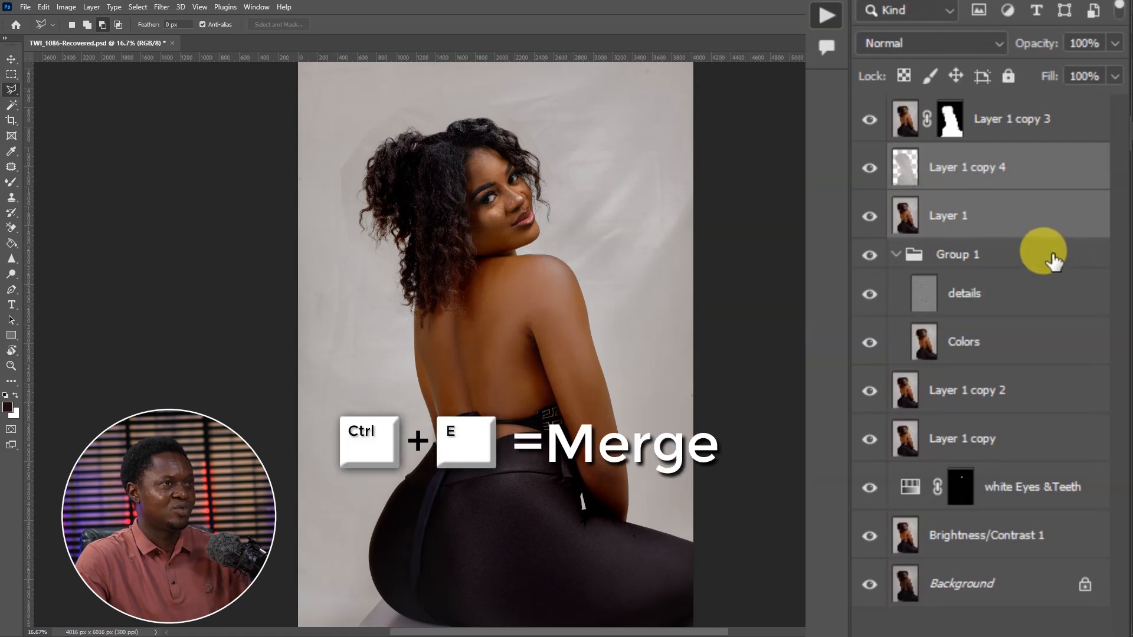
key("ctrl+e")
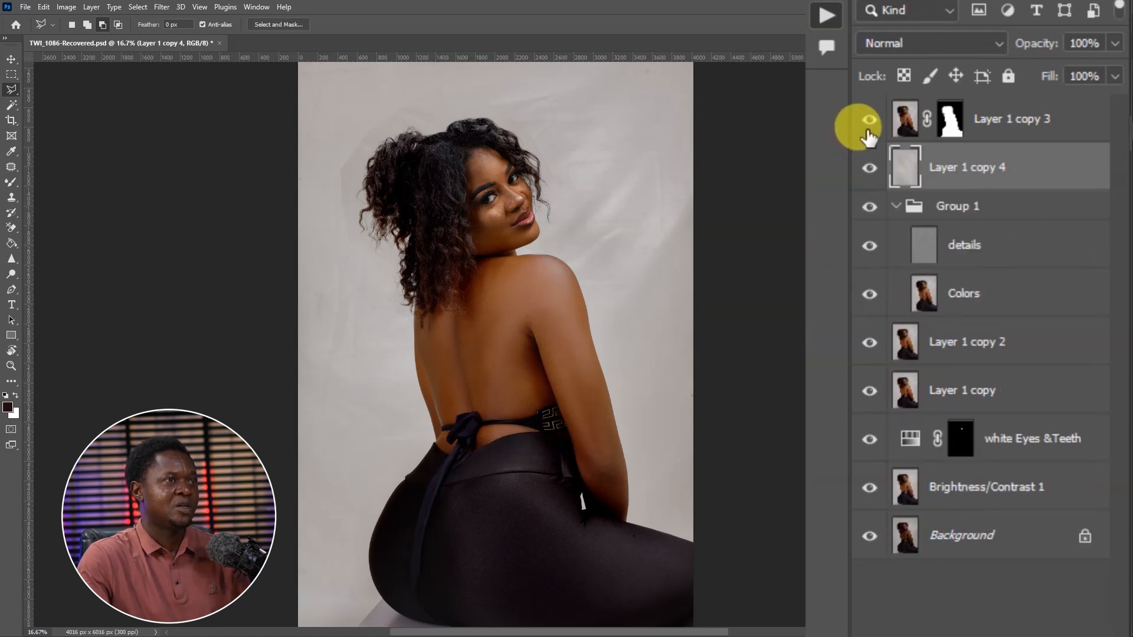
left_click(869, 120)
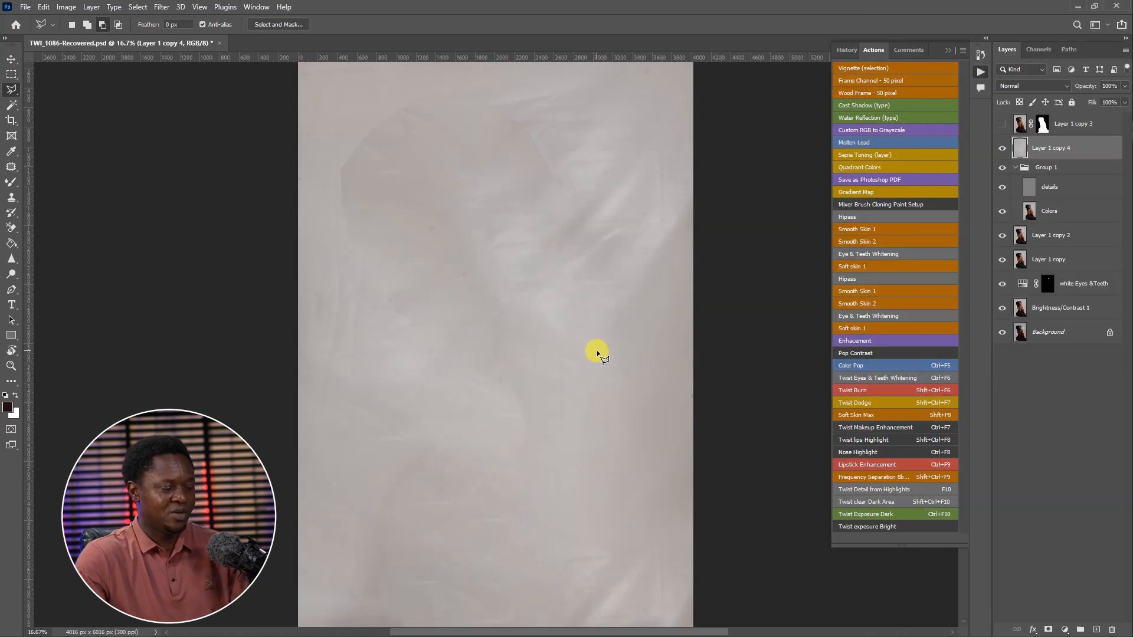
- Apply a Gaussian Blur with a radius of 182.0 pixels to the filled backdrop on Layer 1 copy 4
key("ctrl+minus")
left_click(162, 8)
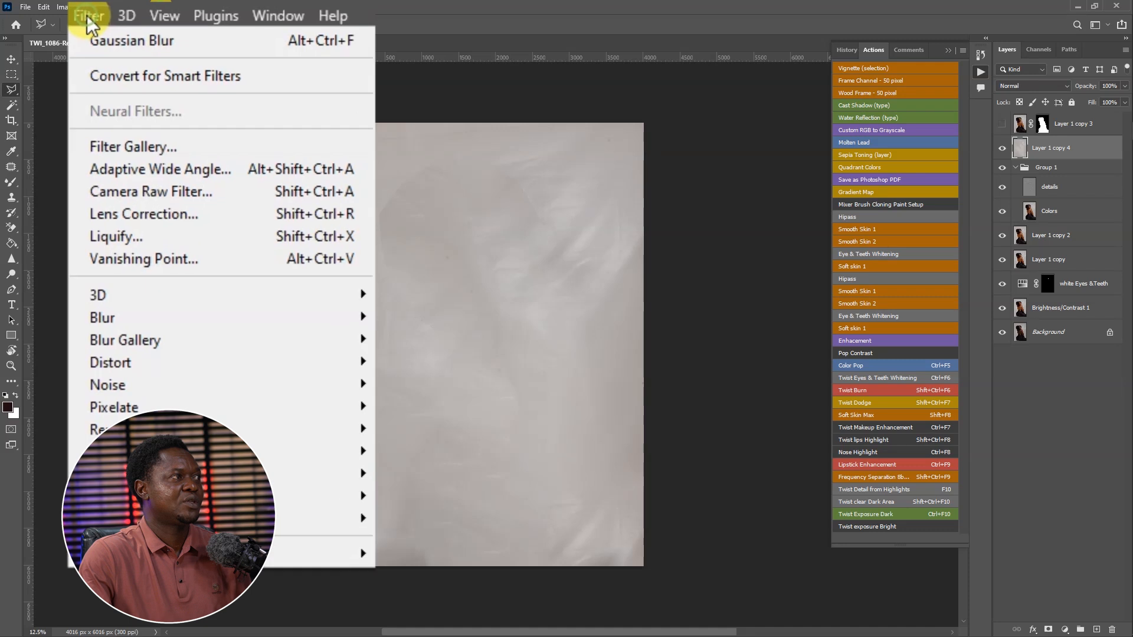
mouse_move(100, 318)
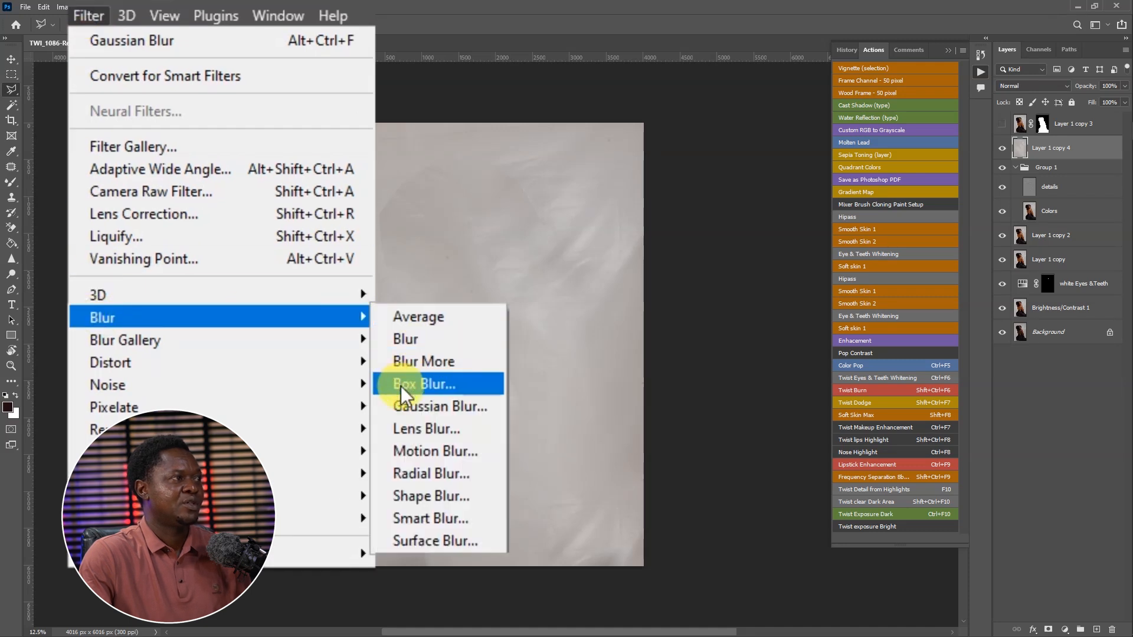
left_click(427, 409)
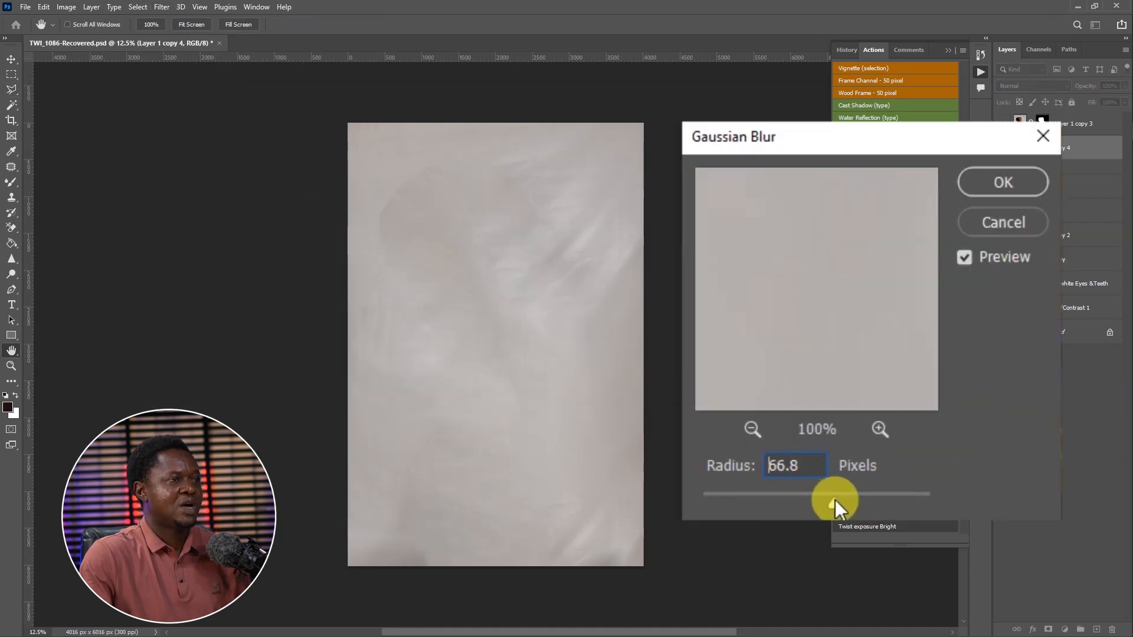
left_click_drag(834, 500, 881, 501)
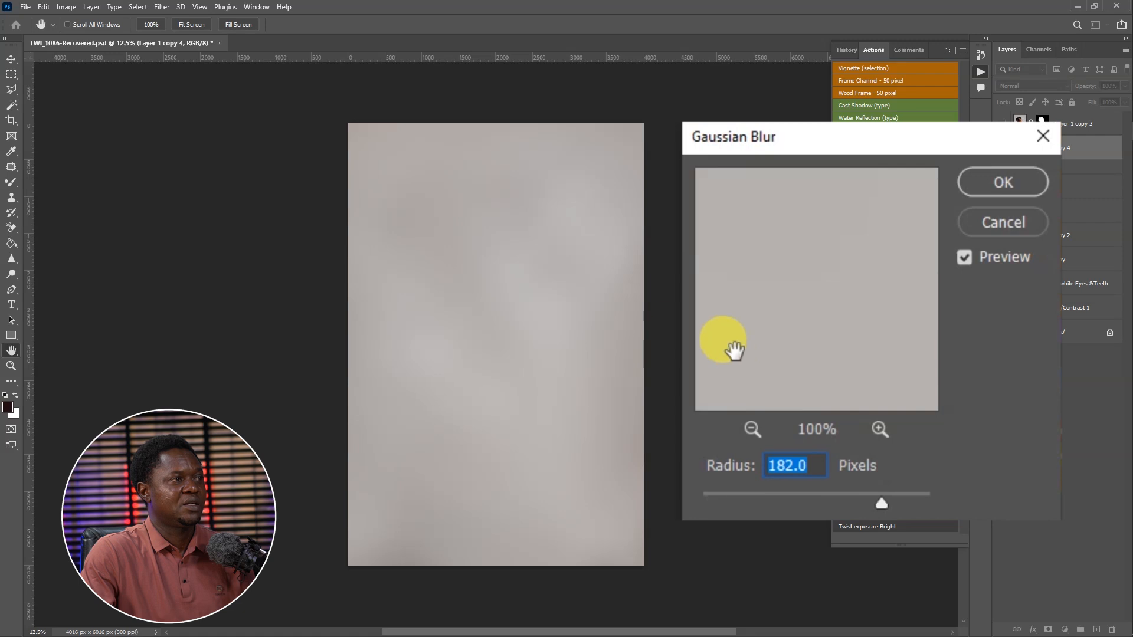
left_click(1002, 182)
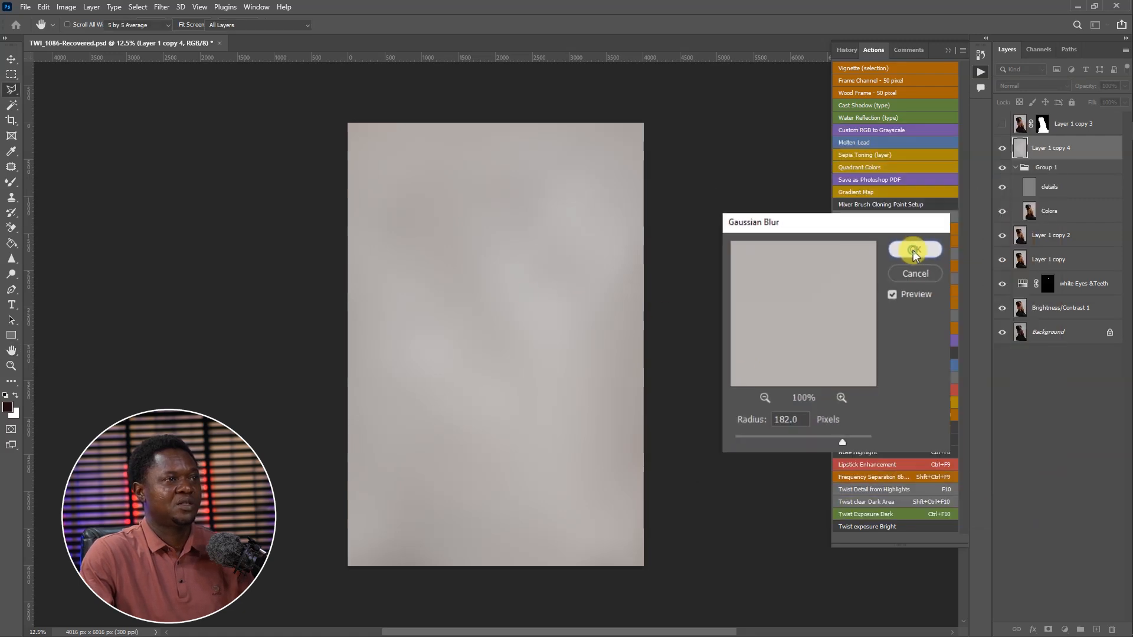
key("l")
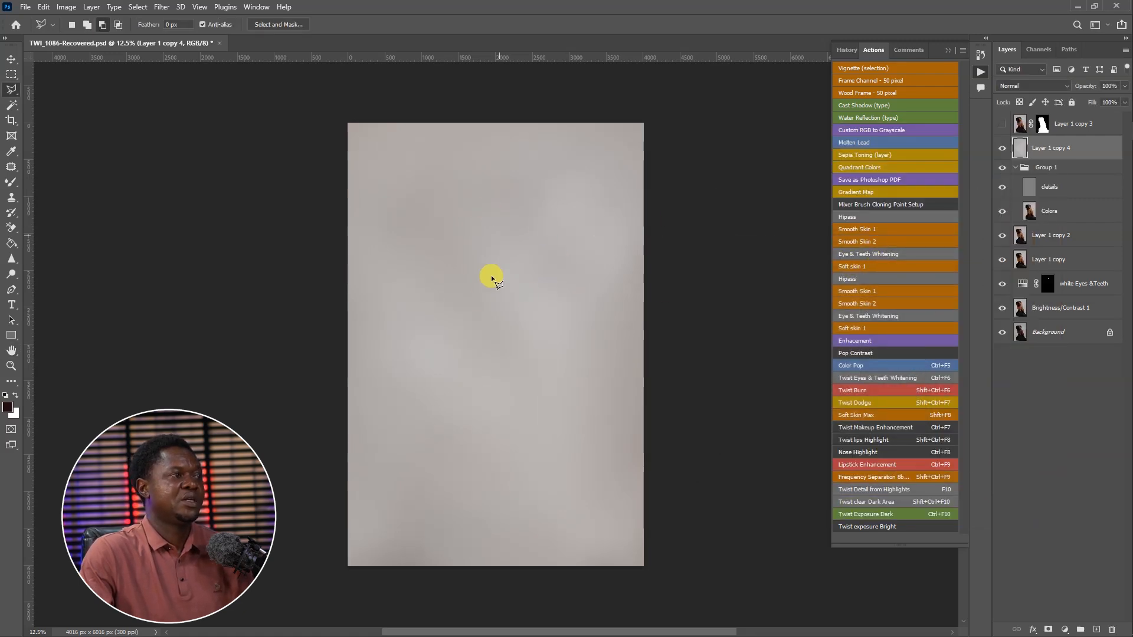
- Darken the blurred backdrop to brightness -17 with Brightness/Contrast, and show the masked Layer 1 copy 3 again
left_click(70, 8)
mouse_move(98, 71)
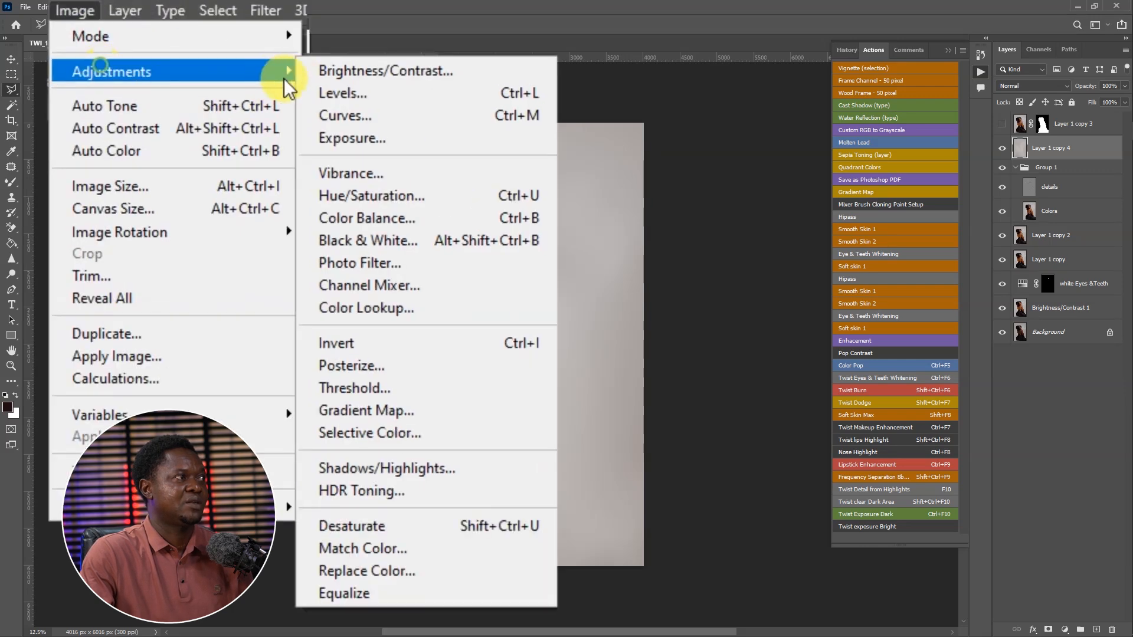
left_click(392, 72)
left_click_drag(801, 169, 809, 173)
left_click_drag(827, 219, 811, 260)
left_click_drag(830, 212, 799, 220)
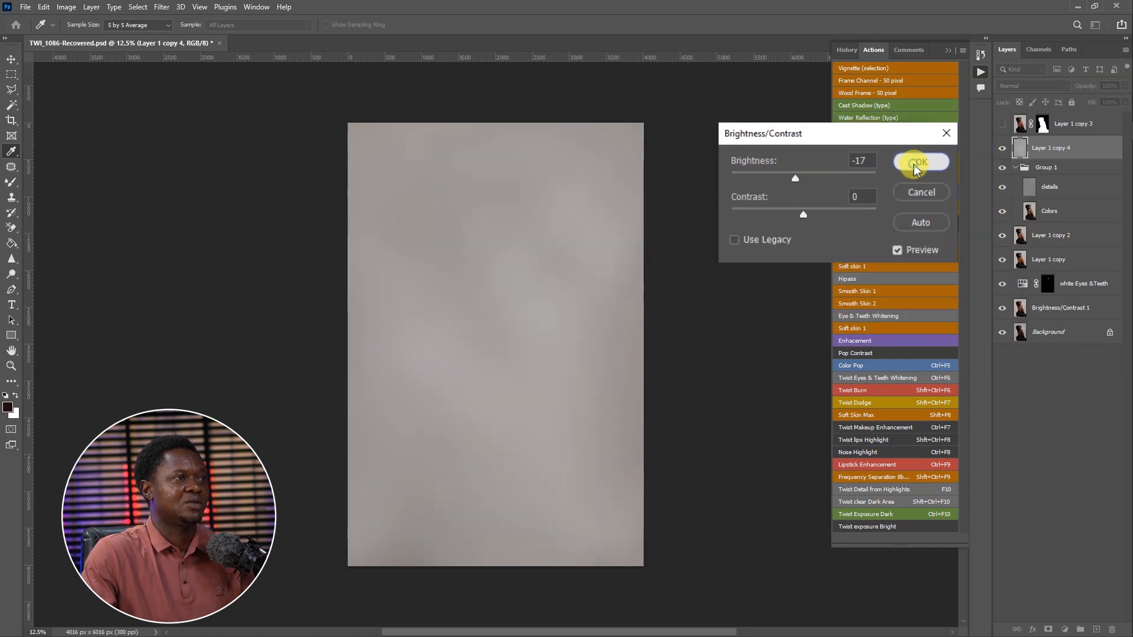
left_click(916, 161)
left_click(1002, 125)
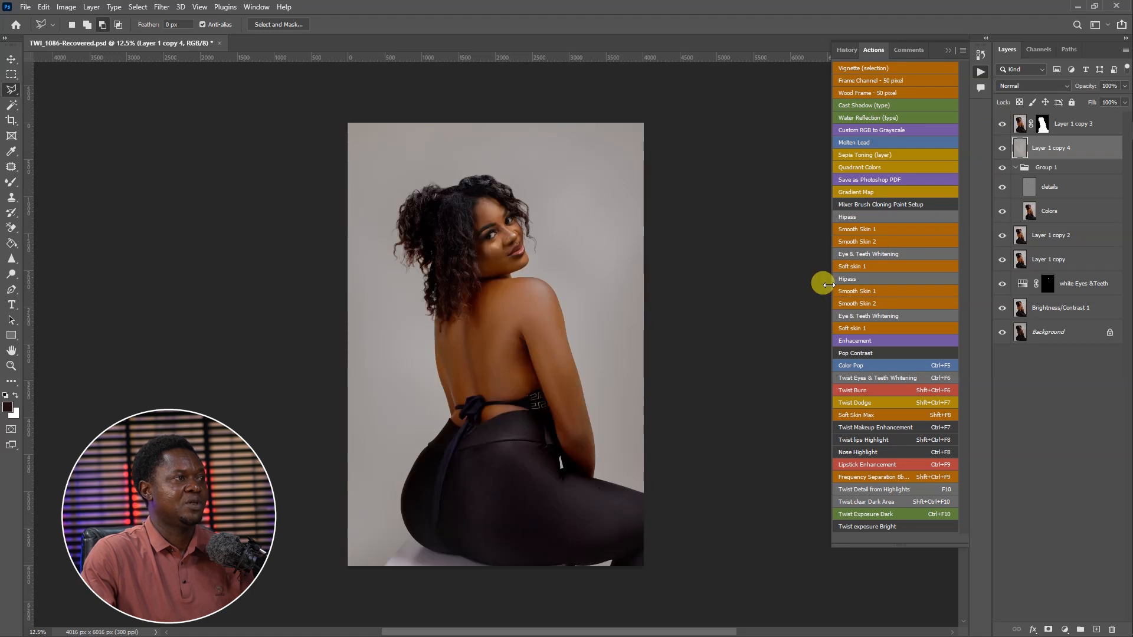
- Inspect the hair edges up close and compare the retouched image with the original Background layer
key("ctrl+plus")
key("ctrl+plus")
key("ctrl+plus")
key("ctrl+plus")
key("ctrl+plus")
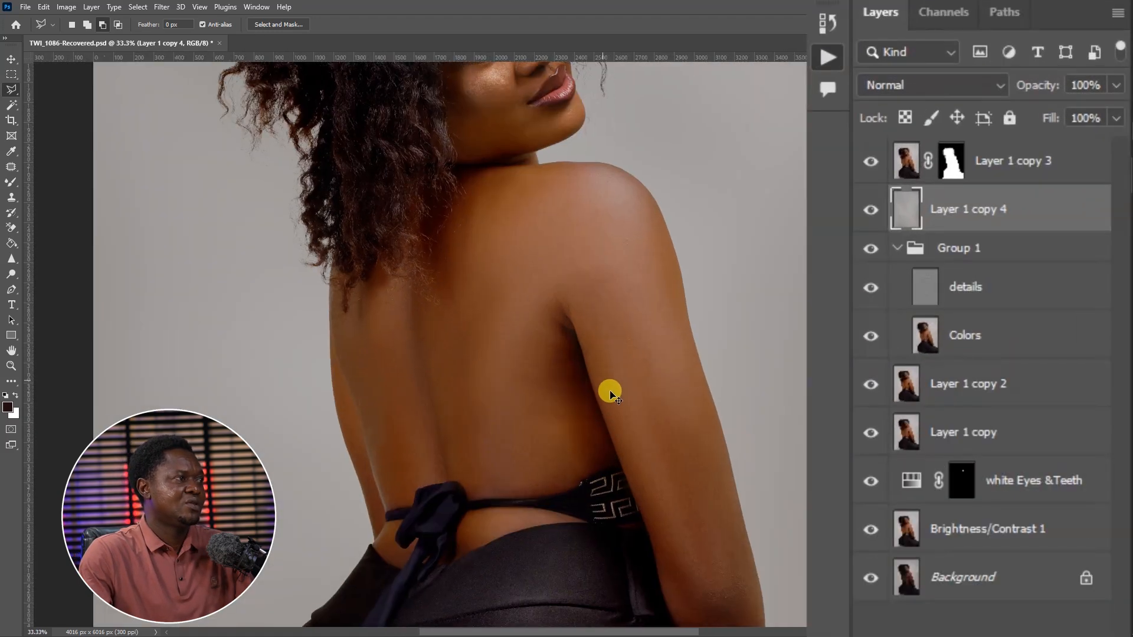
left_click_drag(401, 206, 577, 579)
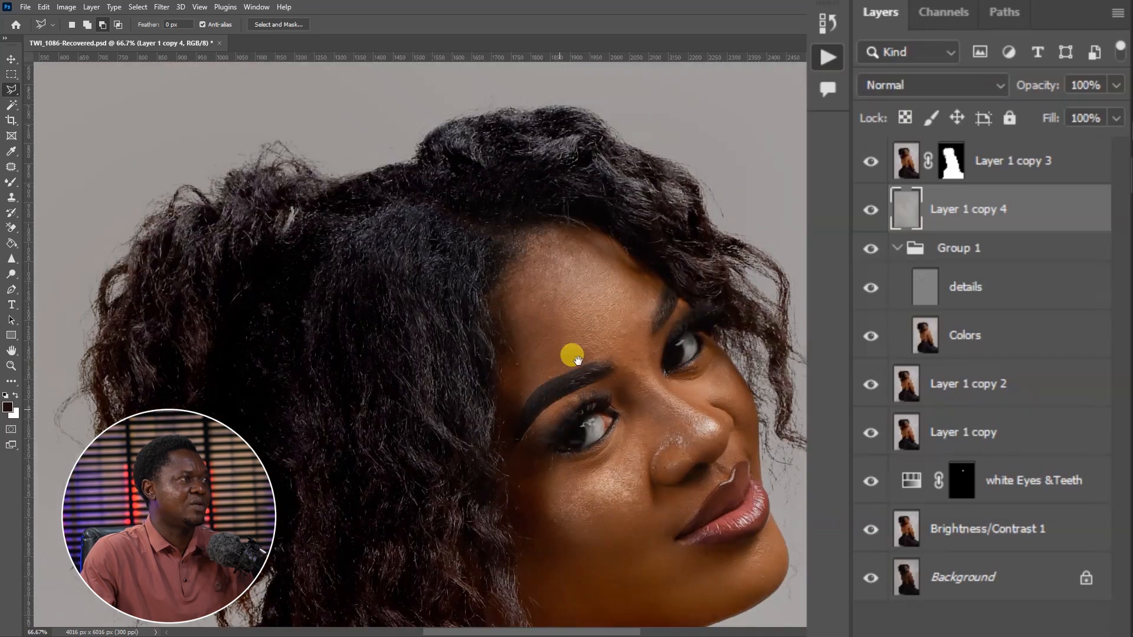
key("ctrl+minus")
left_click(871, 578, "alt")
left_click(870, 578, "alt")
left_click(870, 578, "alt")
left_click(870, 577, "alt")
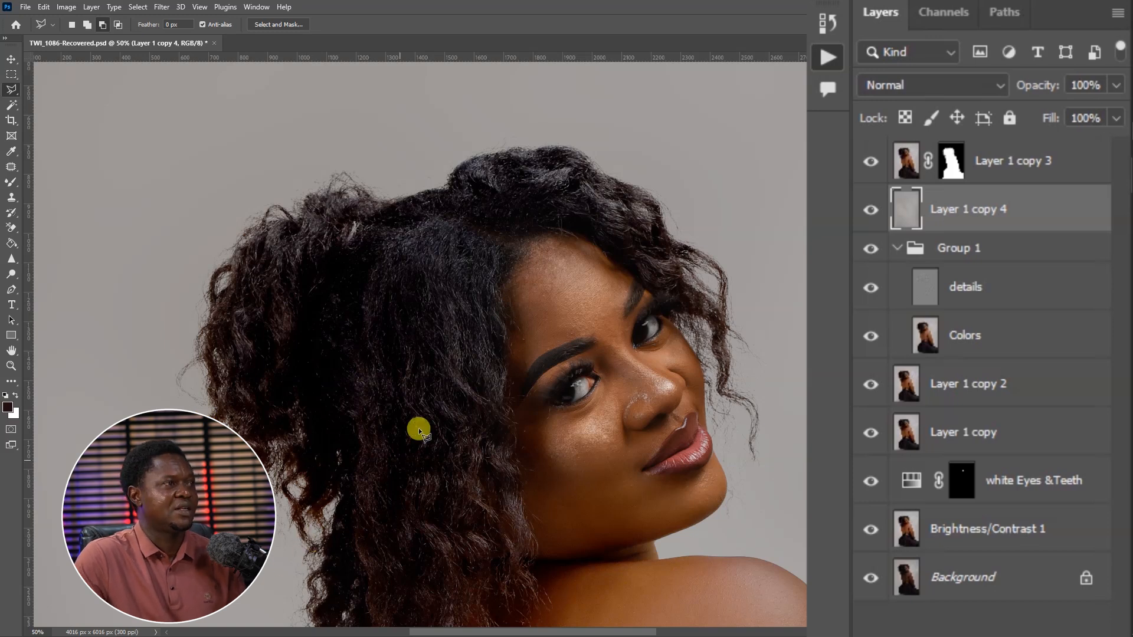
- Add a new empty layer above Layer 1 copy 3 and activate the Brush tool
left_click(998, 161)
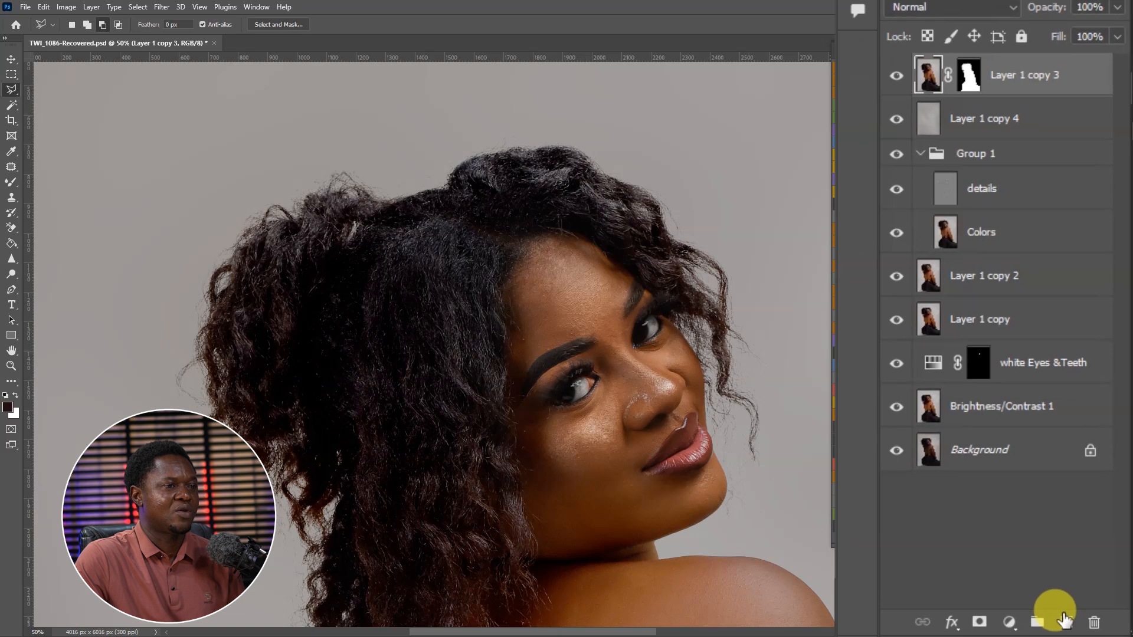
left_click(1059, 620)
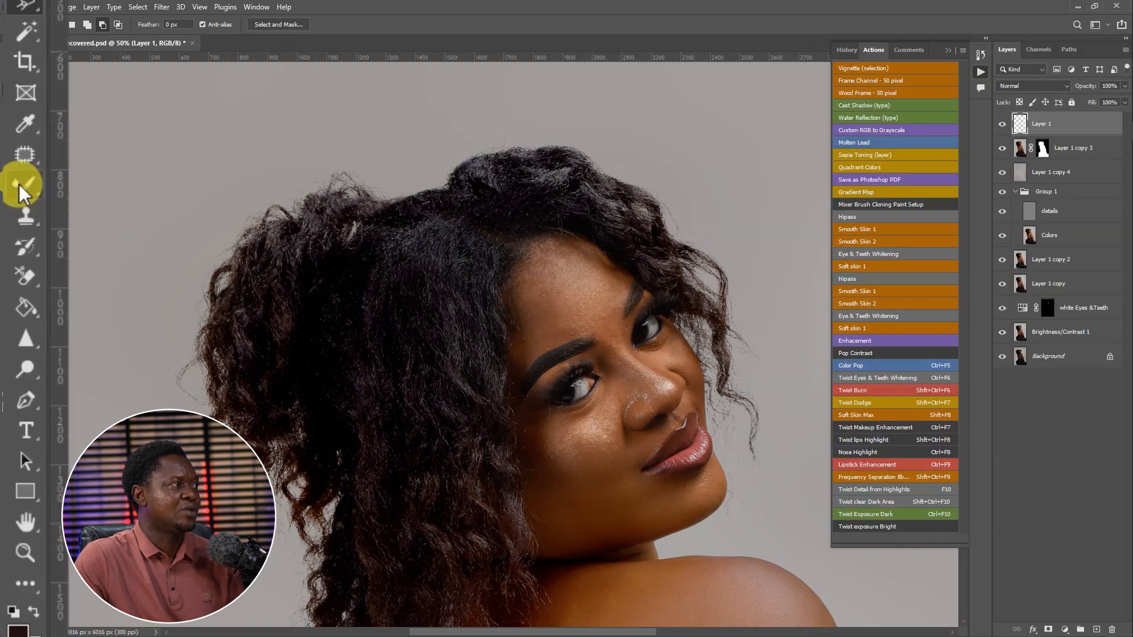
right_click(19, 184)
left_click(101, 184)
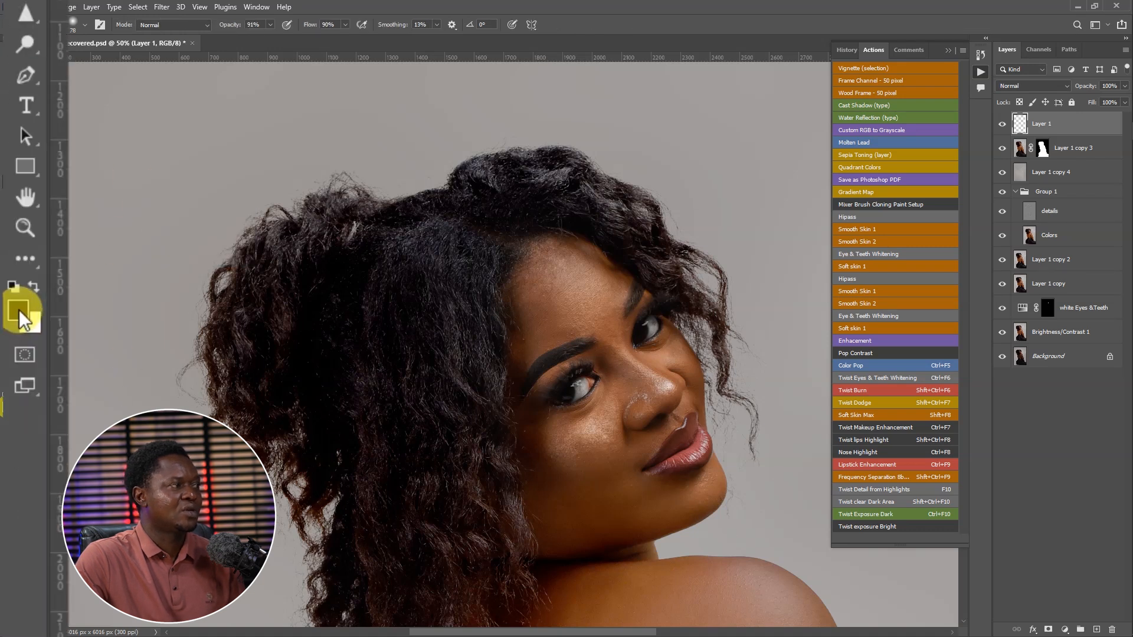
- Set the foreground colour to the dark reddish brown 210c0c, starting from a colour sampled in the hair
left_click(19, 310)
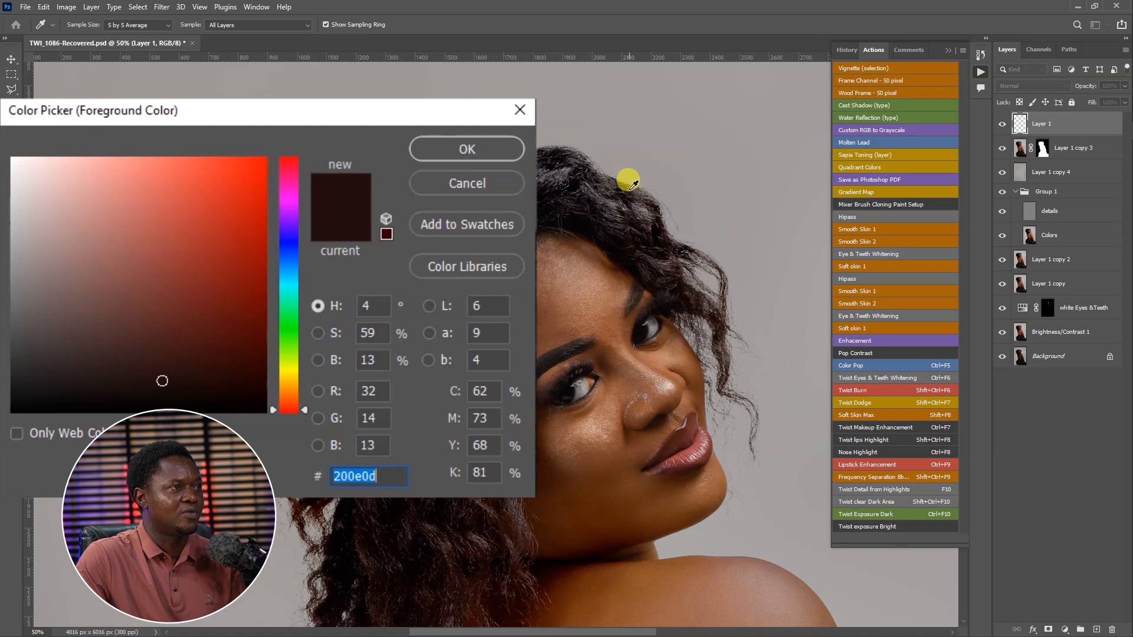
left_click(632, 185)
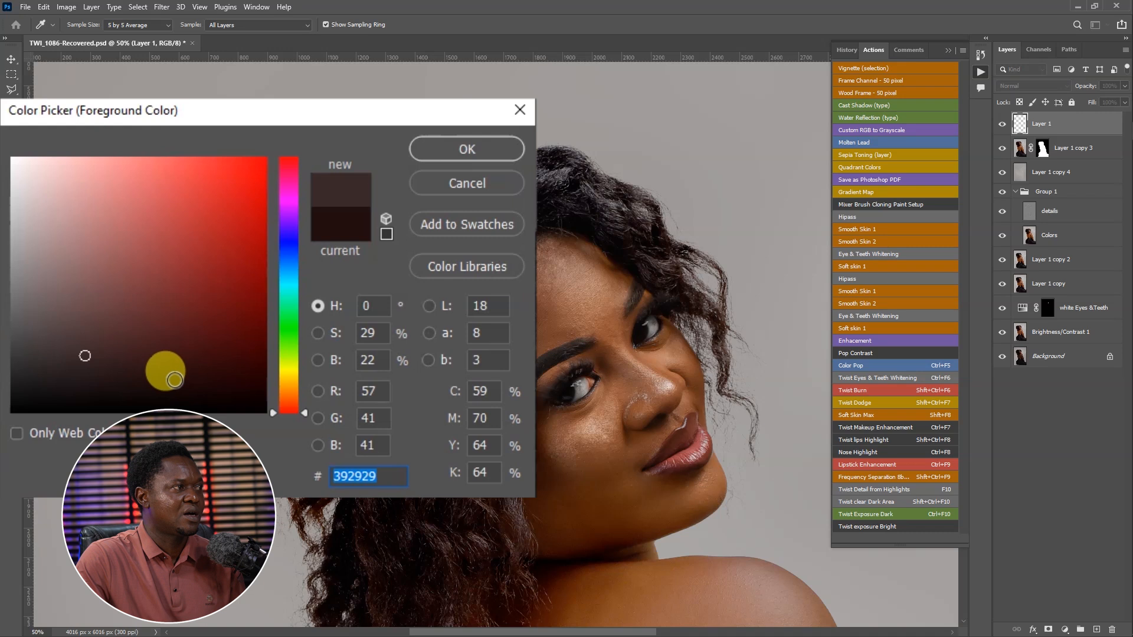
left_click(174, 379)
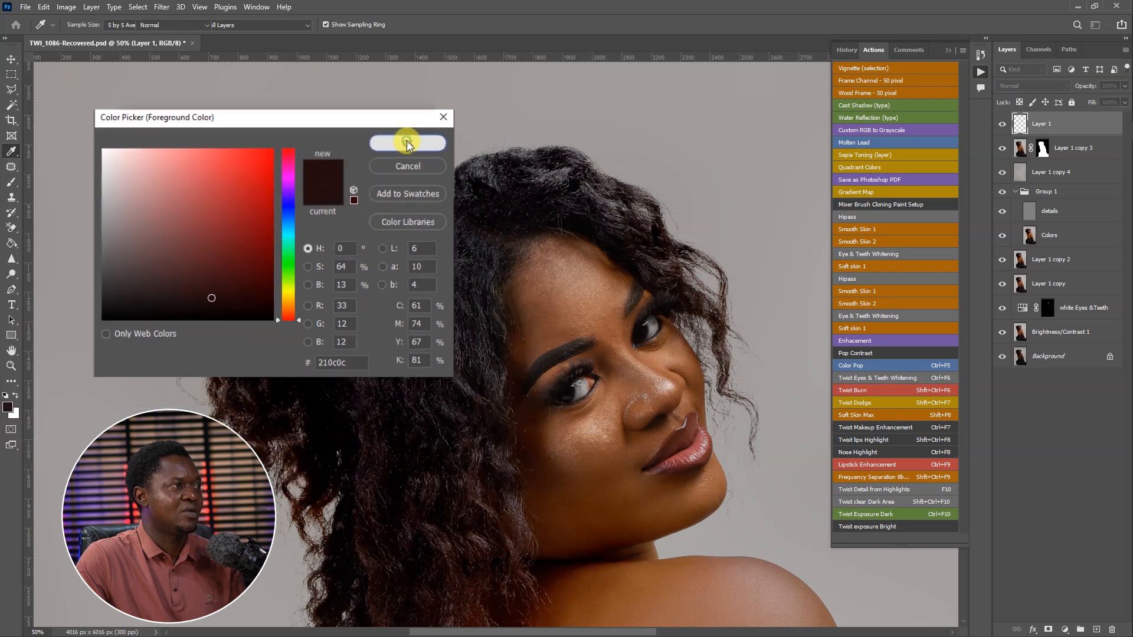
left_click(407, 144)
key("b")
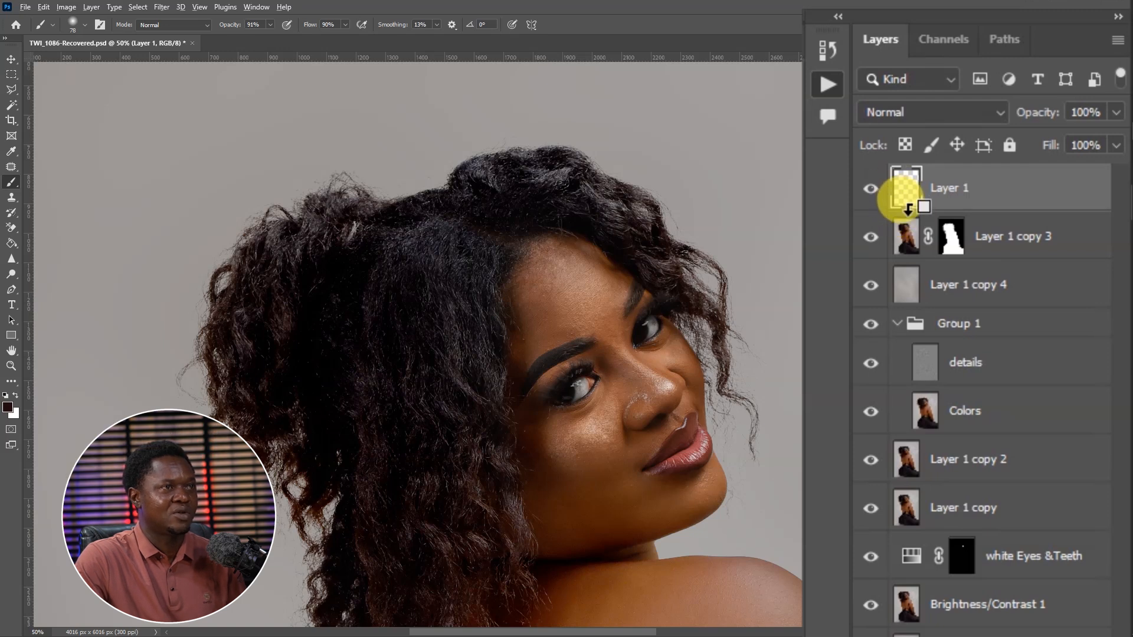
- Clip the new layer to Layer 1 copy 3 and paint the dark brown along the hair's upper edge, starting with a 175 px brush
left_click(908, 208, "alt")
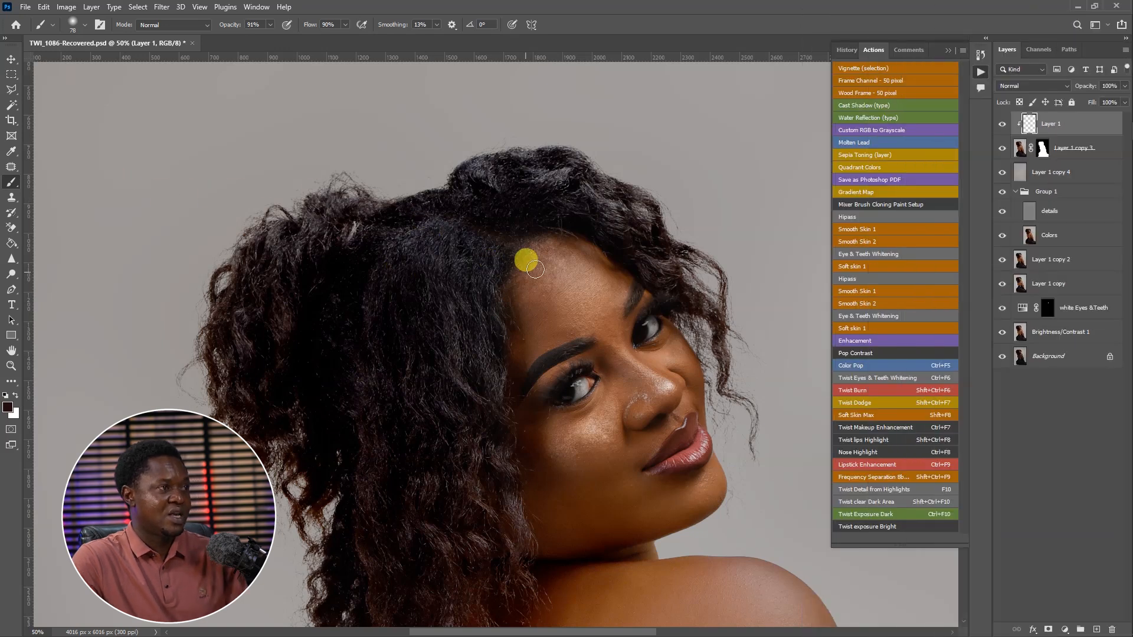
key("bracketright")
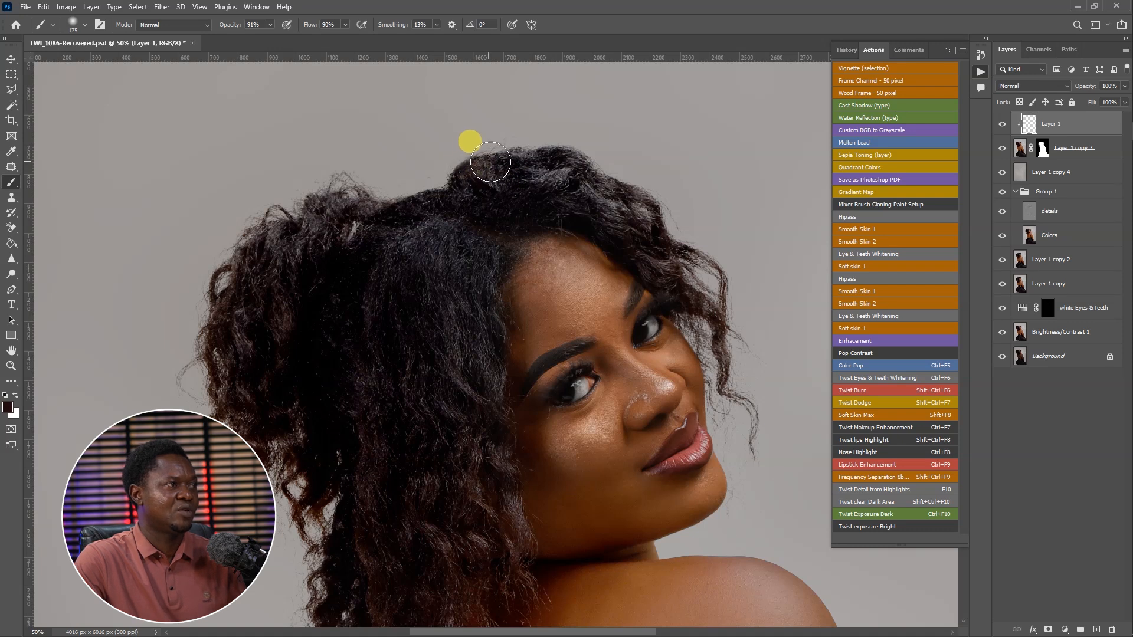
mouse_move(471, 170)
left_mouse_down()
mouse_move(610, 198)
mouse_move(585, 157)
mouse_move(614, 158)
mouse_move(677, 183)
mouse_move(681, 208)
mouse_move(720, 239)
mouse_move(707, 245)
mouse_move(739, 266)
mouse_move(758, 316)
mouse_move(731, 293)
mouse_move(783, 408)
mouse_move(683, 328)
left_mouse_up()
scroll(785, 407, "up", 1)
key("[")
key("[")
key("[")
mouse_move(576, 243)
left_mouse_down()
mouse_move(604, 293)
mouse_move(564, 224)
mouse_move(541, 213)
mouse_move(578, 257)
mouse_move(607, 344)
mouse_move(594, 323)
mouse_move(631, 374)
mouse_move(615, 355)
mouse_move(653, 441)
mouse_move(698, 484)
mouse_move(602, 354)
mouse_move(656, 478)
mouse_move(655, 296)
left_mouse_up()
- Paint the outer edge of the hair behind the head with a 250 px brush and set the paint layer's opacity to 92%
key("bracketright")
key("bracketright")
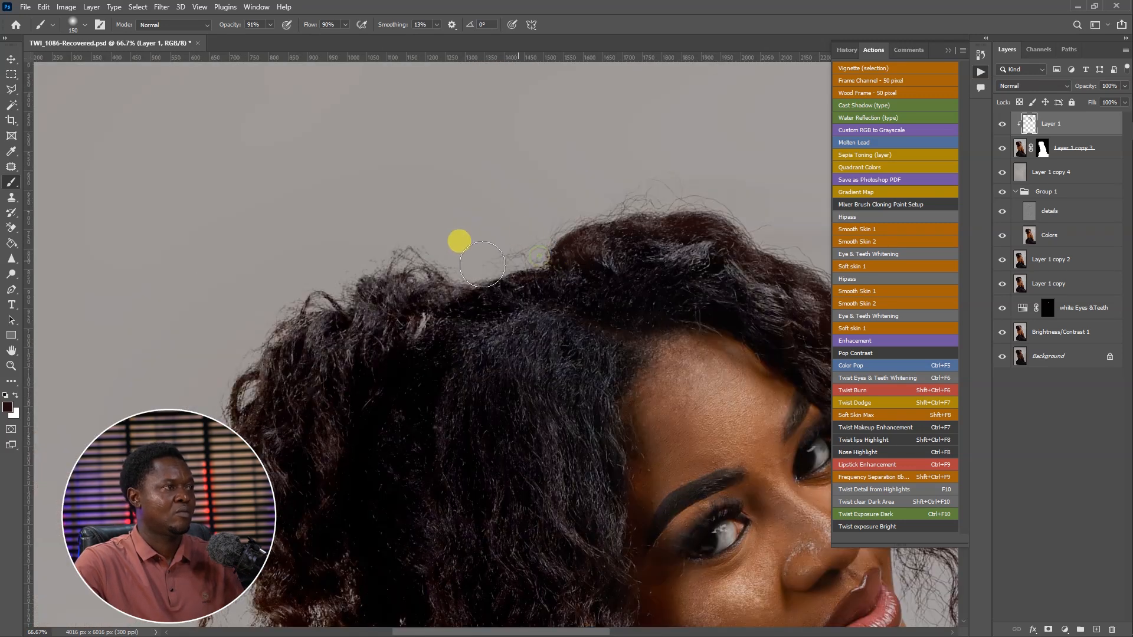
key("bracketright")
key("bracketright")
key("bracketright")
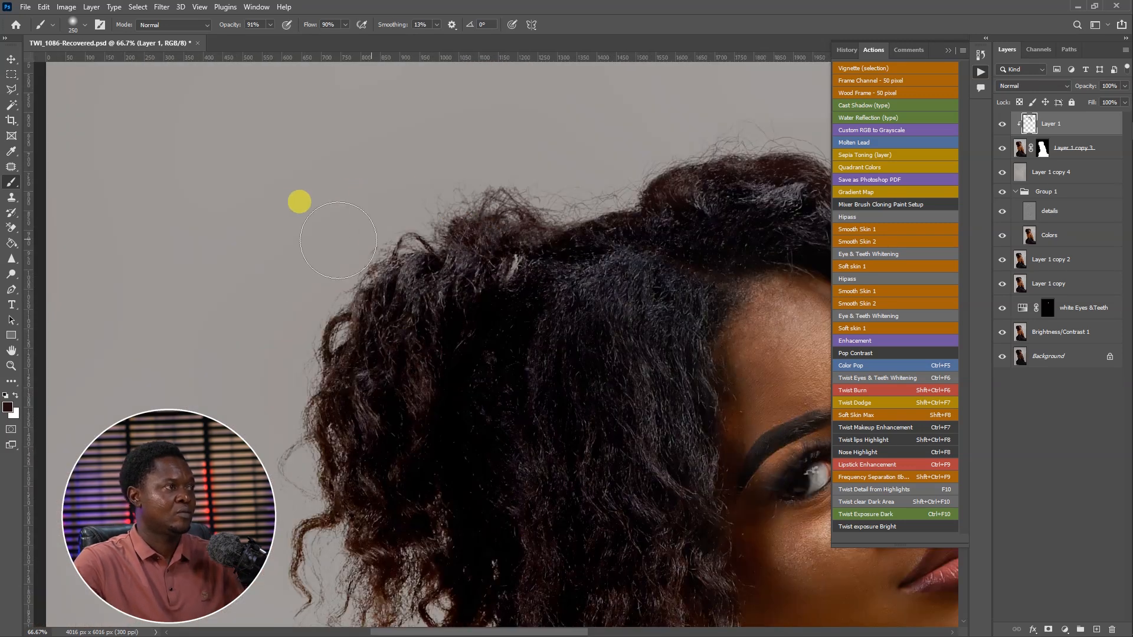
left_click_drag(338, 241, 363, 342)
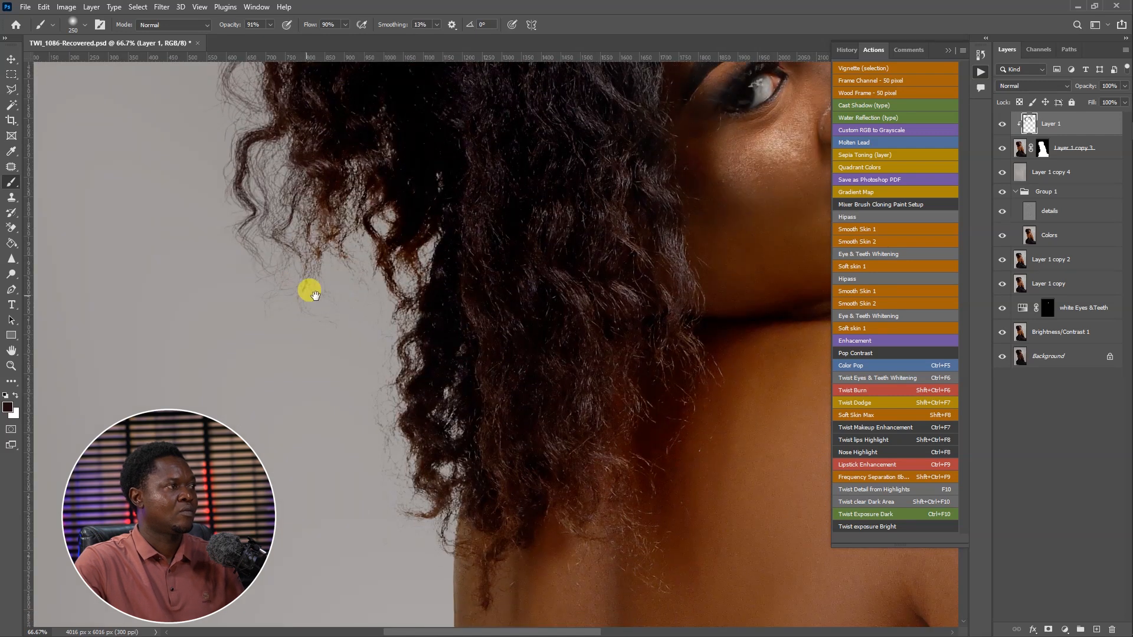
left_click_drag(347, 330, 325, 362)
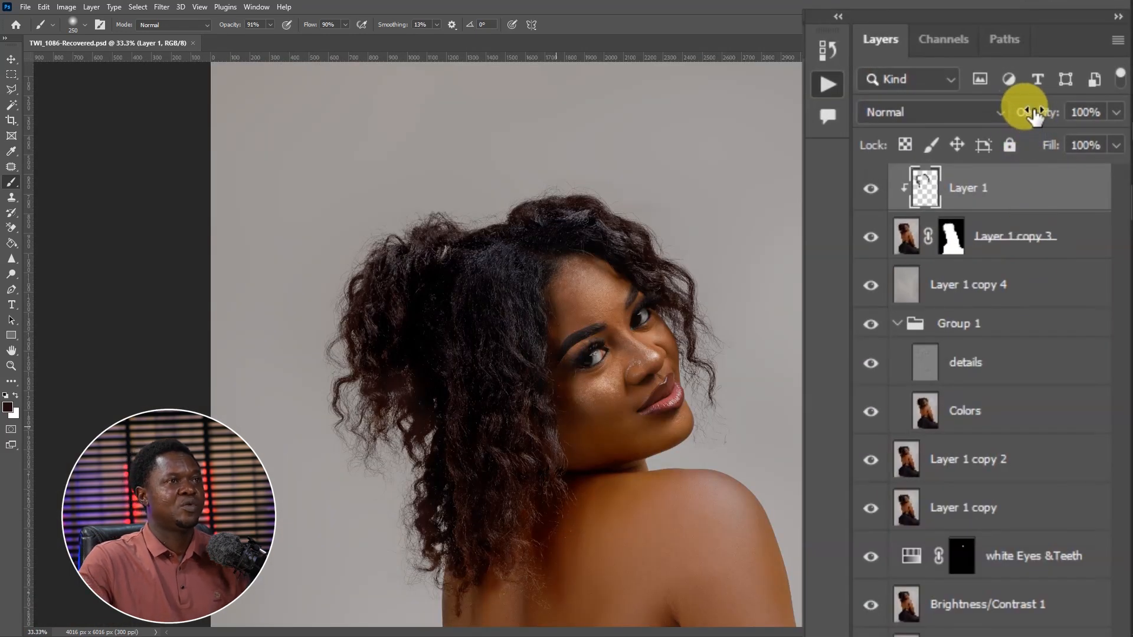
left_click_drag(1040, 115, 1034, 117)
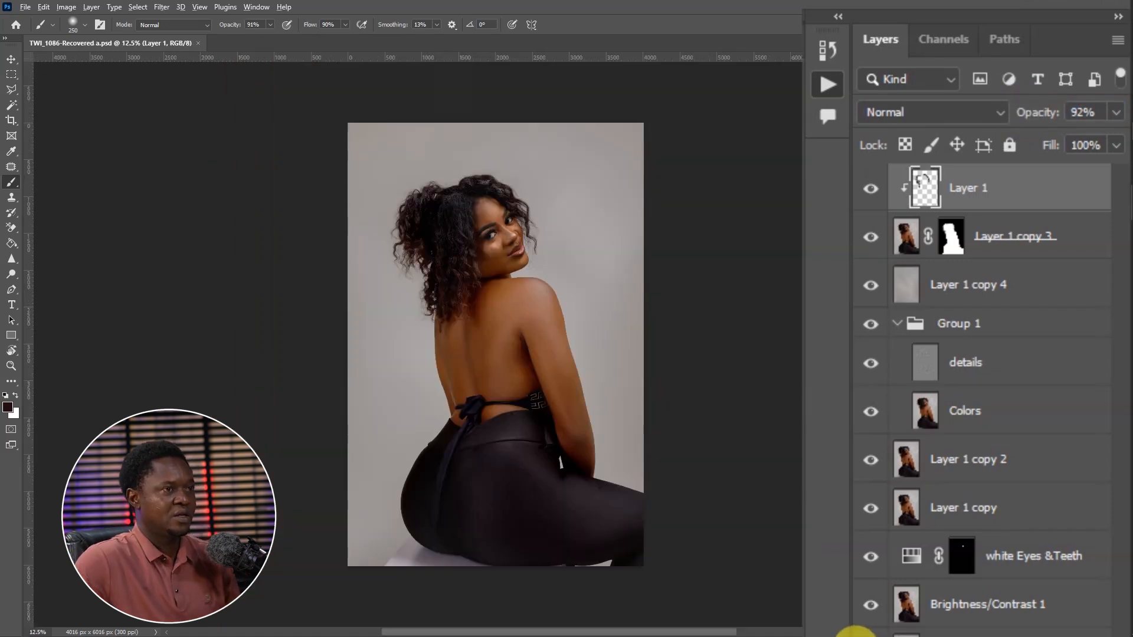
- Compare the whole retouched portrait with the original Background layer
left_click(860, 636, "alt")
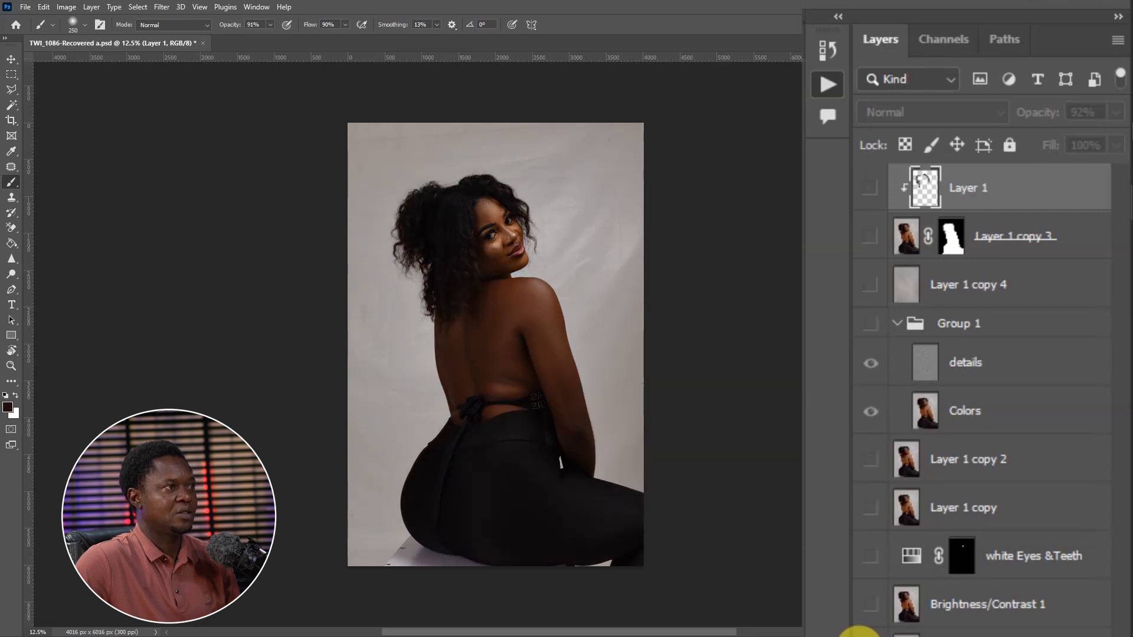
left_click(860, 636, "alt")
left_click(860, 636, "alt")
left_click(860, 636, "alt")
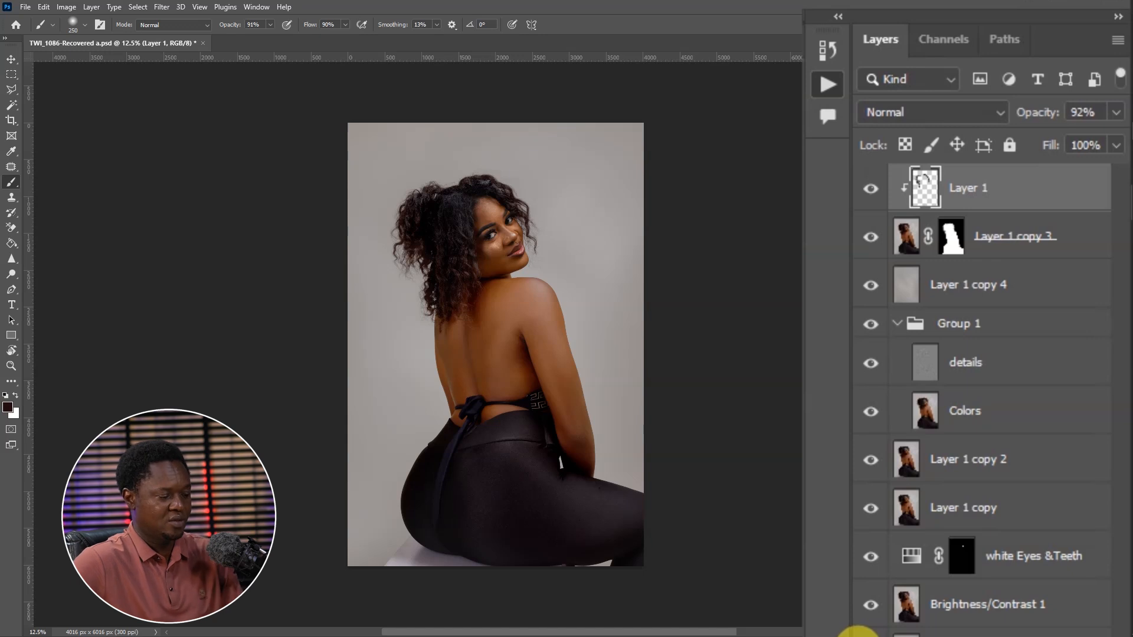
- Darken the backdrop on Layer 1 copy 4 further with Brightness/Contrast, setting brightness to -41
scroll(668, 387, "up", 3)
left_click(966, 289)
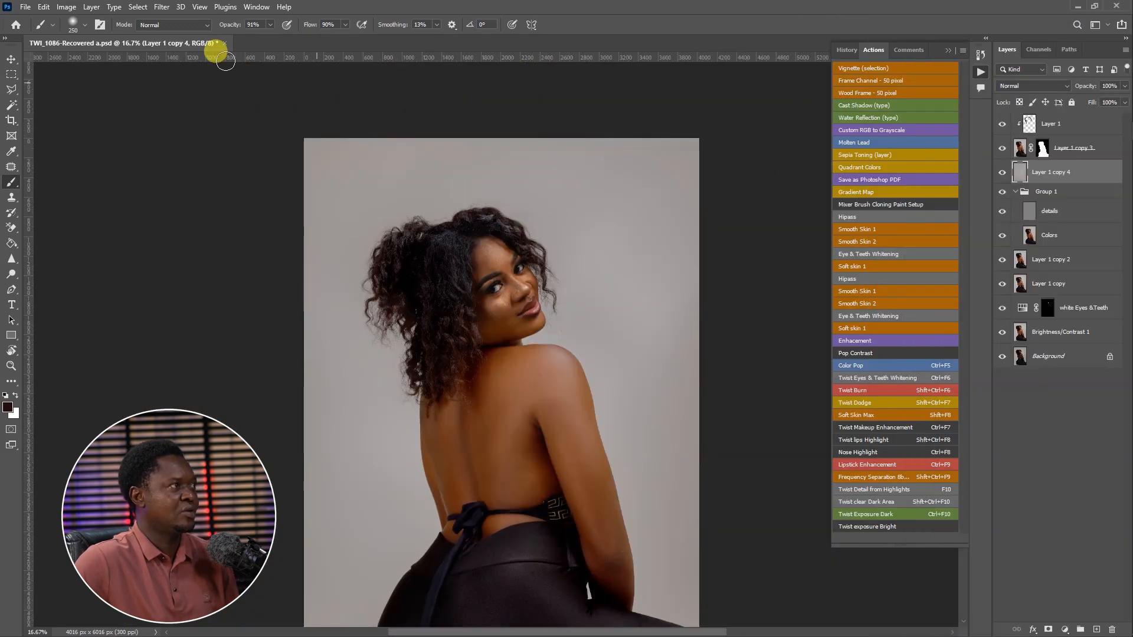
left_click(76, 13)
left_click(76, 13)
left_click(69, 7)
mouse_move(148, 36)
left_click(218, 36)
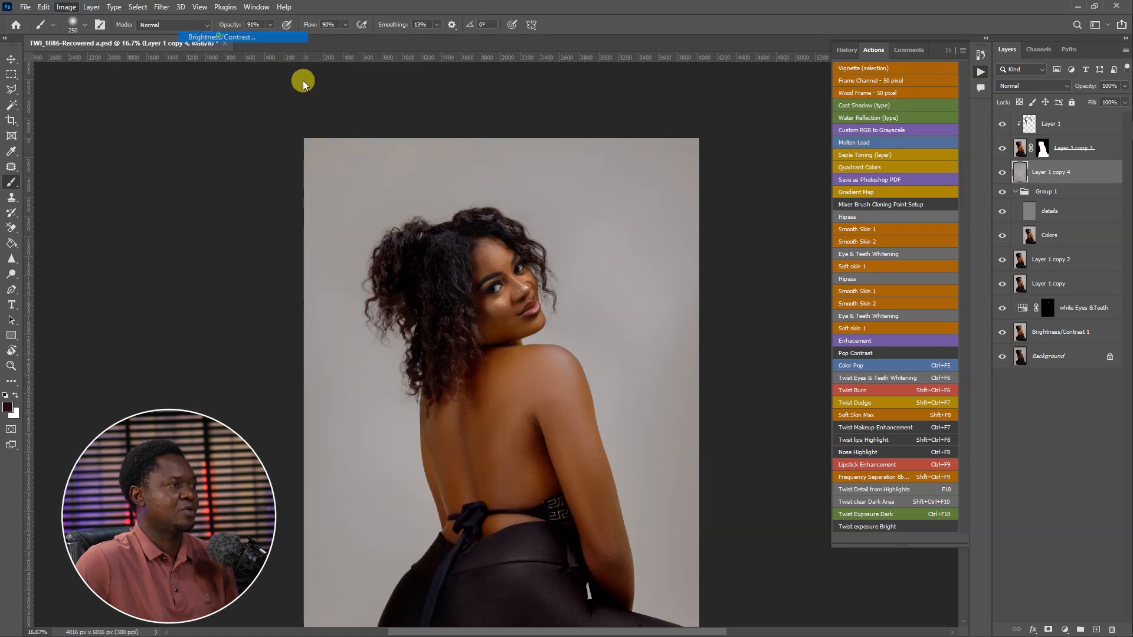
left_click_drag(791, 193, 749, 200)
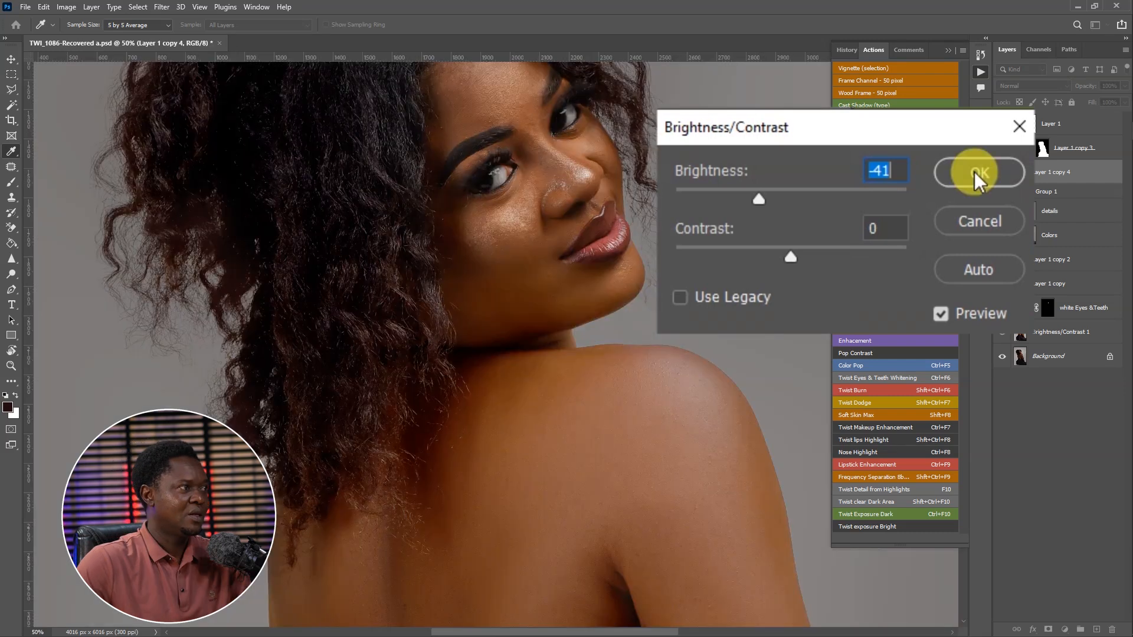
key("ctrl+minus")
key("ctrl+minus")
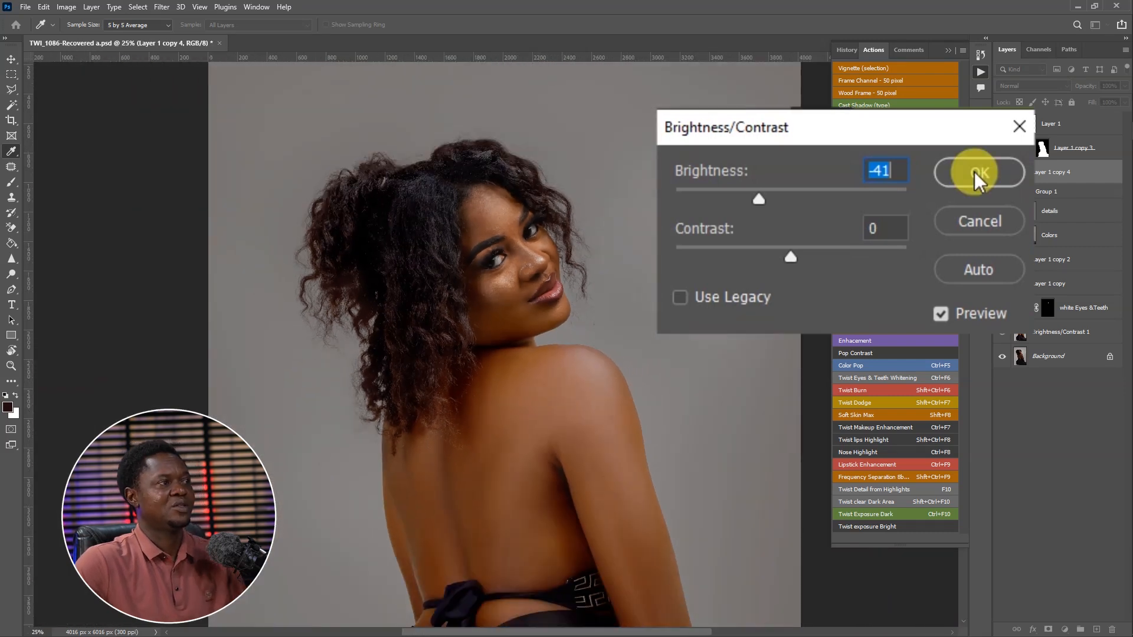
left_click(975, 172)
- Stamp all visible layers into a new merged layer above the clipped Layer 1
key("ctrl+minus")
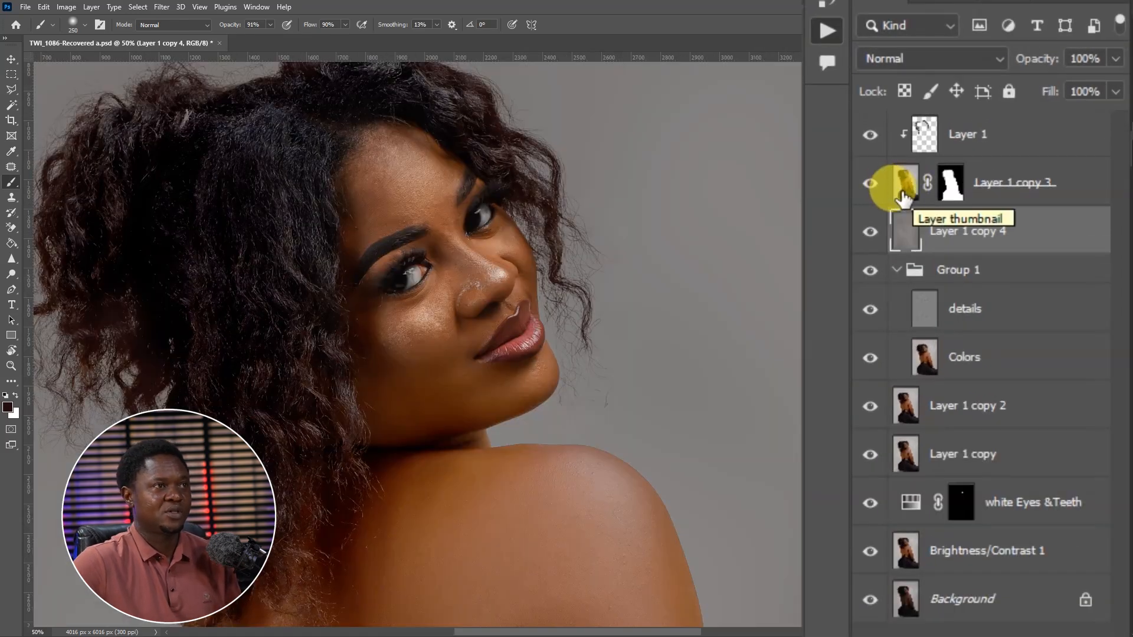
left_click(997, 134)
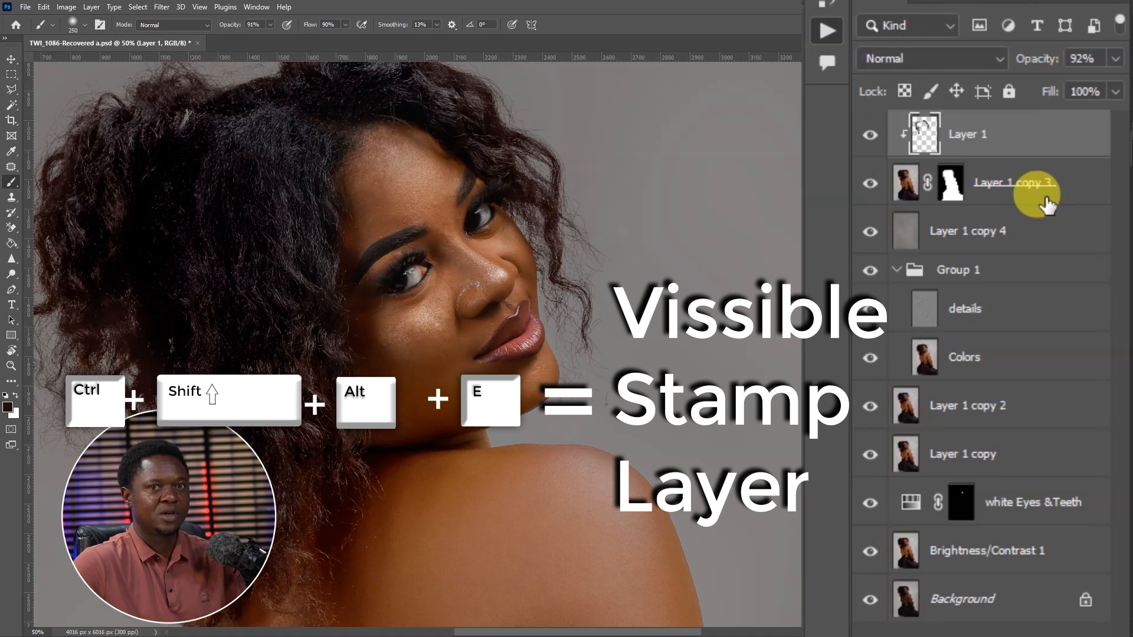
key("ctrl+shift+alt+e")
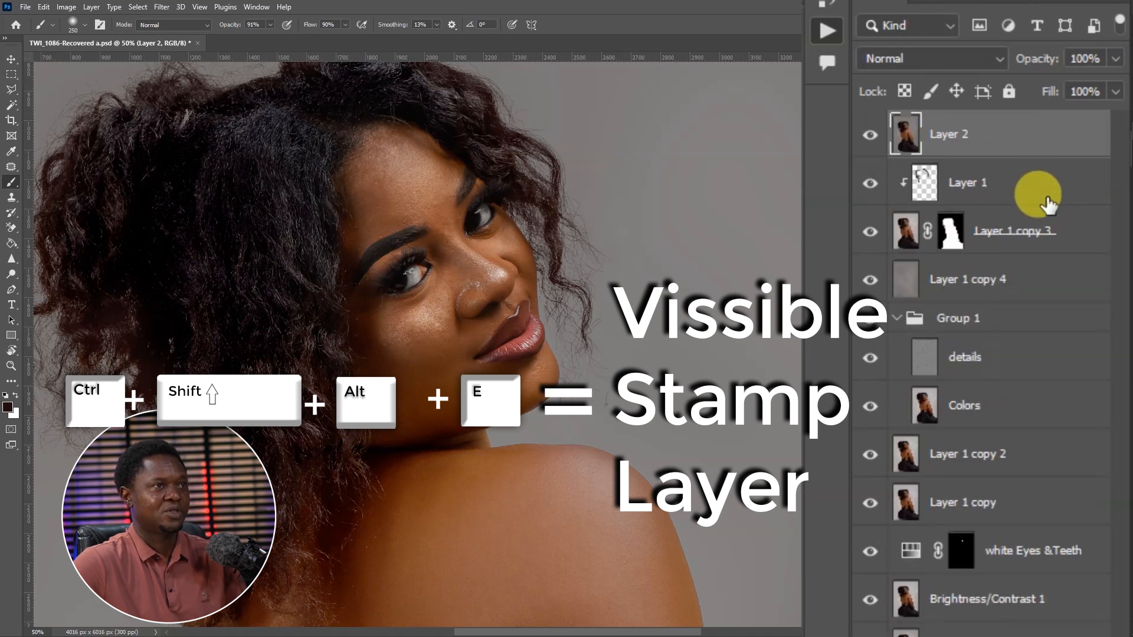
- Run the Twist Burn action above Layer 2 and set a 50 px brush with 11% opacity and 11% flow
key("ctrl+minus")
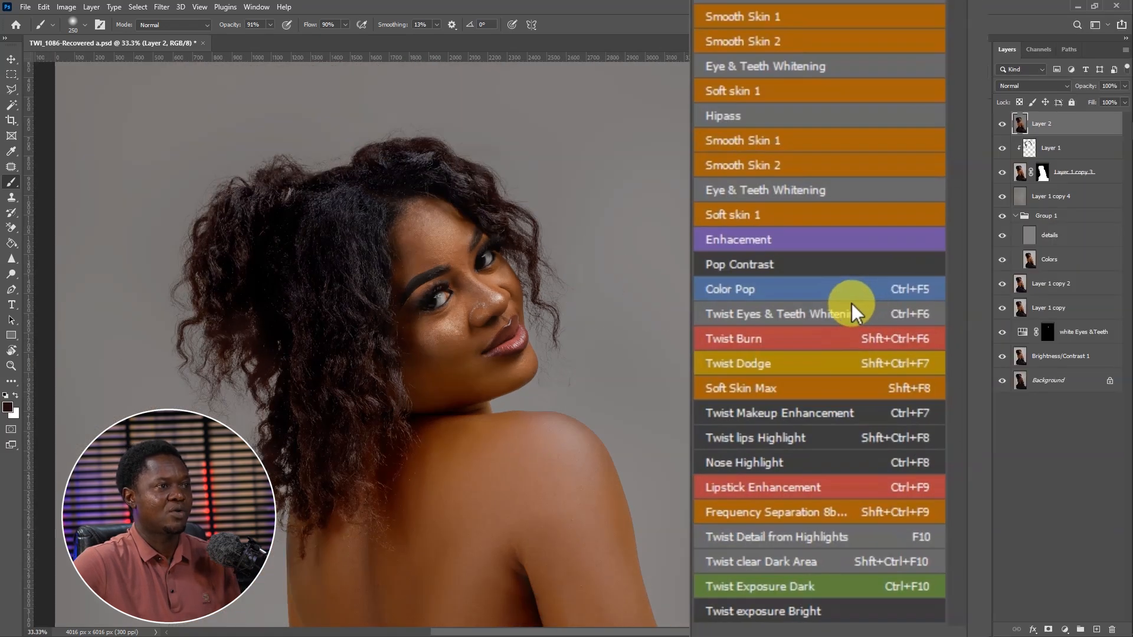
left_click(808, 340)
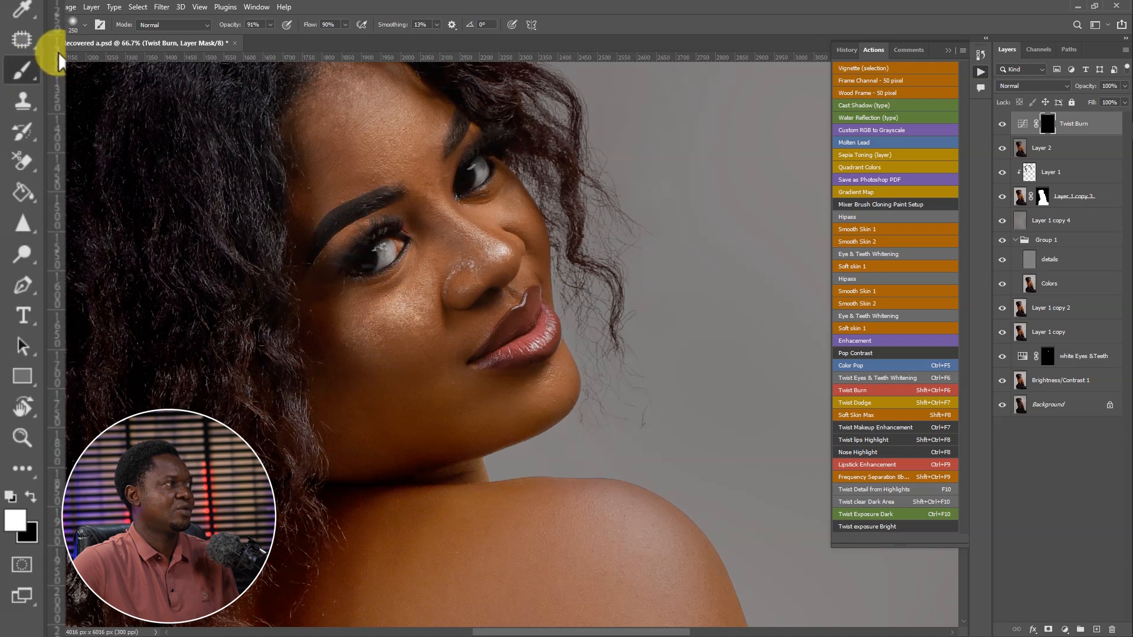
left_click_drag(258, 25, 230, 24)
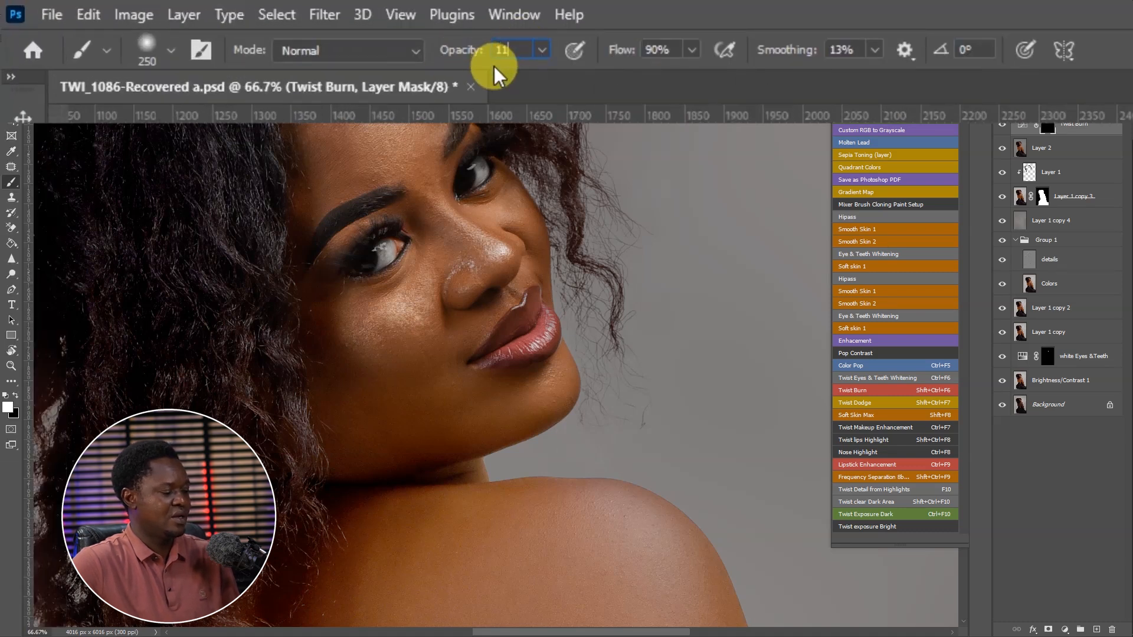
type("11")
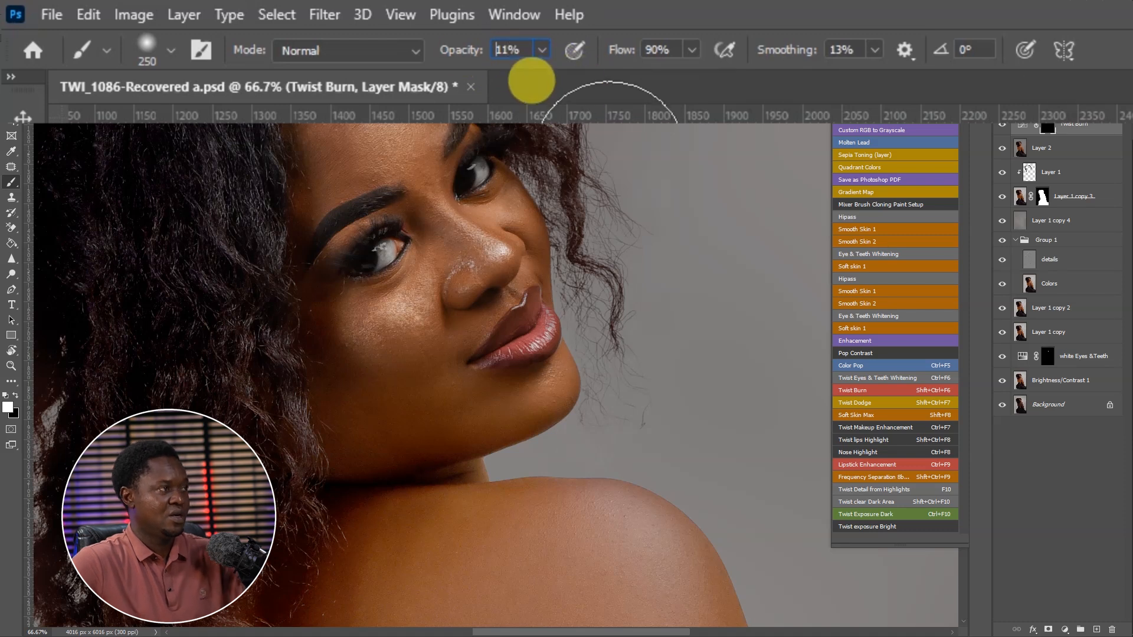
double_click(668, 50)
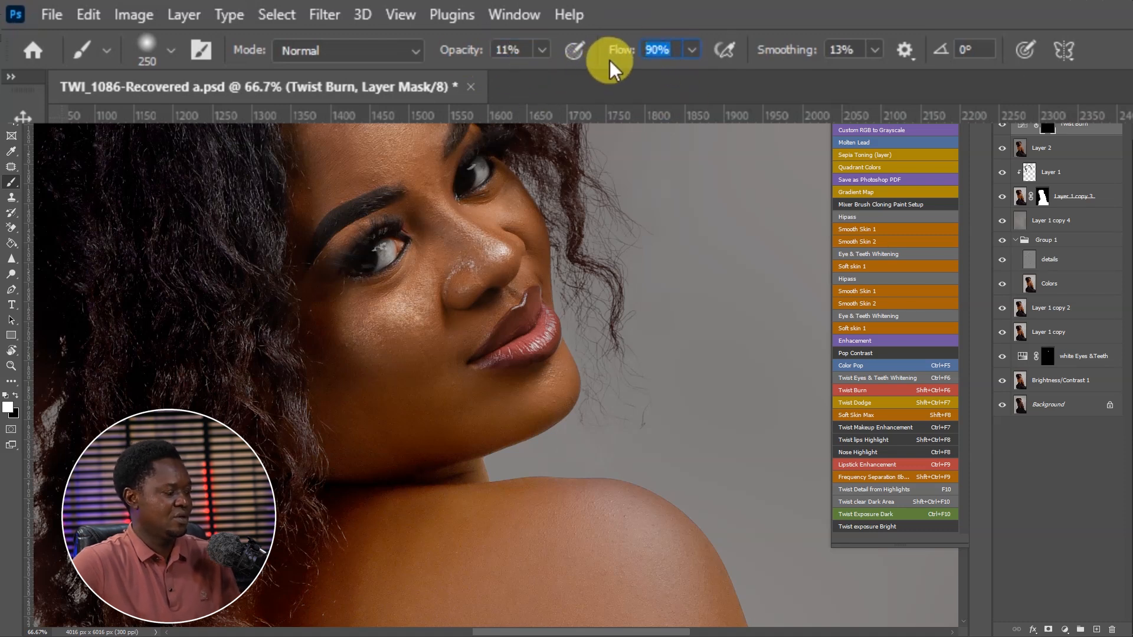
type("11")
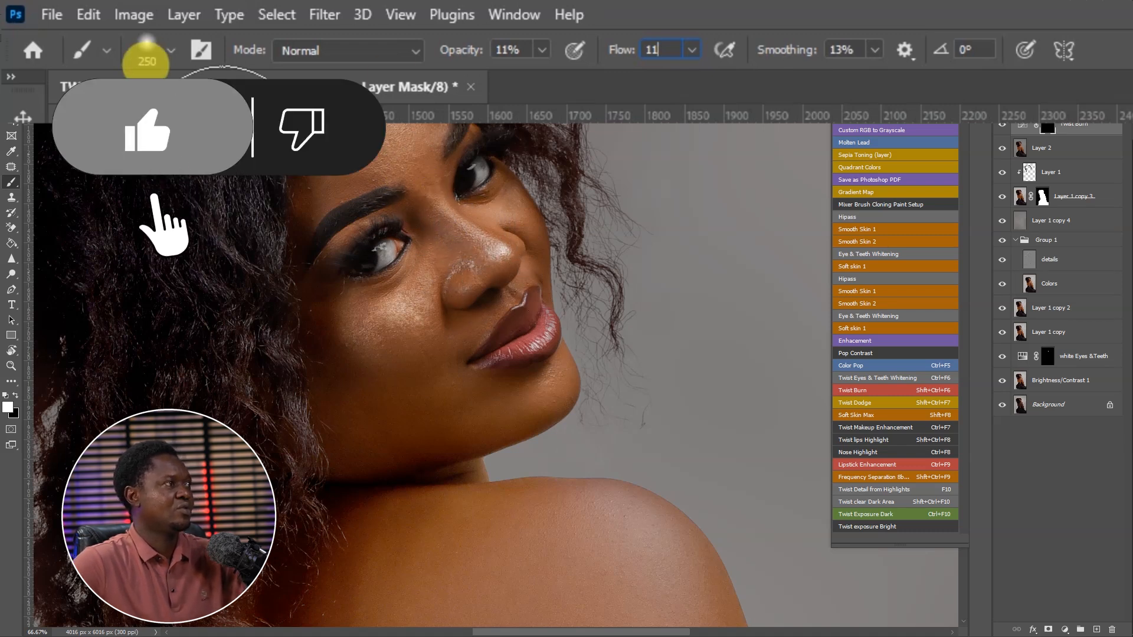
left_click(171, 52)
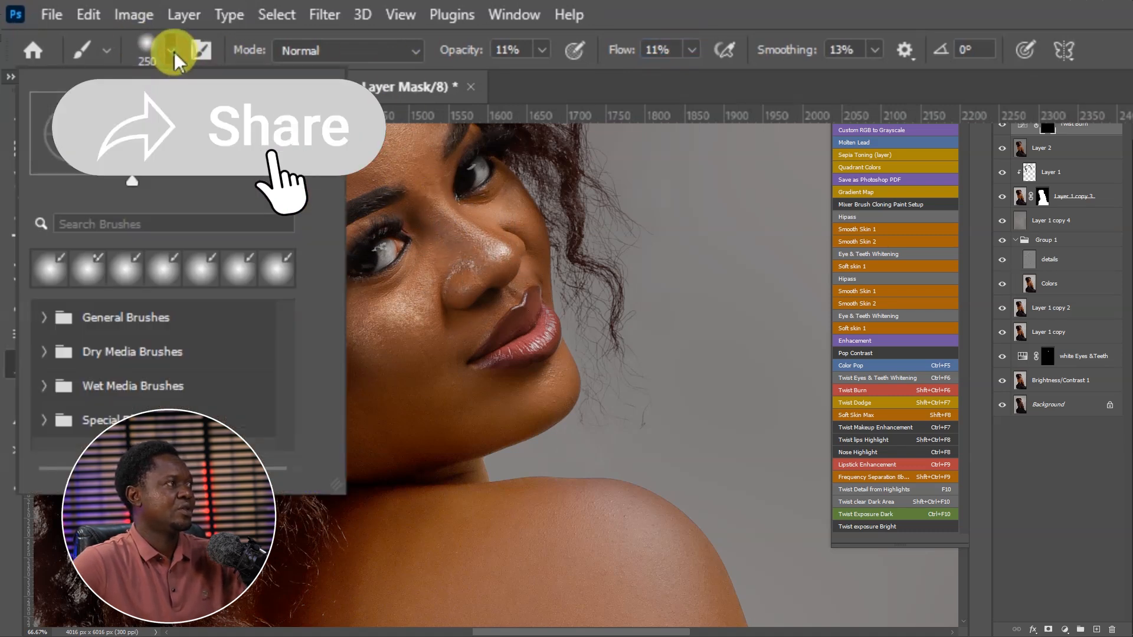
mouse_move(138, 176)
left_mouse_down()
mouse_move(201, 183)
mouse_move(121, 171)
left_mouse_up()
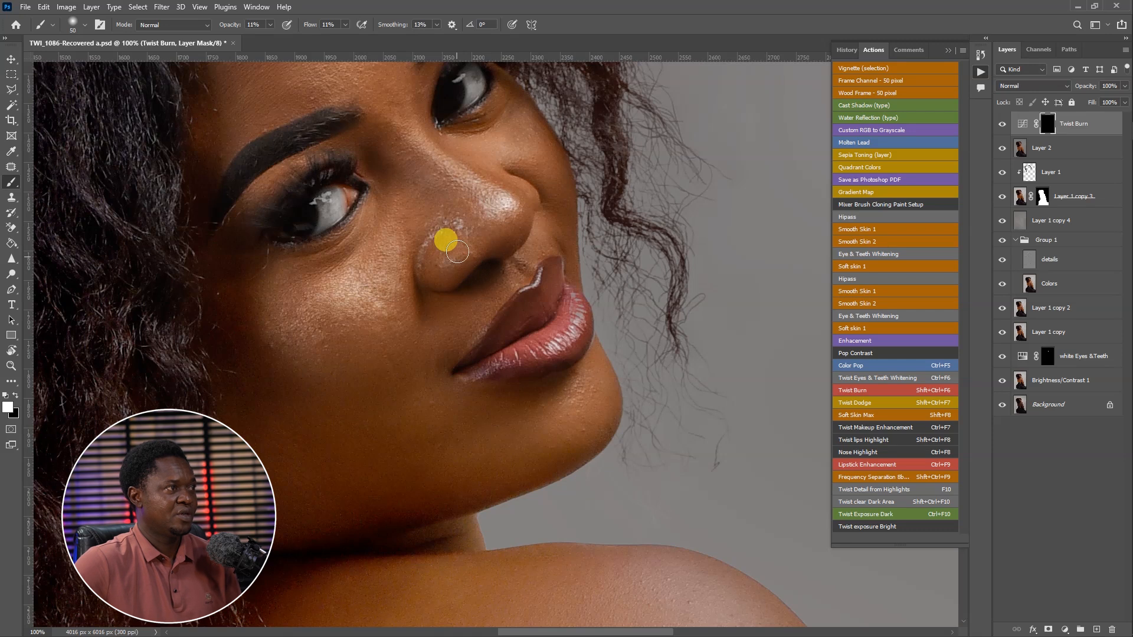
- Paint the Twist Burn mask in white to deepen the shadows beside the nose and on the cheek
left_click_drag(465, 217, 446, 293)
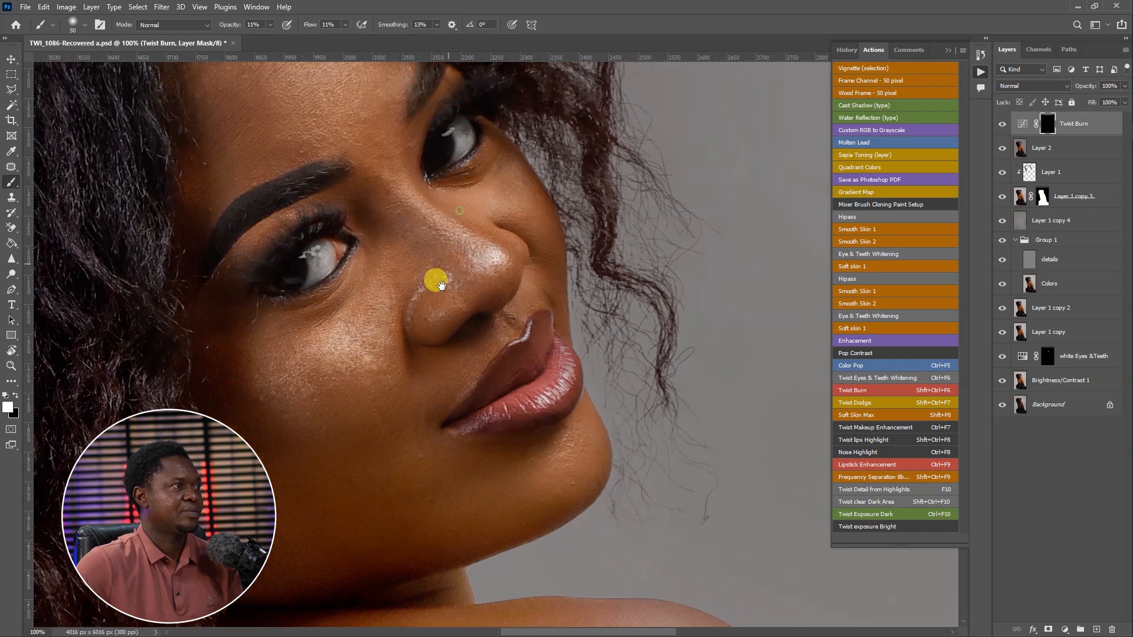
mouse_move(384, 219)
left_mouse_down()
mouse_move(434, 255)
mouse_move(386, 228)
mouse_move(470, 310)
mouse_move(511, 281)
mouse_move(464, 329)
mouse_move(419, 345)
mouse_move(461, 328)
mouse_move(433, 353)
mouse_move(409, 349)
mouse_move(427, 353)
mouse_move(403, 371)
mouse_move(401, 280)
mouse_move(436, 277)
mouse_move(392, 272)
left_mouse_up()
key("bracketright")
key("bracketright")
key("bracketright")
key("bracketright")
key("bracketright")
mouse_move(362, 398)
left_mouse_down()
mouse_move(285, 457)
mouse_move(257, 448)
mouse_move(428, 417)
left_mouse_up()
- Burn the finer shadows around the nose and mouth on the Twist Burn mask with a smaller brush
key("ctrl+plus")
key("bracketleft")
key("bracketleft")
key("bracketleft")
key("bracketleft")
key("bracketleft")
key("bracketleft")
mouse_move(452, 316)
left_mouse_down()
mouse_move(509, 297)
mouse_move(508, 310)
mouse_move(458, 187)
mouse_move(511, 272)
mouse_move(441, 192)
mouse_move(504, 225)
mouse_move(462, 167)
mouse_move(505, 221)
mouse_move(530, 368)
mouse_move(506, 166)
mouse_move(467, 152)
mouse_move(502, 271)
mouse_move(460, 264)
mouse_move(447, 335)
mouse_move(462, 298)
left_mouse_up()
left_click_drag(527, 211, 527, 337)
left_click_drag(561, 519, 568, 209)
mouse_move(608, 413)
left_mouse_down()
mouse_move(572, 513)
mouse_move(556, 463)
mouse_move(446, 497)
mouse_move(556, 475)
left_mouse_up()
- Burn the shadows along the chin and lower face, enlarging the brush up to 125 px
key("bracketright")
key("bracketright")
left_click_drag(445, 593, 613, 469)
key("bracketright")
key("bracketright")
key("bracketright")
mouse_move(562, 408)
left_mouse_down()
mouse_move(608, 460)
mouse_move(512, 475)
left_mouse_up()
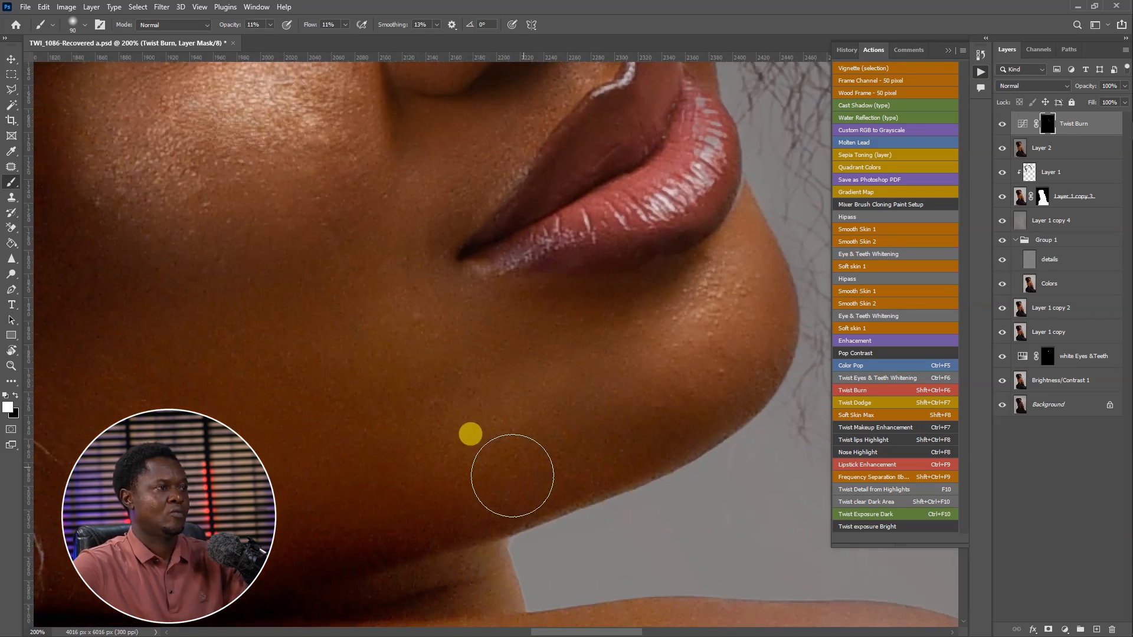
scroll(501, 291, "down", 3)
key("bracketright")
key("bracketright")
mouse_move(400, 182)
left_mouse_down()
mouse_move(388, 202)
mouse_move(448, 174)
mouse_move(429, 196)
mouse_move(486, 218)
mouse_move(445, 269)
mouse_move(398, 265)
mouse_move(387, 239)
mouse_move(406, 199)
mouse_move(422, 264)
mouse_move(429, 245)
mouse_move(419, 186)
mouse_move(477, 177)
mouse_move(414, 265)
left_mouse_up()
- Burn the shadow between the back and the arm down to the waist with a 400 px brush
scroll(543, 437, "down", 3)
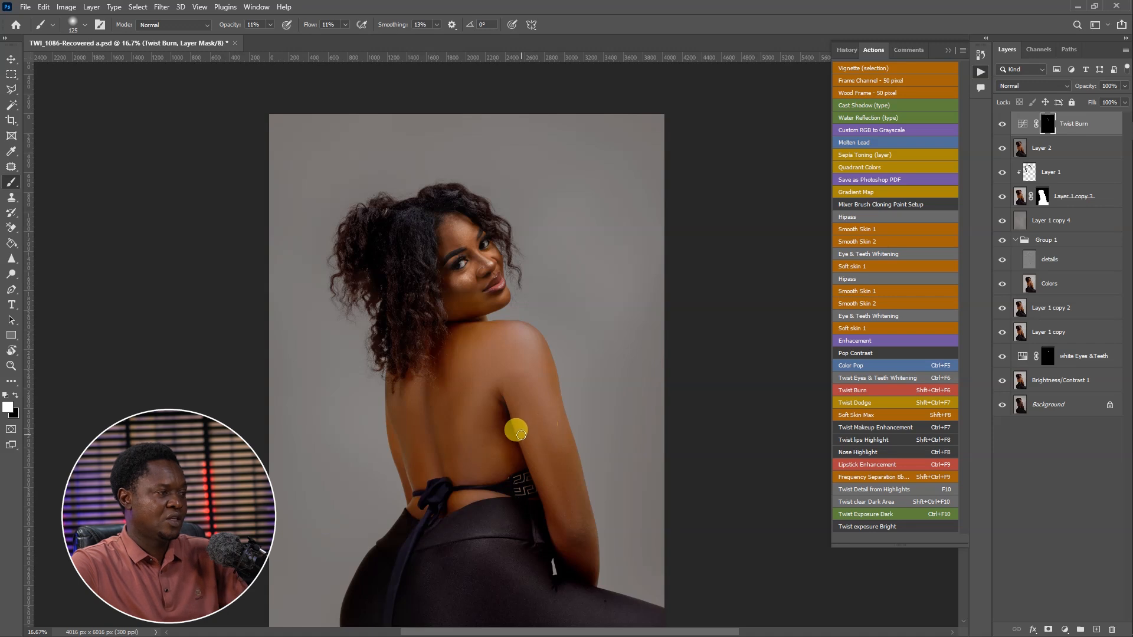
key("bracketright")
key("bracketright")
key("bracketright")
key("bracketright")
key("bracketright")
key("bracketright")
mouse_move(516, 419)
left_mouse_down()
mouse_move(530, 467)
mouse_move(506, 399)
mouse_move(561, 430)
mouse_move(441, 390)
mouse_move(489, 459)
mouse_move(422, 475)
mouse_move(514, 513)
left_mouse_up()
- Compare the whole portrait with and without the Twist Burn layer
key("ctrl+0")
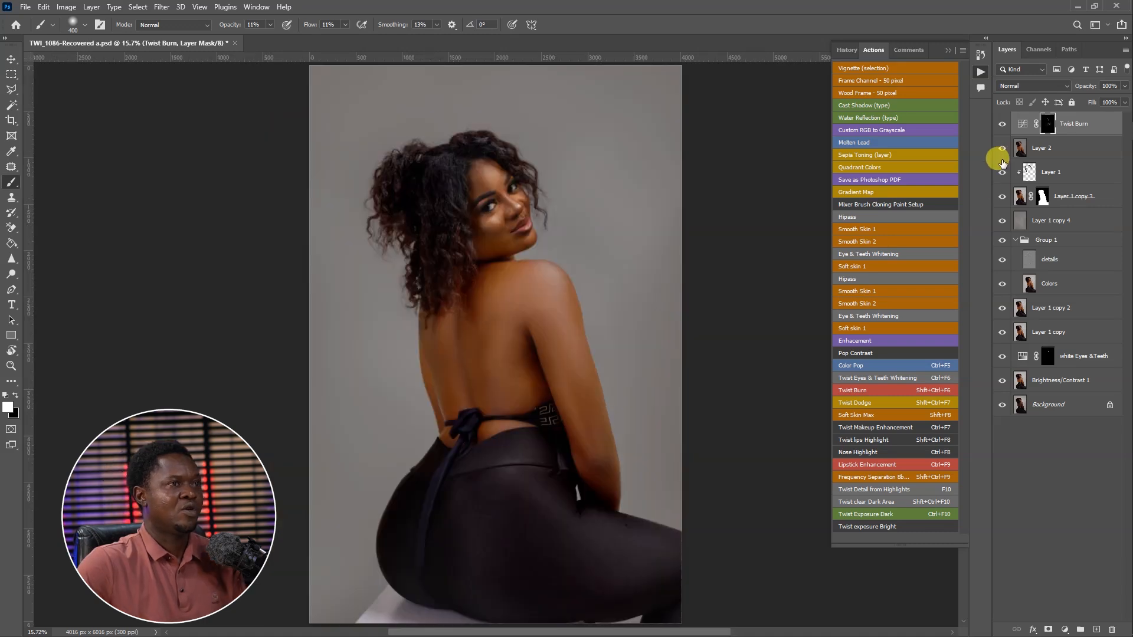
left_click(1002, 124)
left_click(1002, 124)
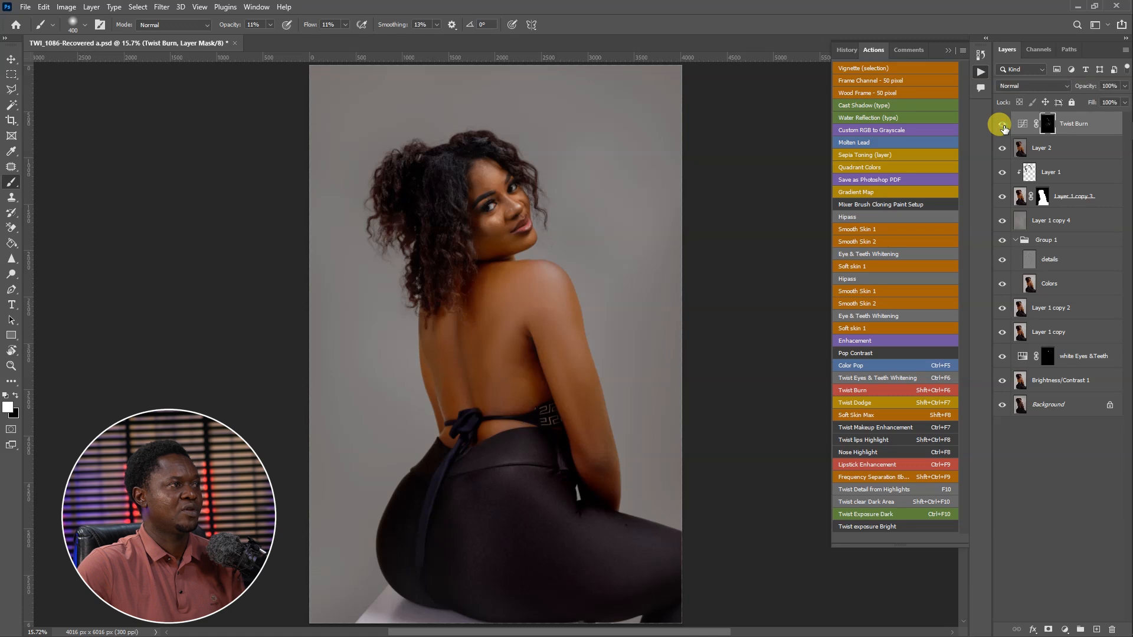
left_click(1002, 124)
- Run the Twist Dodge action and paint its mask with a 175 px brush to brighten the back
left_click(802, 368)
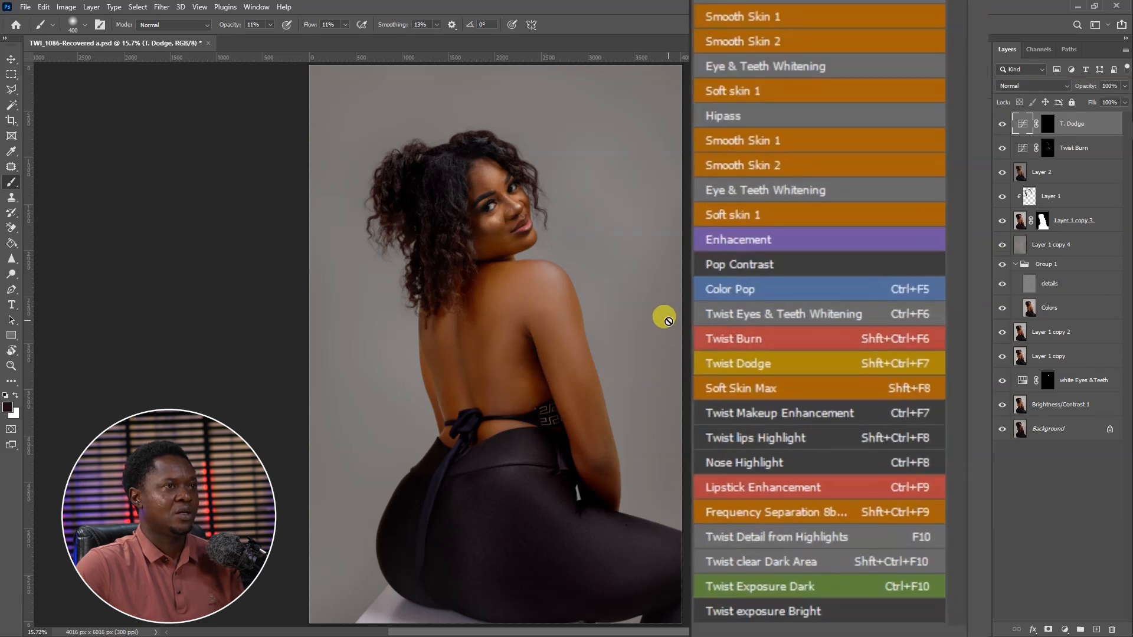
left_click(1048, 124)
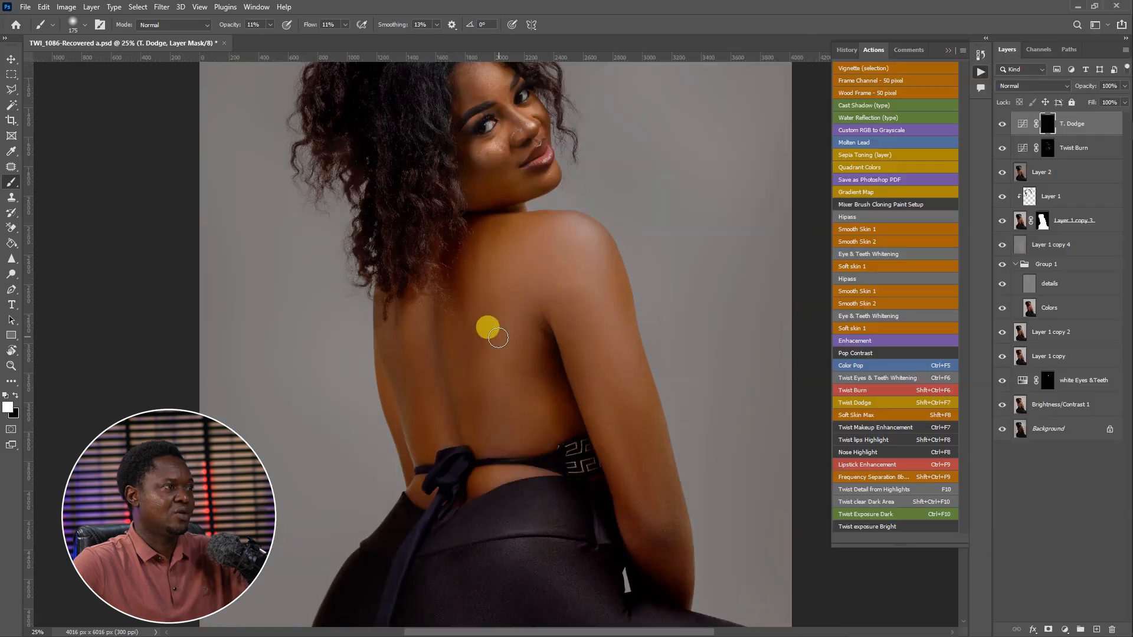
mouse_move(498, 338)
left_mouse_down()
mouse_move(506, 400)
mouse_move(510, 306)
mouse_move(501, 438)
mouse_move(505, 383)
mouse_move(494, 392)
mouse_move(515, 266)
mouse_move(492, 394)
mouse_move(601, 296)
mouse_move(504, 397)
mouse_move(584, 254)
mouse_move(591, 270)
mouse_move(588, 247)
mouse_move(410, 365)
mouse_move(429, 391)
mouse_move(404, 354)
mouse_move(427, 379)
mouse_move(445, 443)
mouse_move(410, 332)
mouse_move(433, 403)
mouse_move(416, 371)
mouse_move(425, 394)
mouse_move(445, 431)
mouse_move(414, 345)
mouse_move(486, 470)
mouse_move(521, 460)
mouse_move(512, 464)
mouse_move(534, 483)
mouse_move(539, 399)
mouse_move(489, 465)
left_mouse_up()
- Dodge the highlights along the nose bridge on the T. Dodge mask with a 50 px brush
key("bracketleft")
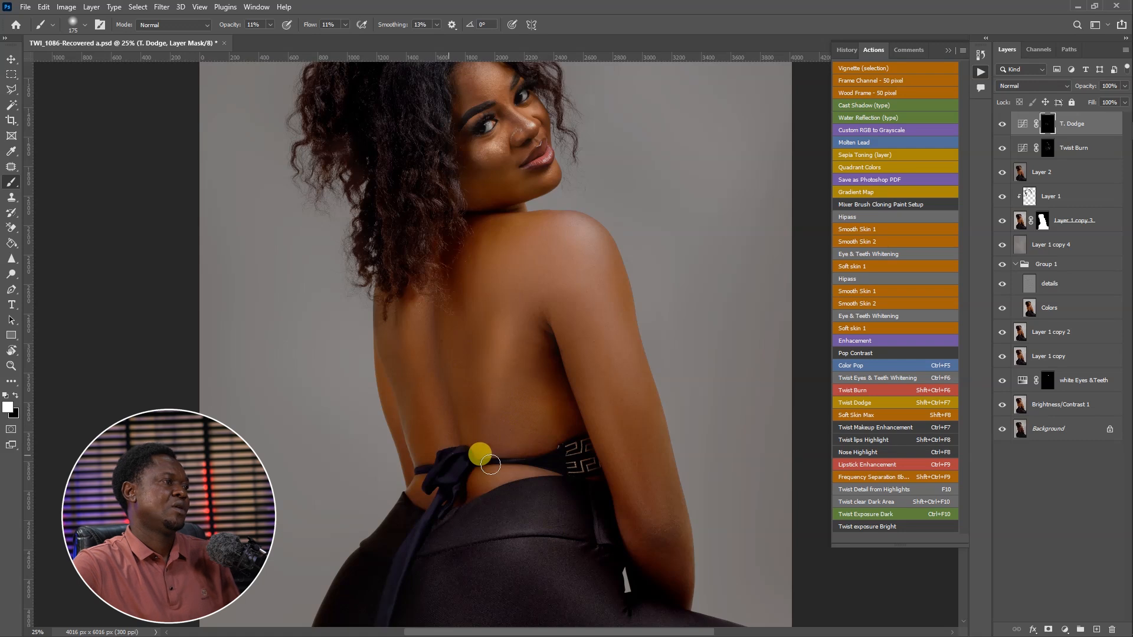
key("ctrl+plus")
key("ctrl+plus")
left_click_drag(560, 315, 566, 557)
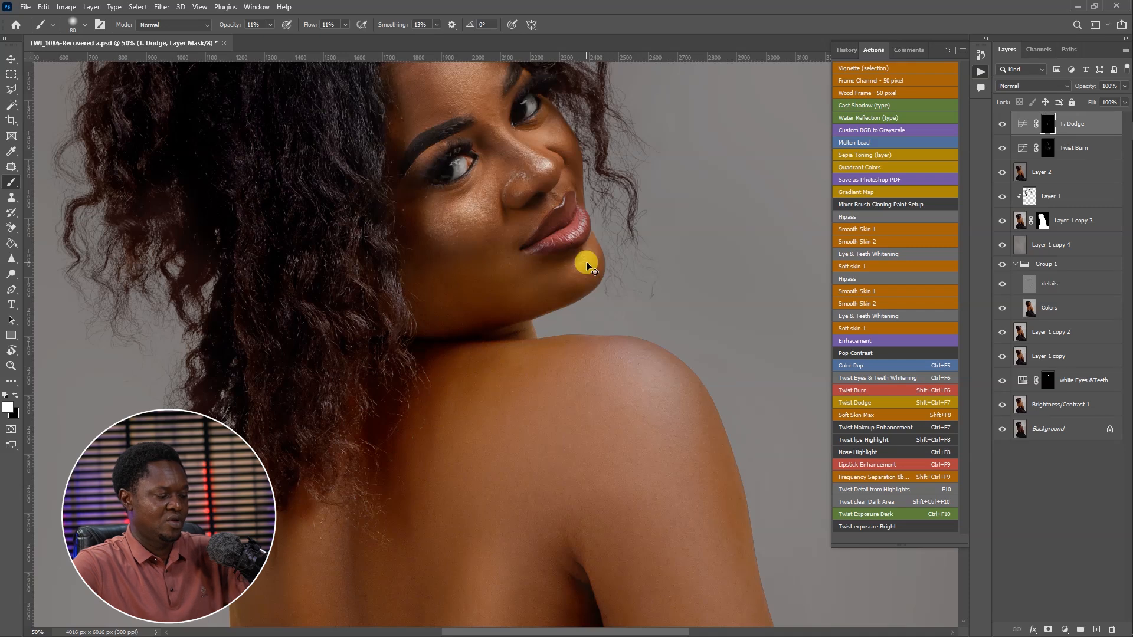
key("ctrl+plus")
key("bracketleft")
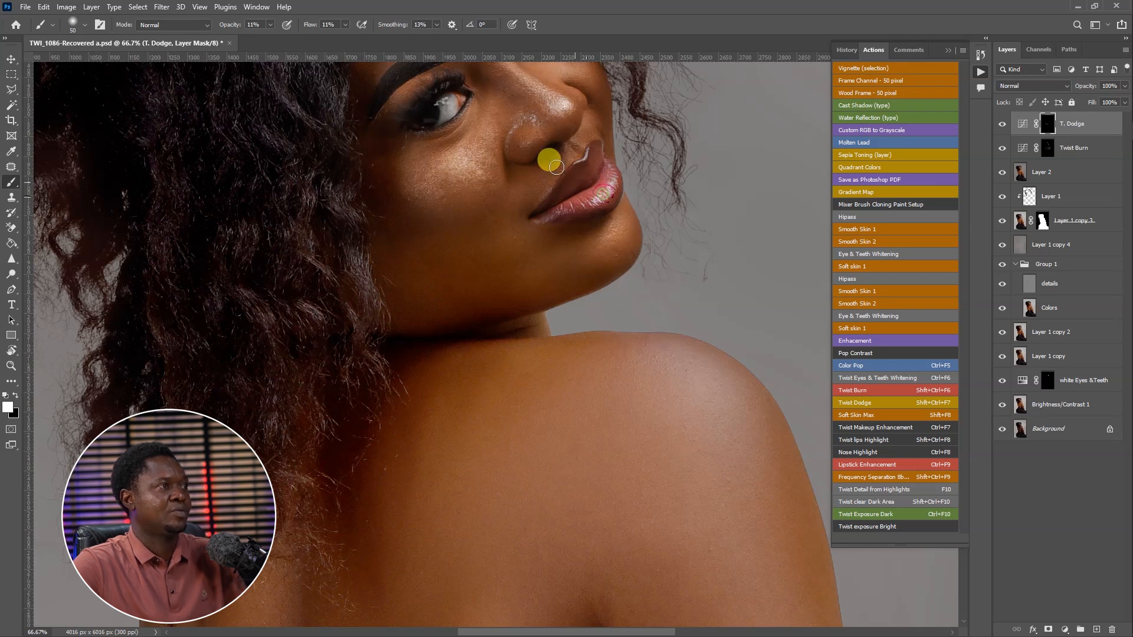
left_click_drag(539, 223, 552, 273)
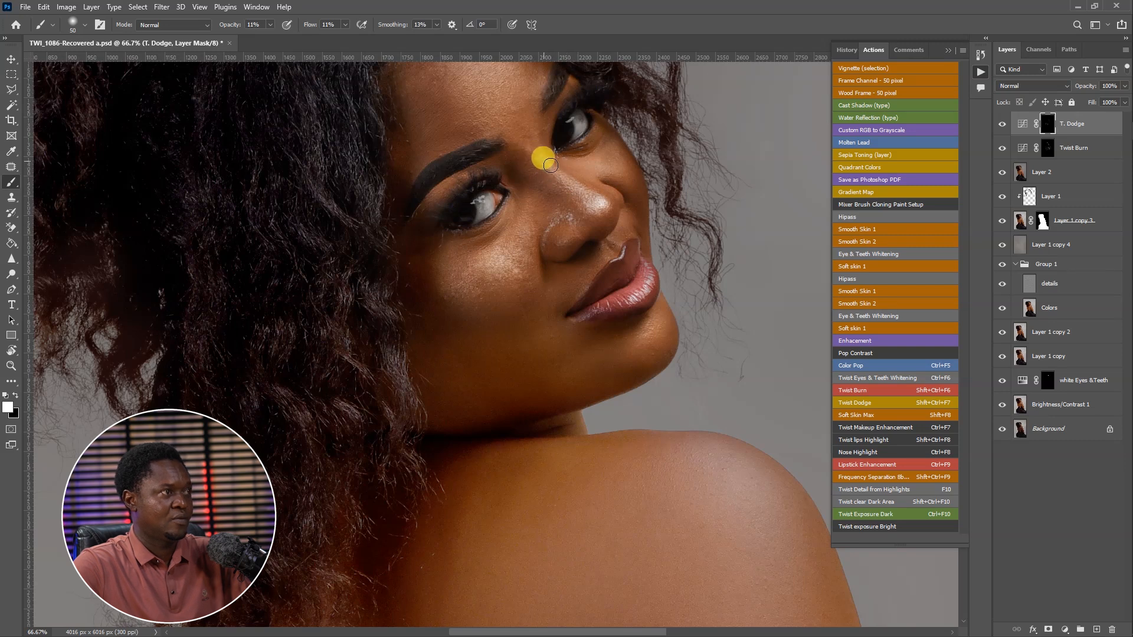
left_click_drag(555, 171, 592, 197)
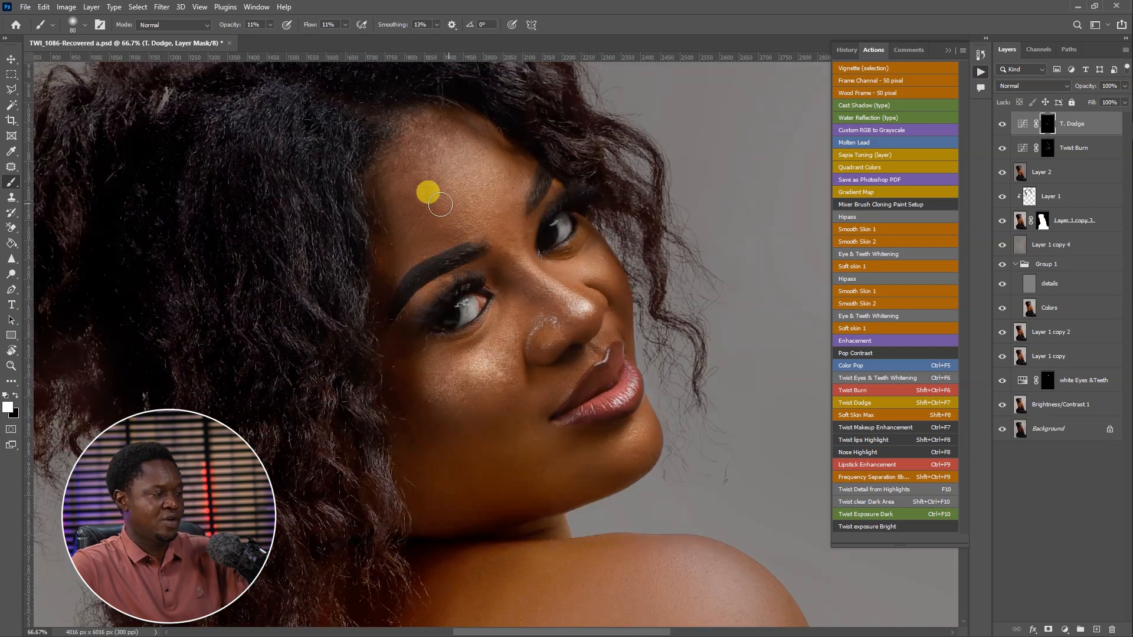
- Dodge the forehead highlights on the T. Dodge mask with a 125 px brush
key("bracketright")
key("bracketright")
key("bracketright")
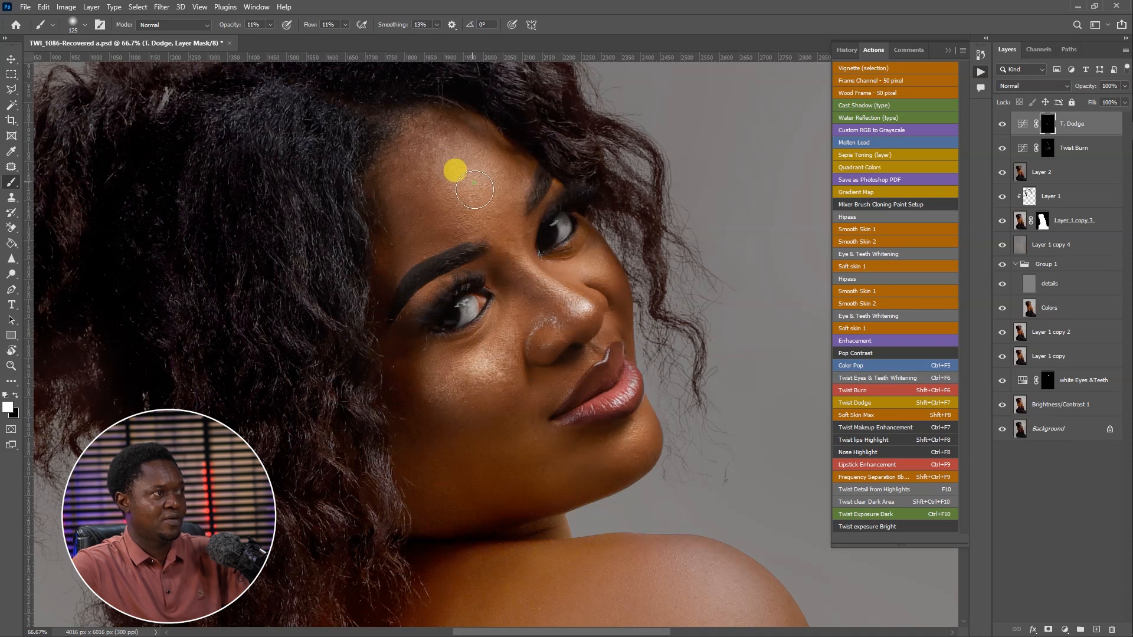
key("ctrl+minus")
key("ctrl+minus")
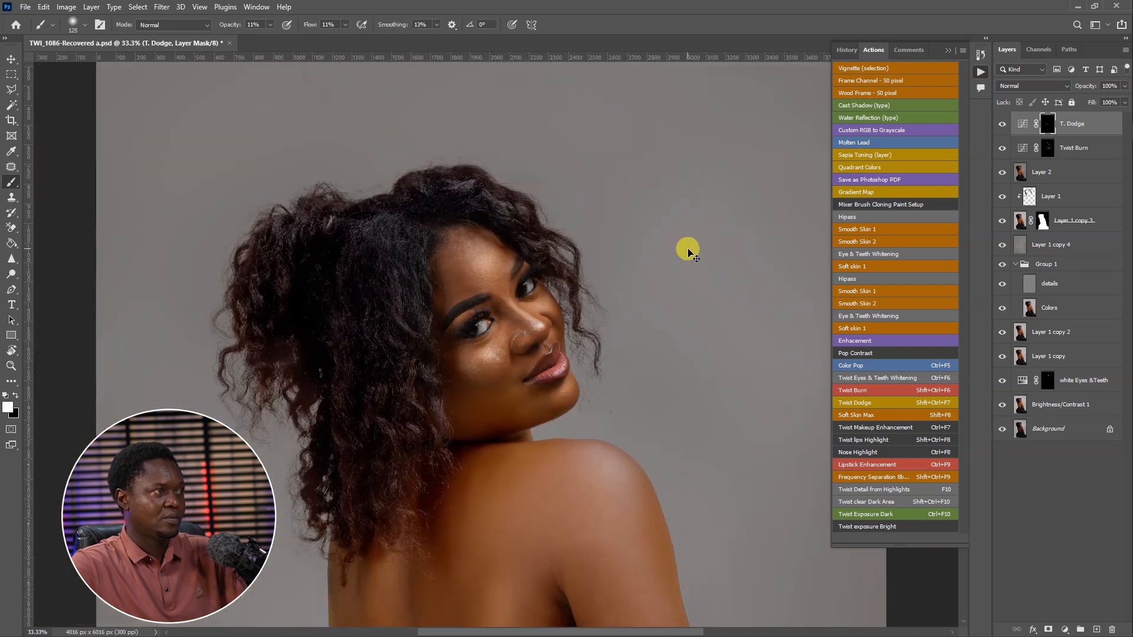
- Check the effect of the T. Dodge layer on the whole portrait by toggling its visibility
key("ctrl+0")
left_click(1002, 124)
key("ctrl+minus")
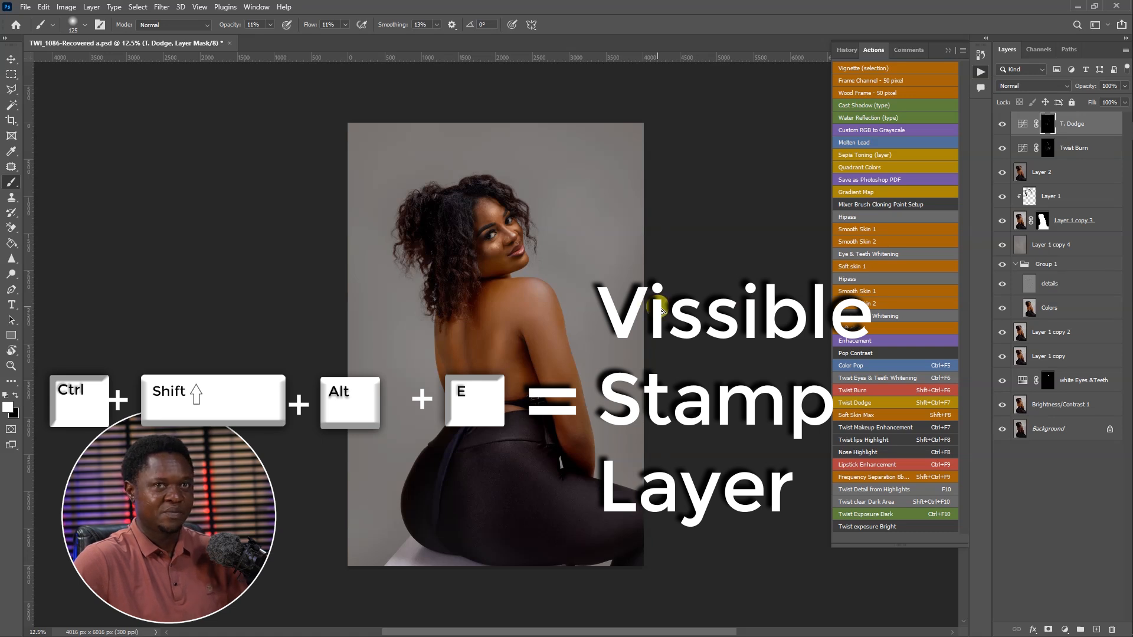
- Stamp all visible layers into a new merged layer above T. Dodge
key("ctrl+shift+alt+e")
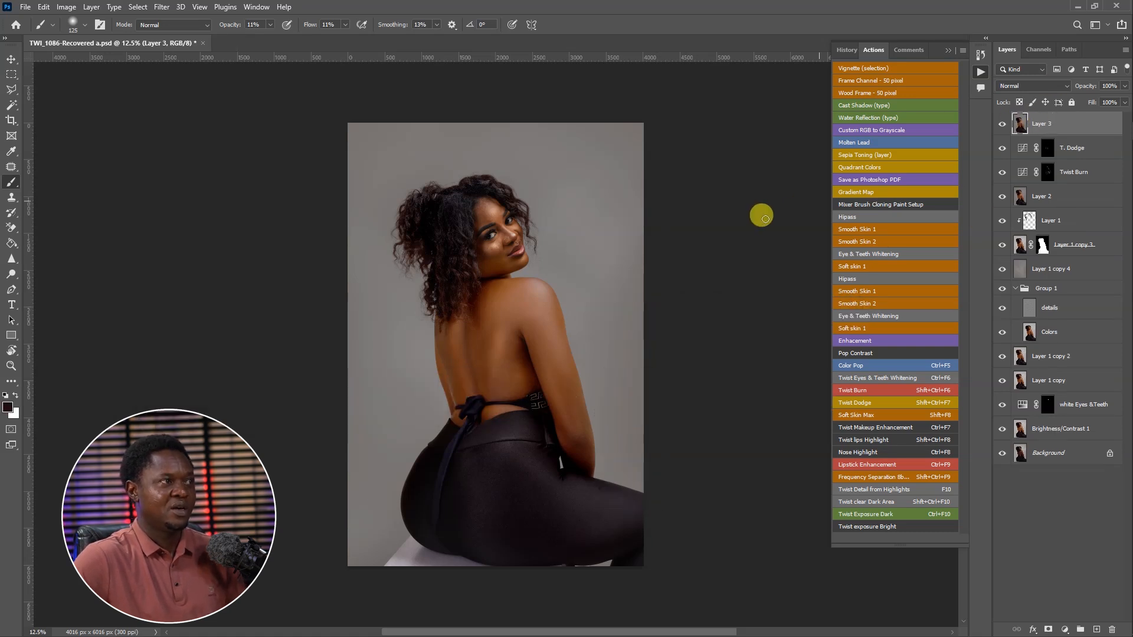
scroll(632, 255, "up", 1)
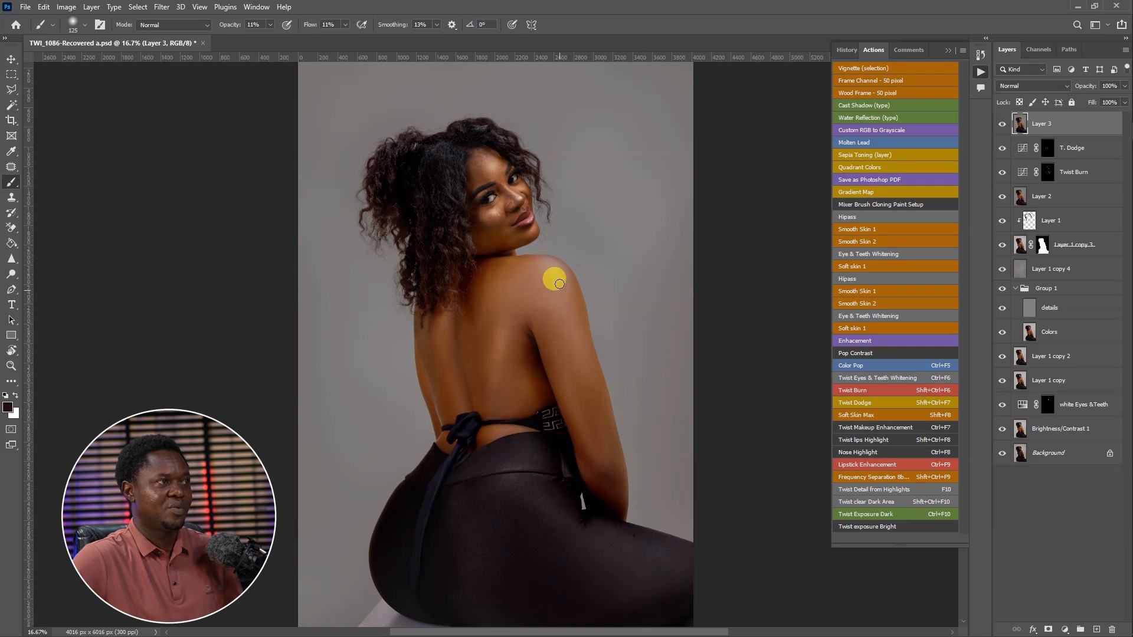
scroll(659, 286, "down", 1)
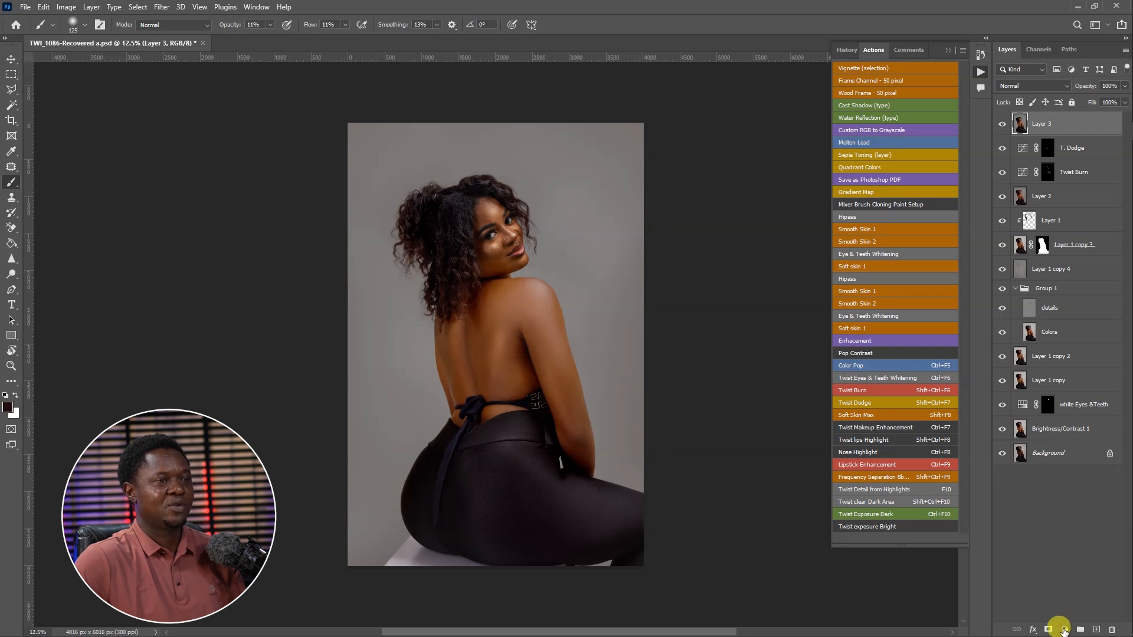
- Add a Curves adjustment above Layer 3 and raise the upper part of the RGB curve to brighten the image strongly
left_click(1064, 631)
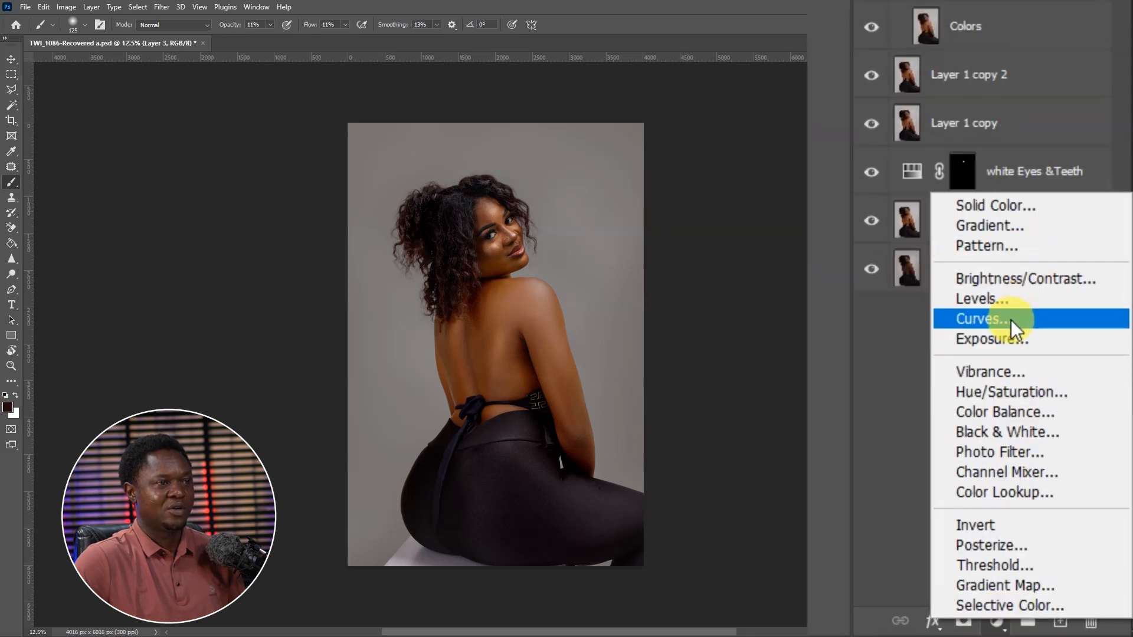
left_click(1011, 320)
left_click_drag(891, 259, 873, 211)
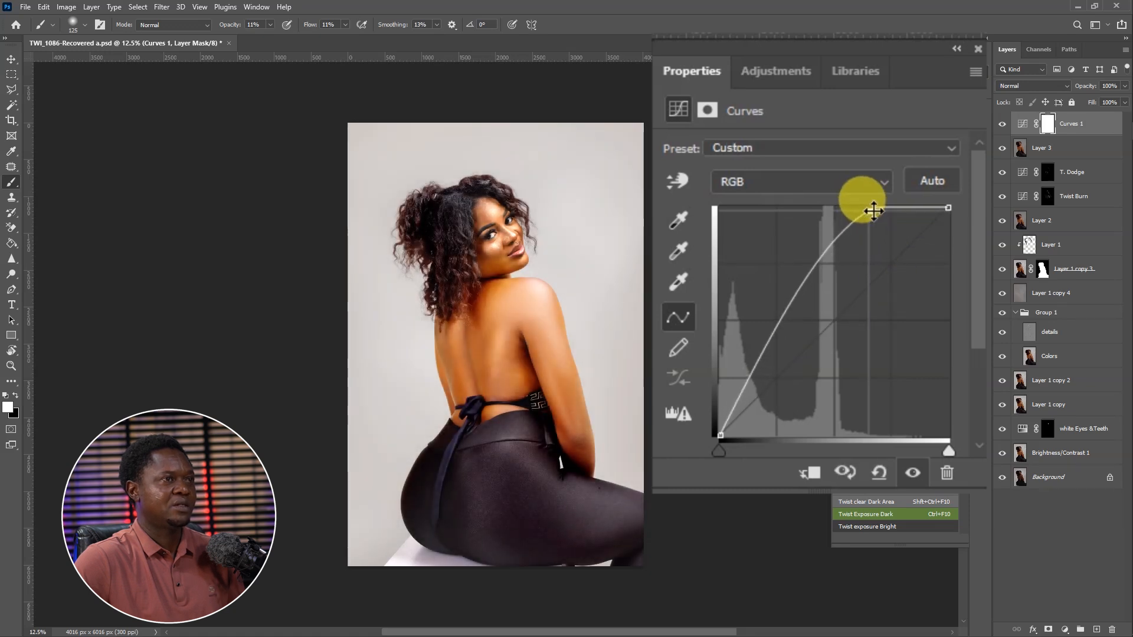
- Limit Curves 1 to the highlights with Blend If, splitting the underlying layer's dark slider at 135 / 186
left_click(1101, 129)
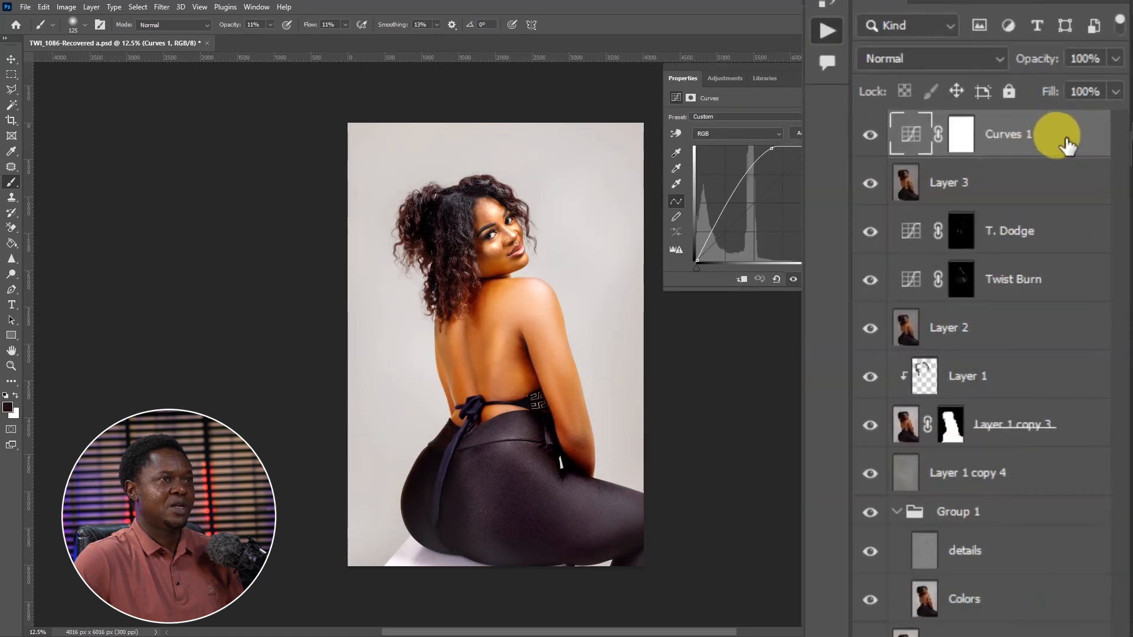
double_click(1012, 232)
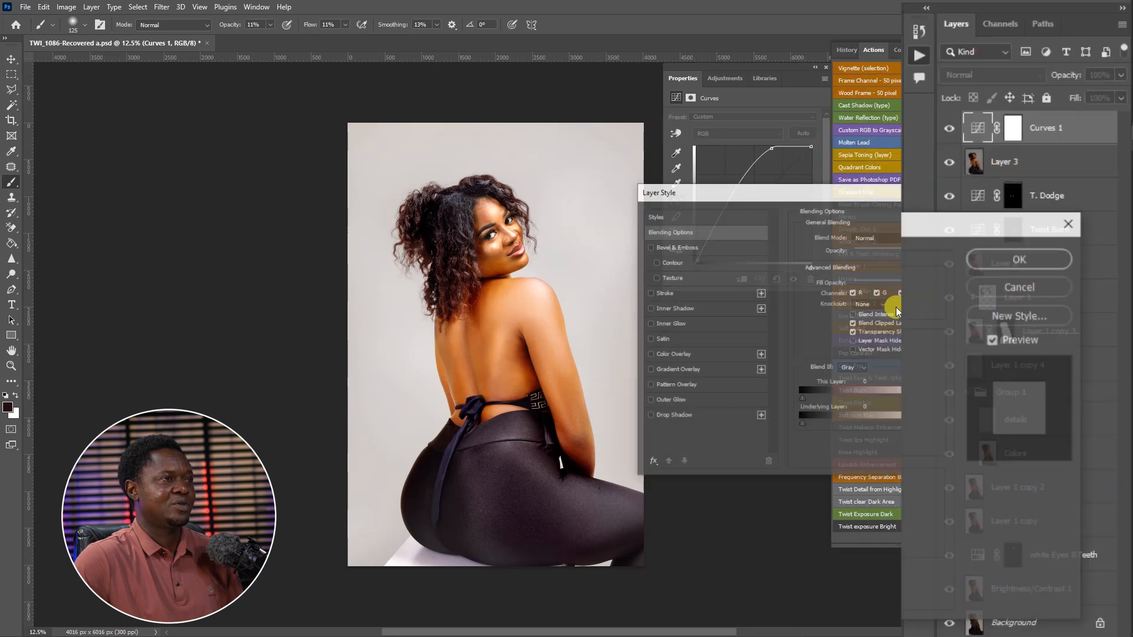
left_click_drag(676, 499, 812, 493)
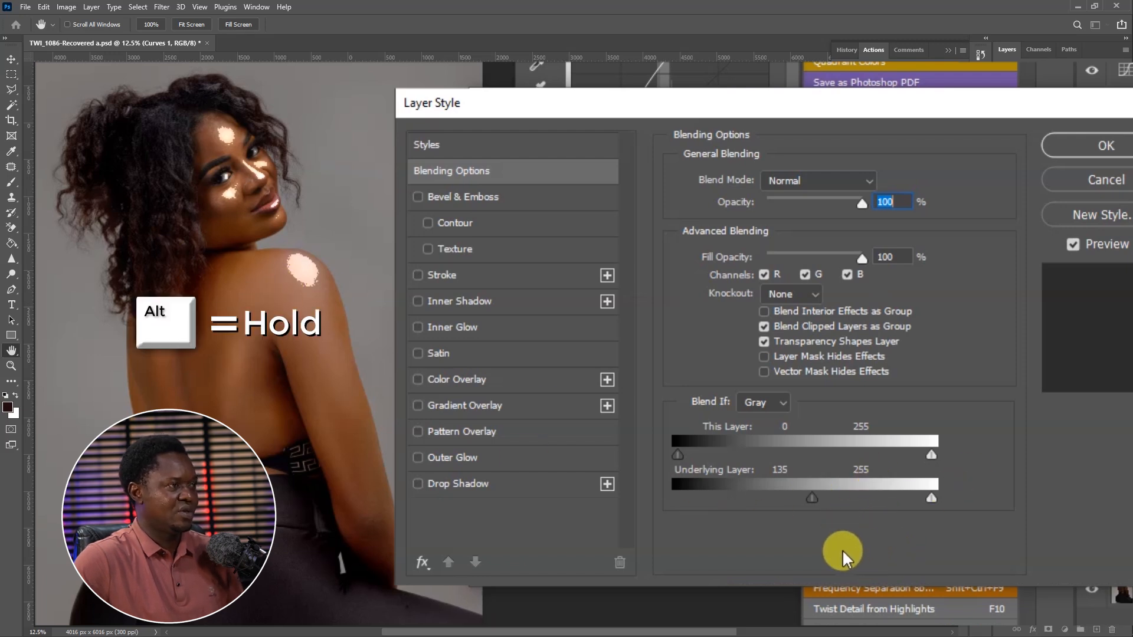
left_click_drag(818, 497, 864, 501)
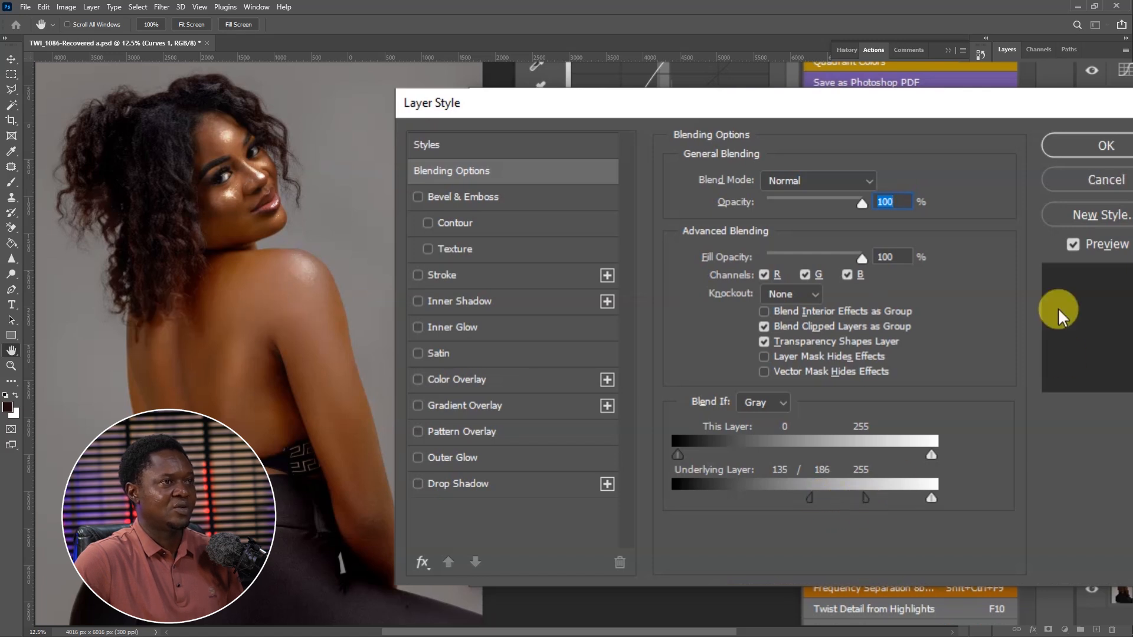
left_click(1110, 147)
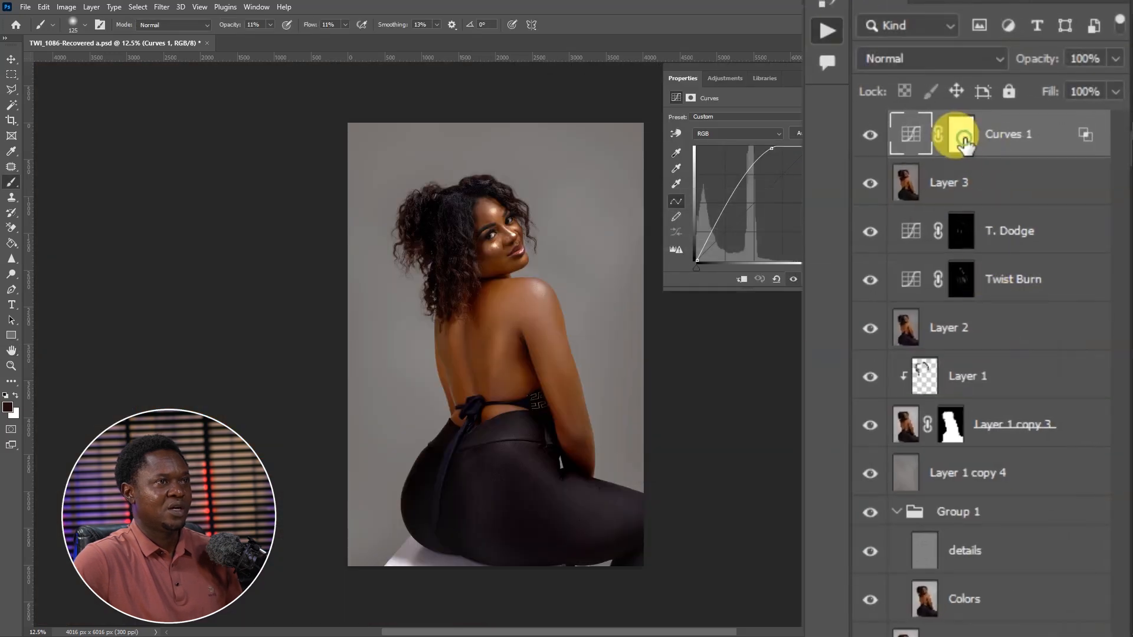
- Invert the Curves 1 layer mask to black and make white the foreground colour
left_click(1017, 128)
key("x")
key("ctrl+i")
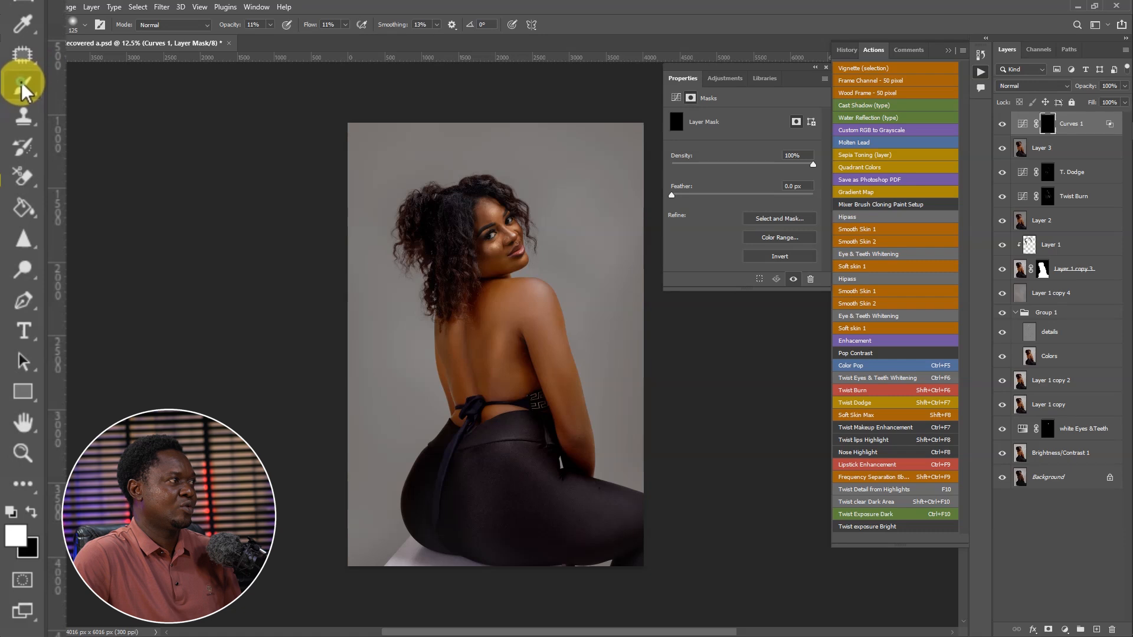
- Paint the Curves 1 mask white over the shoulder highlight with a size 600 brush at 83% opacity and 86% flow
left_click(539, 50)
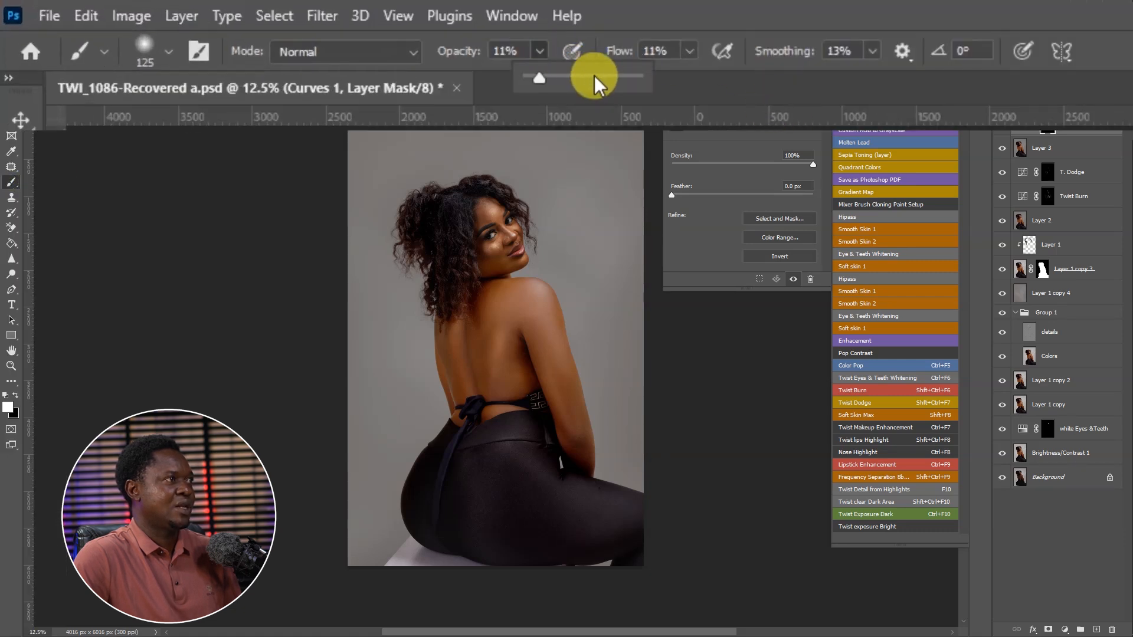
left_click(618, 76)
left_click(690, 52)
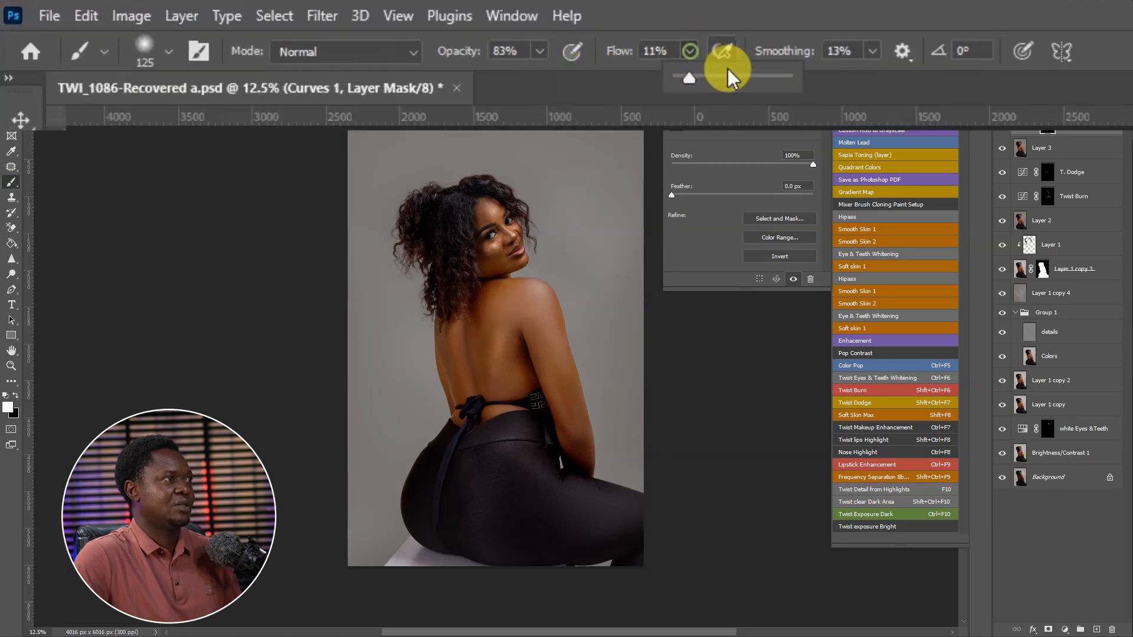
left_click(771, 80)
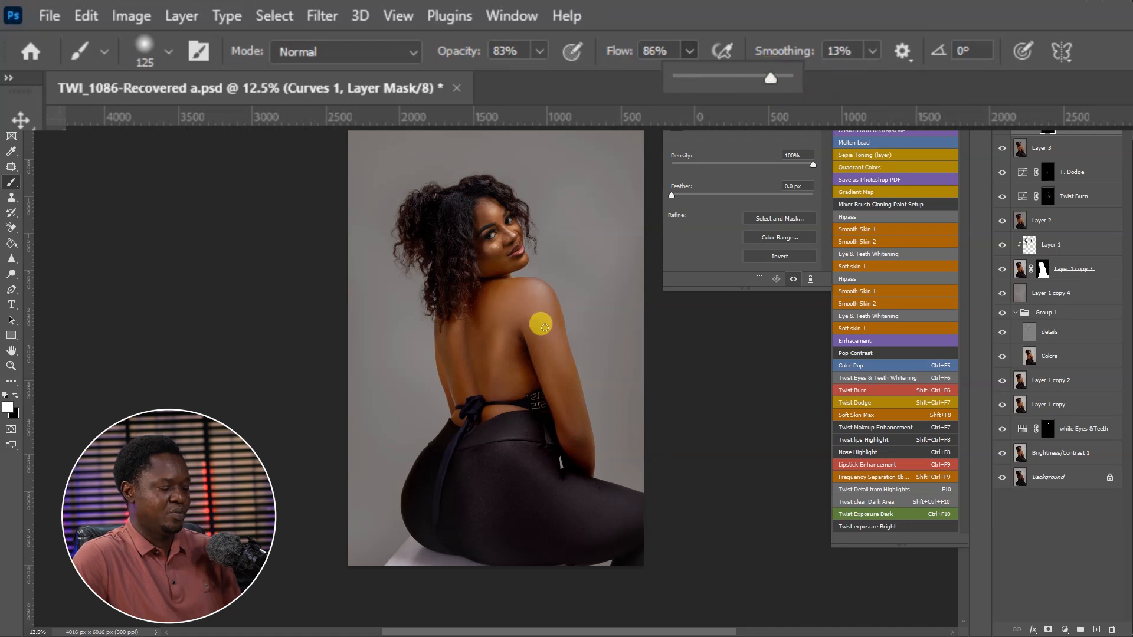
key("bracketright")
key("bracketright")
key("bracketright")
key("bracketright")
key("bracketright")
key("bracketright")
key("bracketright")
mouse_move(537, 298)
left_mouse_down()
mouse_move(554, 407)
mouse_move(524, 429)
mouse_move(544, 393)
mouse_move(644, 498)
left_mouse_up()
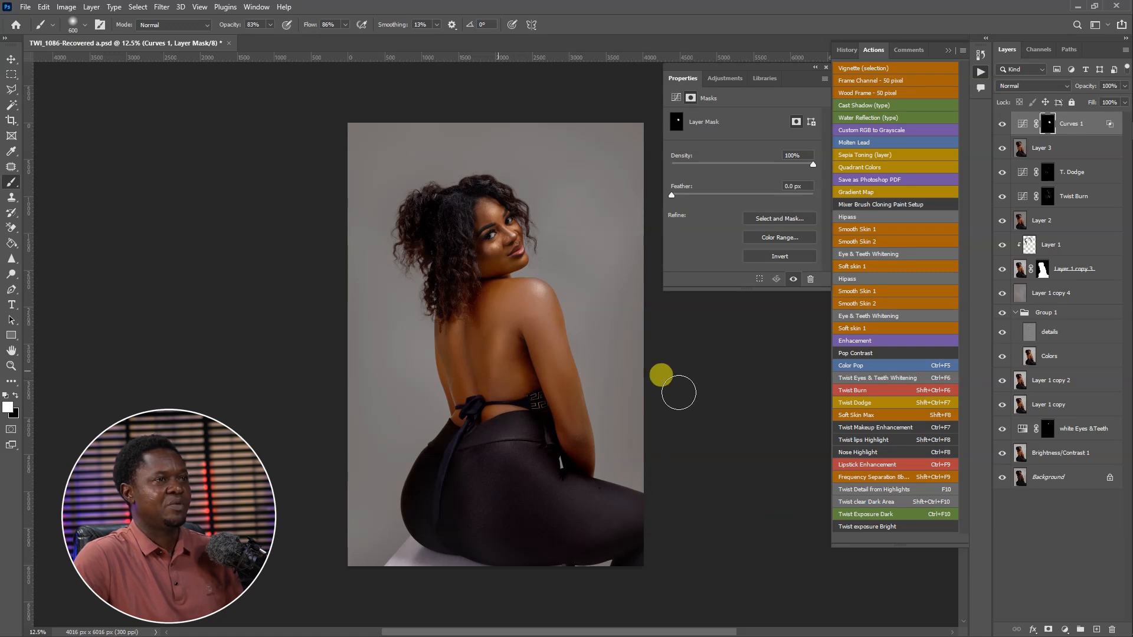
- Add another Curves adjustment above Curves 1 and raise the upper part of its RGB curve to brighten strongly
left_click(1064, 630)
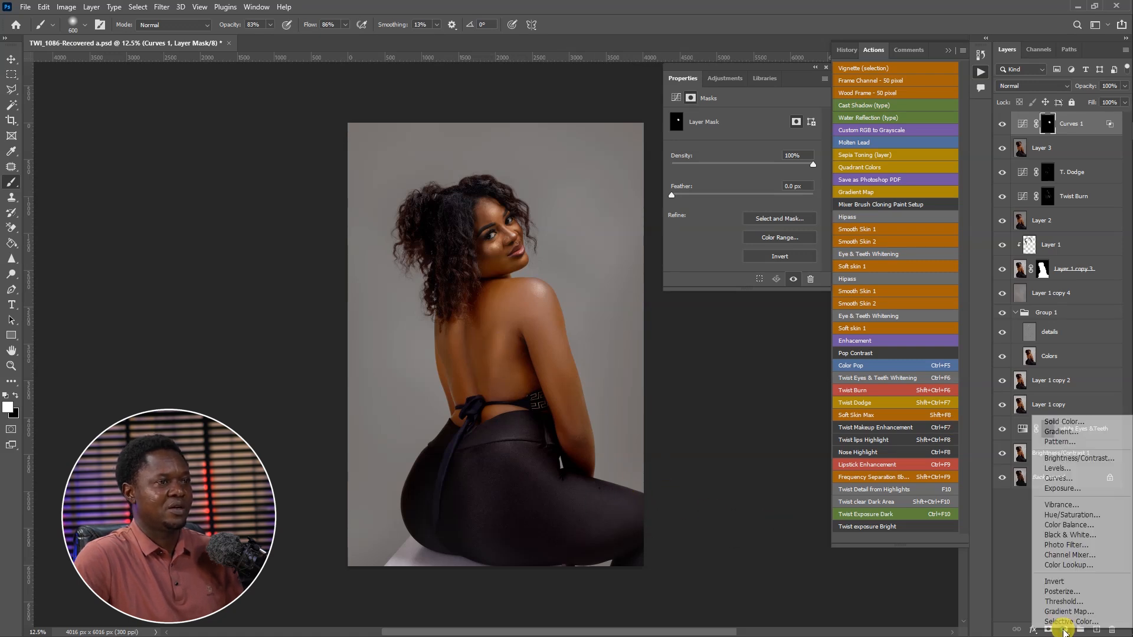
left_click(1058, 478)
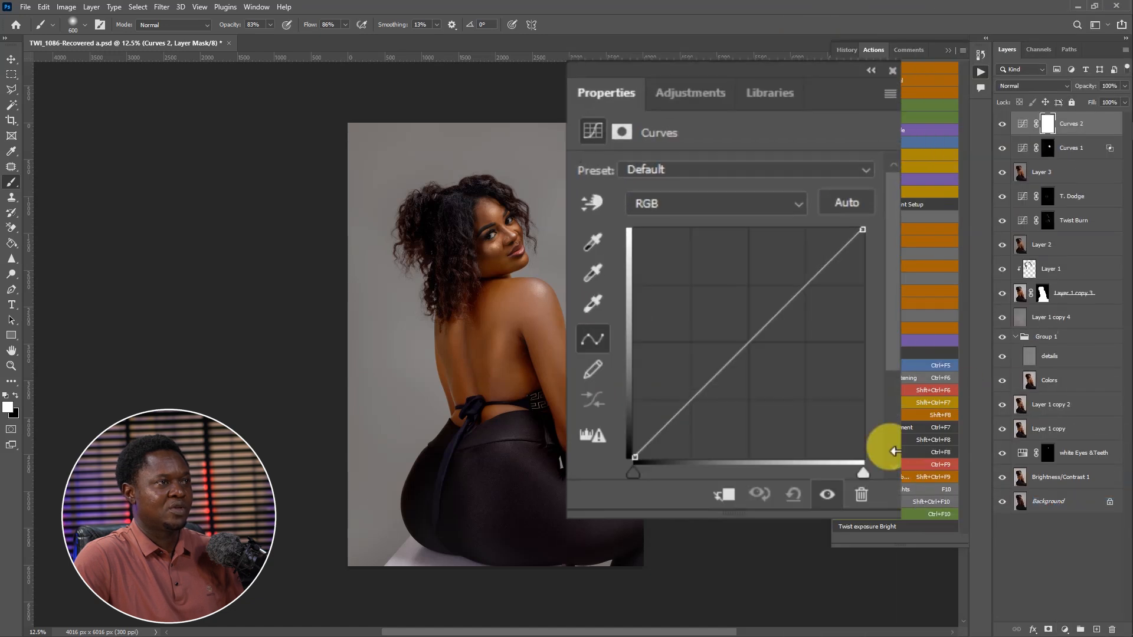
left_click_drag(806, 278, 804, 235)
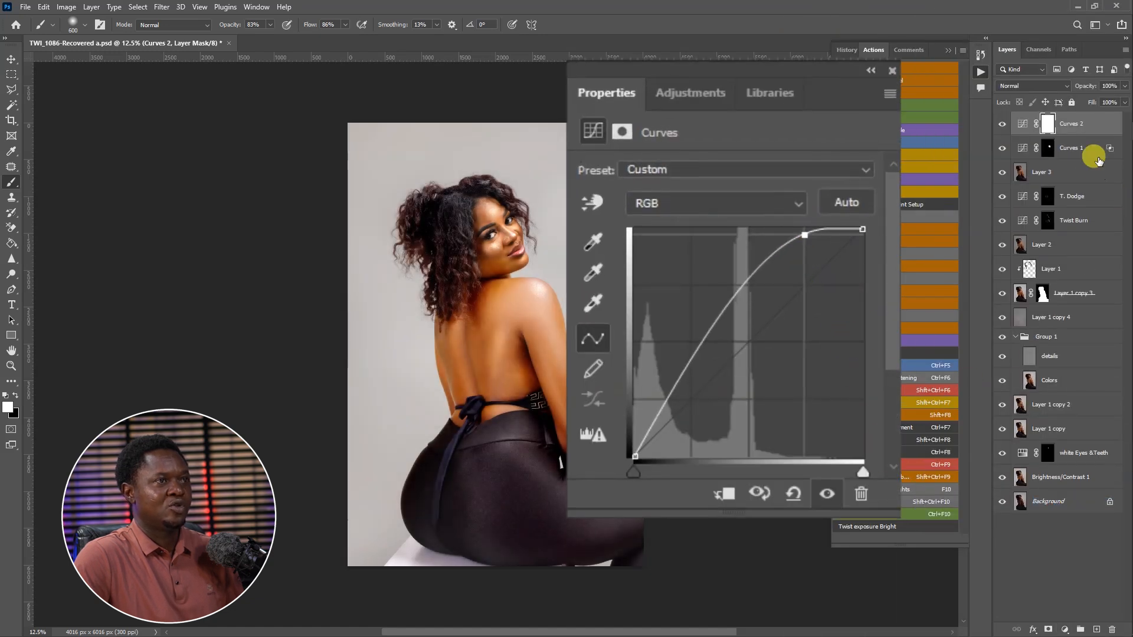
- Limit Curves 2 to the brighter tones with Blend If, splitting the underlying layer's dark slider at 87 / 174
left_click(1100, 125)
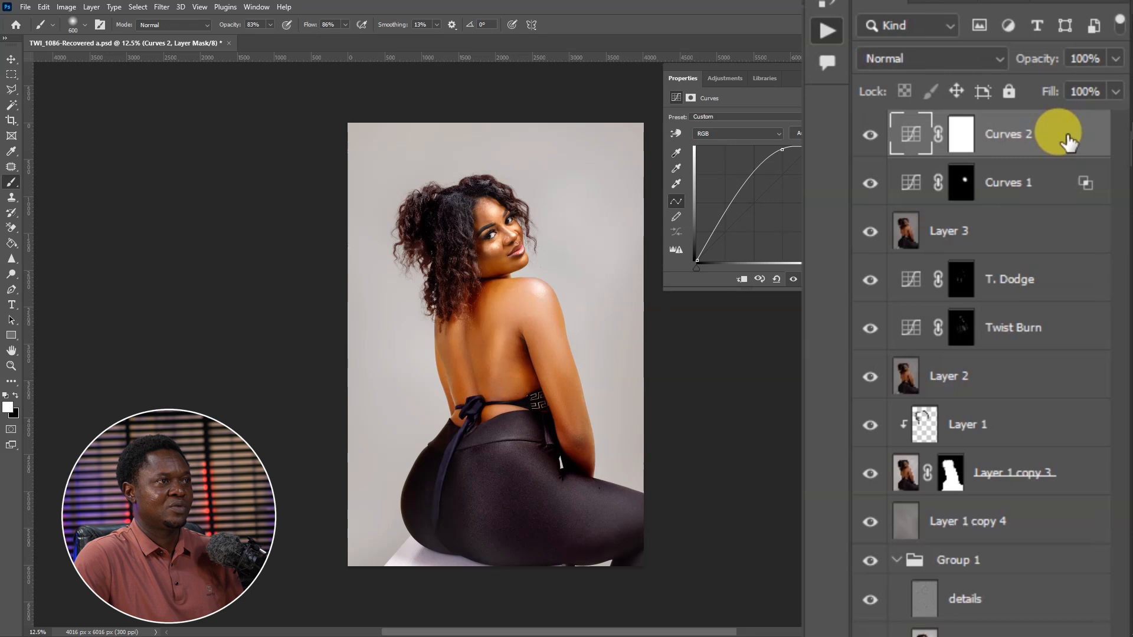
double_click(1096, 122)
left_click_drag(676, 499, 764, 519)
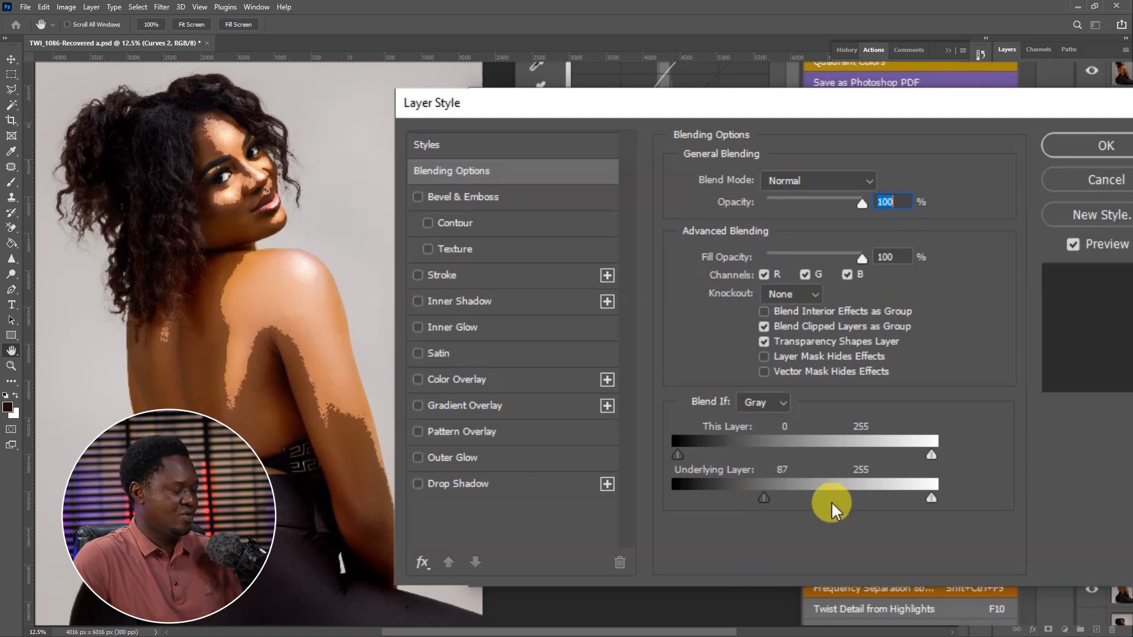
left_click_drag(779, 497, 830, 498)
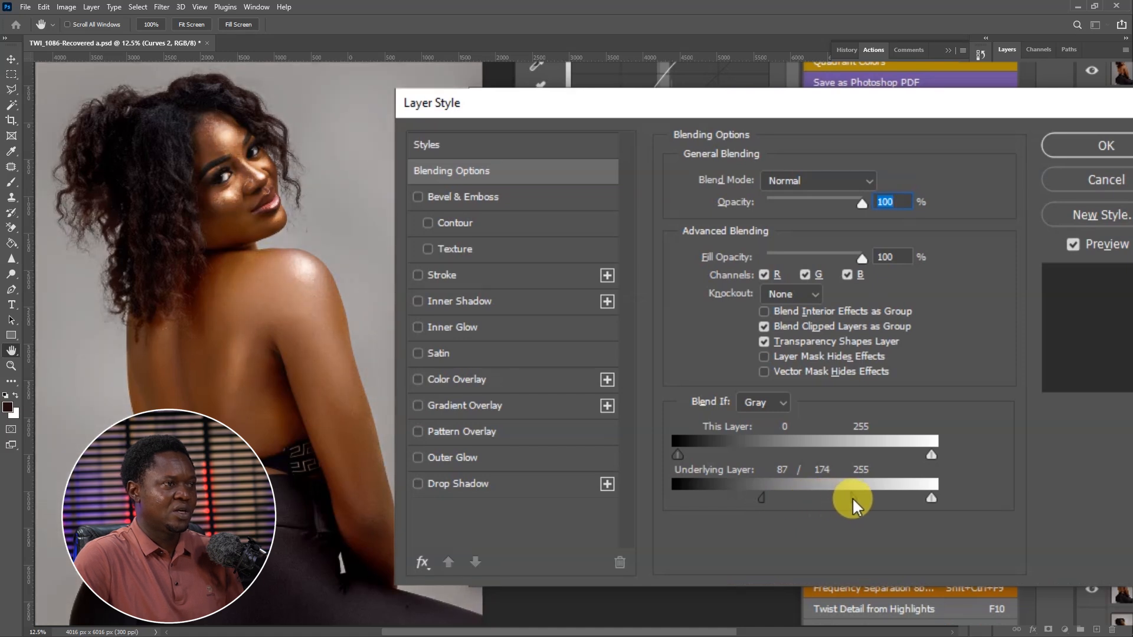
left_click(1106, 145)
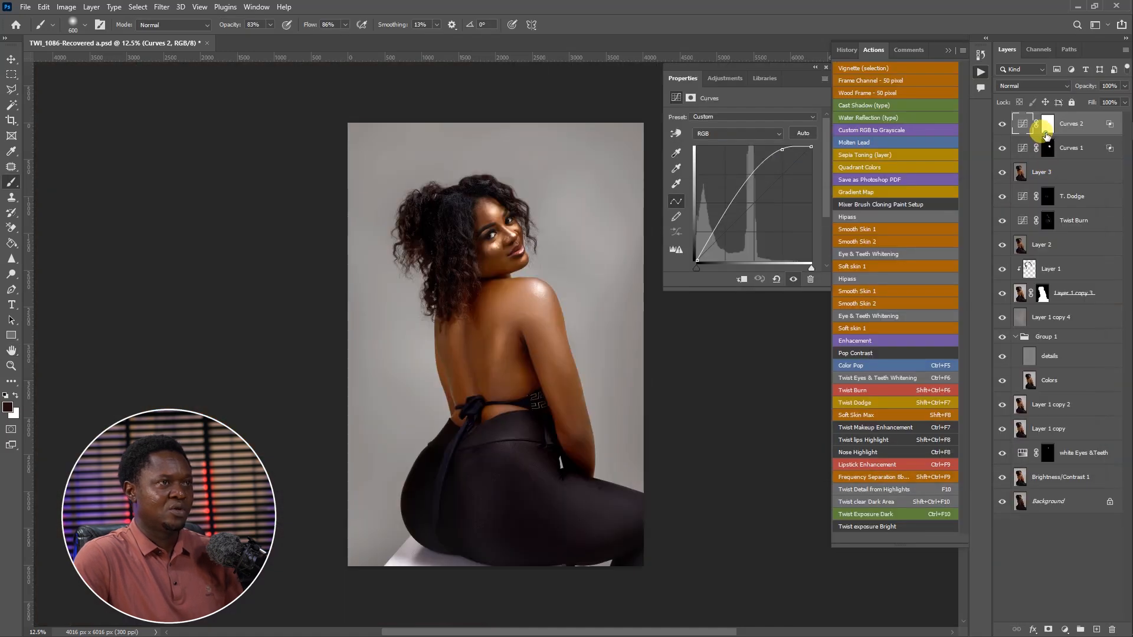
- Invert the Curves 2 mask to black and paint white over the highlights on the woman's back
left_click(1047, 132)
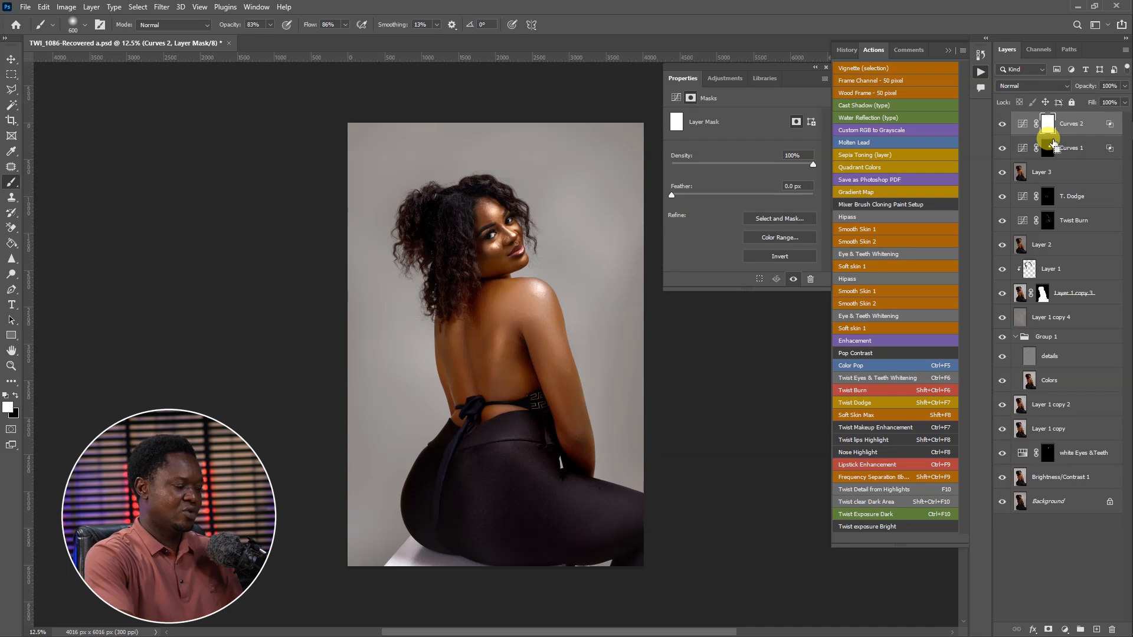
key("ctrl+i")
mouse_move(512, 377)
left_mouse_down()
mouse_move(497, 333)
mouse_move(499, 348)
left_mouse_up()
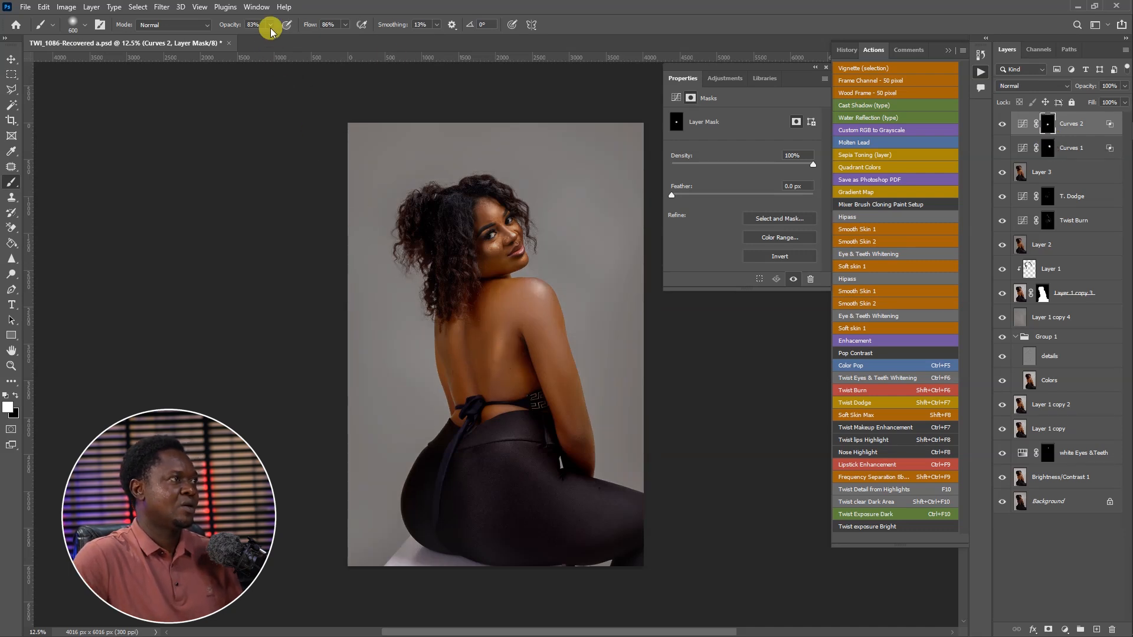
mouse_move(504, 375)
left_mouse_down()
mouse_move(497, 354)
mouse_move(503, 392)
left_mouse_up()
mouse_move(459, 355)
left_mouse_down()
mouse_move(455, 335)
mouse_move(458, 364)
left_mouse_up()
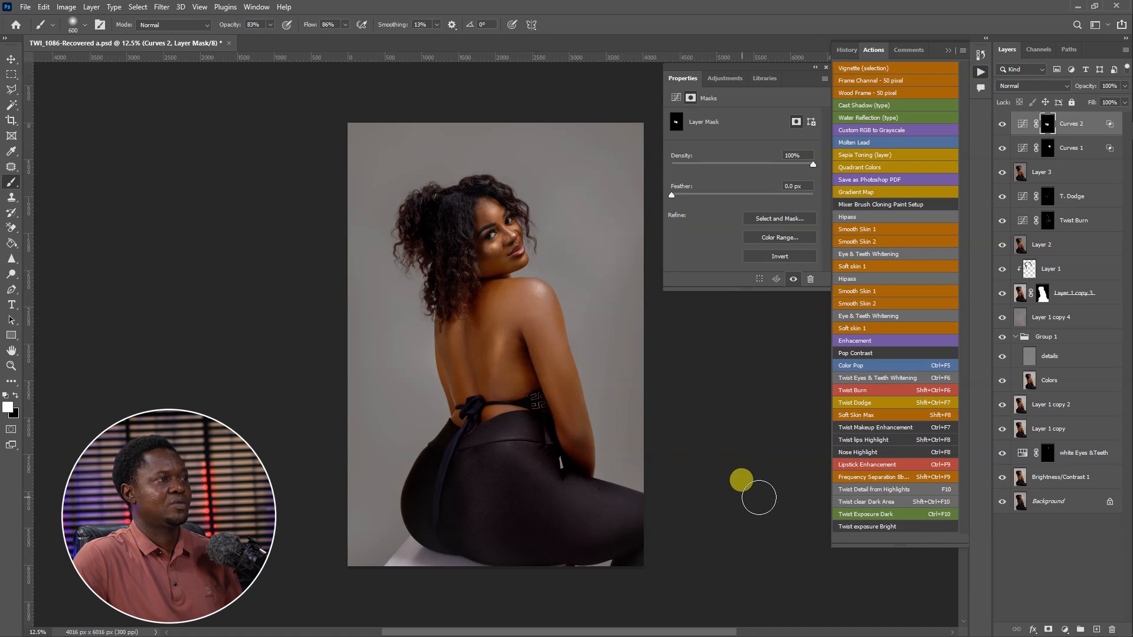
- Compare the portrait with and without the Curves 2 brightening by toggling the layer's visibility
left_click(872, 134)
left_click(873, 133)
left_click(872, 134)
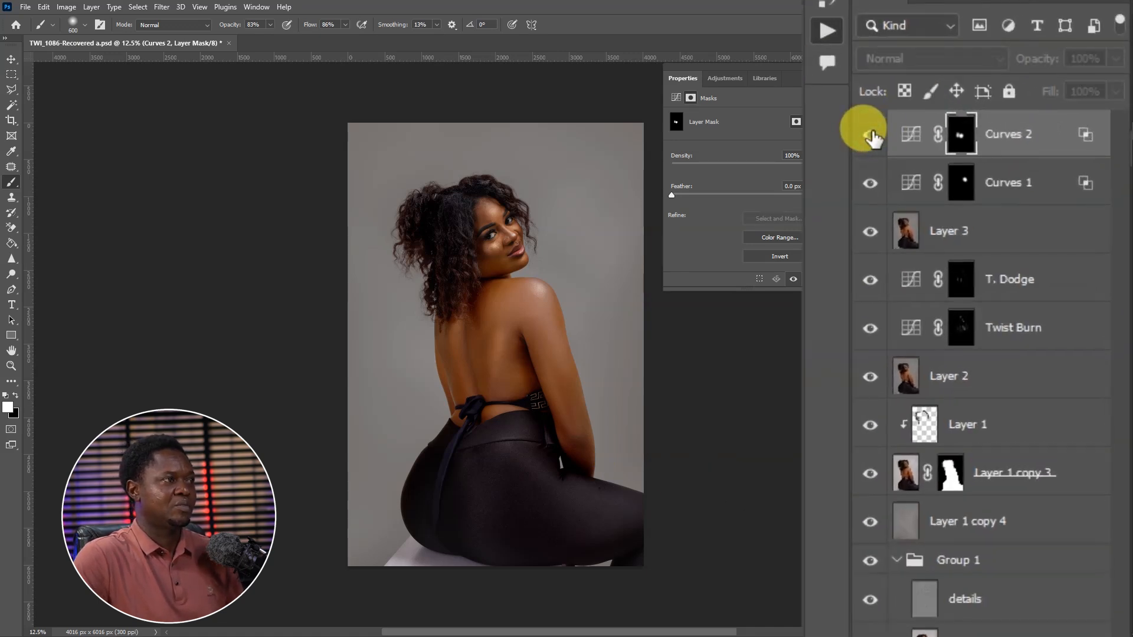
left_click(873, 136)
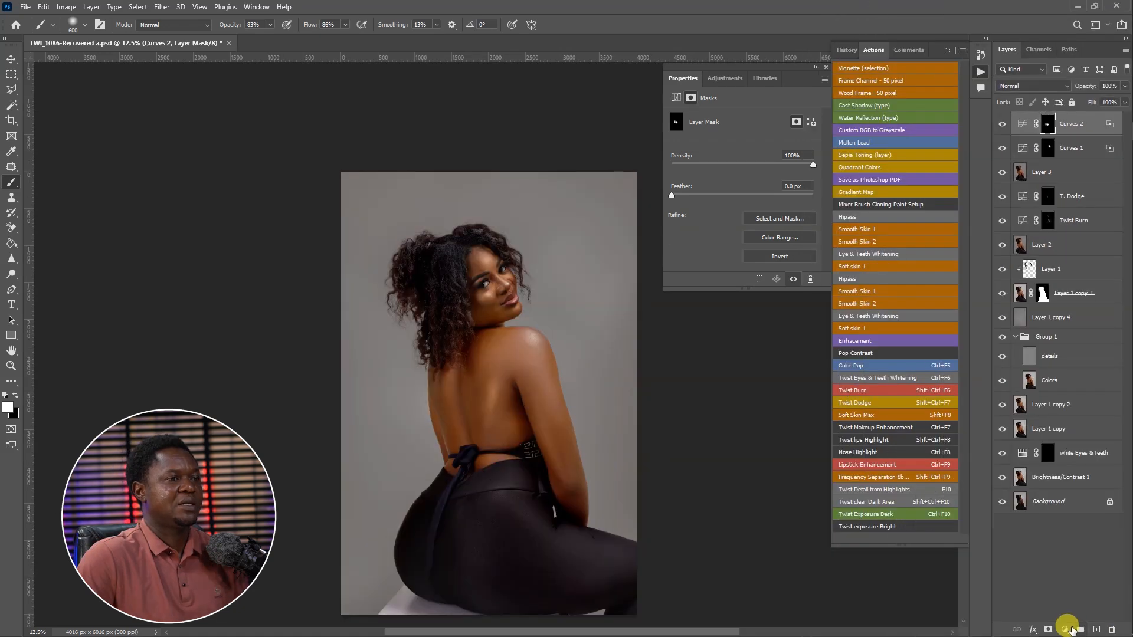
- Add a Vibrance adjustment above Curves 2, slightly reduce vibrance and saturation, and compare the image with and without it
left_click(1064, 631)
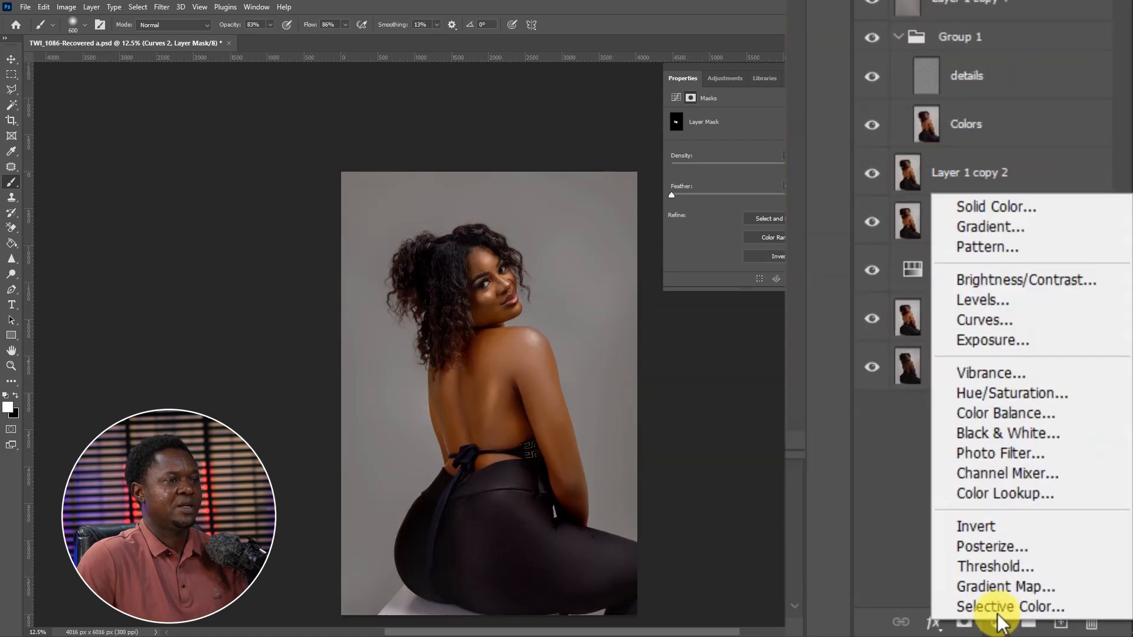
left_click(1003, 374)
left_click_drag(794, 249, 790, 249)
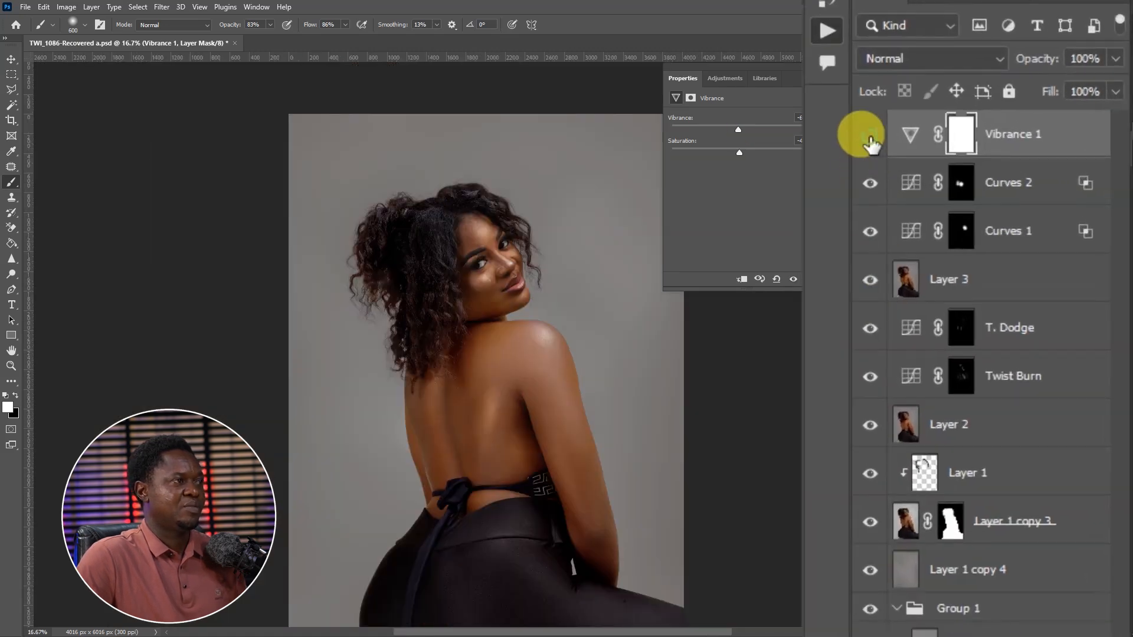
left_click(871, 140)
left_click(871, 140)
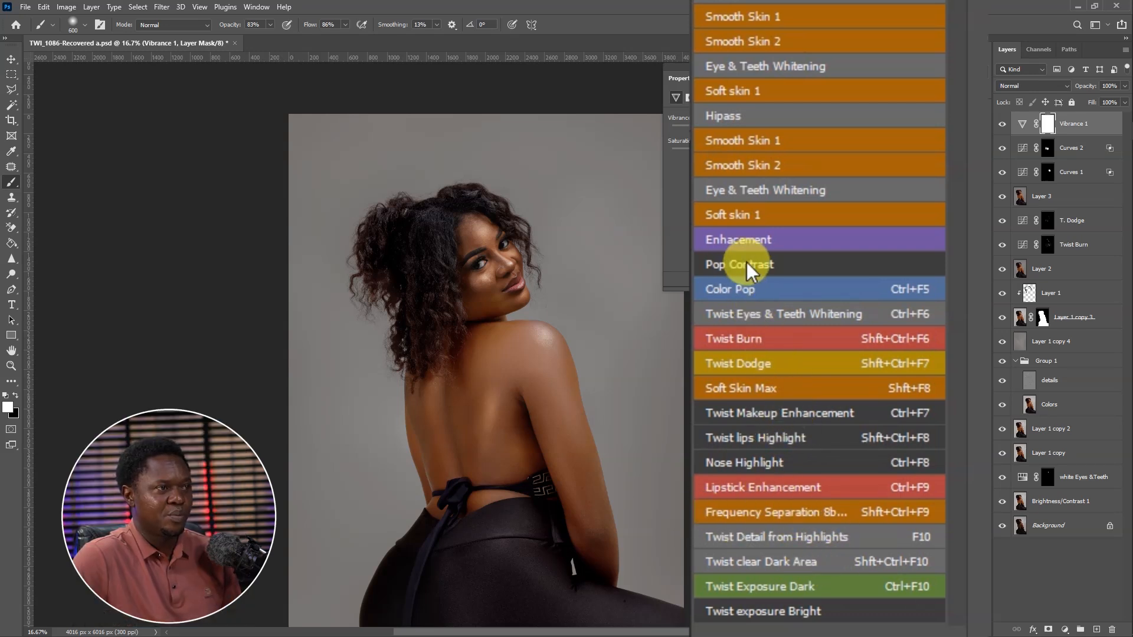
- Run the Pop Contrast action and reduce the resulting cont pop group's opacity to 41%
left_click(784, 261)
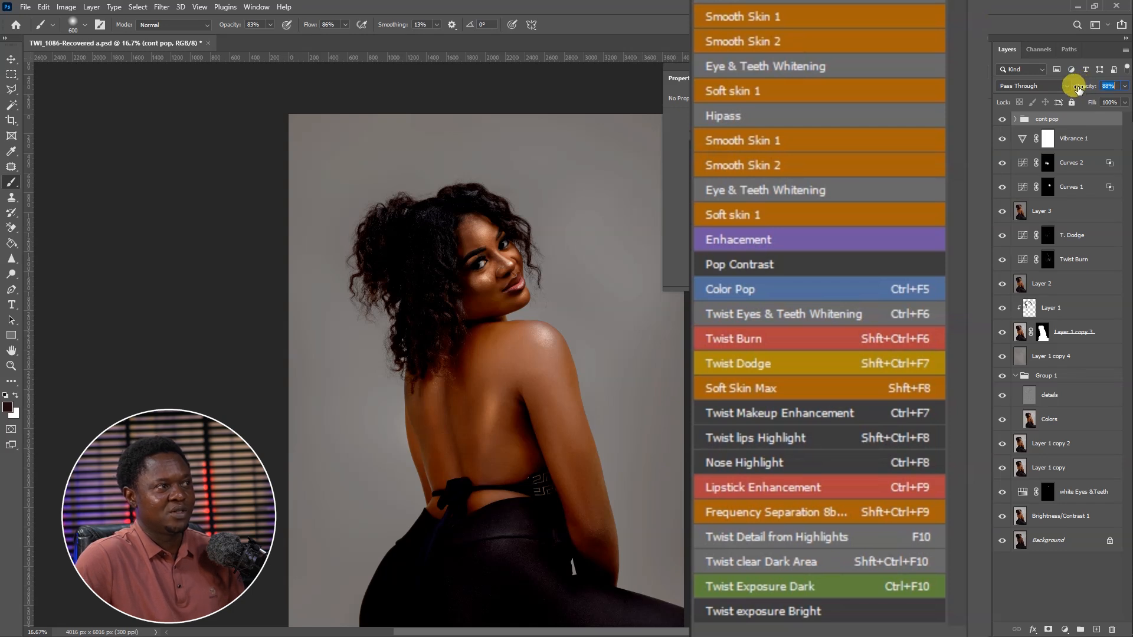
left_click_drag(1079, 87, 1072, 87)
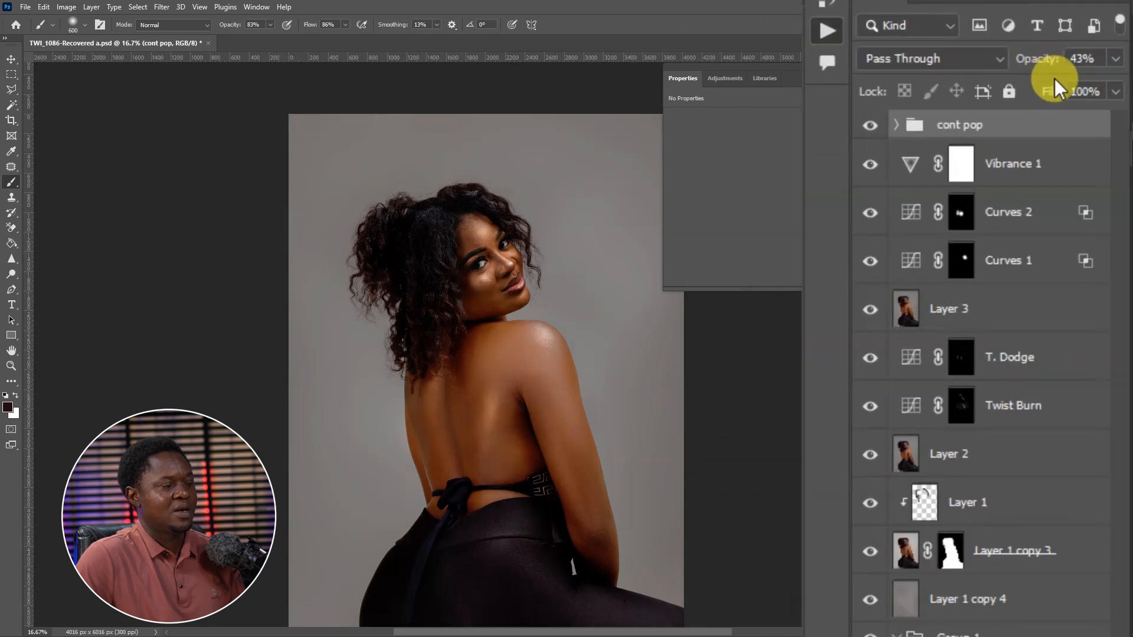
key("ctrl+plus")
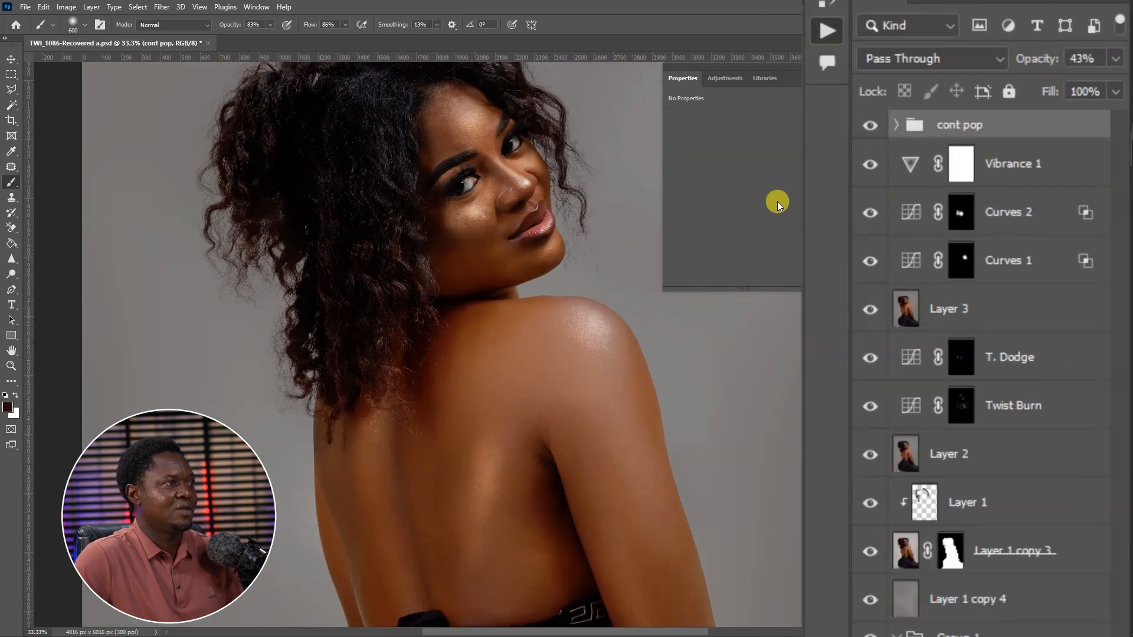
left_click_drag(1051, 61, 1048, 61)
key("ctrl+minus")
key("ctrl+minus")
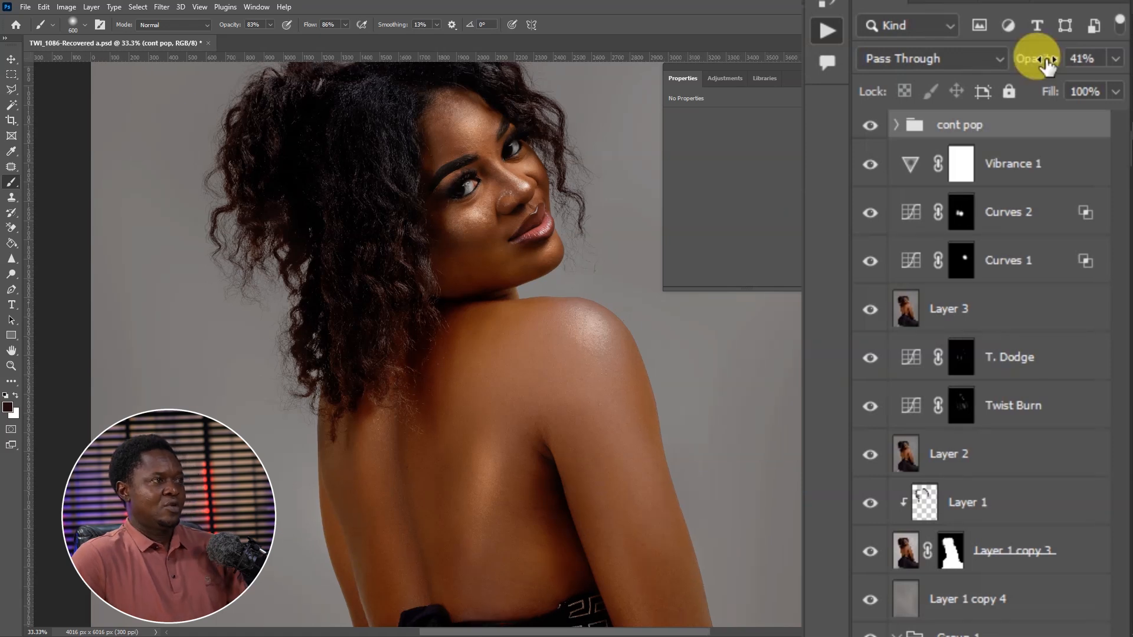
key("ctrl+plus")
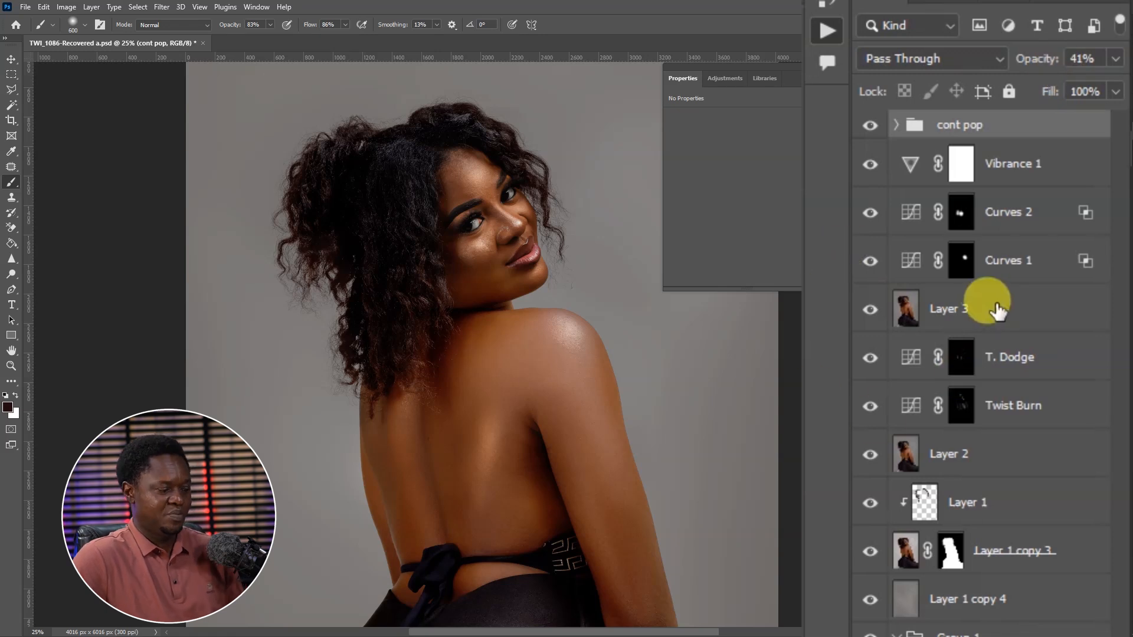
- Compare the finished retouch with the original Background photo by hiding and restoring all the other layers
key("ctrl+minus")
key("ctrl+minus")
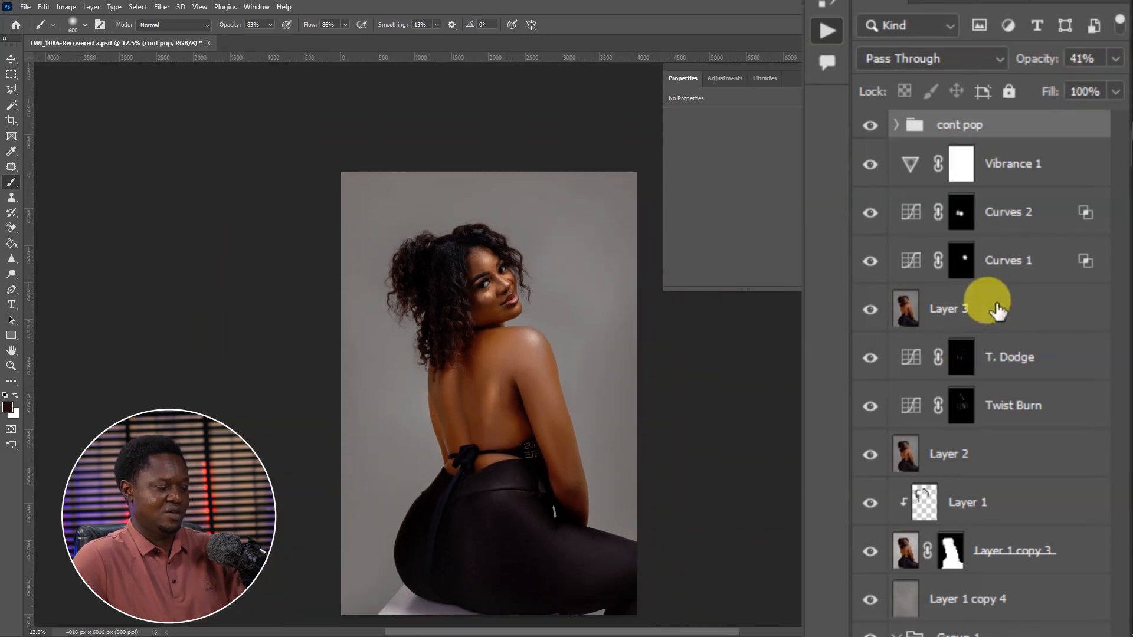
scroll(624, 417, "up", 1)
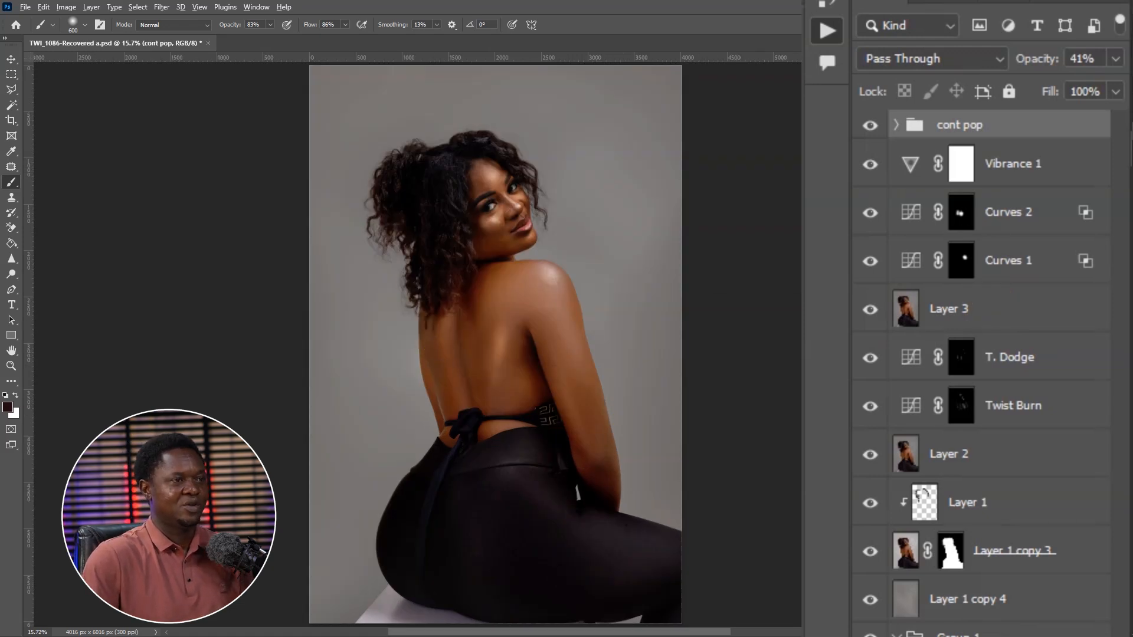
left_click(871, 634, "alt")
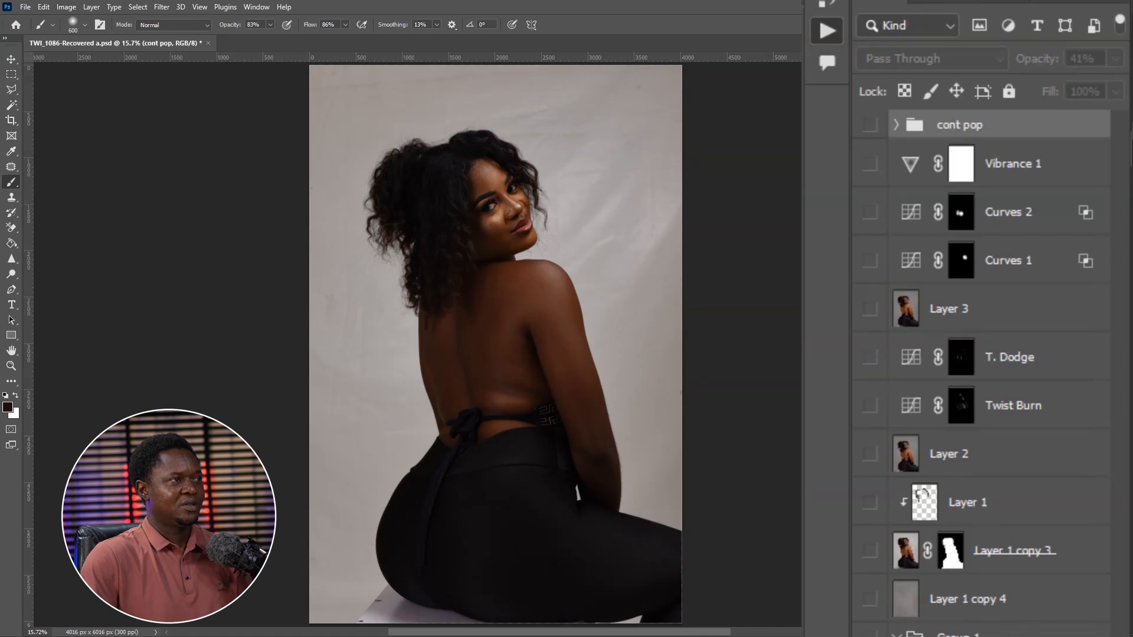
left_click(870, 634, "alt")
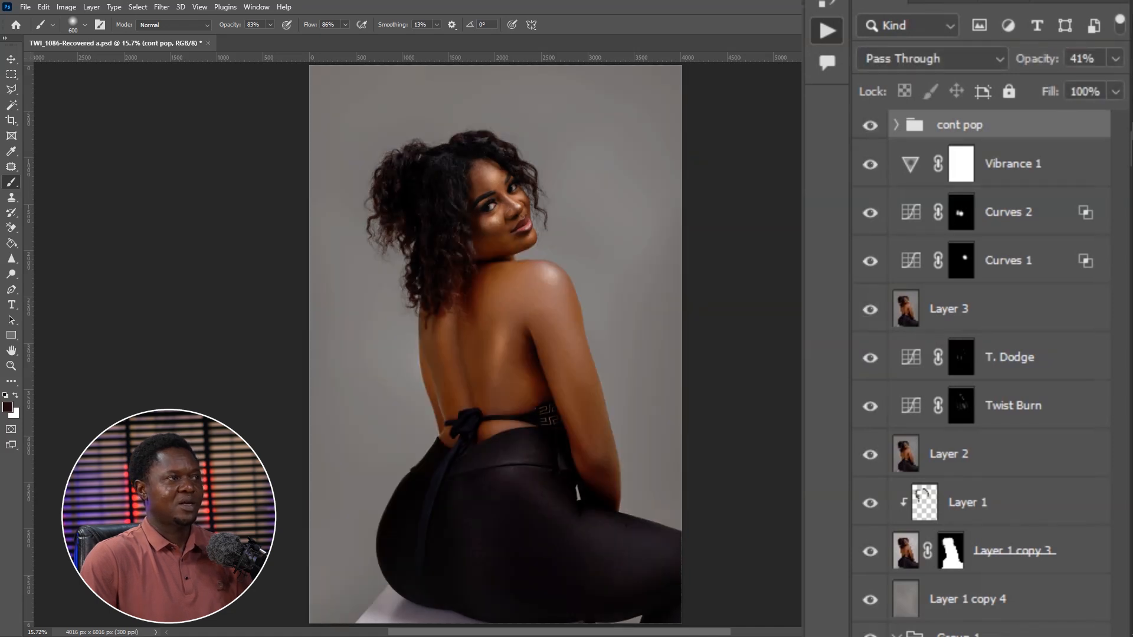
left_click(870, 634, "alt")
left_click(870, 634, "alt")
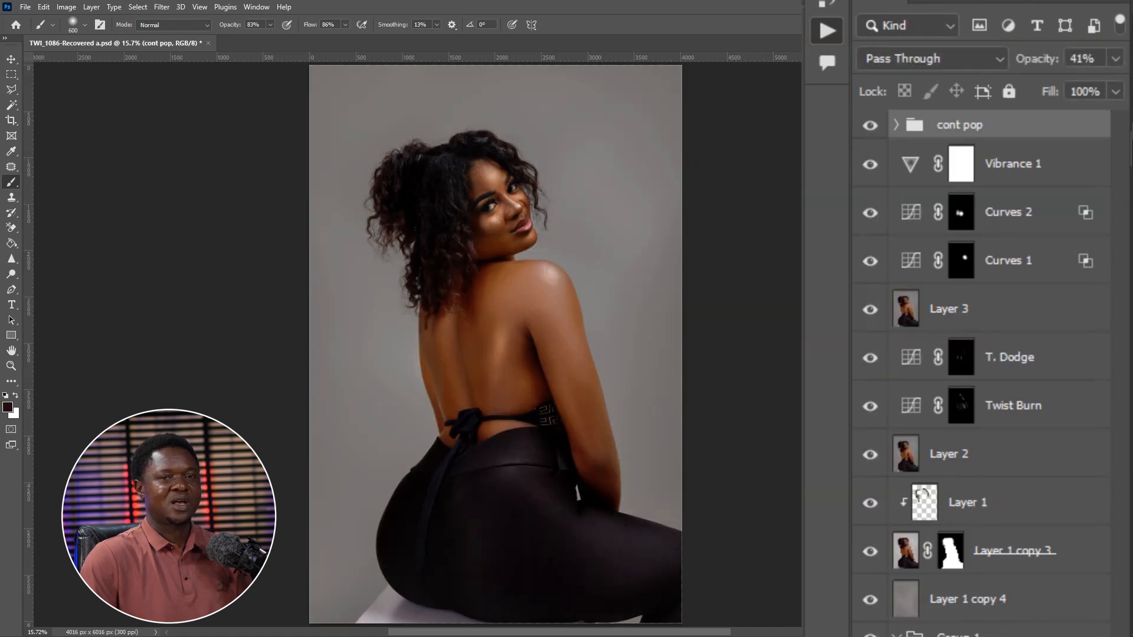